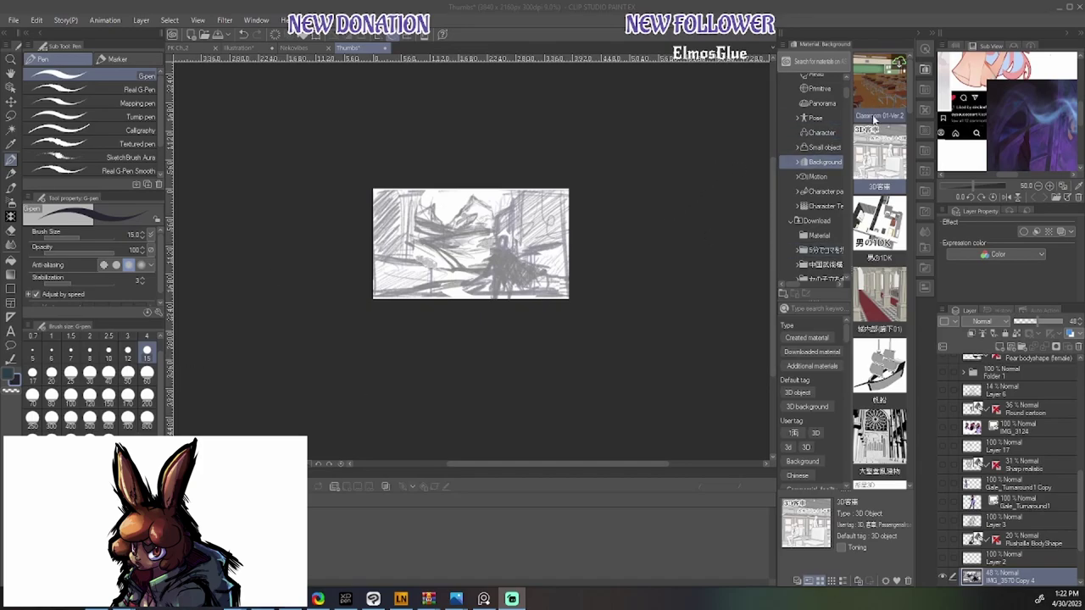
Browse the 3D background materials for a setting that suits the thumbnail sketch
scroll(873, 136, down, 10)
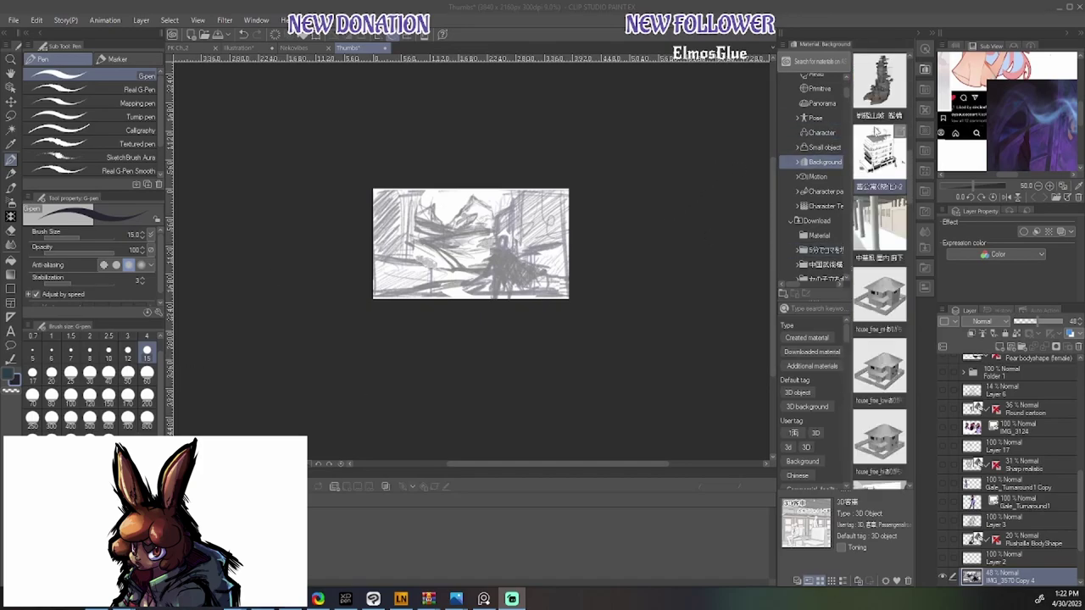
scroll(868, 155, down, 8)
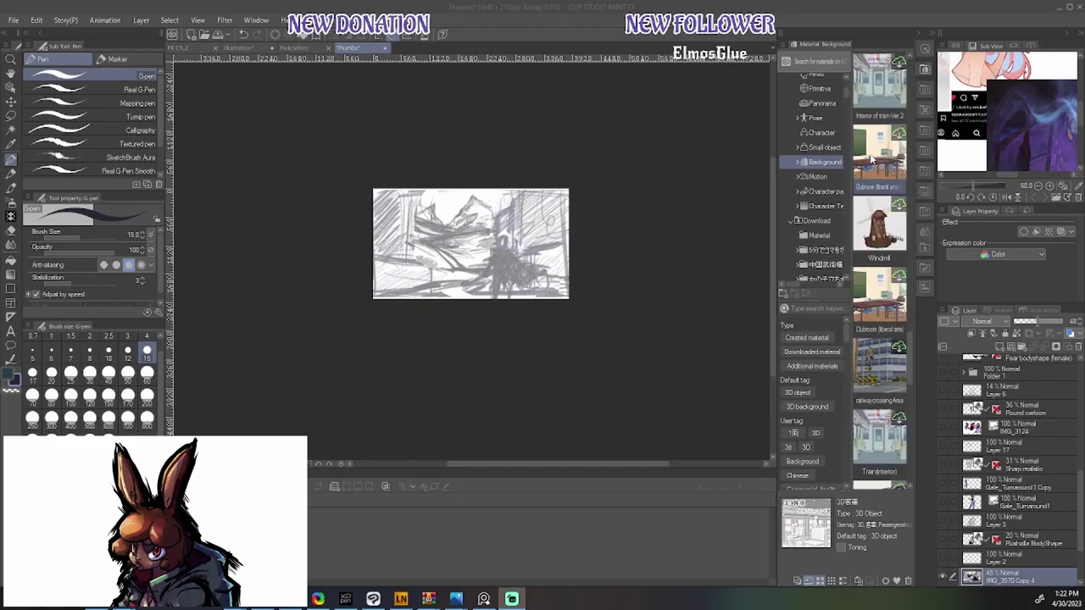
scroll(880, 166, down, 8)
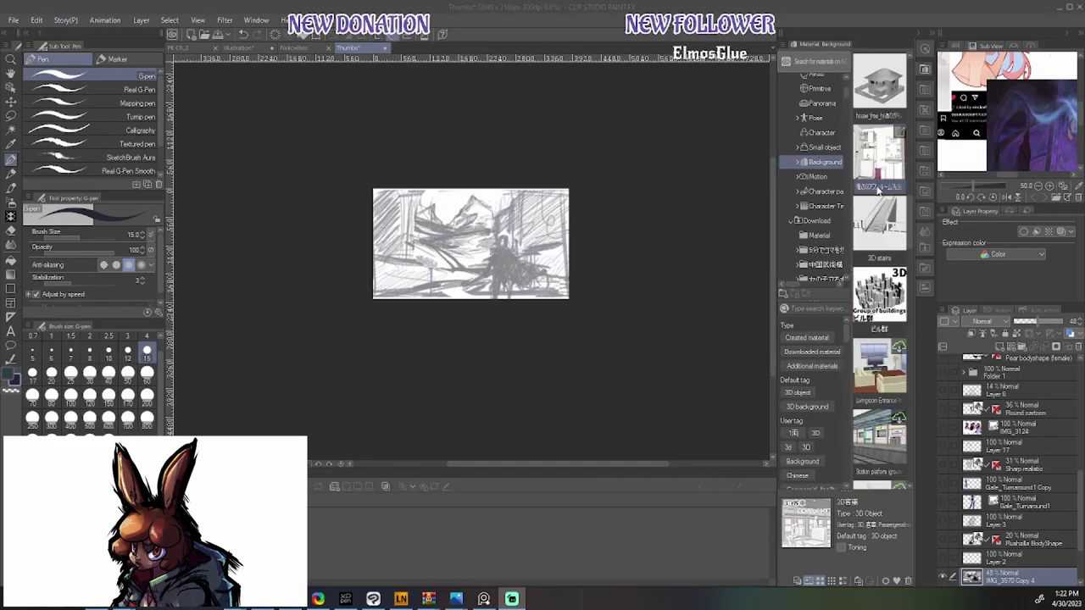
scroll(881, 178, up, 5)
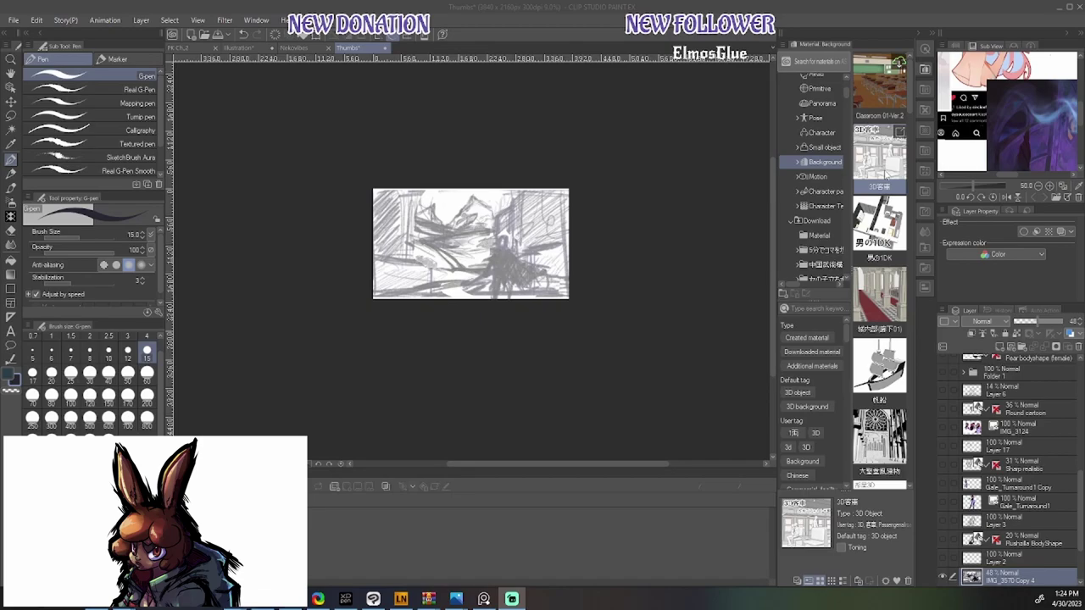
In the Illustration document, show the 和室 room layer, check the pub scene layer above it, and return to the Thumbs document
click(237, 49)
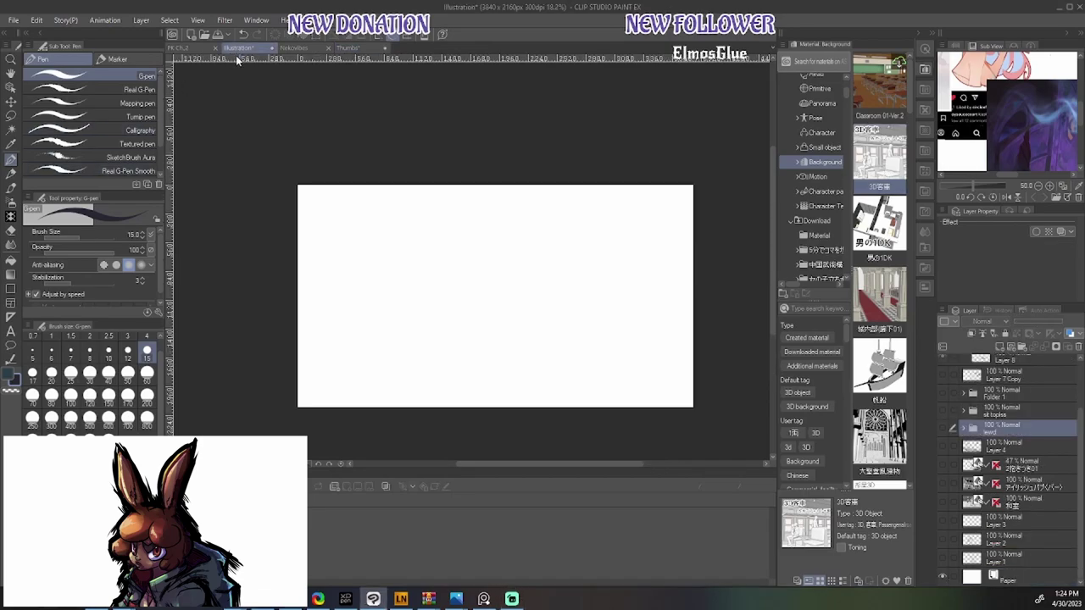
click(943, 501)
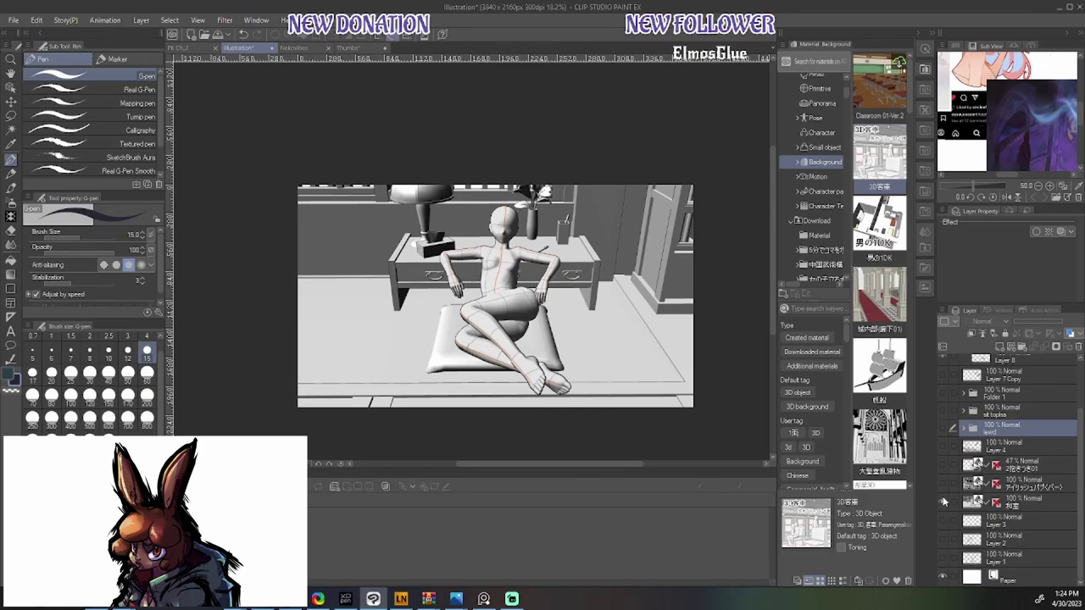
click(943, 483)
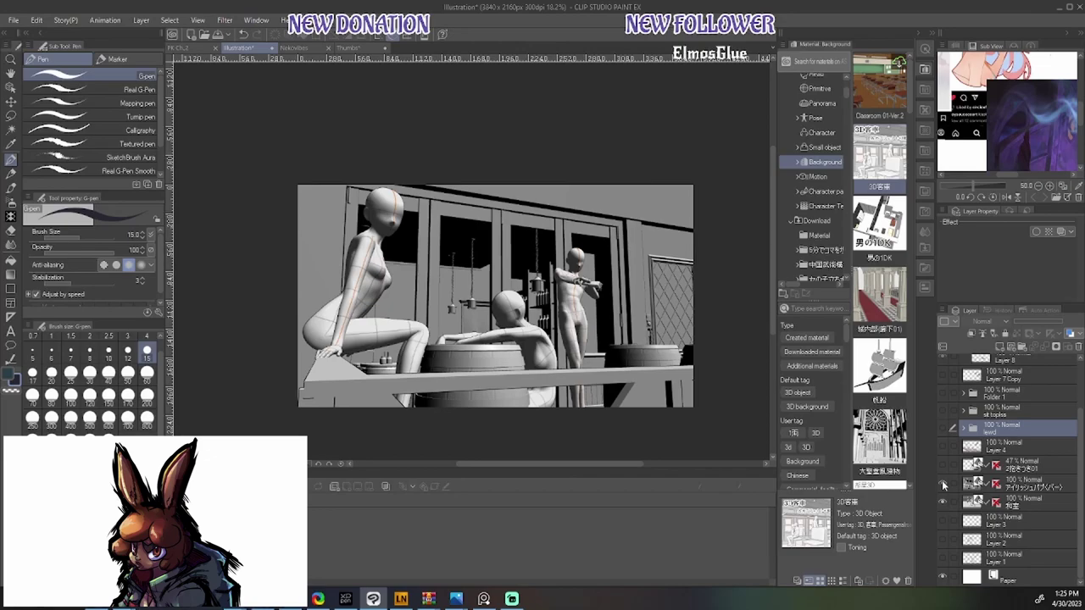
click(942, 484)
click(348, 48)
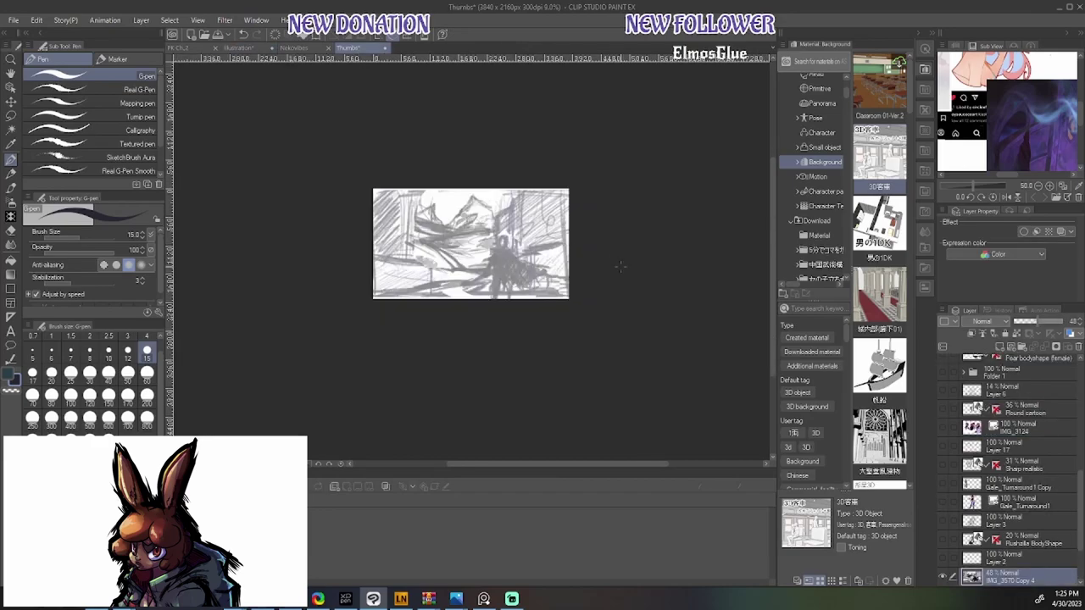
Select the IMG_3570 Copy layer and look through the 3D background materials again for buildings and interiors
scroll(1017, 475, down, 3)
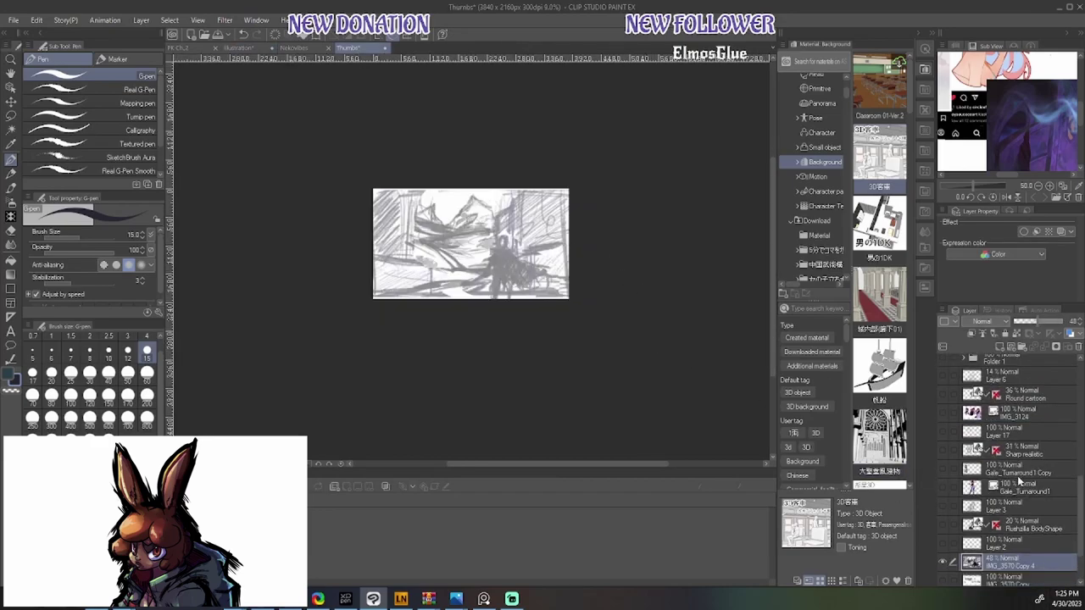
click(1008, 538)
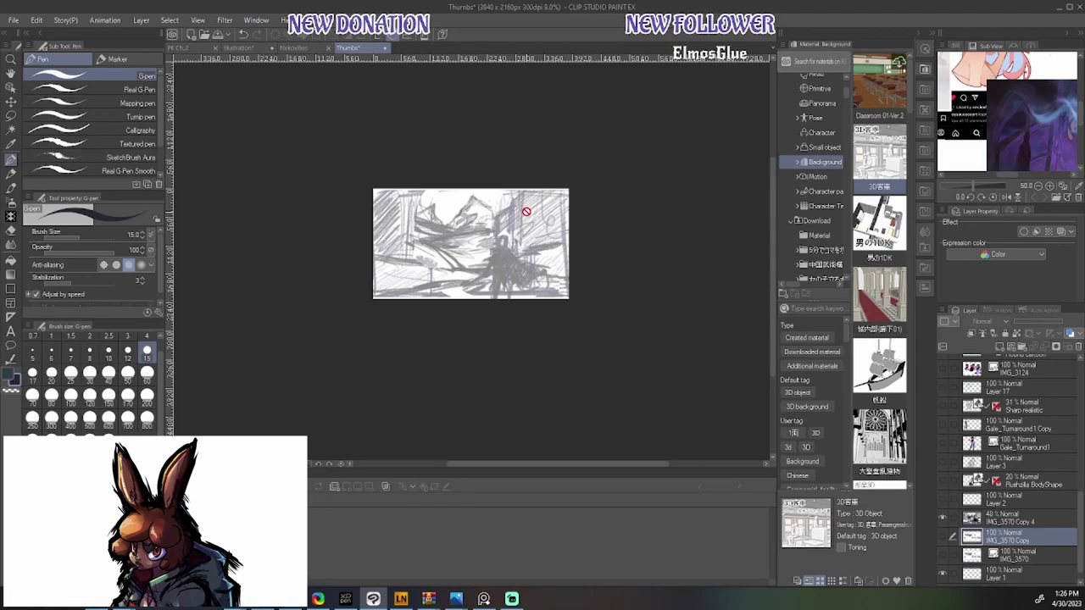
scroll(873, 191, down, 3)
scroll(873, 191, up, 1)
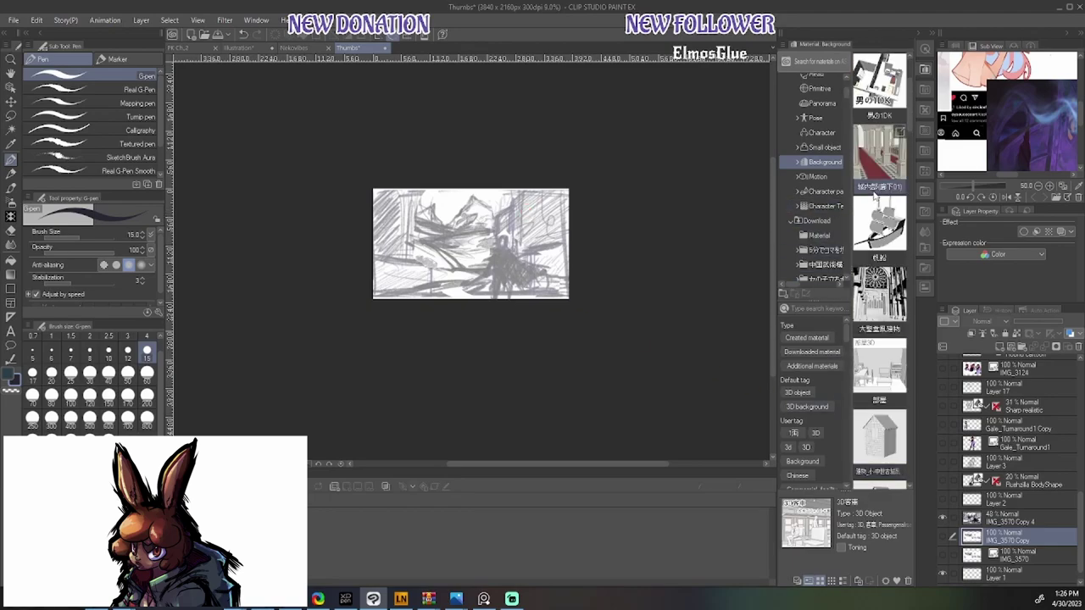
scroll(874, 196, down, 1)
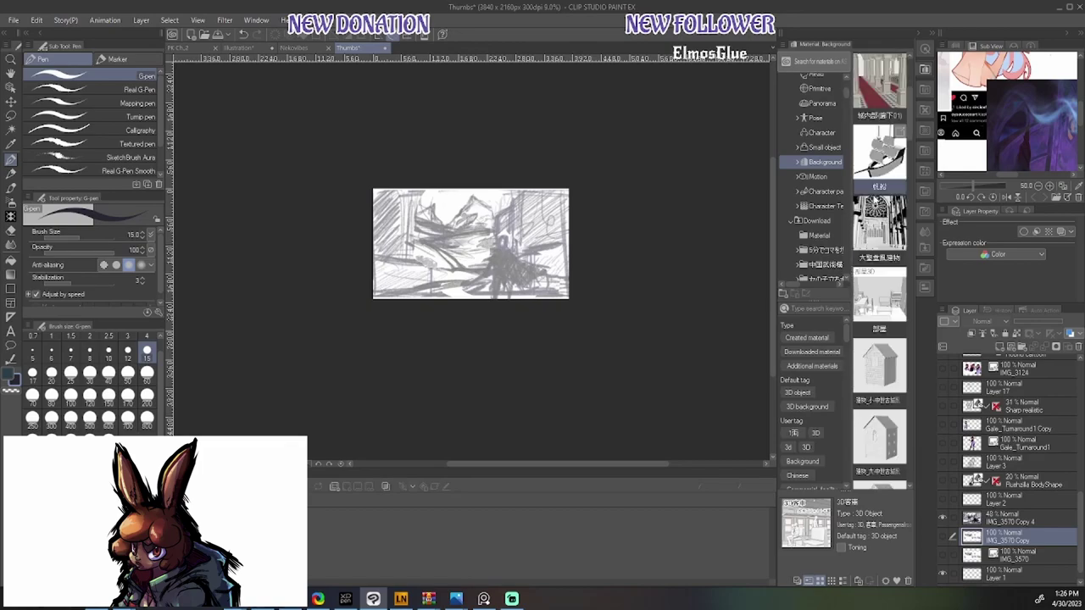
scroll(871, 204, down, 1)
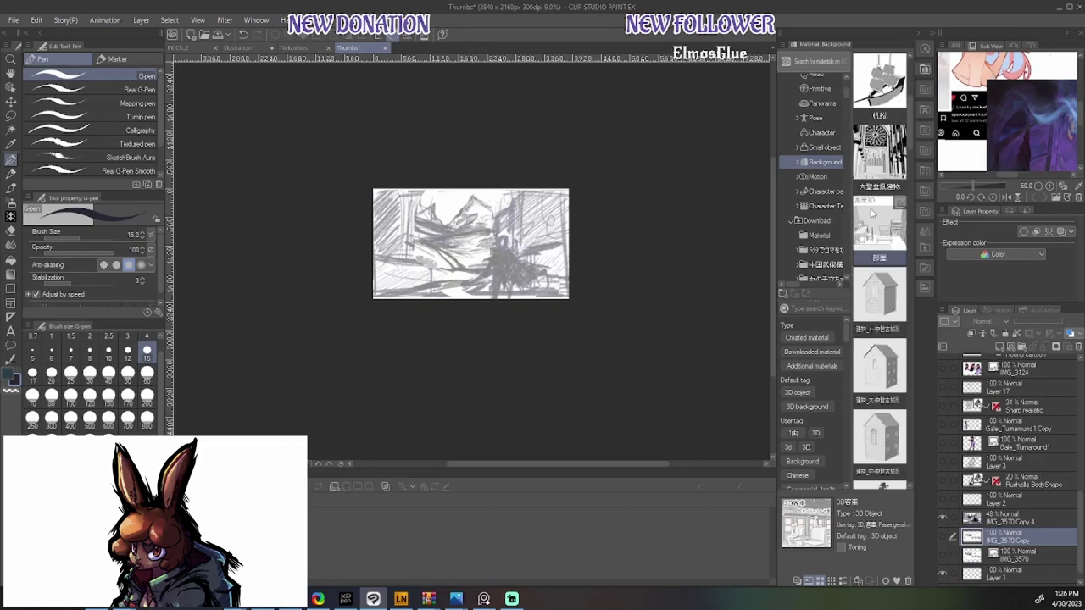
scroll(871, 203, down, 5)
scroll(877, 213, down, 4)
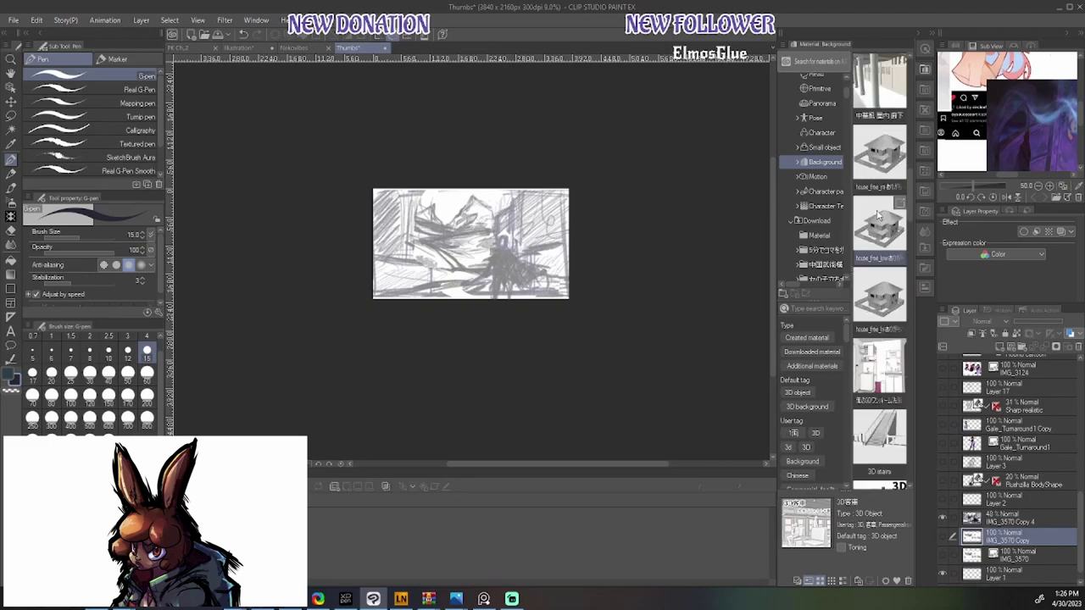
scroll(880, 214, down, 6)
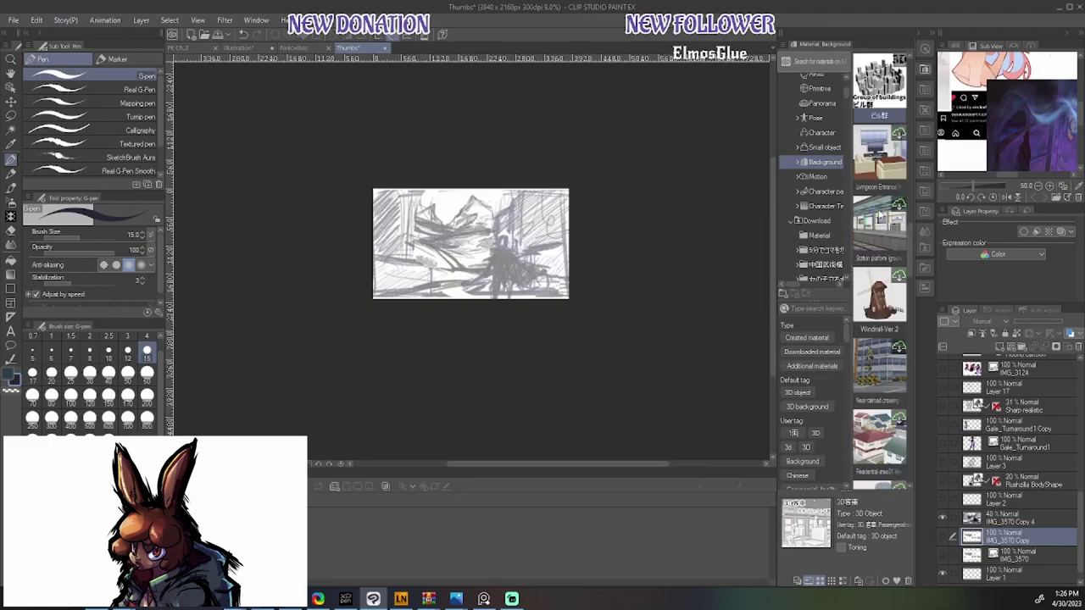
scroll(882, 229, down, 6)
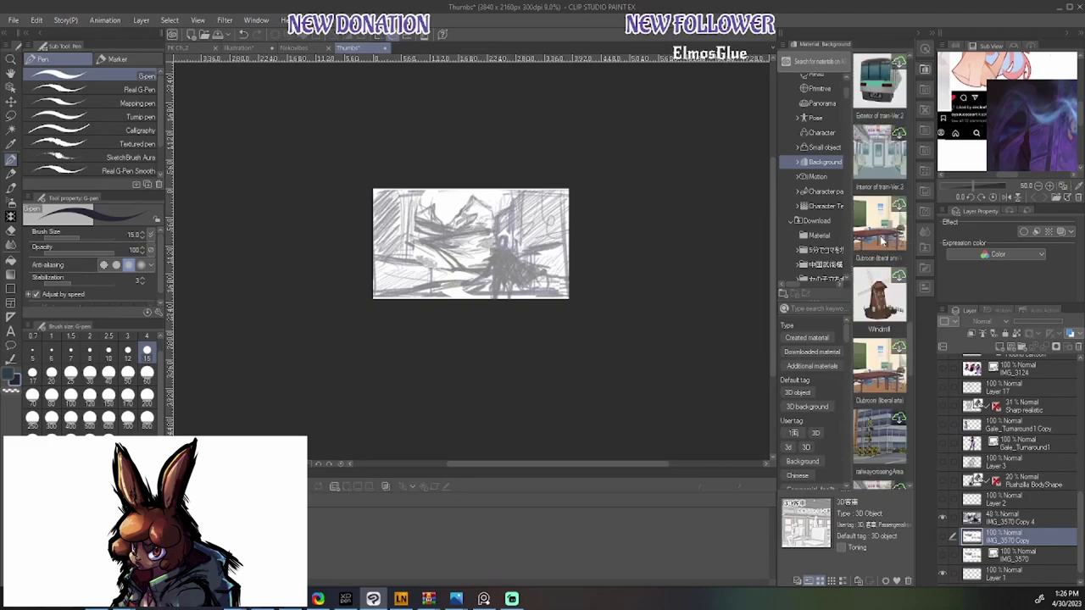
scroll(881, 242, up, 8)
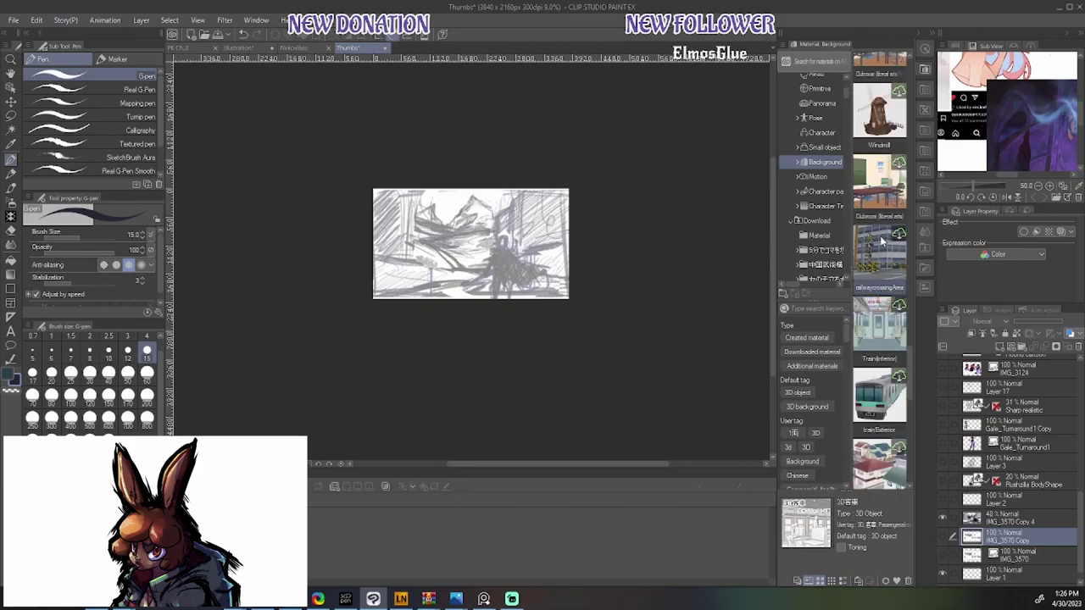
scroll(881, 242, up, 5)
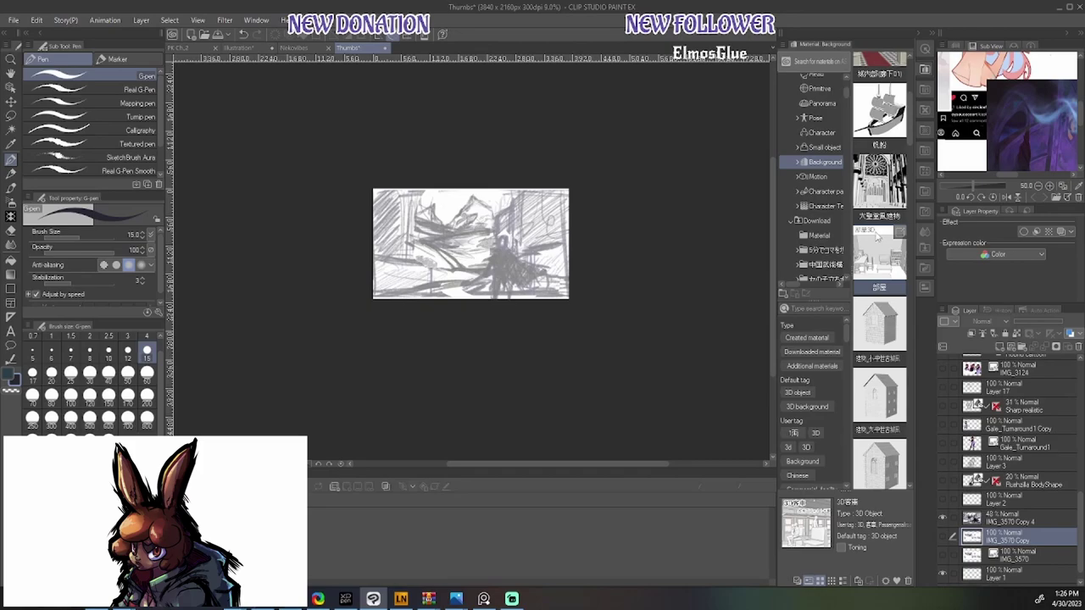
scroll(880, 242, up, 3)
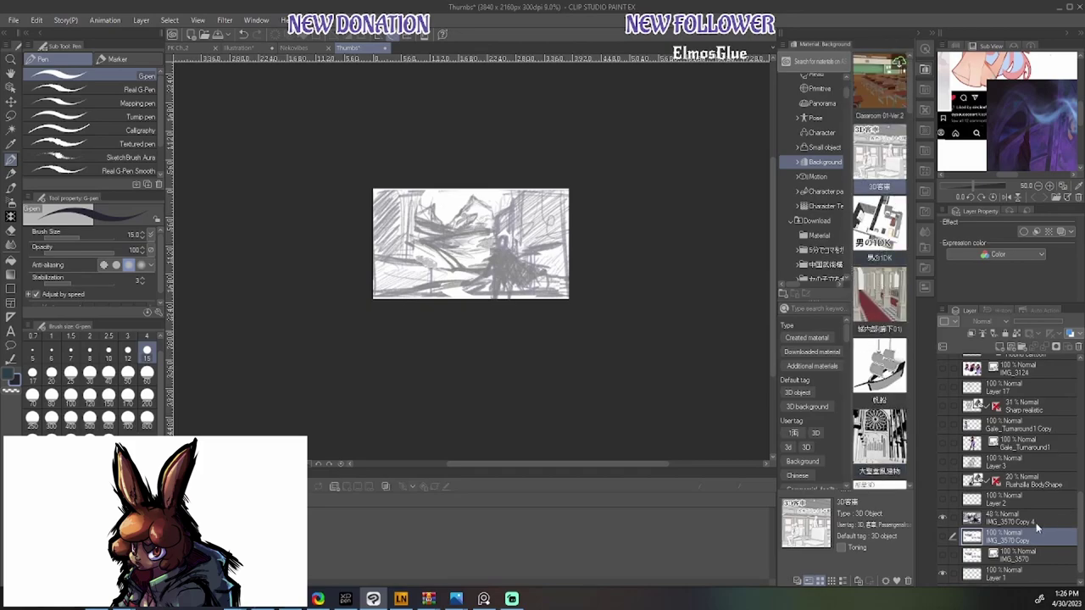
Add a layer above IMG_3570 Copy 4 and paint a dark teal strip along the sketch's lower edge with the CHALK 01 brush at size 250
click(1026, 519)
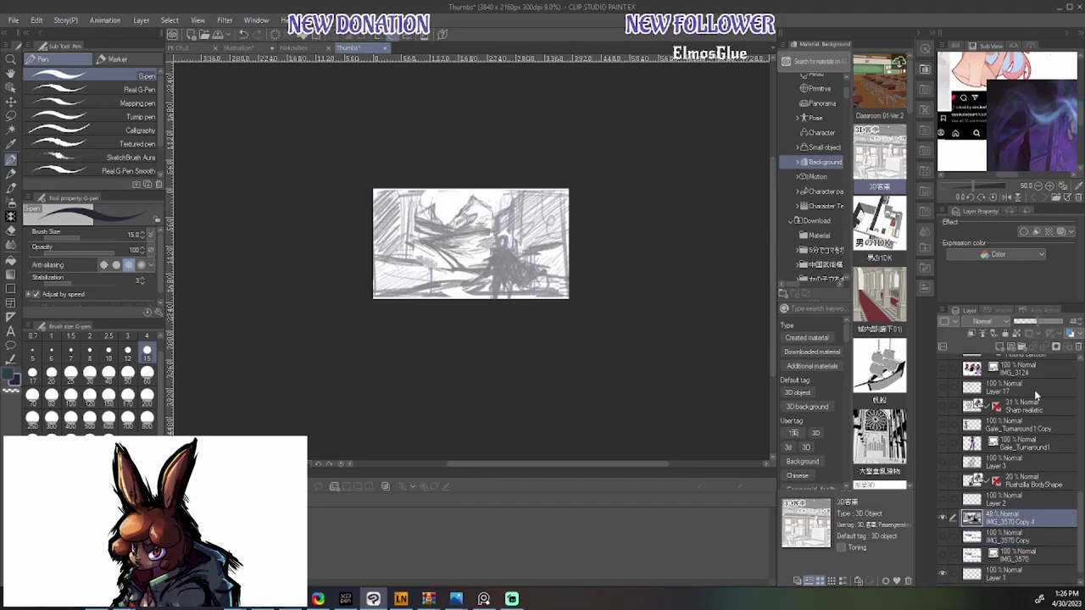
click(1009, 350)
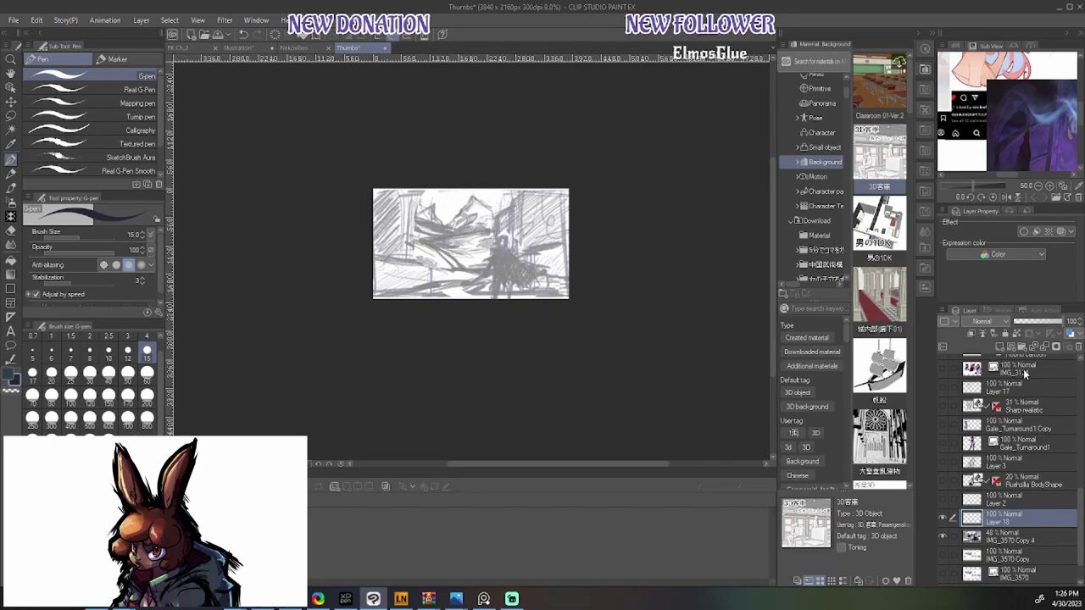
click(12, 188)
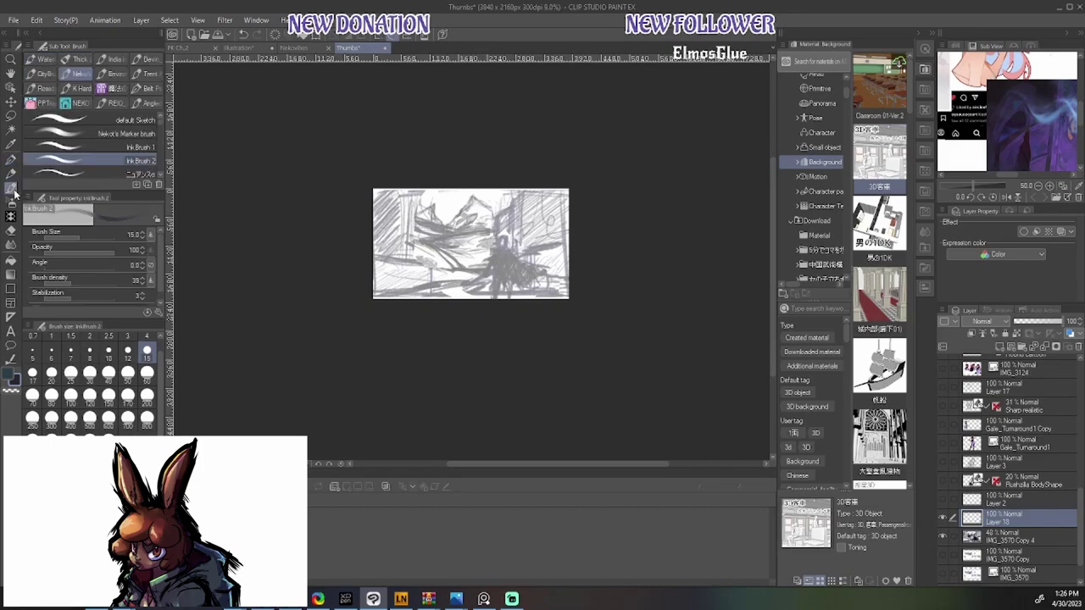
click(80, 88)
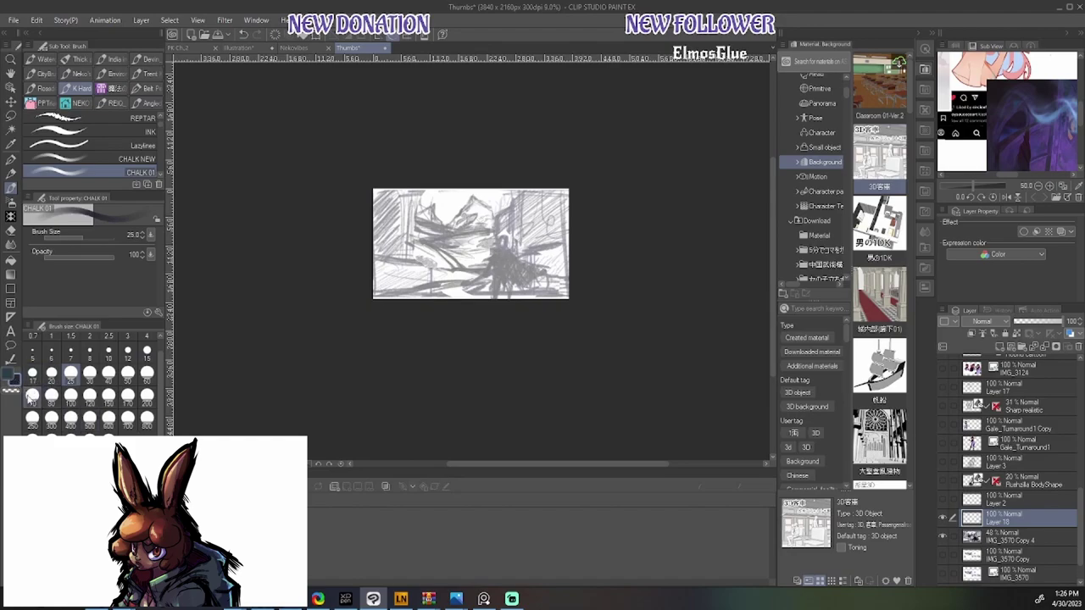
click(14, 382)
click(147, 395)
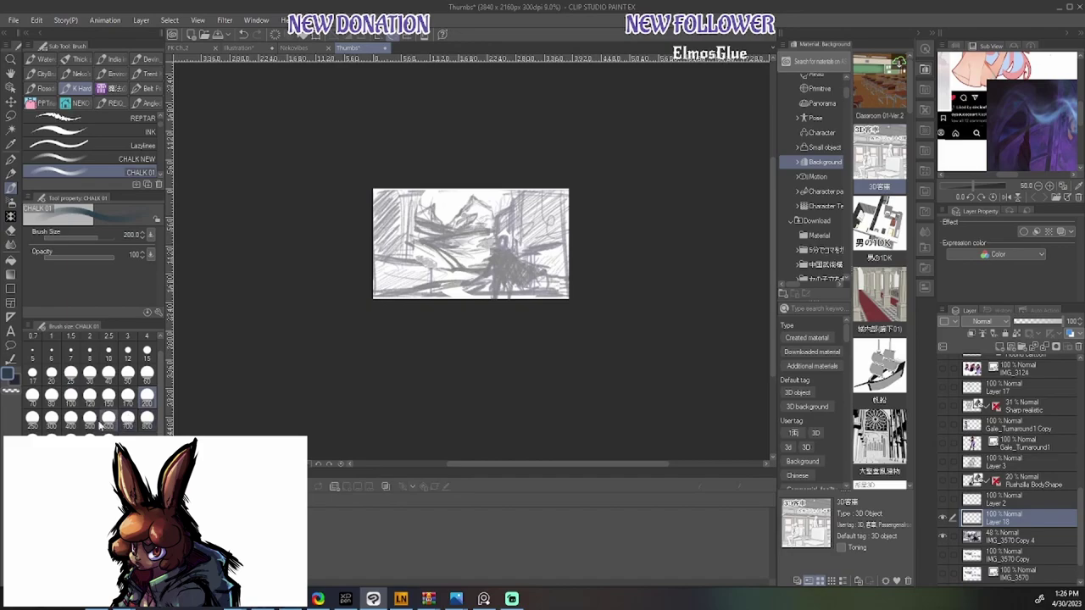
click(32, 417)
drag(558, 288, 373, 269)
mouse_move(607, 350)
mouse_down()
mouse_move(647, 342)
mouse_move(538, 312)
mouse_move(546, 219)
mouse_move(560, 203)
mouse_move(453, 315)
mouse_up()
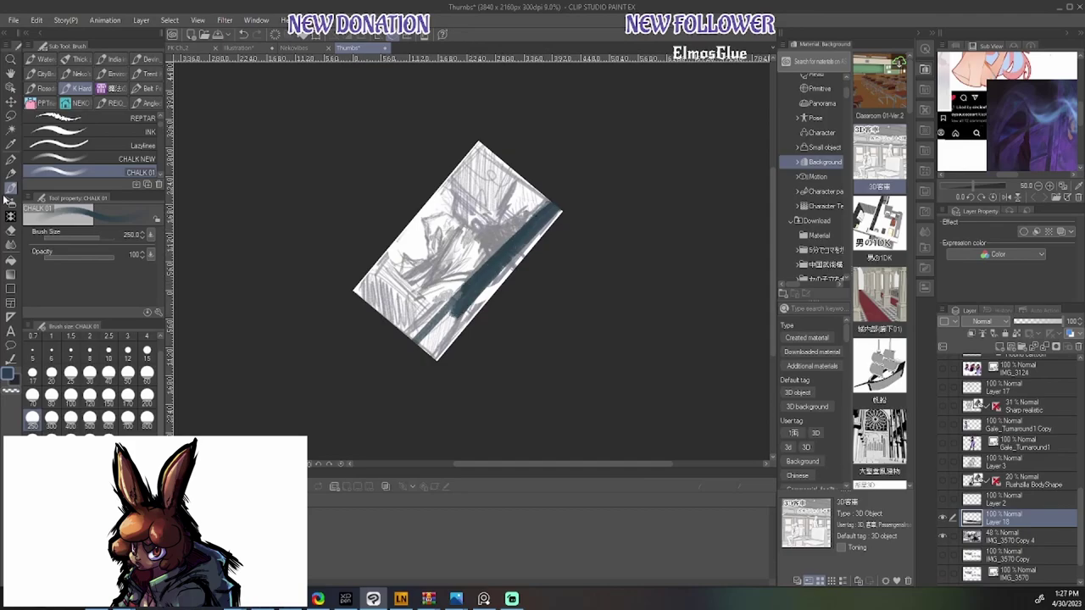
Fill the foreground ground band solidly in dark teal with the G-pen at size 400
click(10, 159)
click(70, 417)
mouse_move(566, 214)
mouse_down()
mouse_move(429, 348)
mouse_move(521, 239)
mouse_move(591, 198)
mouse_move(487, 325)
mouse_move(485, 360)
mouse_move(494, 268)
mouse_move(484, 271)
mouse_move(580, 177)
mouse_move(617, 193)
mouse_up()
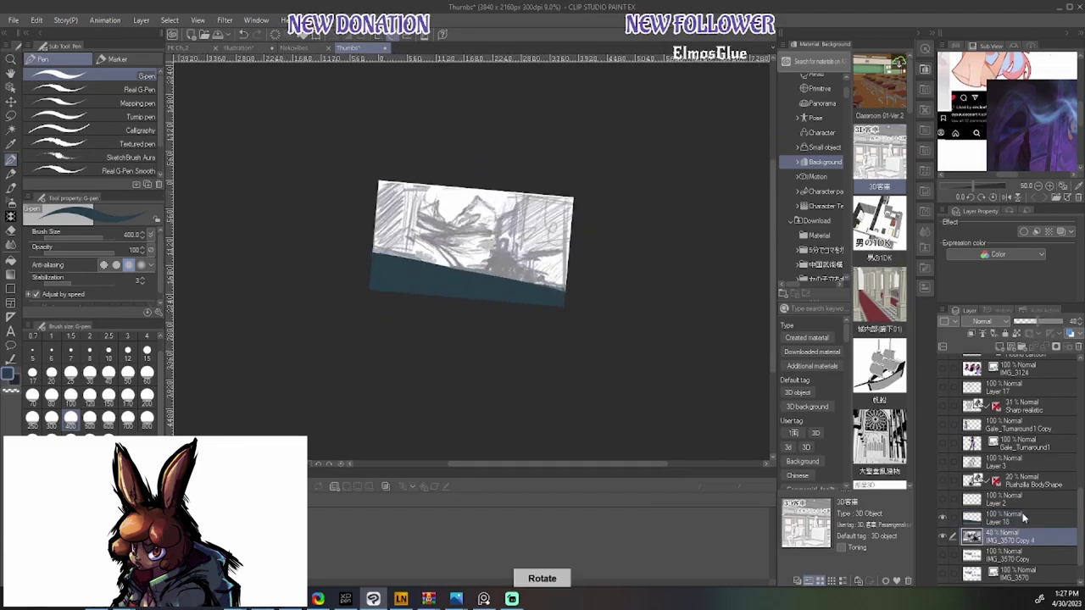
Add a layer directly beneath the foreground layer and block in the midground hill in medium blue with the G-pen
click(1011, 346)
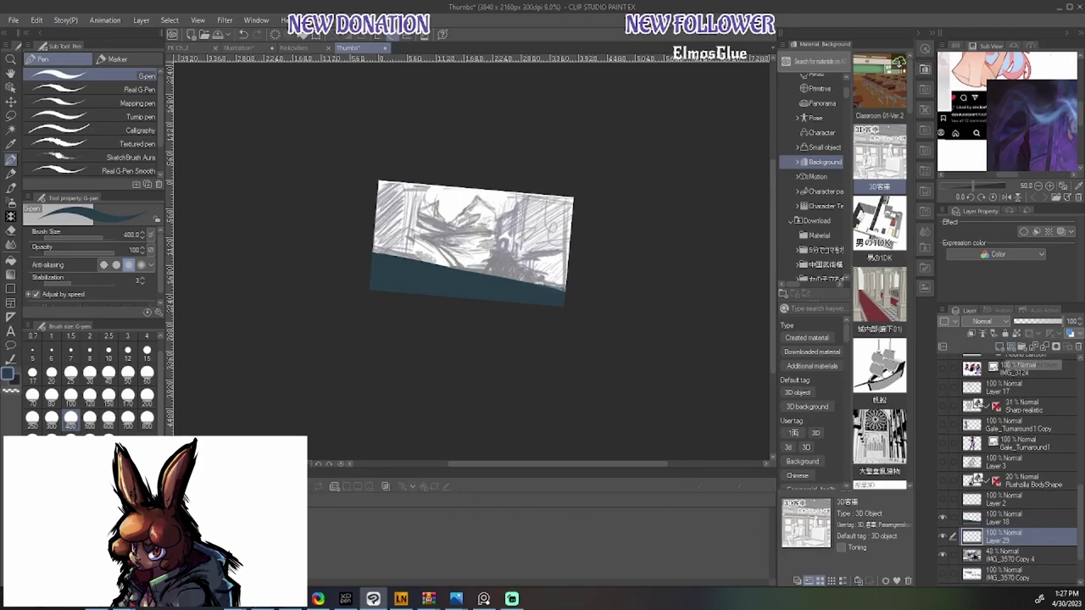
drag(594, 211, 602, 313)
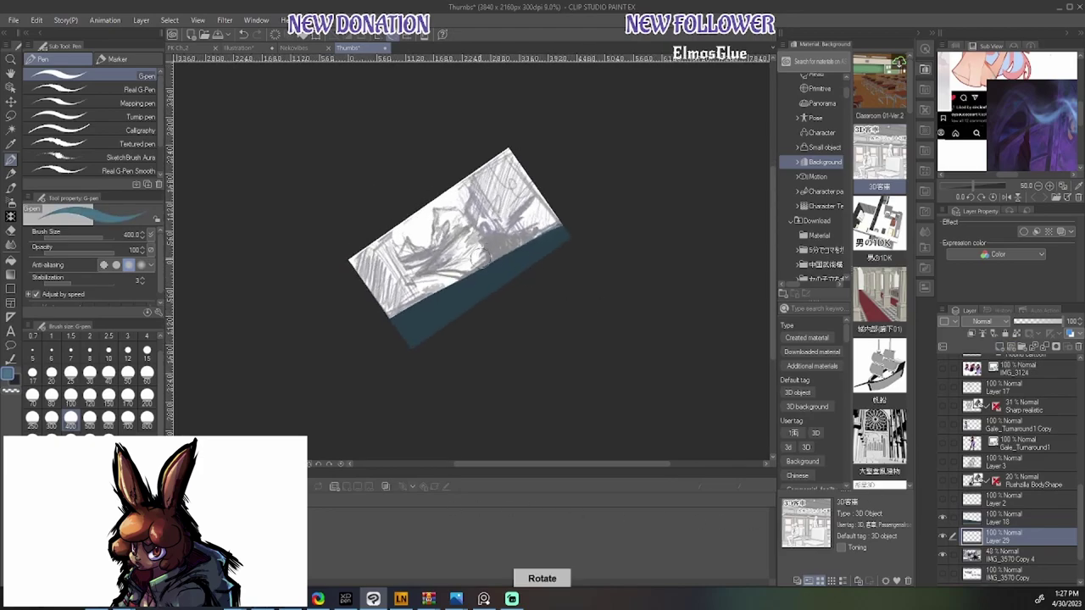
mouse_move(492, 258)
mouse_down()
mouse_move(438, 275)
mouse_move(514, 252)
mouse_move(390, 297)
mouse_move(459, 276)
mouse_move(379, 322)
mouse_move(439, 292)
mouse_move(489, 225)
mouse_move(425, 281)
mouse_move(470, 230)
mouse_move(510, 219)
mouse_move(524, 229)
mouse_move(595, 186)
mouse_move(516, 243)
mouse_move(556, 220)
mouse_move(555, 204)
mouse_move(504, 212)
mouse_up()
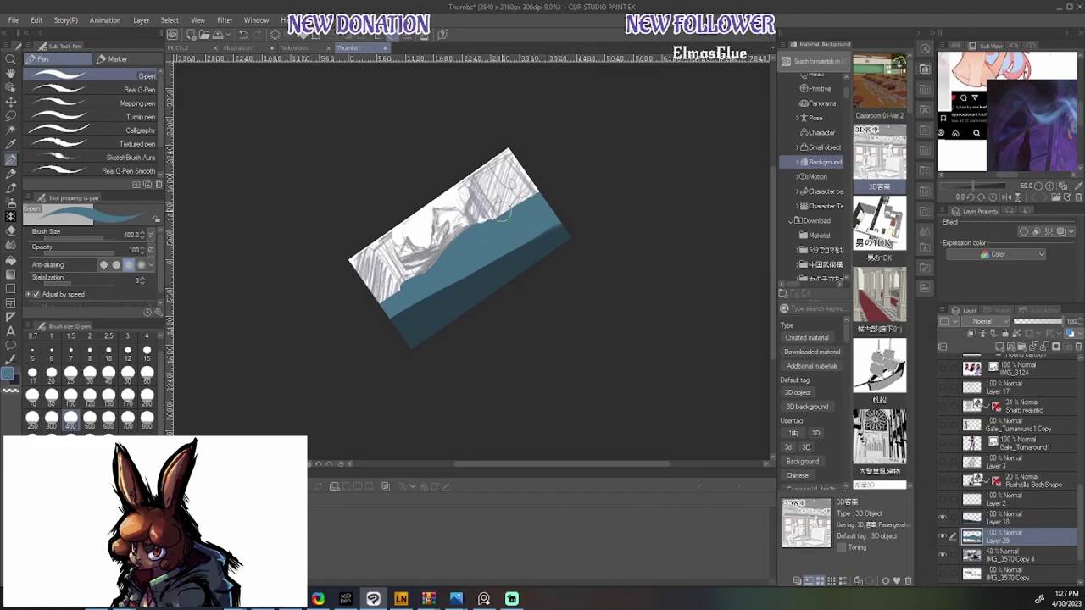
key(asciicircum)
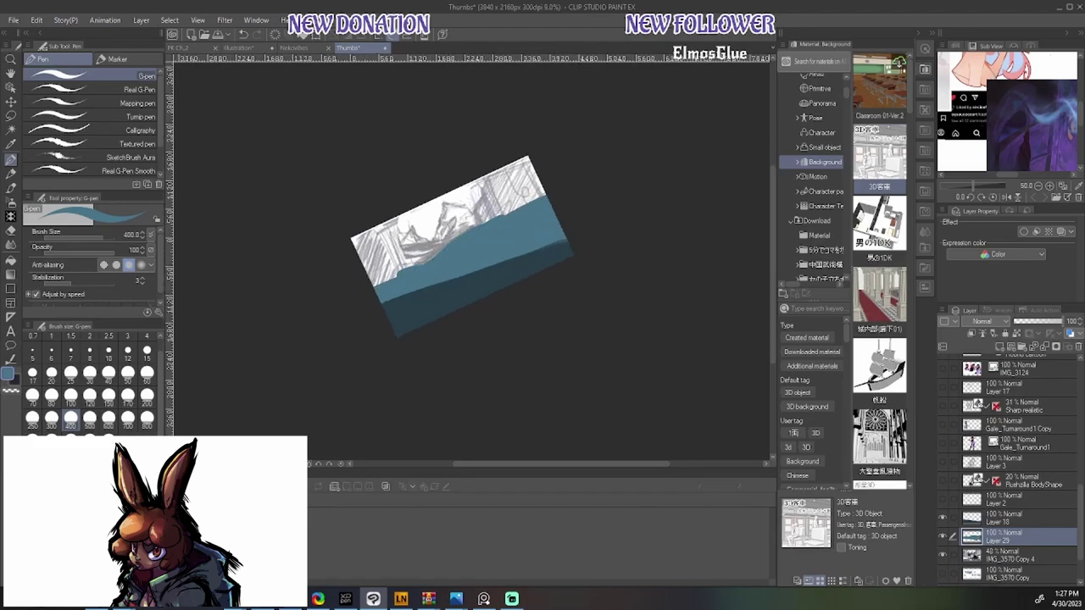
Add a layer directly beneath the midground layer and block in the distant hill on the sketch's left side in light green
key(x)
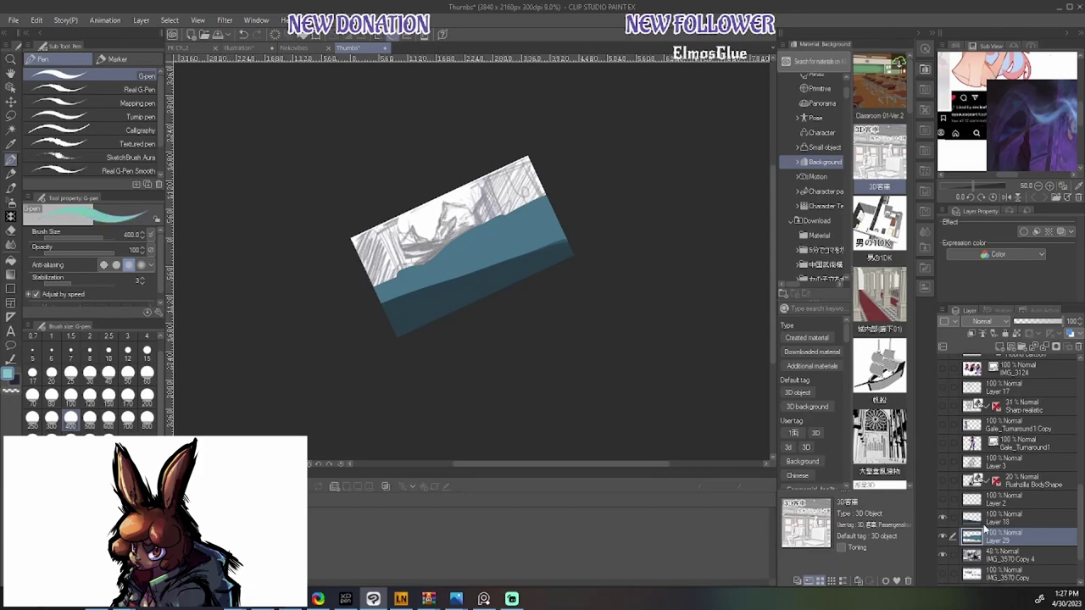
click(1001, 555)
click(1000, 348)
key(minus)
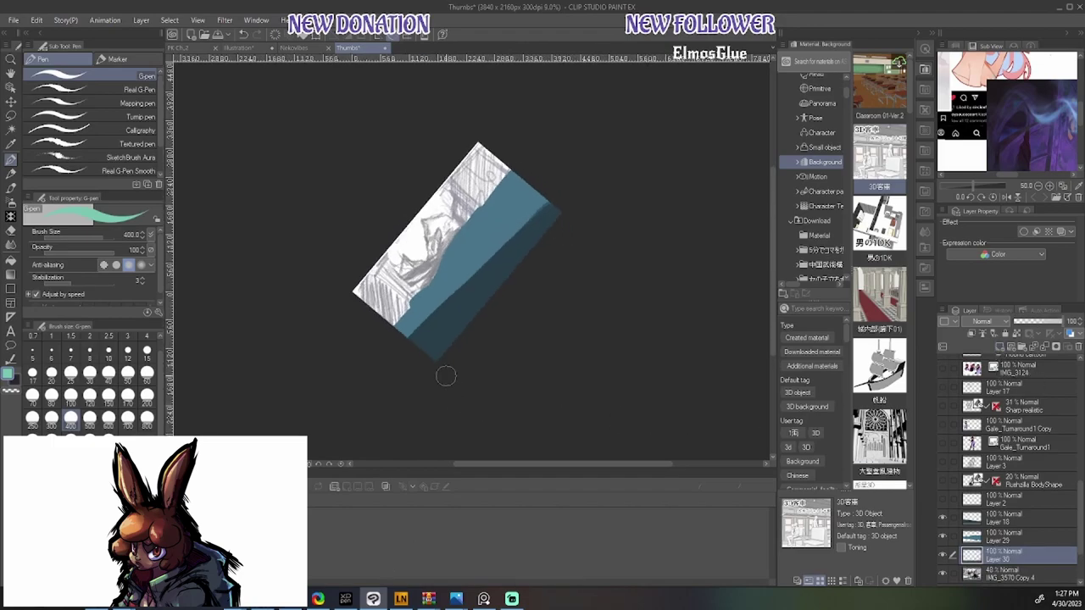
mouse_move(417, 295)
mouse_down()
mouse_move(452, 264)
mouse_move(443, 283)
mouse_move(450, 251)
mouse_move(382, 300)
mouse_move(440, 276)
mouse_move(358, 348)
mouse_move(449, 254)
mouse_move(377, 305)
mouse_up()
key(asciicircum)
key(asciicircum)
key(asciicircum)
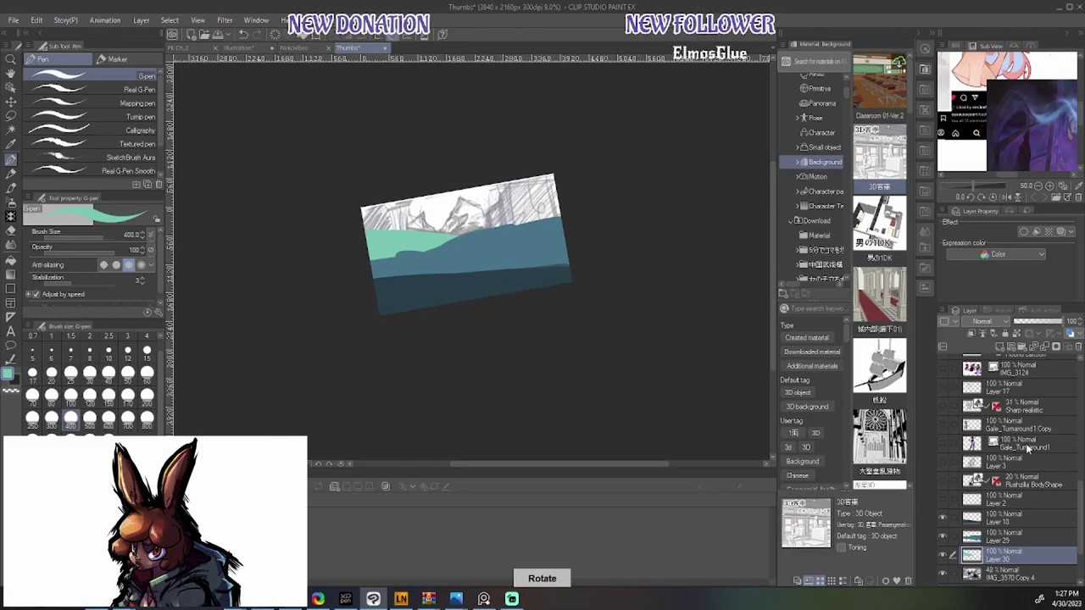
Lower the opacity of the three color-block layers, Layer 18, Layer 29 and Layer 30, together to 61%
click(1028, 518)
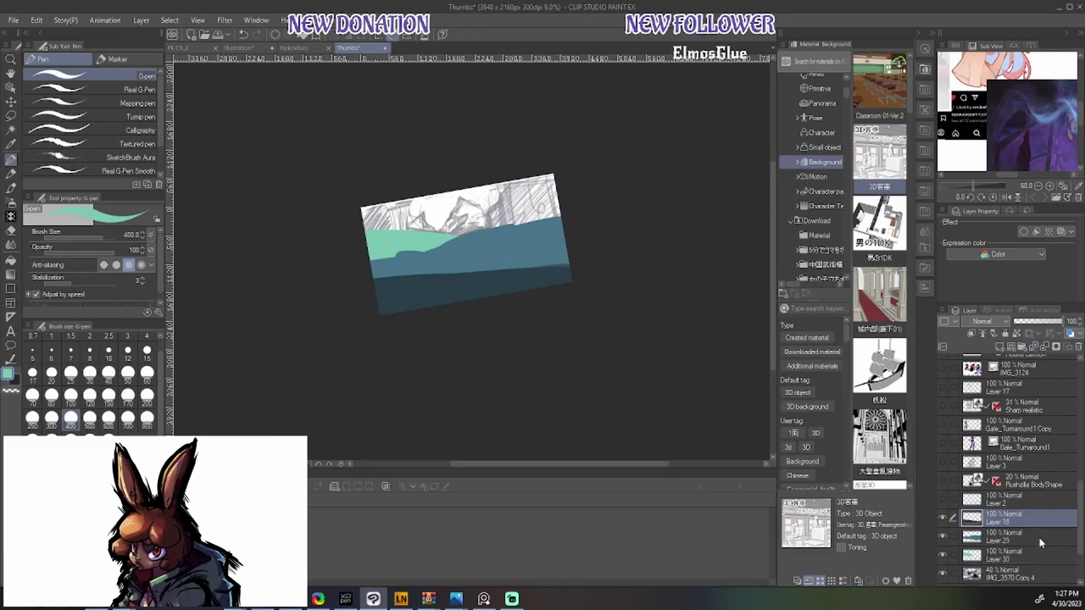
shift+click(1041, 559)
click(1046, 323)
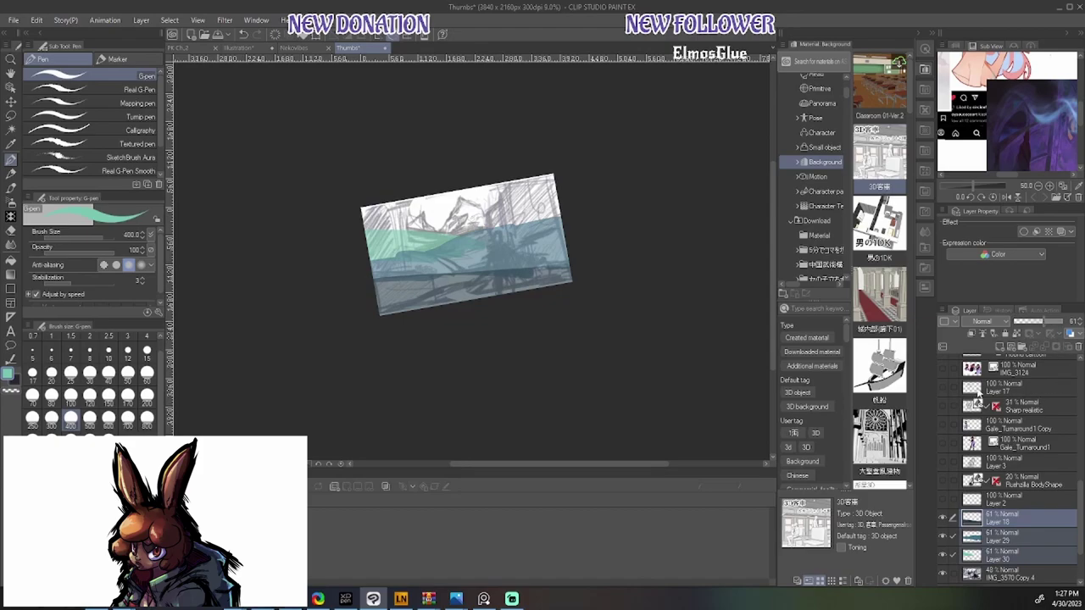
Raise the three color-block layers to 75% opacity and move the sketch layer IMG_3570 Copy 4 directly above Layer 18
click(1051, 324)
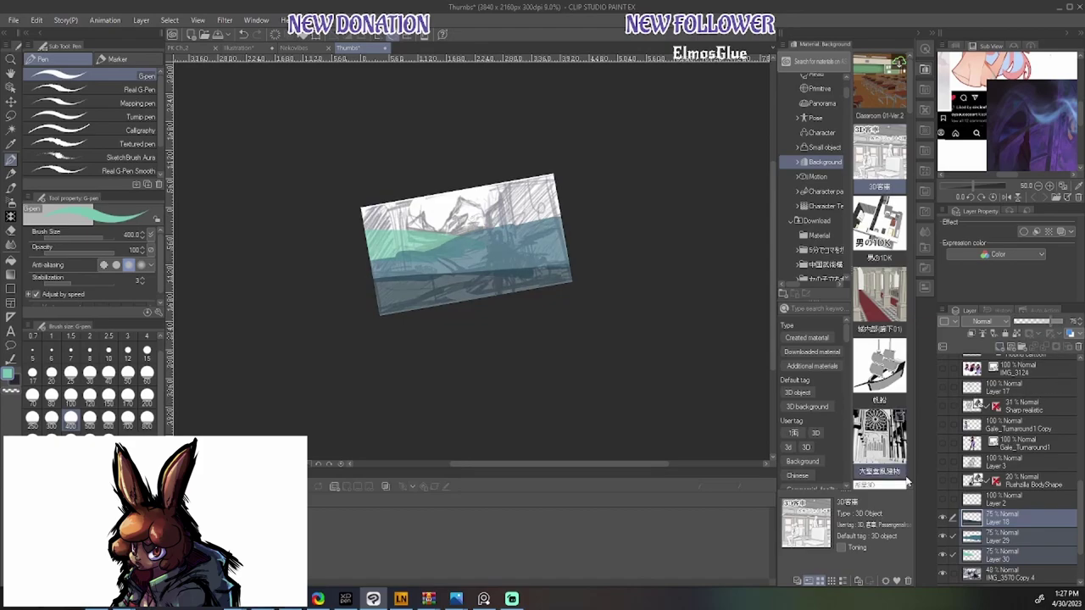
drag(1021, 577, 1012, 502)
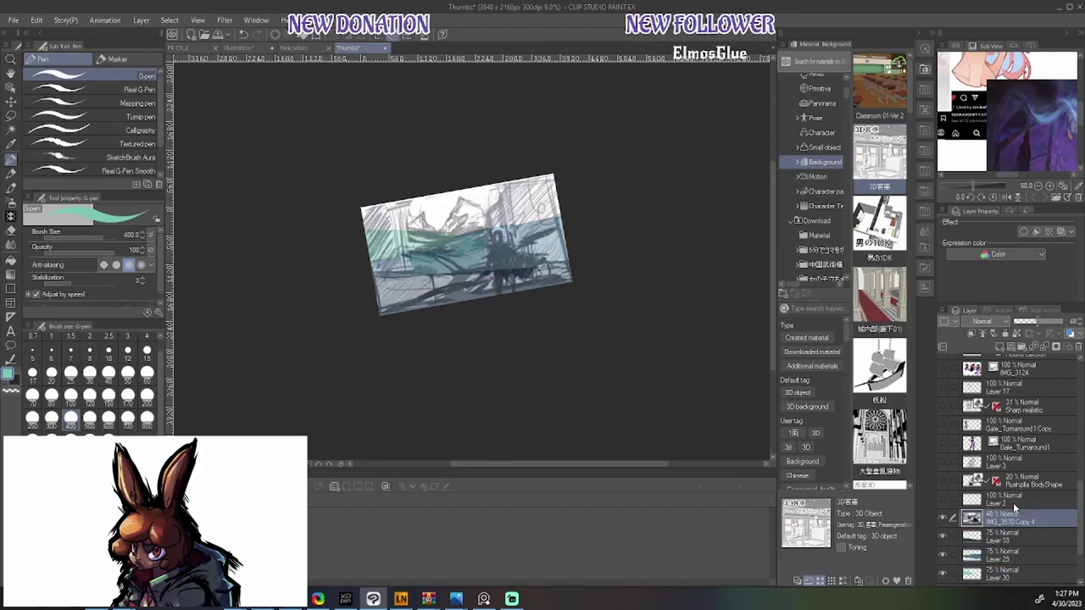
Set the opacity of Layer 18, Layer 29 and Layer 30 together to 100%
click(1023, 537)
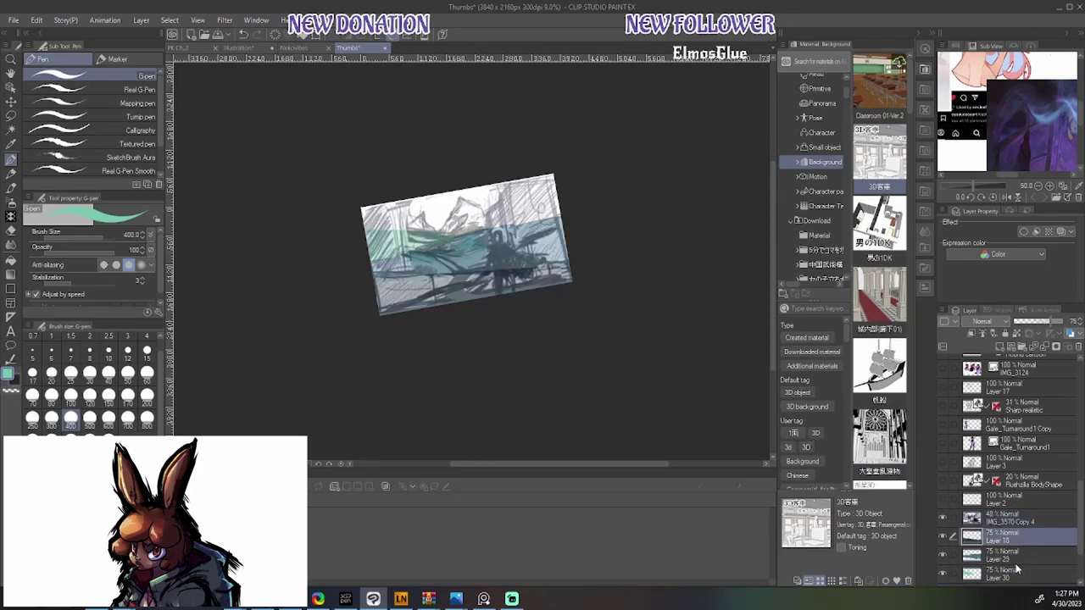
scroll(1015, 563, down, 1)
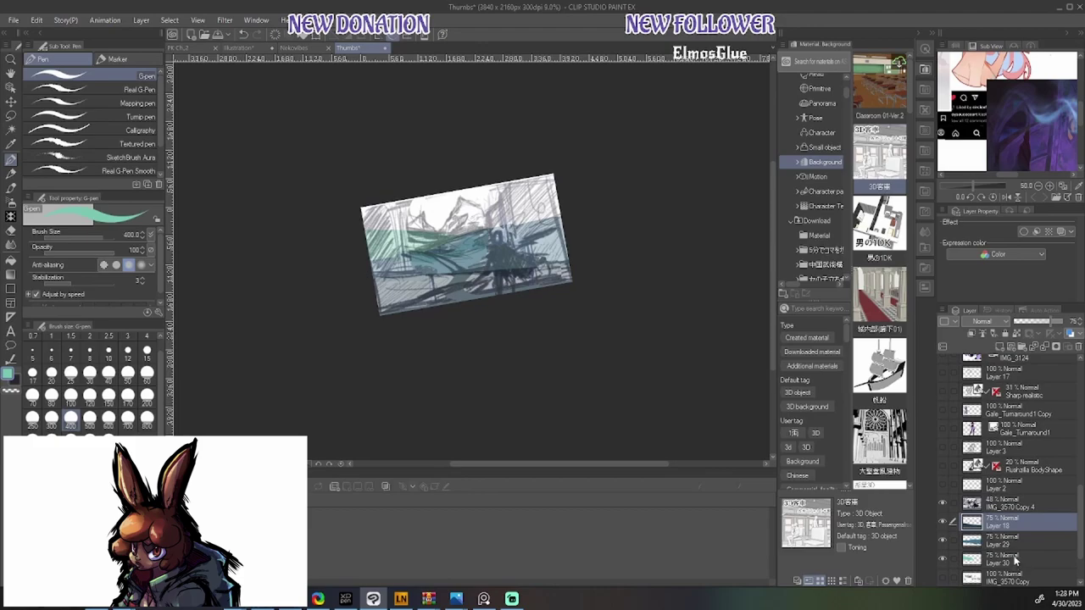
shift+click(1012, 560)
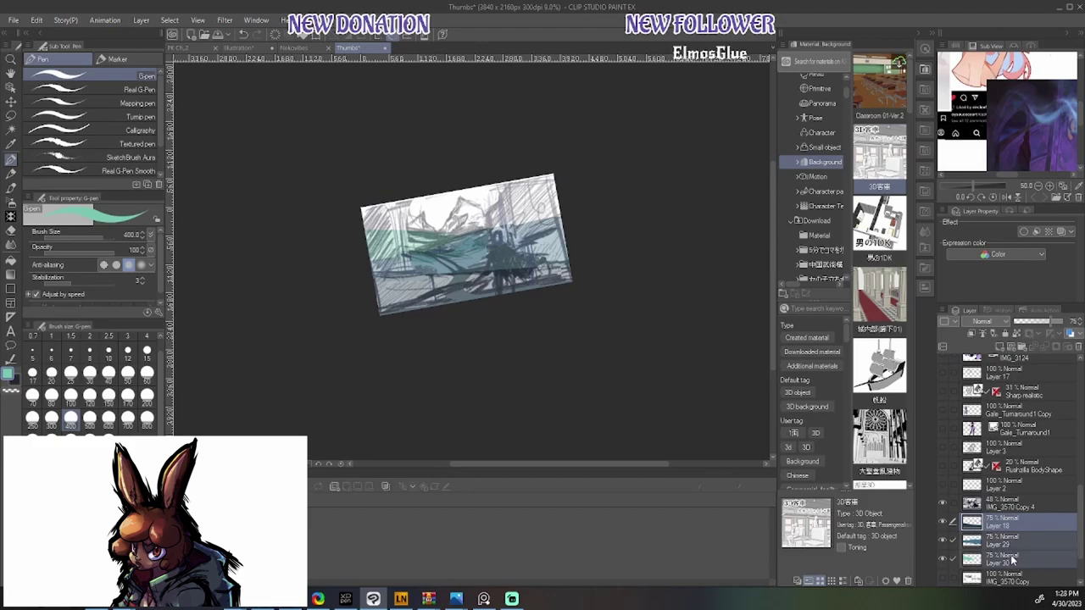
click(1061, 321)
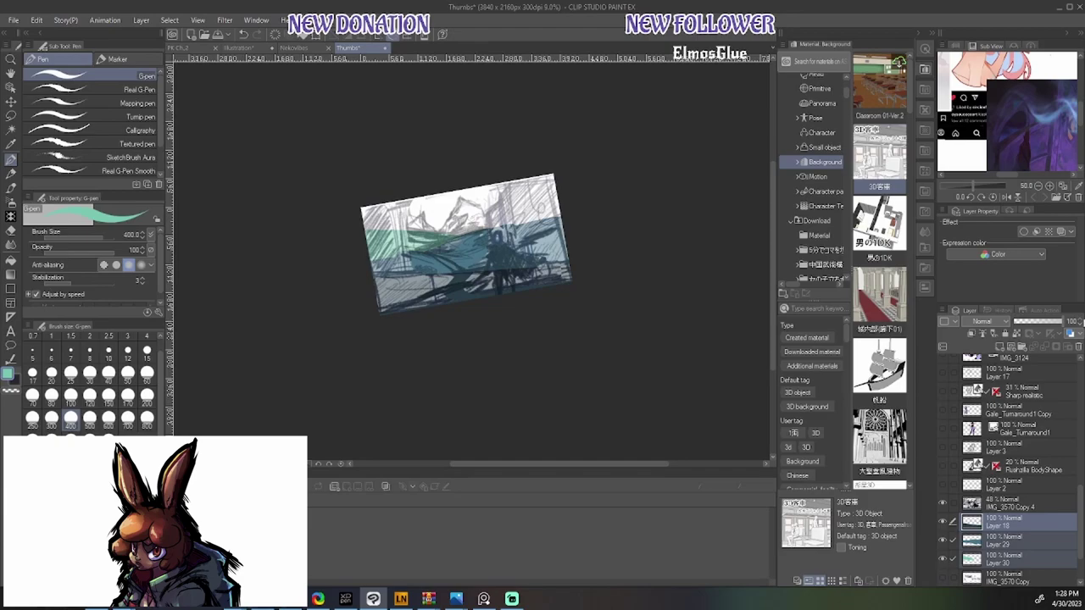
Set the sketch layer IMG_3570 Copy 4 to Multiply blending at 63% opacity
click(1053, 505)
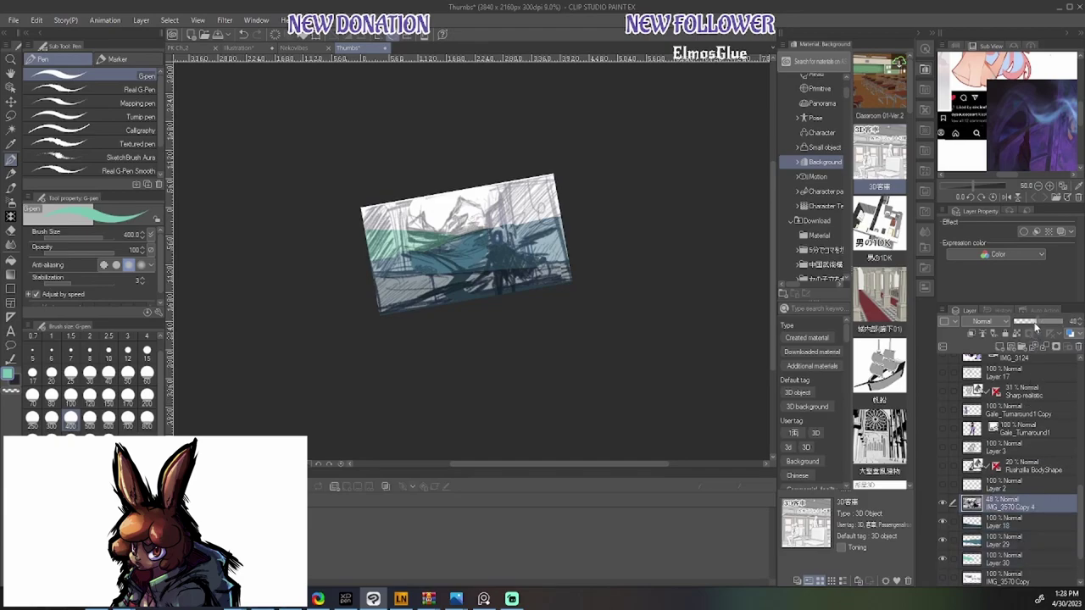
click(992, 325)
click(983, 56)
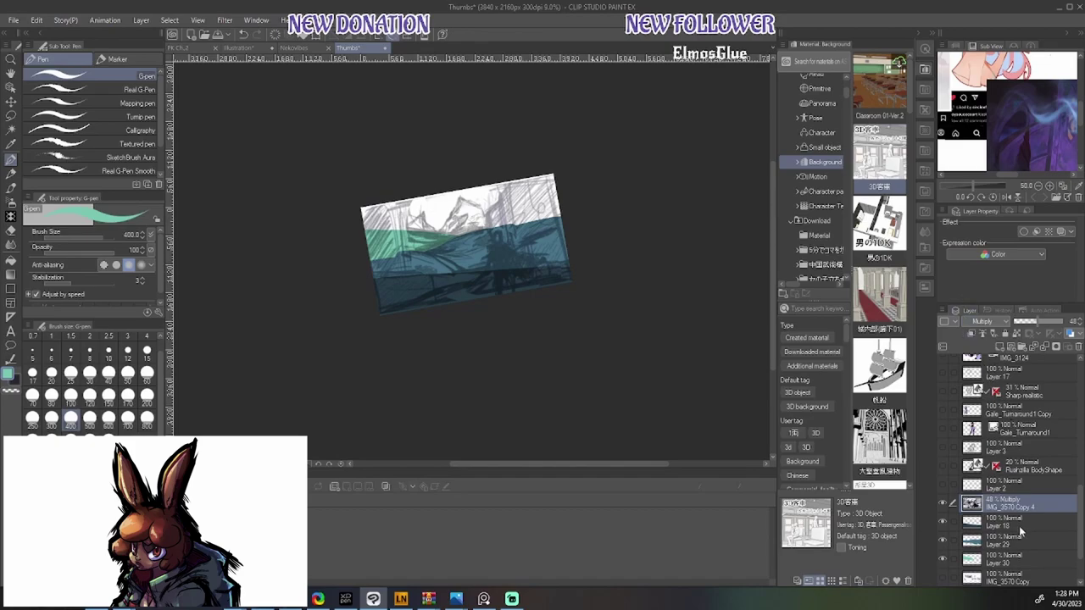
click(1051, 322)
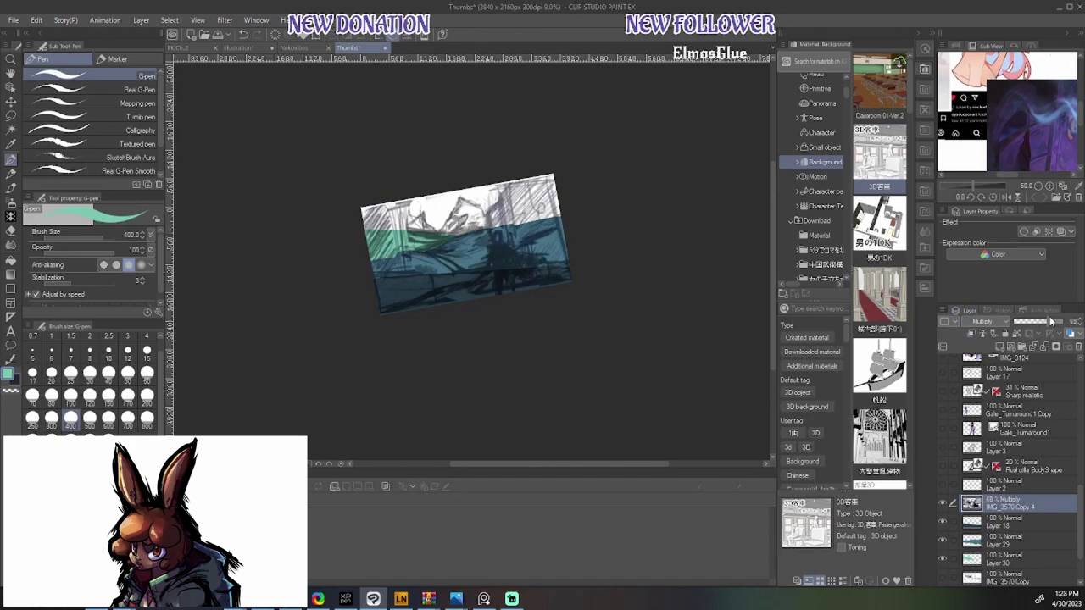
click(1047, 325)
click(1045, 325)
Lower the opacity of the color-block layers Layer 18, Layer 29 and Layer 30 together to 69%
click(1015, 523)
shift+click(1025, 563)
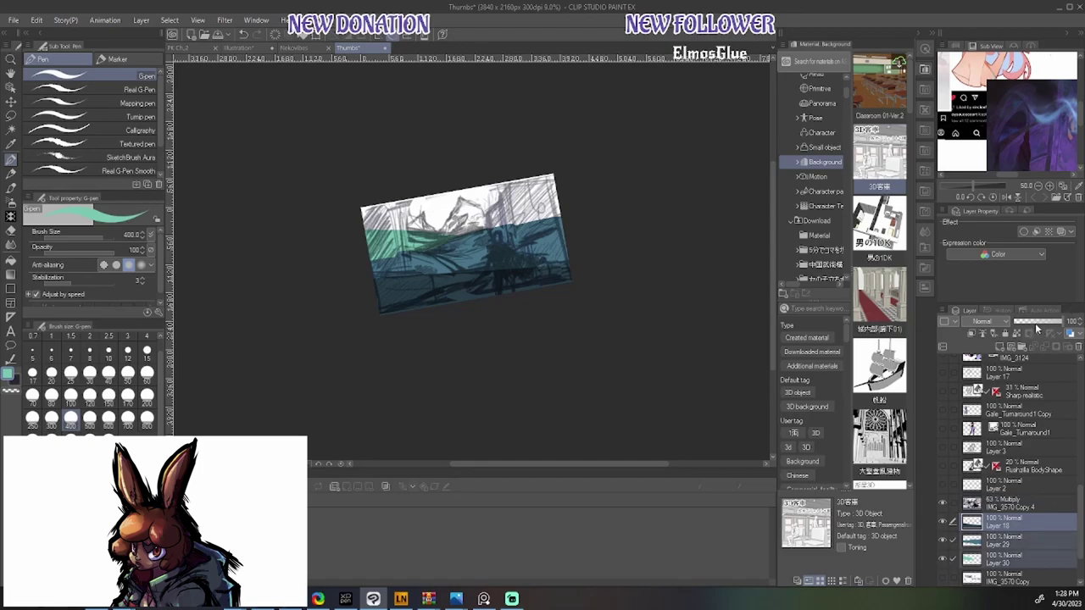
click(1039, 326)
click(1049, 326)
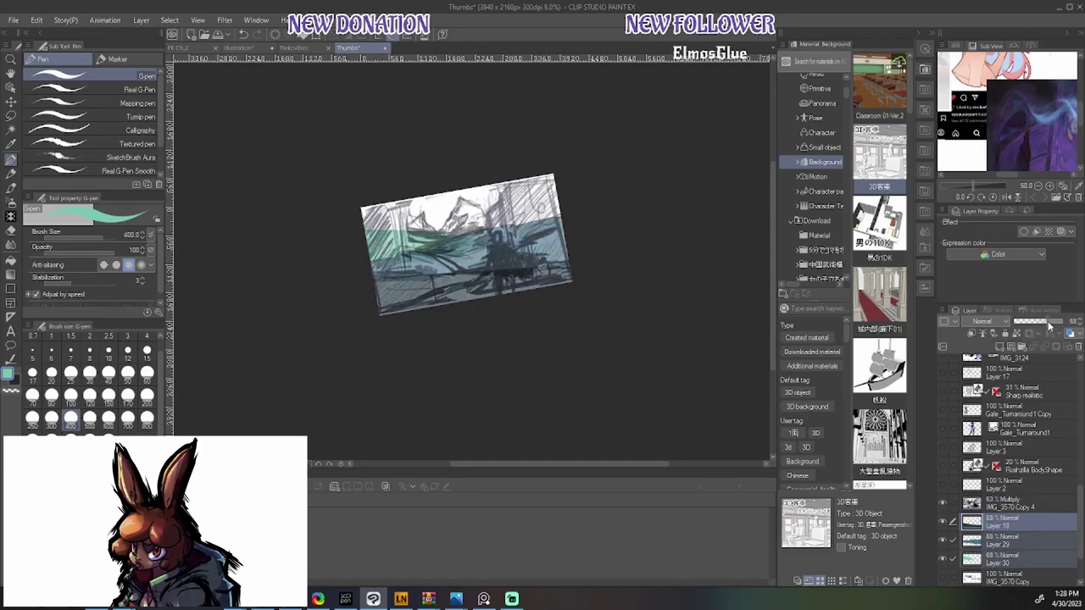
Select the midground Layer 29 and toggle the visibility of Layer 29 and Layer 18 to compare the midground and foreground shapes
click(1017, 503)
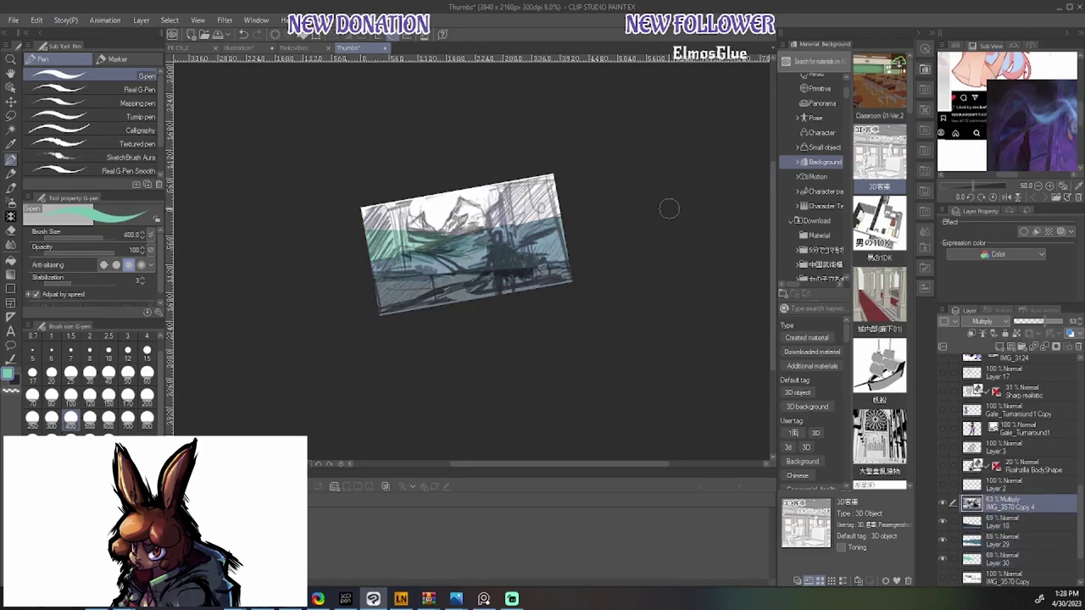
key(ctrl+shift+r)
key(minus)
key(ctrl+shift+r)
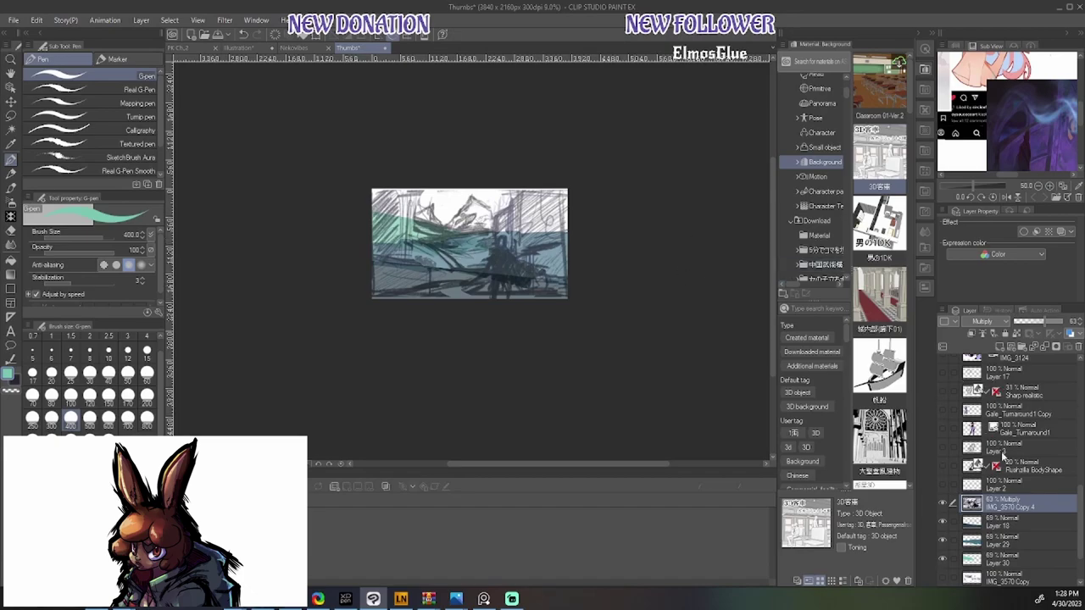
click(1006, 521)
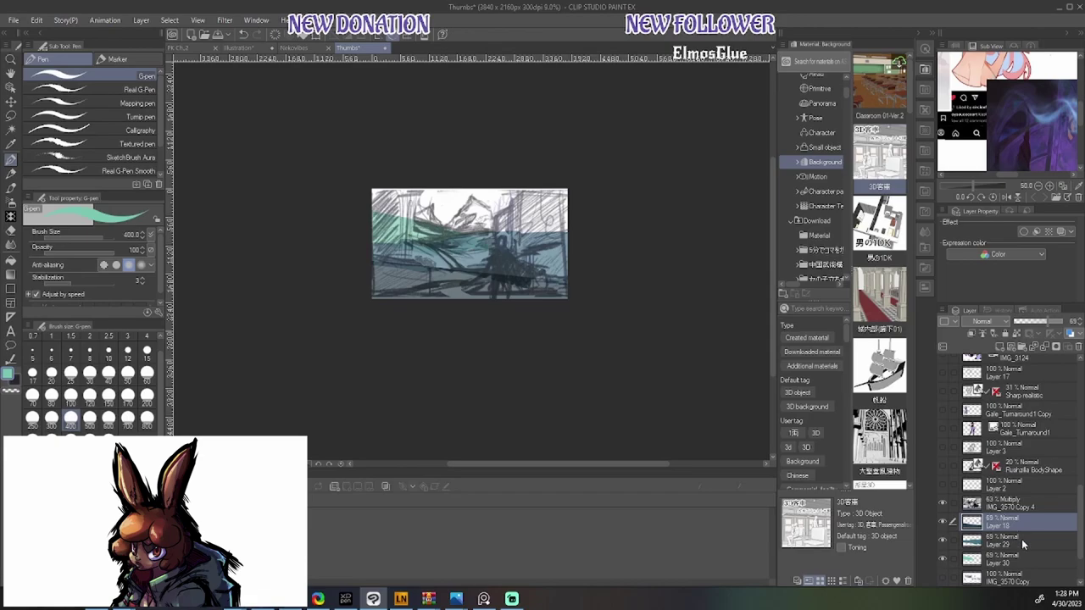
click(1019, 537)
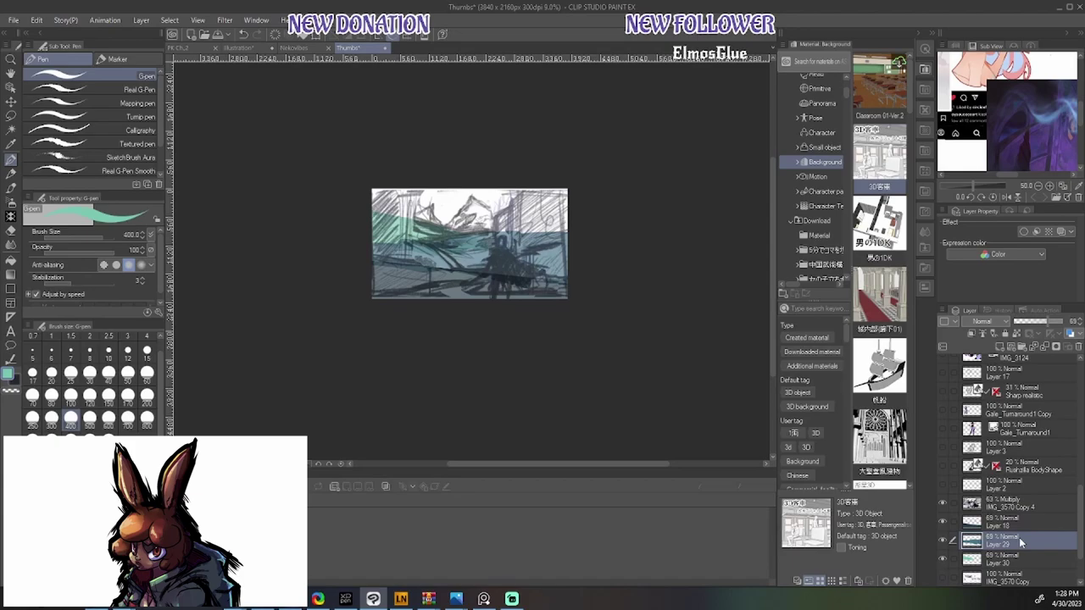
click(943, 541)
click(943, 540)
click(941, 539)
click(941, 539)
click(941, 539)
click(941, 539)
click(942, 523)
click(943, 523)
click(943, 523)
click(942, 523)
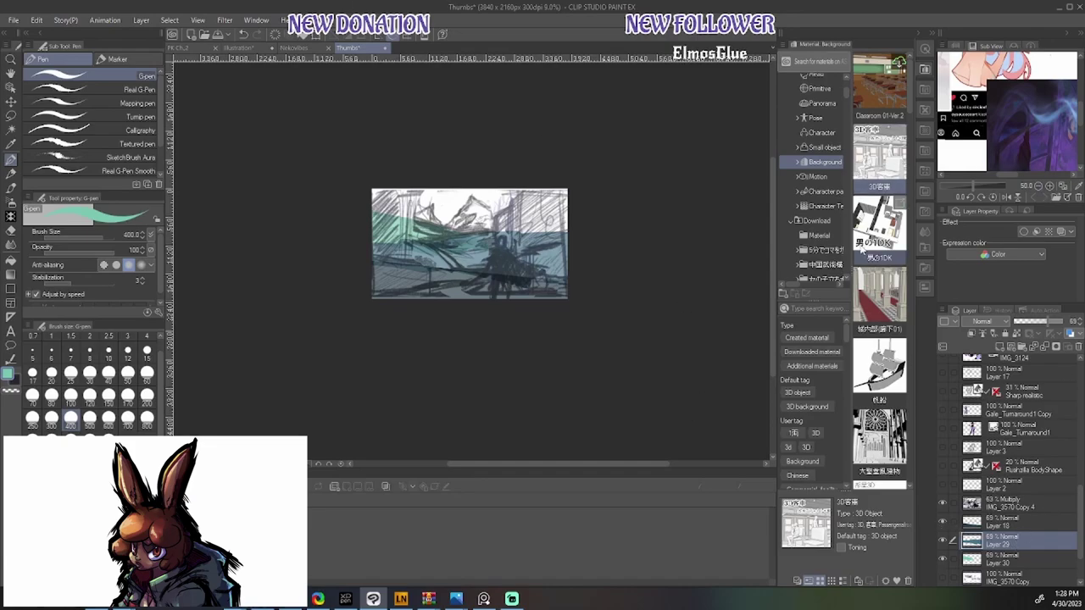
Look through the Background materials and filter the Download materials by the 3D object tag
scroll(863, 251, down, 5)
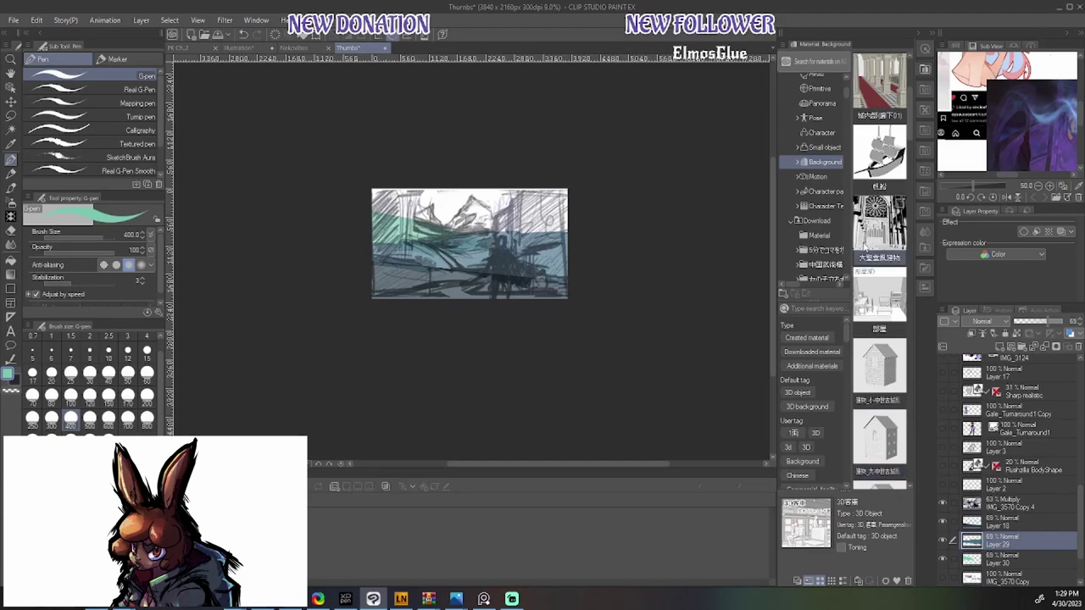
scroll(868, 244, up, 3)
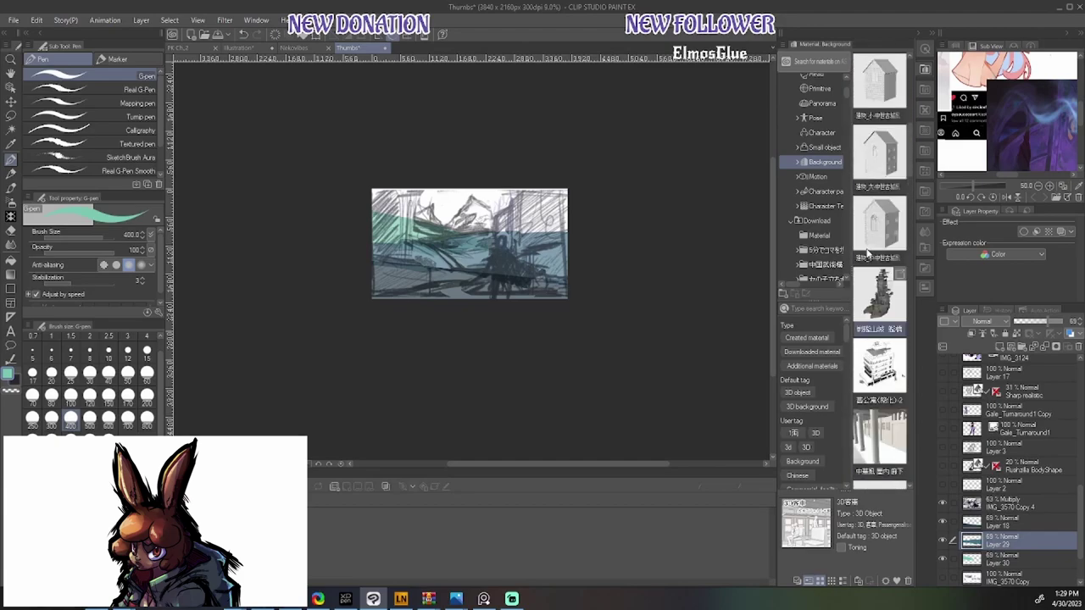
scroll(868, 244, down, 3)
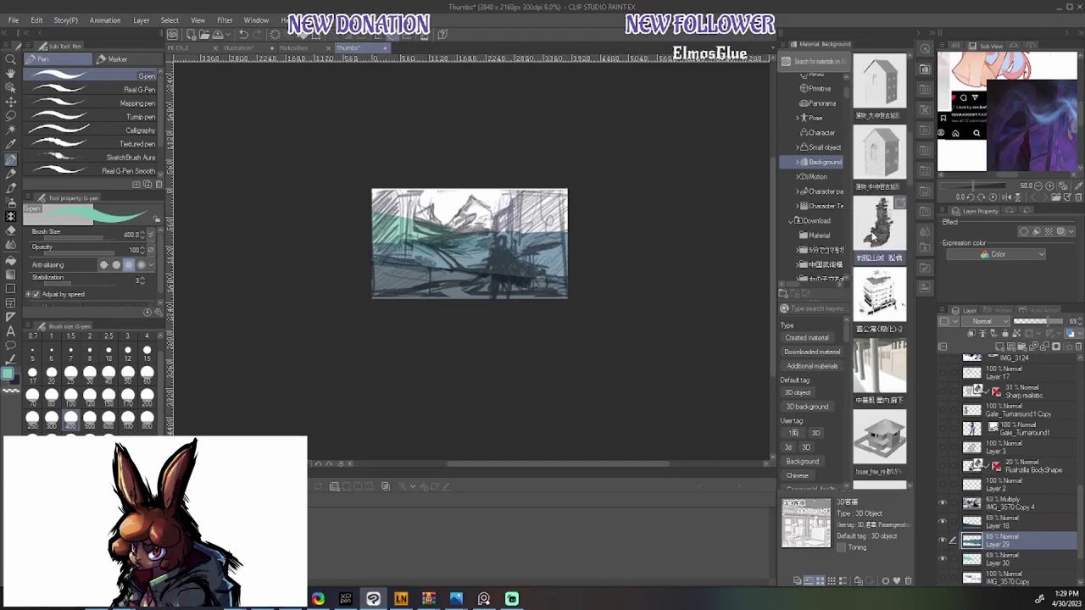
click(826, 223)
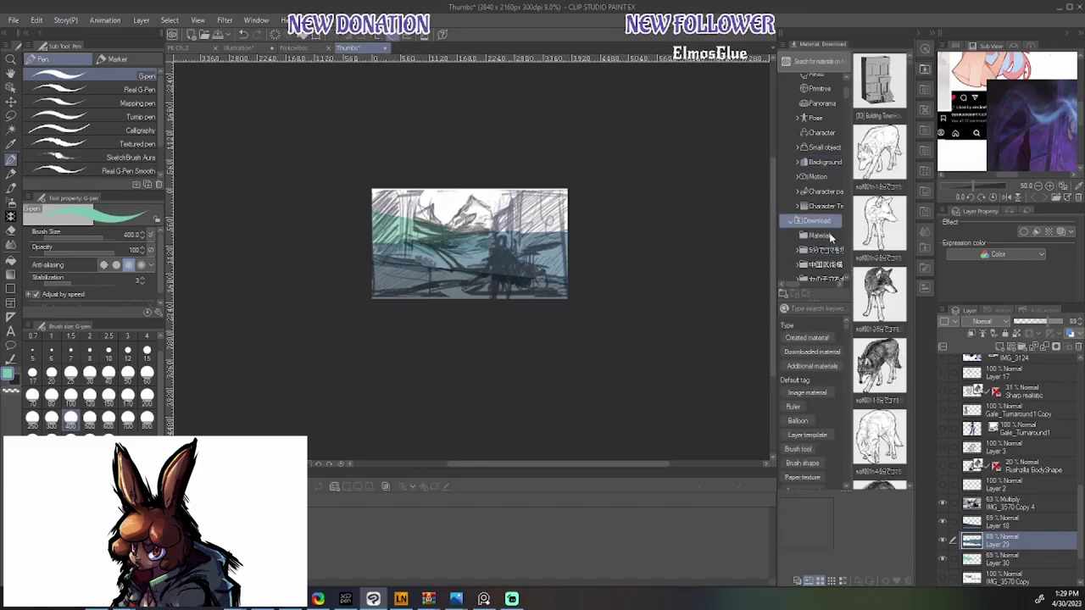
scroll(825, 350, down, 5)
scroll(807, 440, down, 2)
click(805, 440)
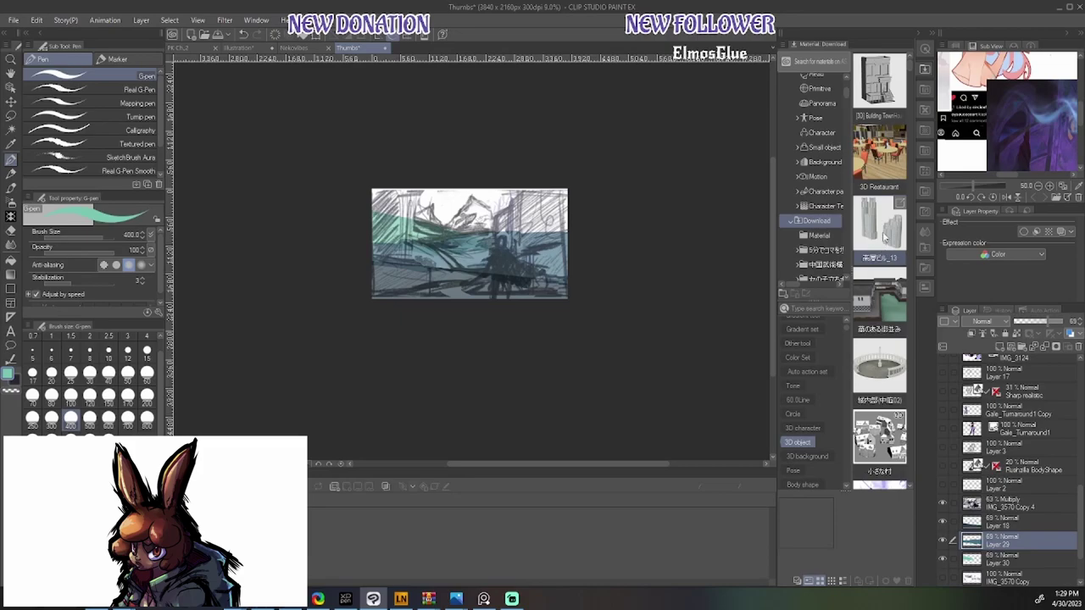
Find the tower model 塔 among the downloaded 3D objects and place it on the canvas directly above Layer 29
scroll(884, 237, down, 2)
scroll(880, 279, down, 3)
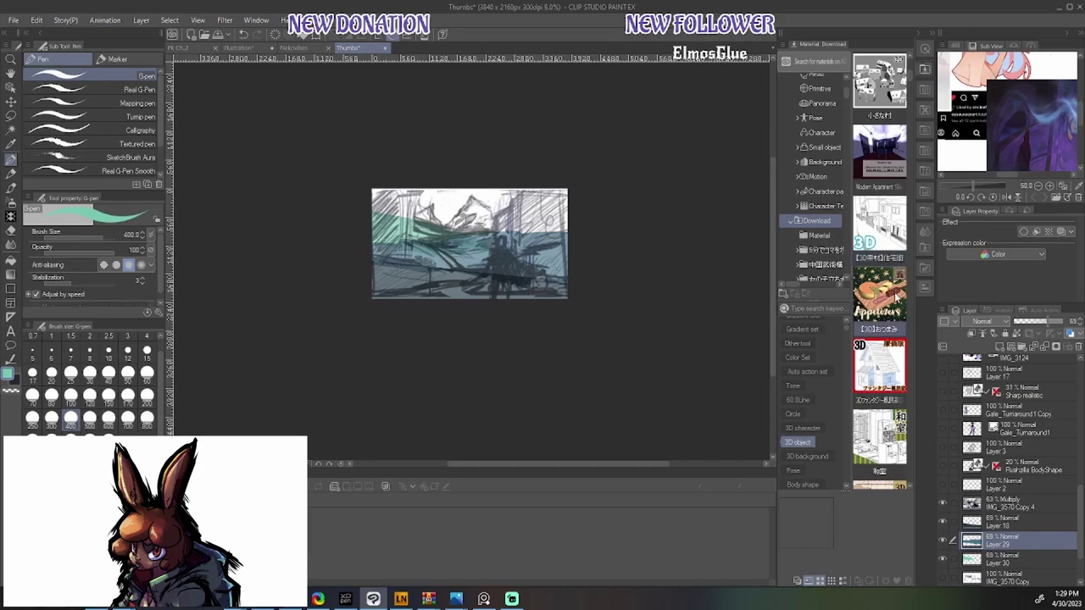
scroll(895, 294, down, 1)
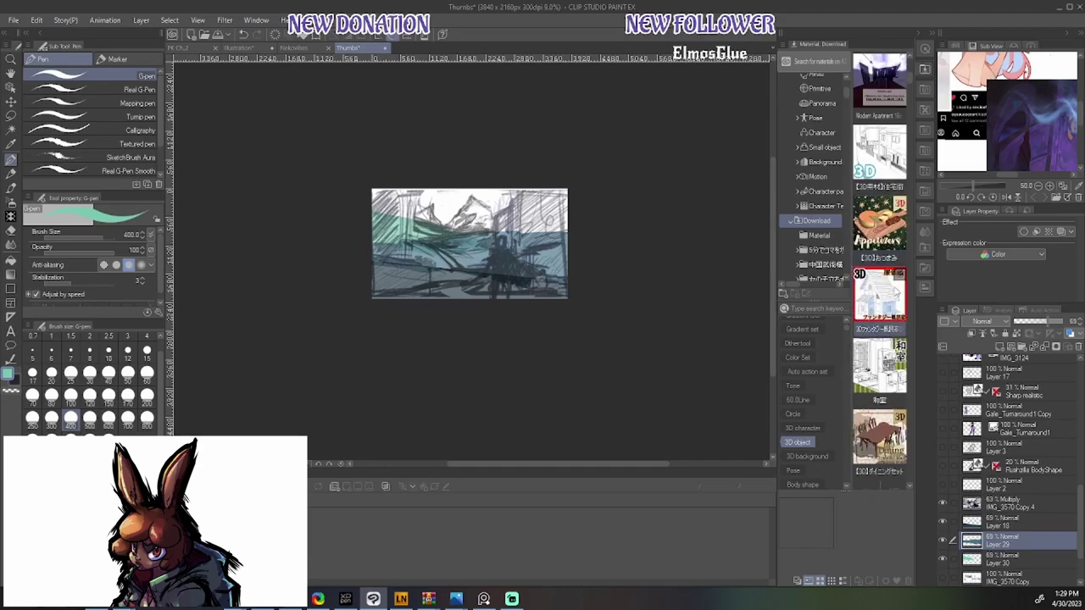
scroll(895, 289, up, 1)
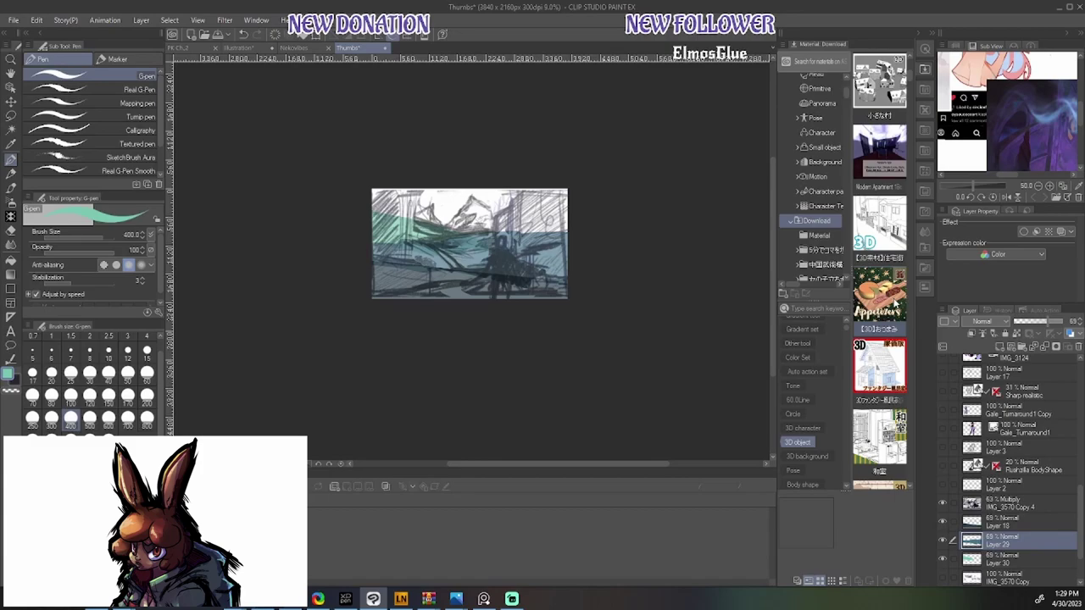
scroll(895, 296, down, 1)
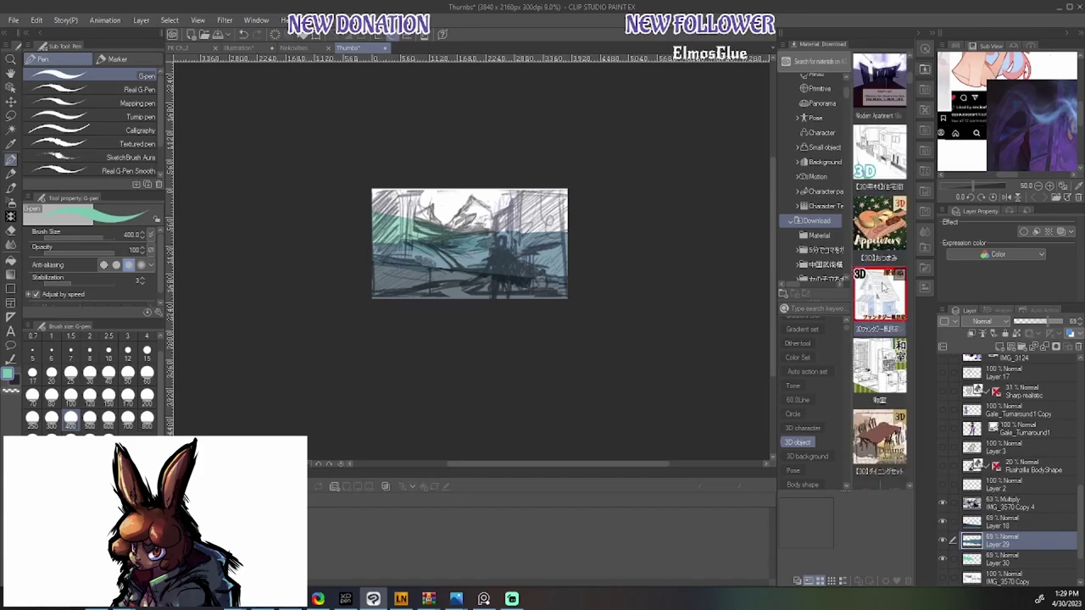
scroll(883, 289, down, 4)
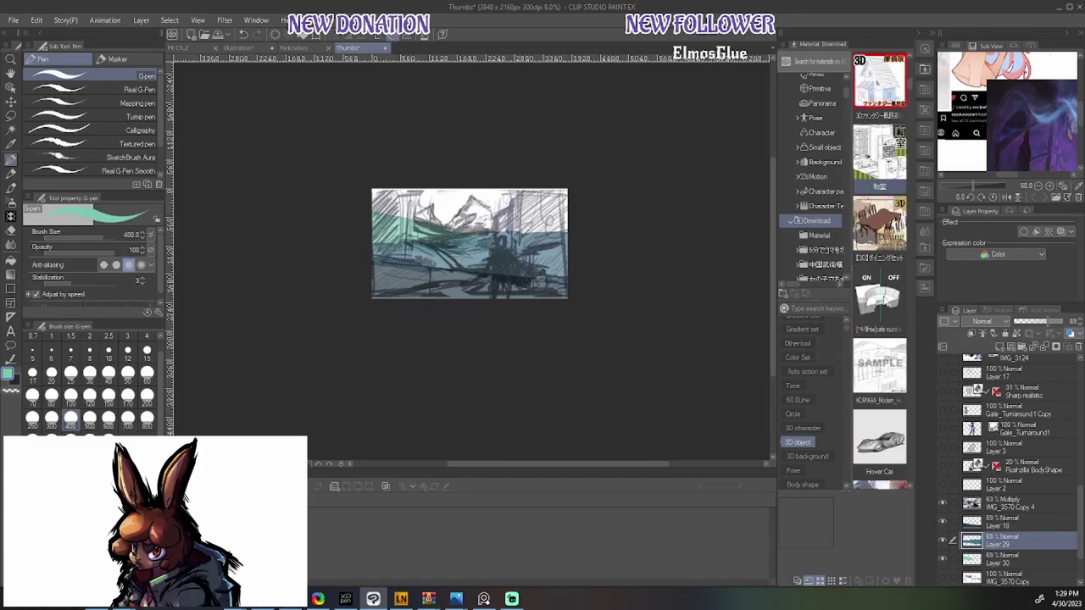
scroll(885, 299, down, 2)
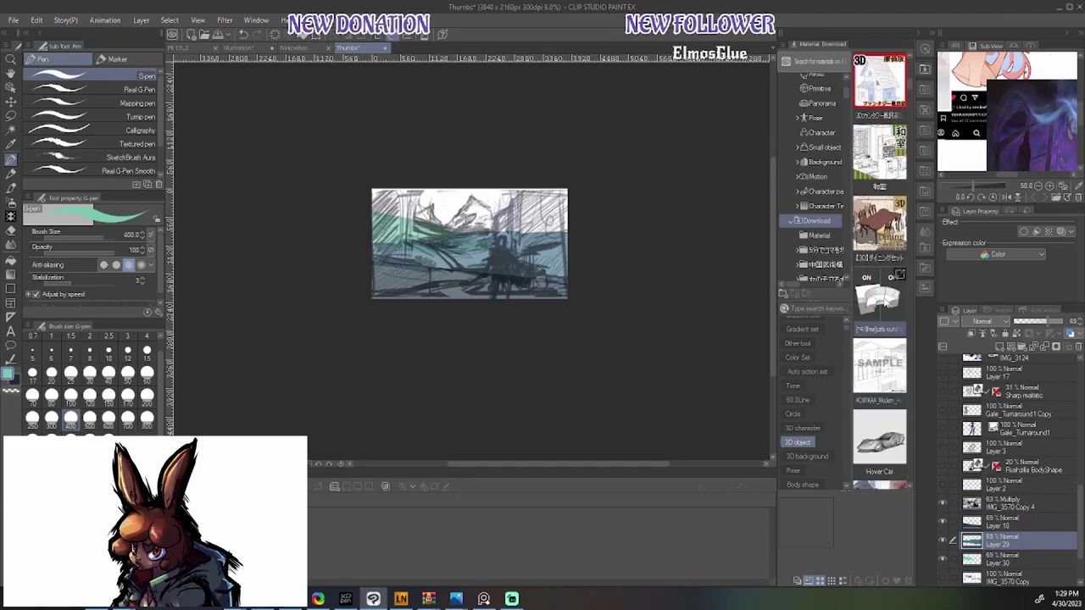
scroll(885, 298, down, 3)
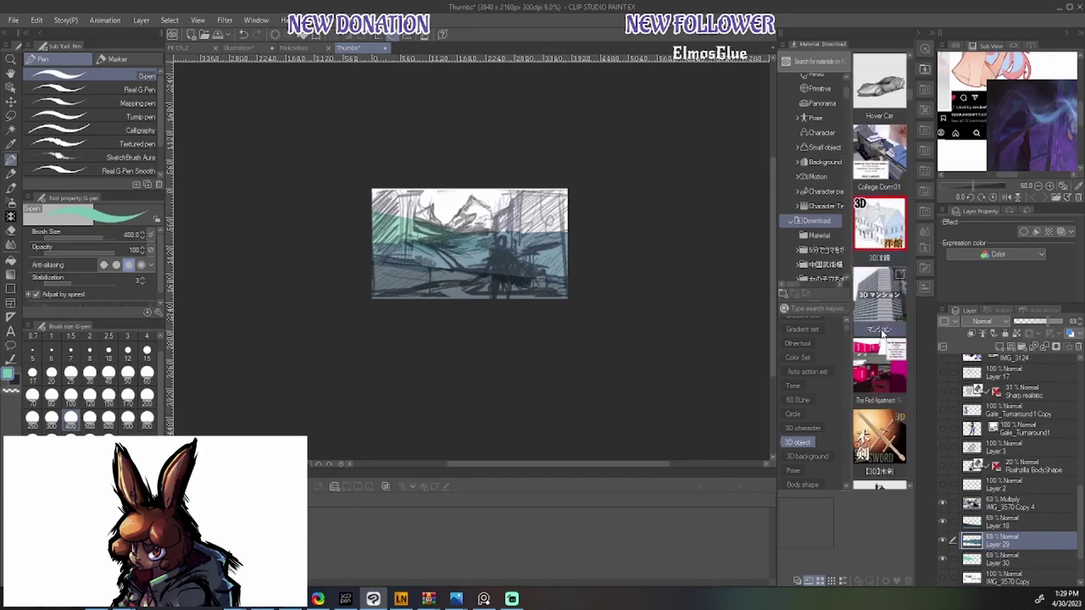
scroll(883, 324, down, 2)
scroll(882, 324, down, 10)
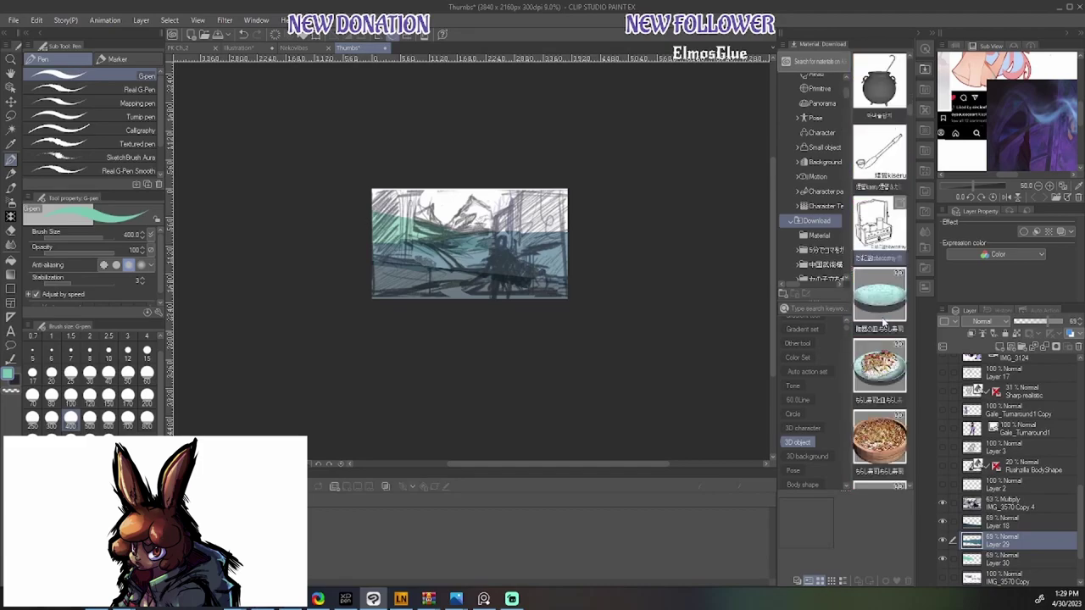
scroll(866, 373, down, 1)
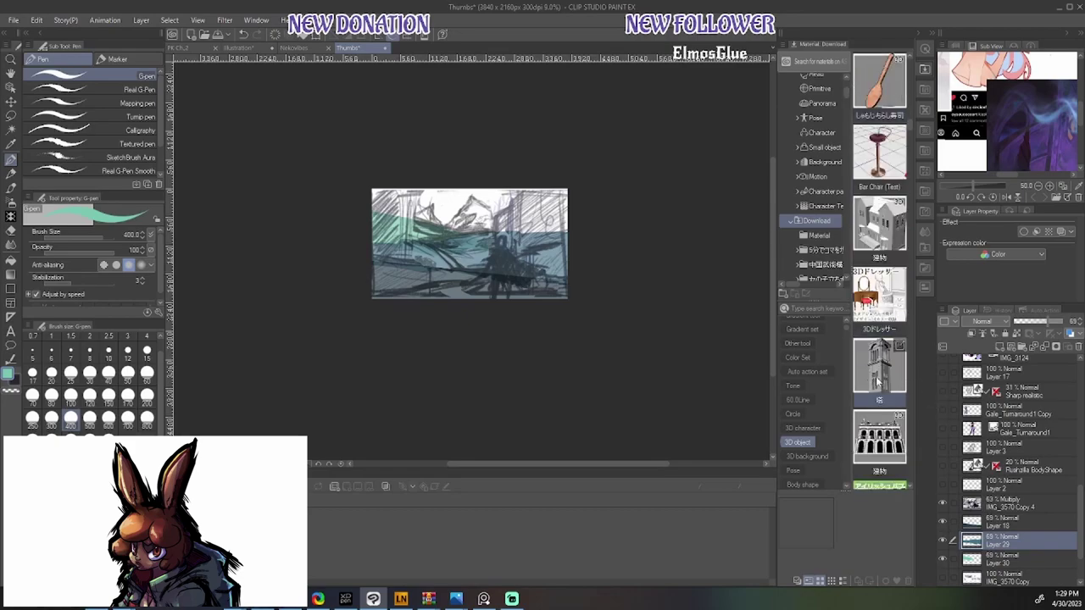
drag(881, 384, 487, 237)
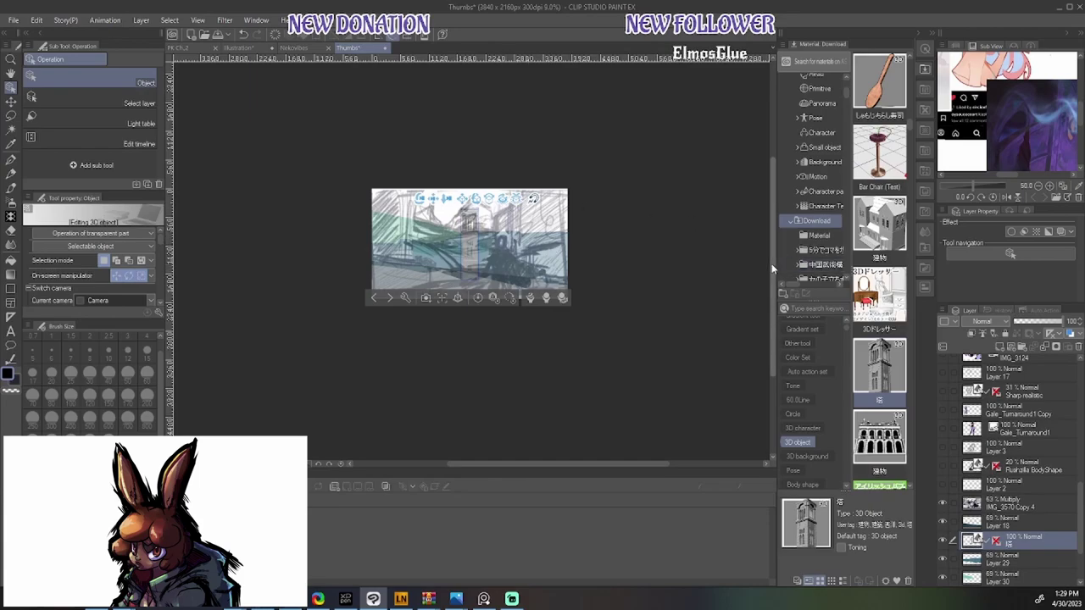
Bring the 3D camera closer to the tower so it spans the frame's height, and orbit it to a corner view
scroll(761, 256, up, 3)
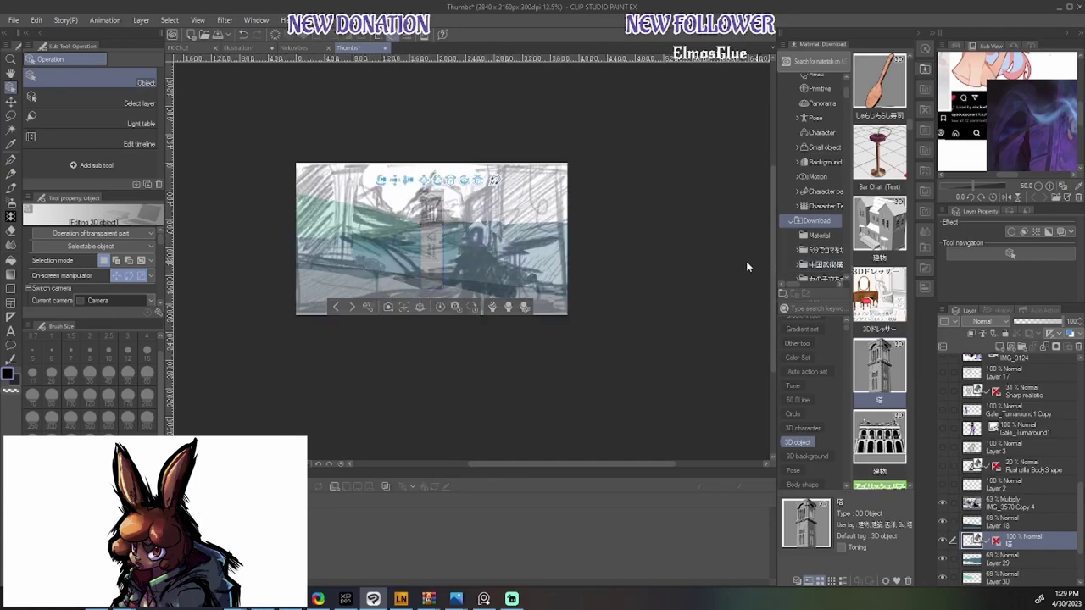
drag(645, 227, 813, 279)
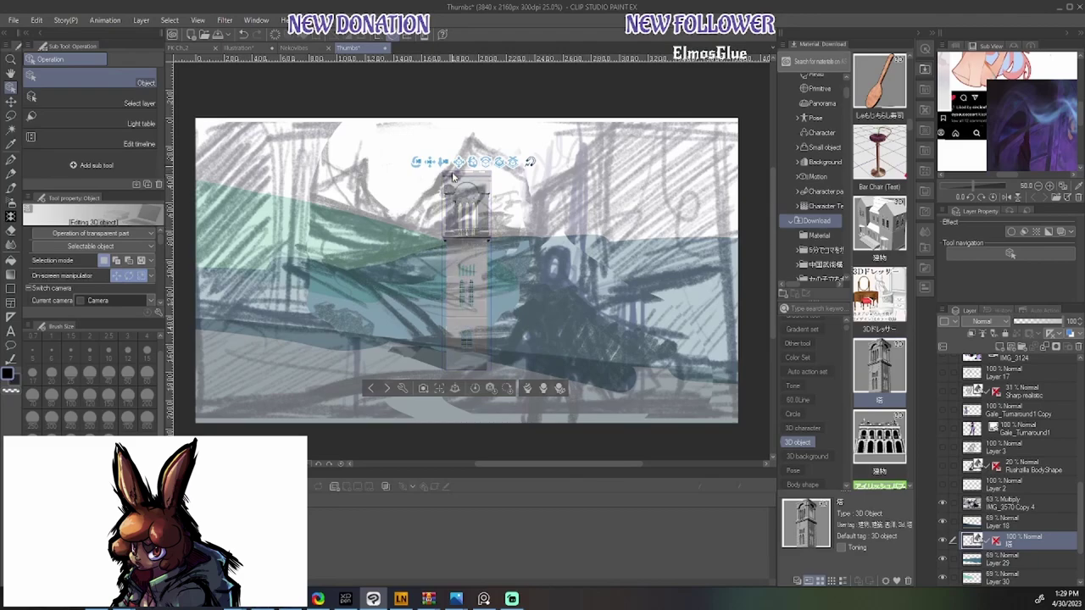
drag(440, 167, 458, 230)
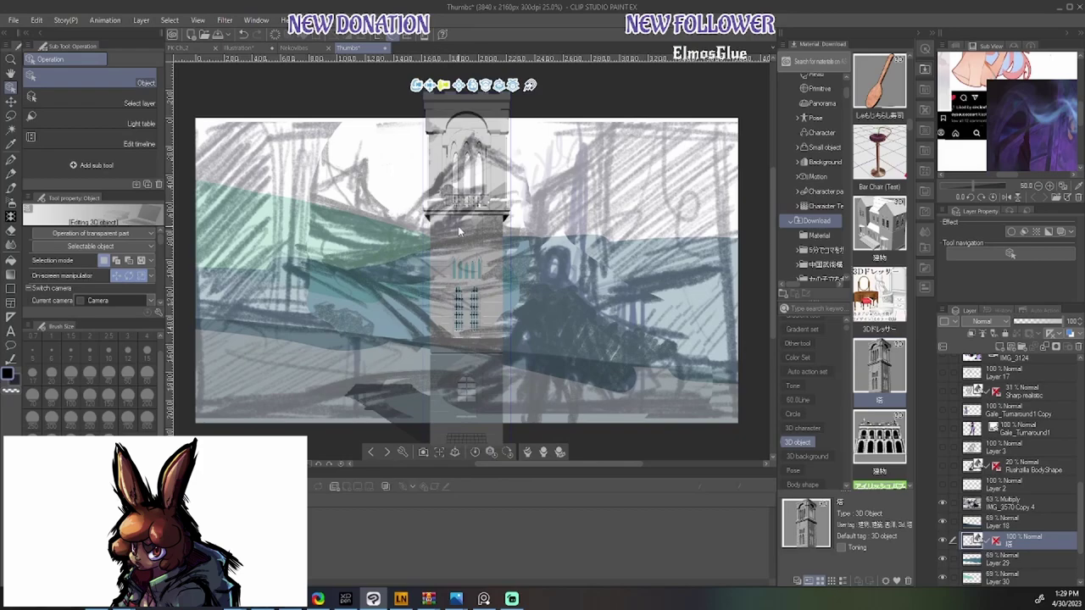
drag(417, 87, 298, 66)
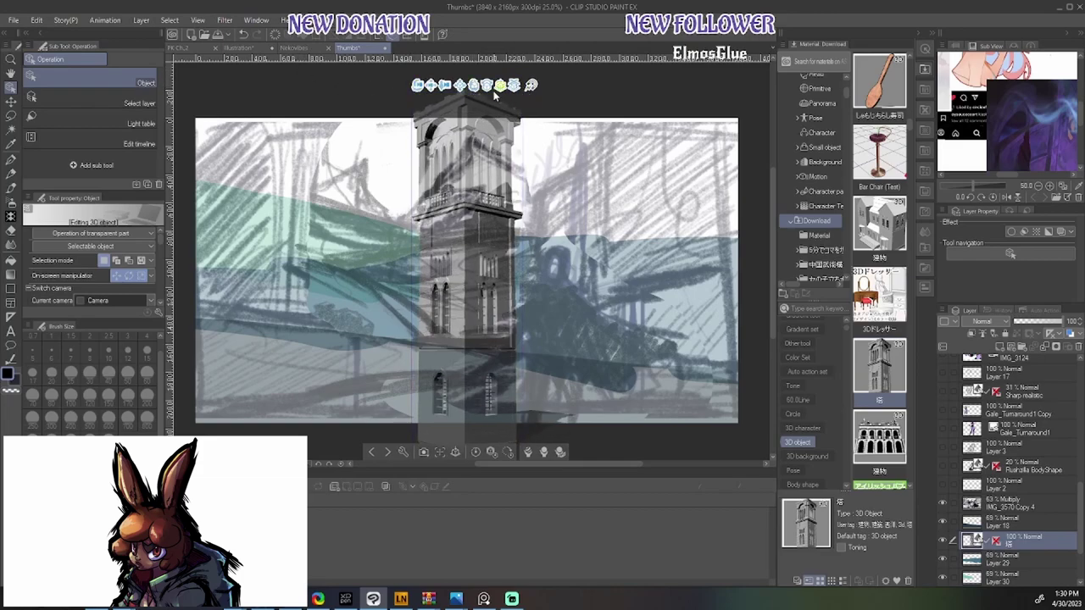
Move the tower to the canvas's right side and turn it so a corner faces the viewer and its base sits low in the frame
drag(434, 88, 491, 6)
drag(563, 80, 624, 89)
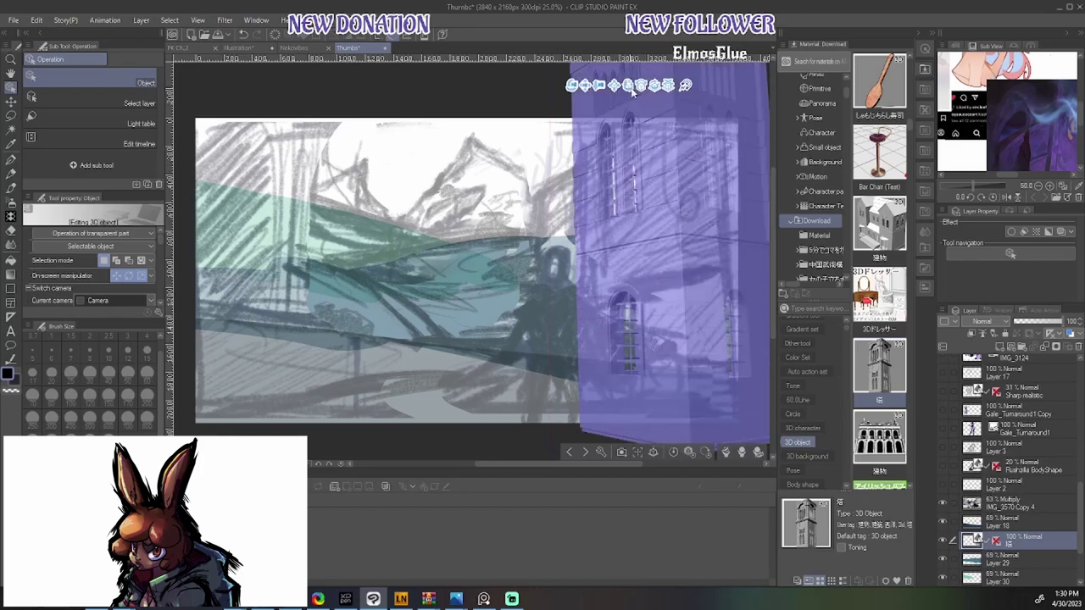
click(642, 88)
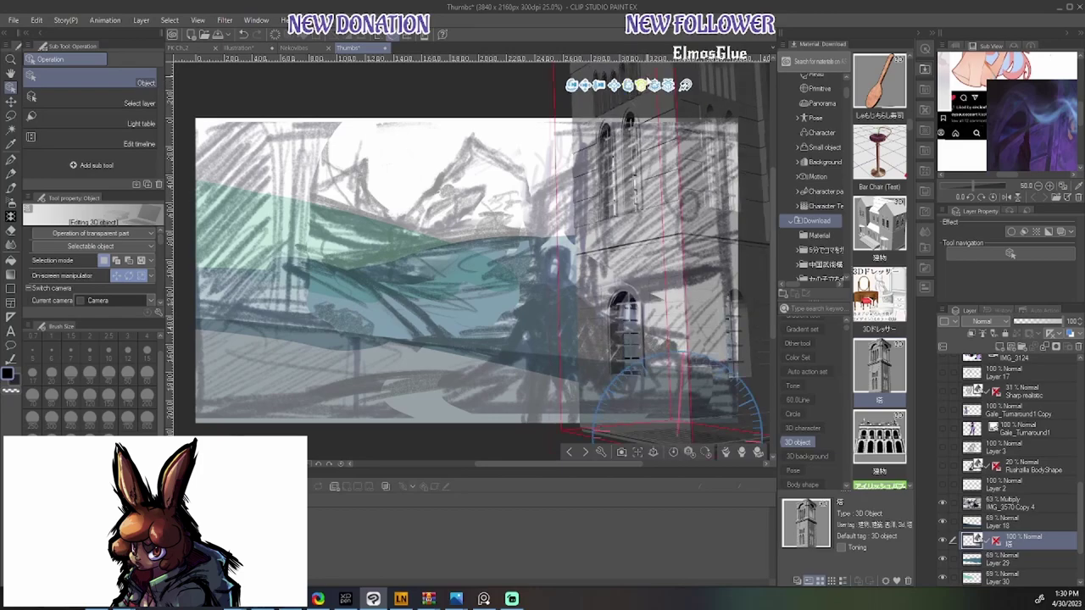
drag(654, 80, 638, 153)
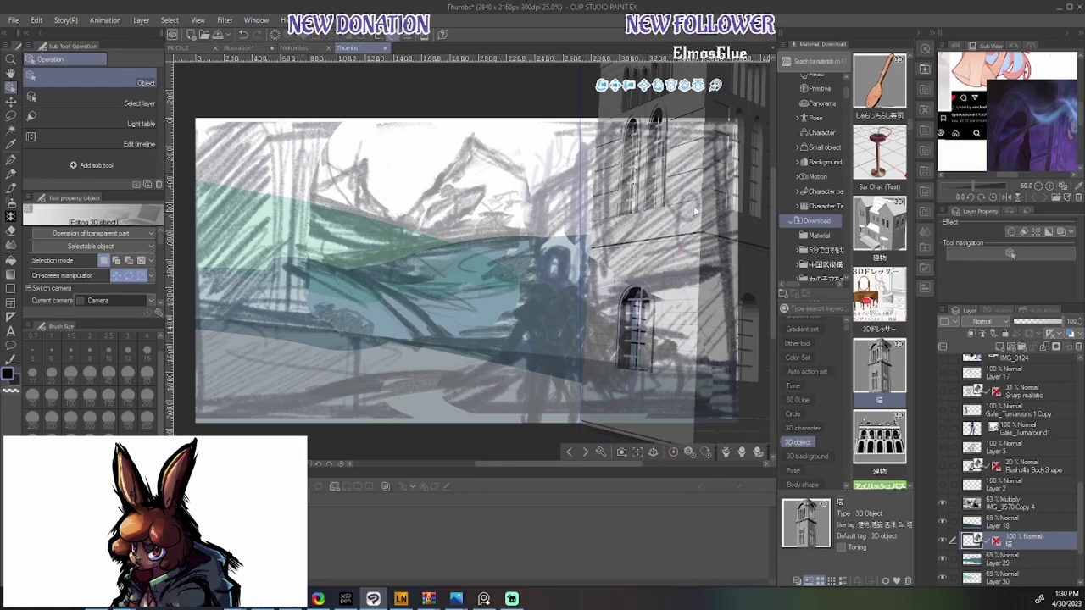
drag(607, 86, 604, 82)
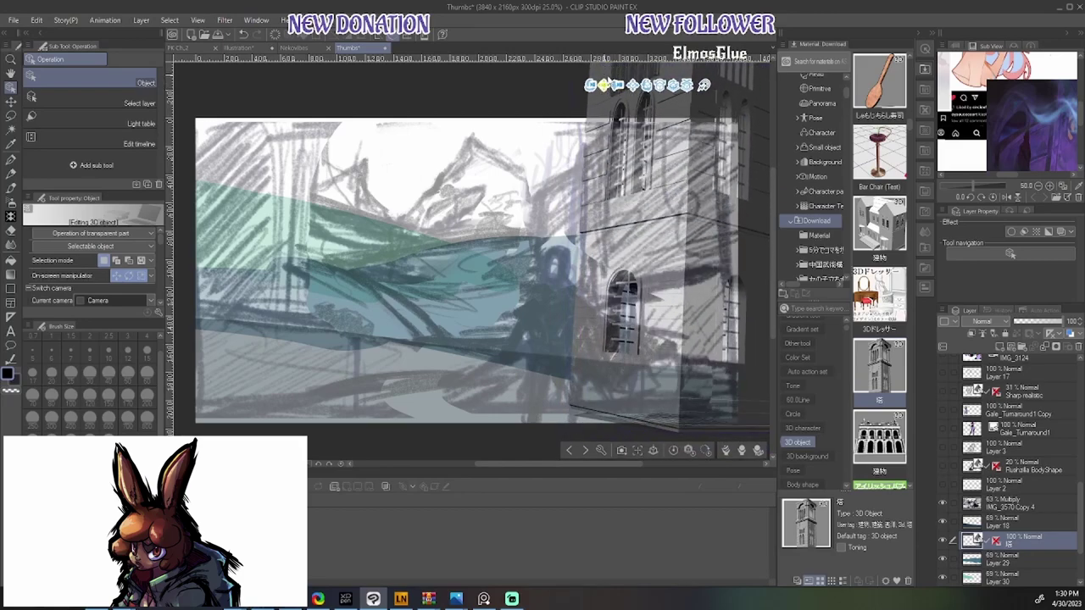
click(666, 93)
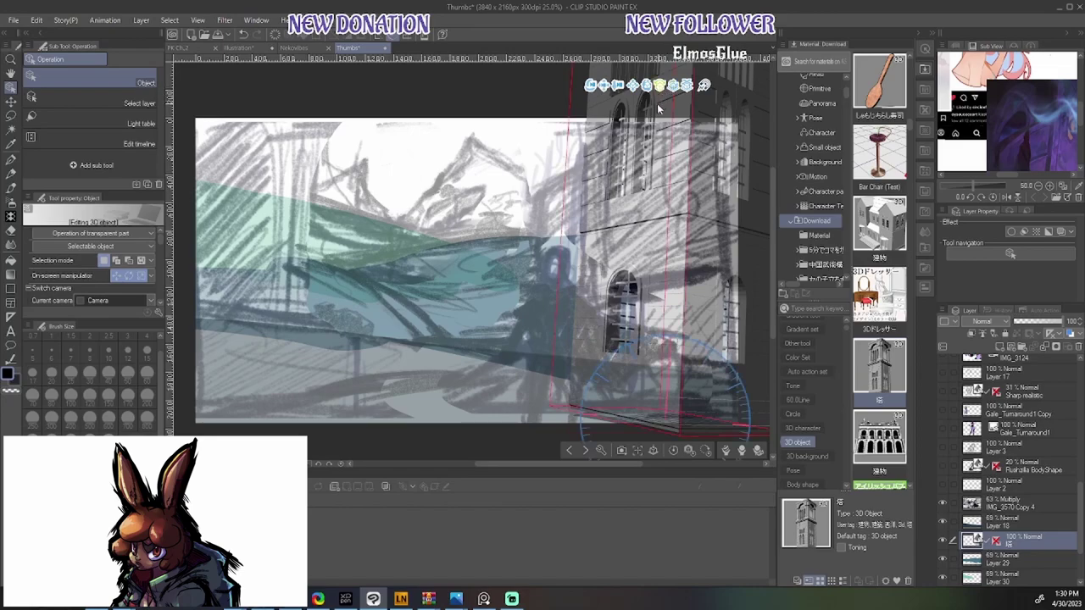
drag(652, 117, 653, 116)
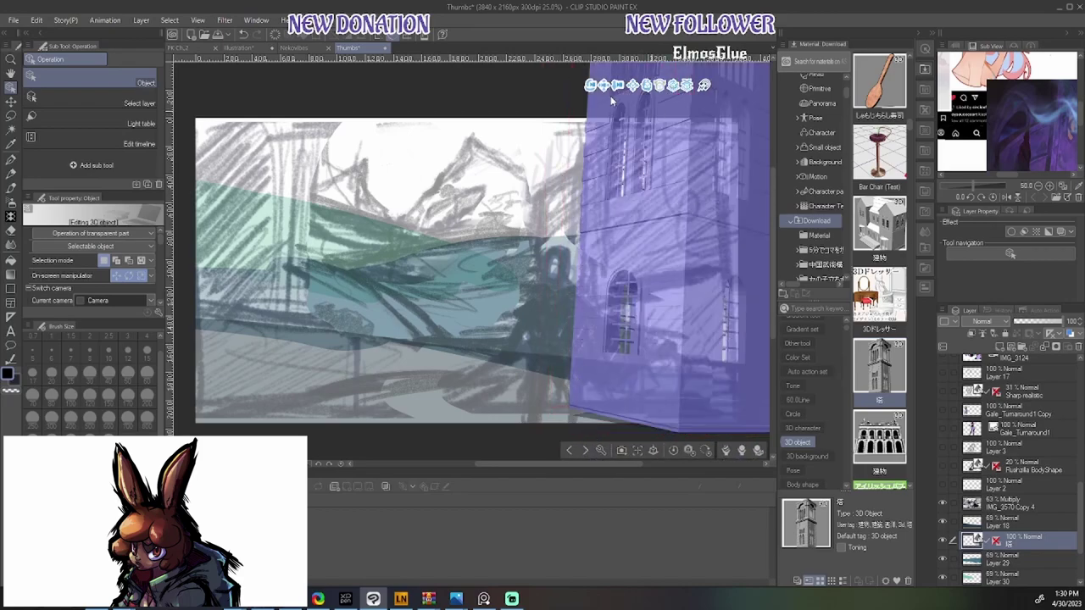
drag(603, 86, 602, 89)
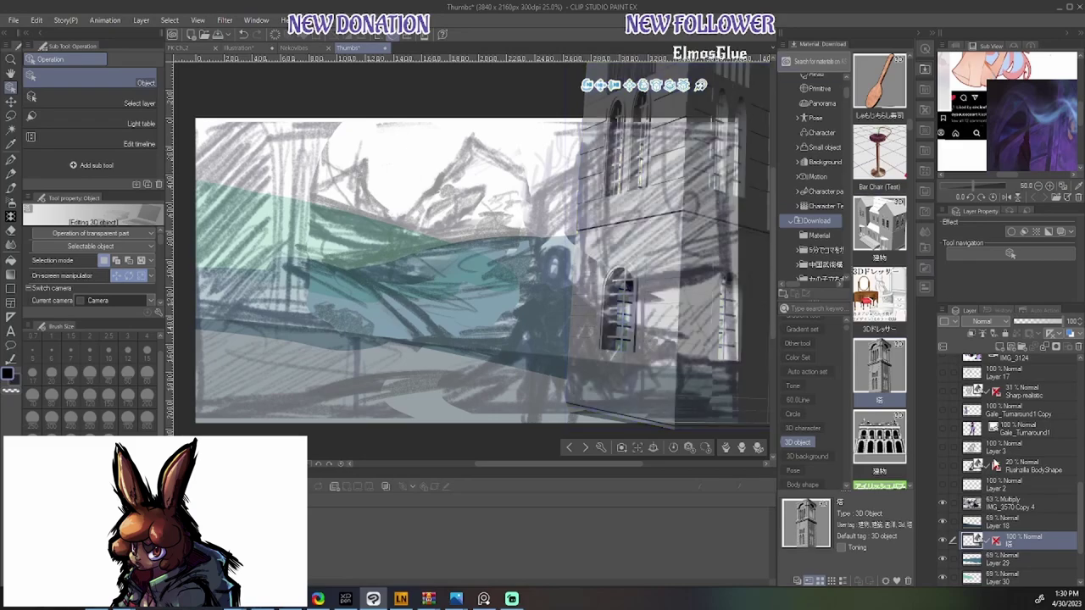
Add the downloaded arcade building 建物 to the tower's 3D layer
scroll(893, 384, down, 2)
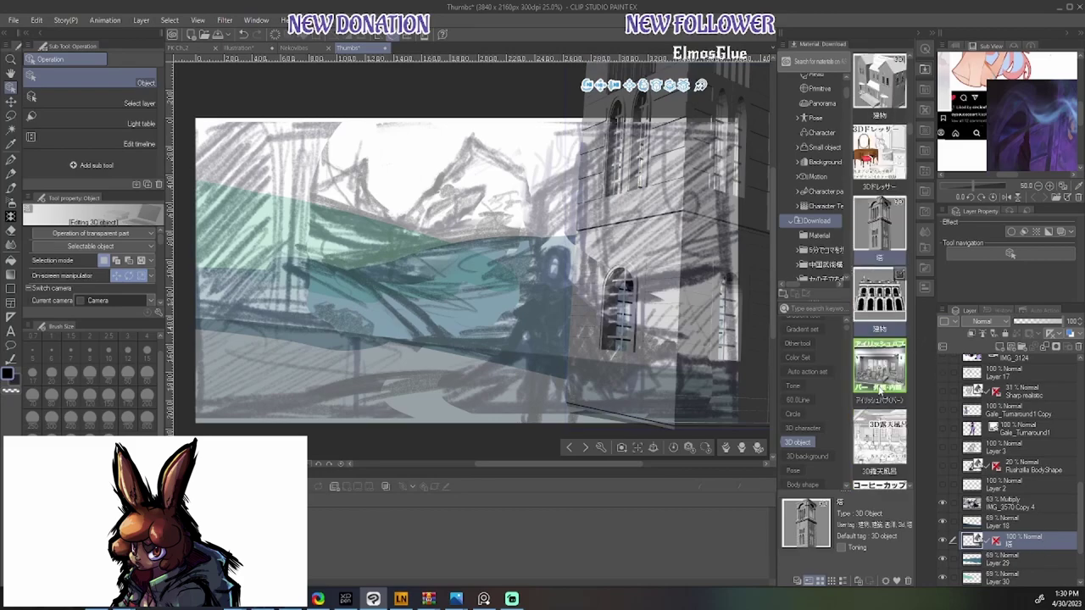
drag(887, 385, 426, 332)
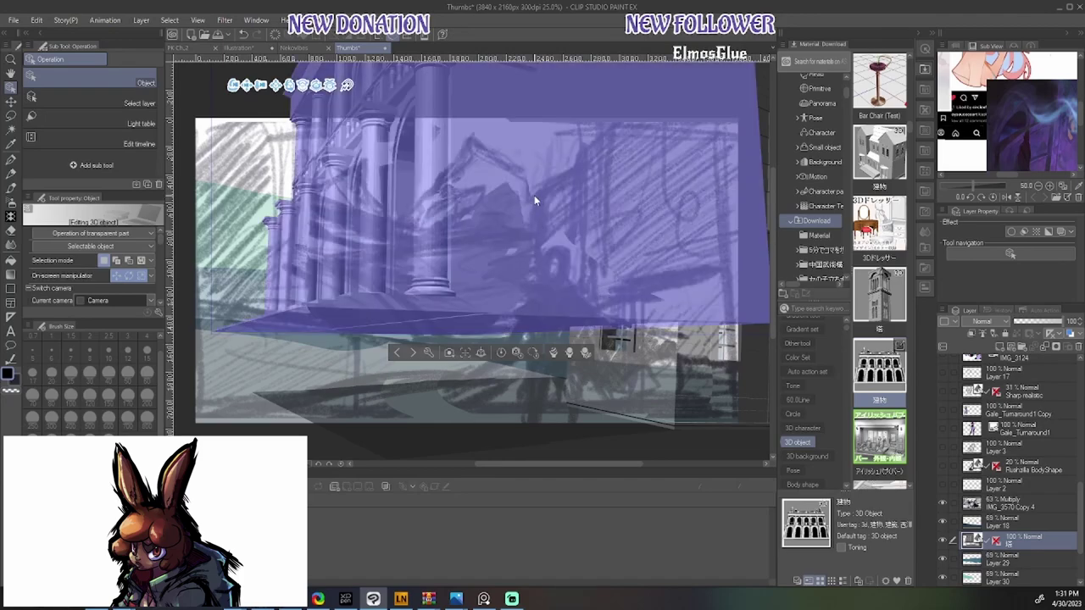
click(534, 200)
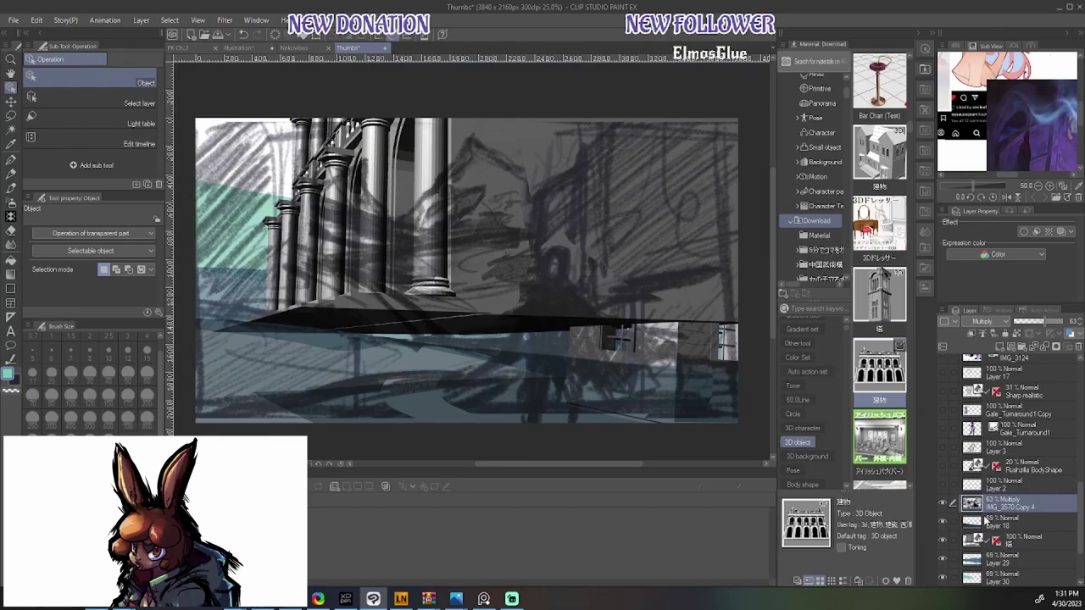
Lock the layers IMG_3570 Copy 4, Layer 18, Layer 29 and Layer 30, and reselect the 3D layer 塔
click(1000, 346)
click(1042, 525)
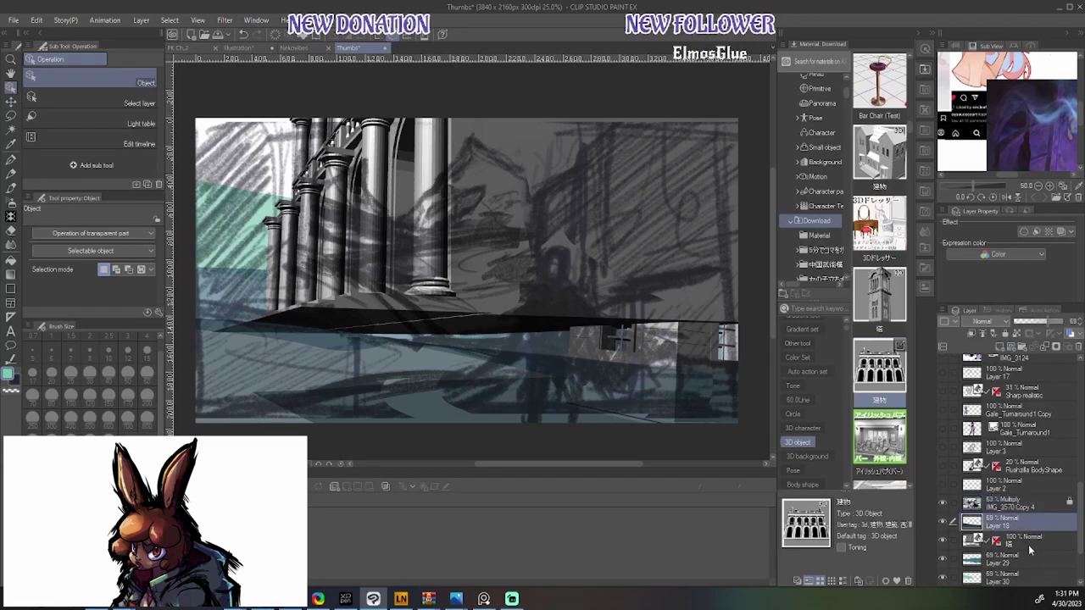
click(1027, 547)
click(1029, 522)
click(1044, 559)
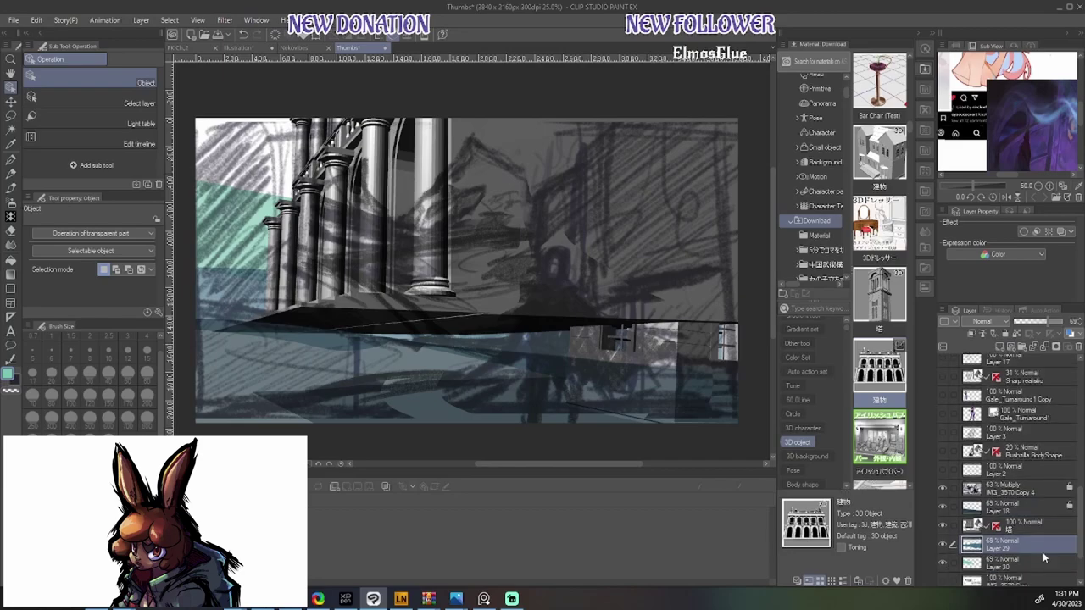
ctrl+click(1039, 566)
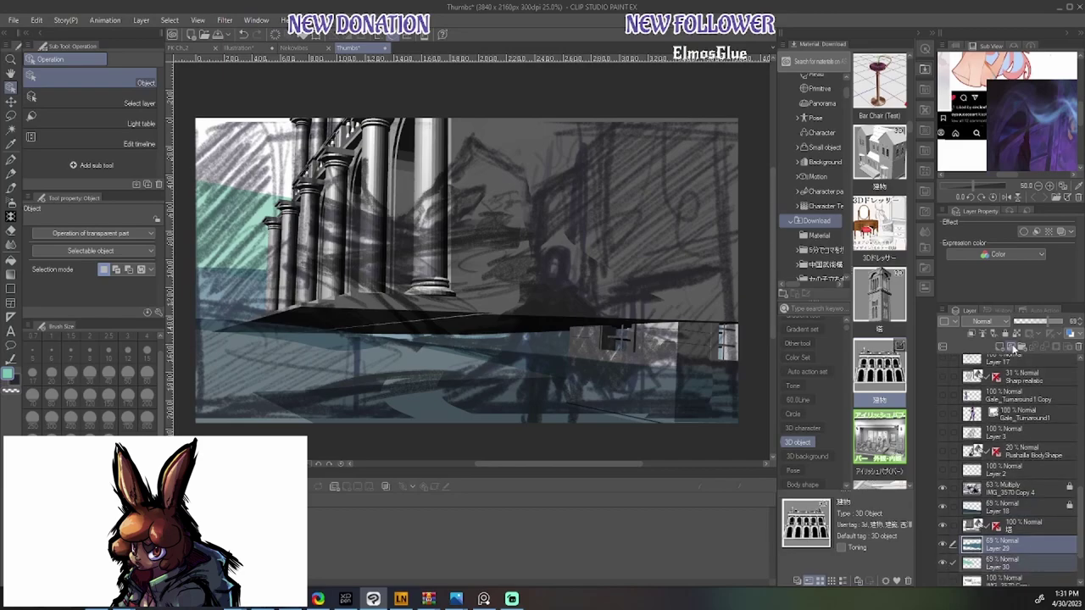
click(1027, 523)
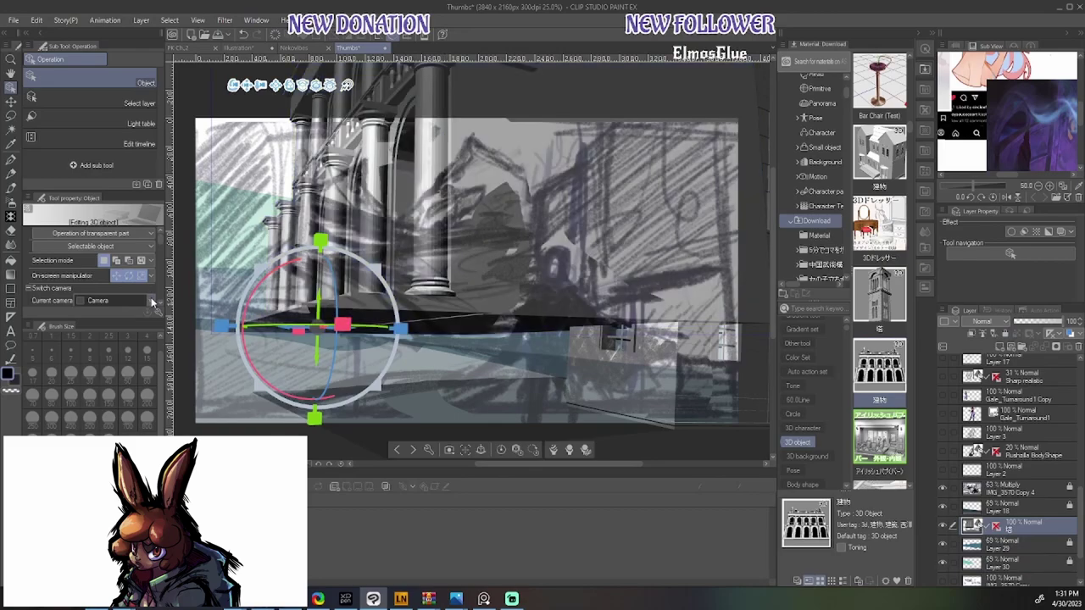
Duplicate the 3D layer's camera and make Camera 2 the current camera
click(149, 300)
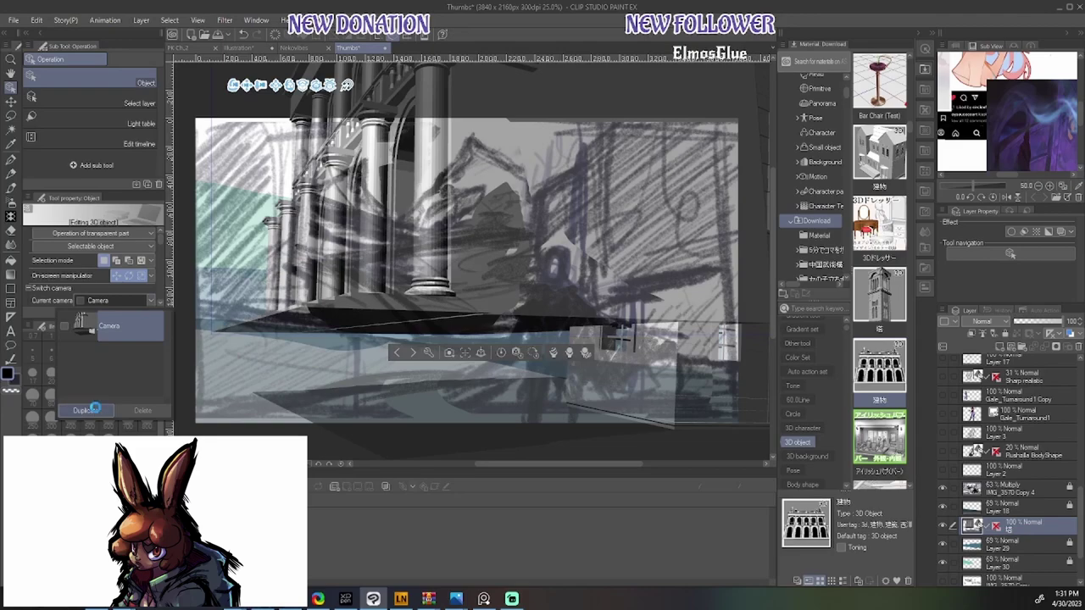
click(96, 410)
click(125, 331)
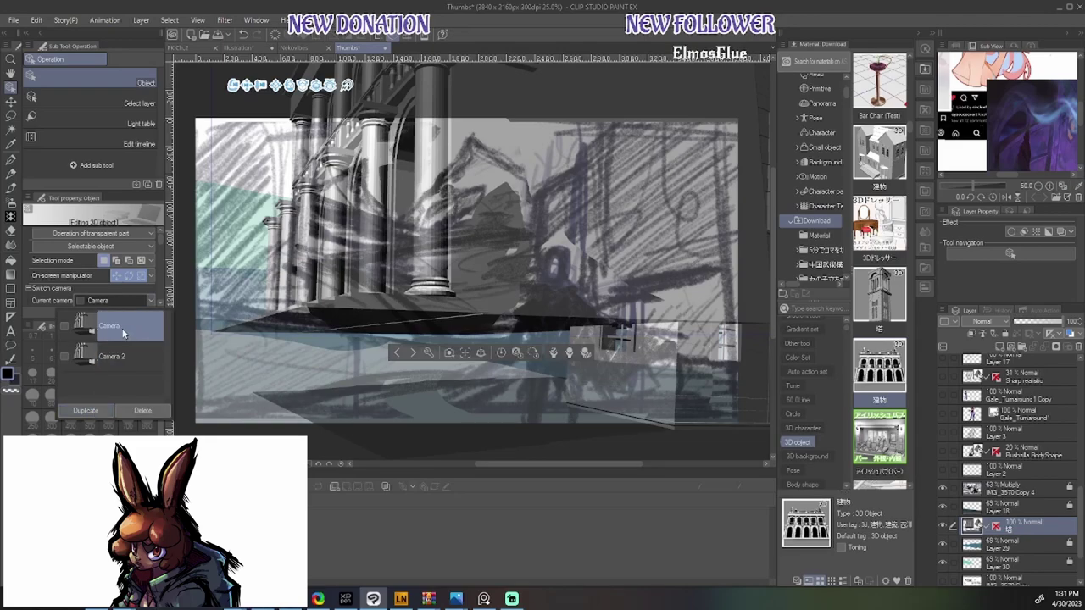
click(120, 356)
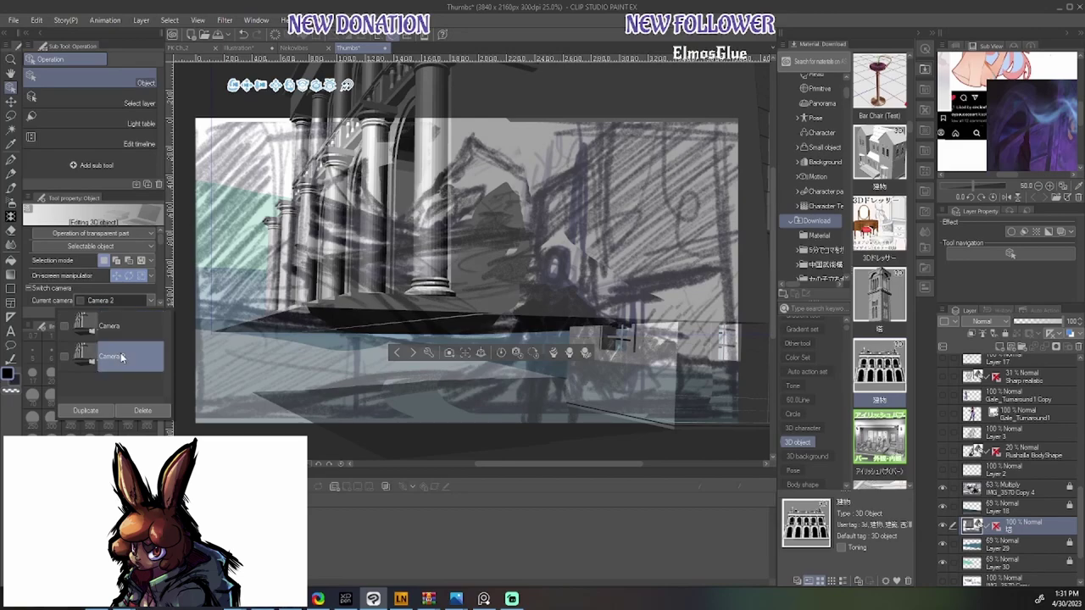
key(Escape)
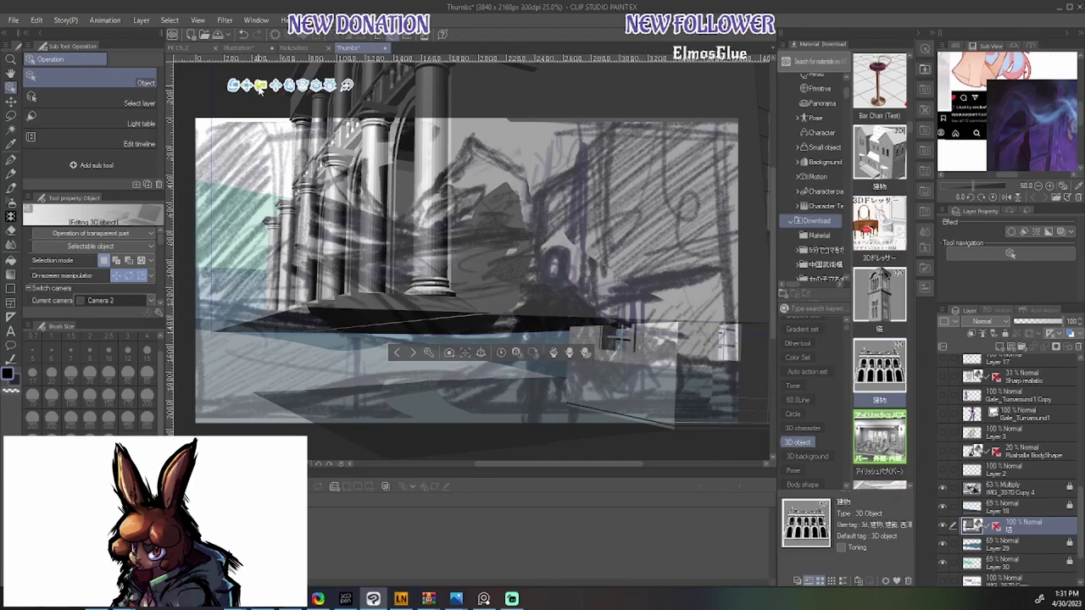
Try to orbit Camera 2 around the arcade building
drag(237, 88, 407, 86)
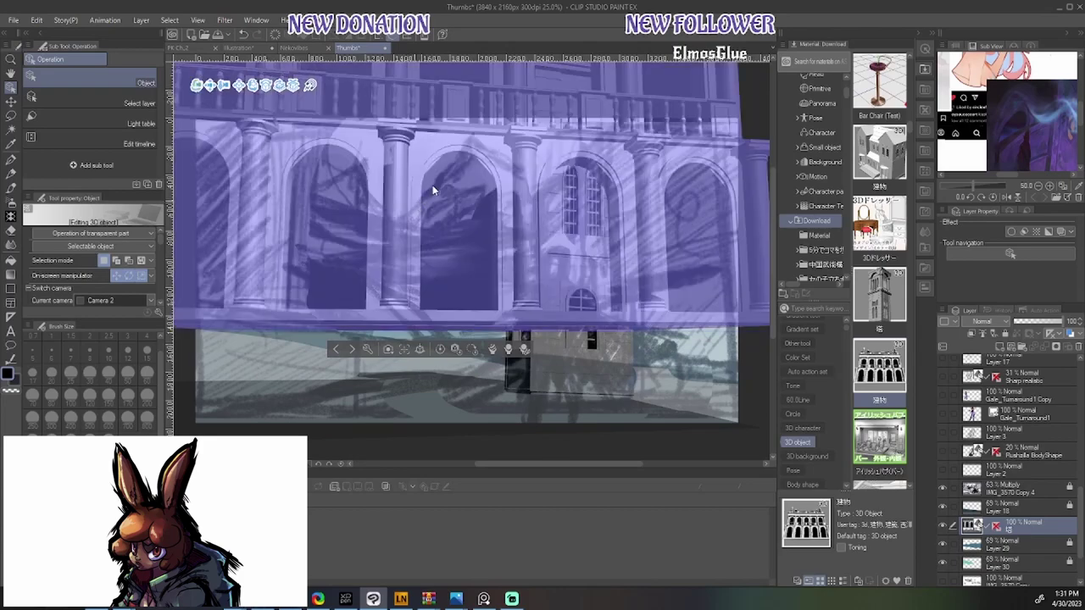
drag(387, 462, 314, 106)
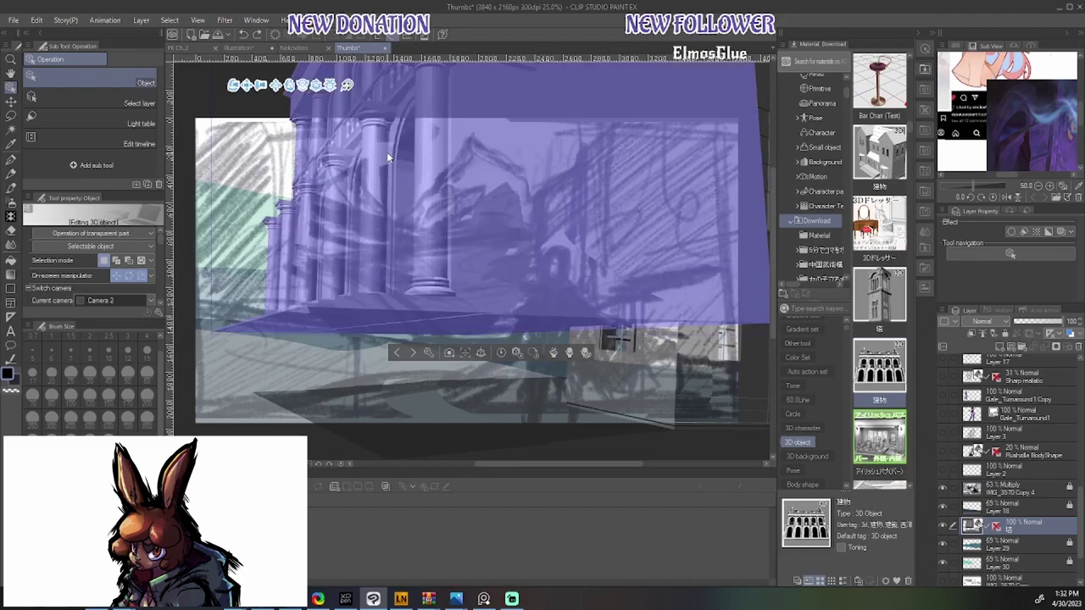
Move the arcade building to the canvas's left side and rotate it so its facade recedes opposite the tower
click(476, 123)
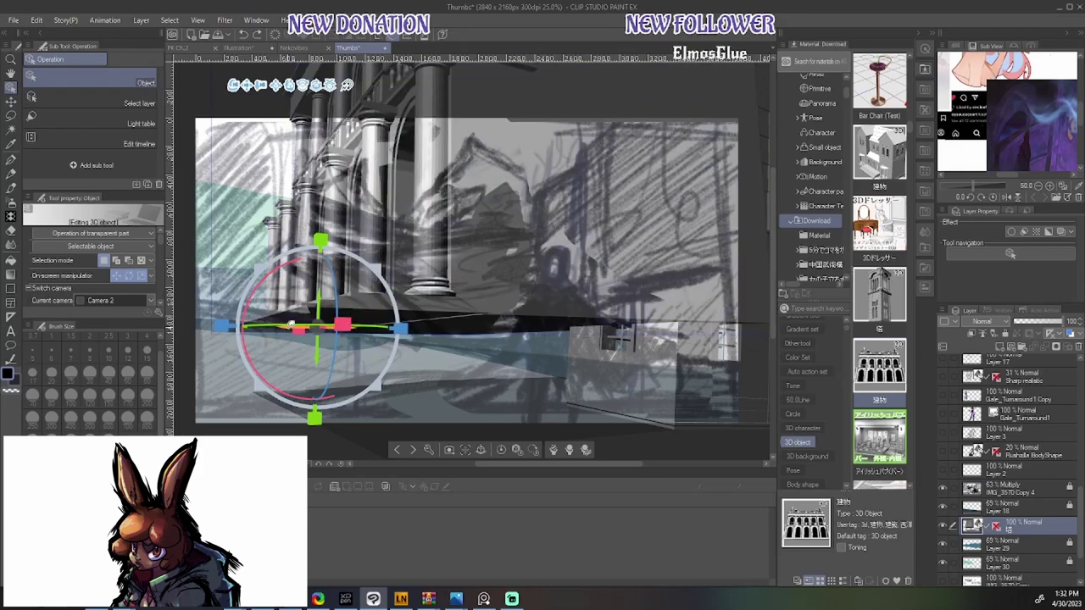
drag(291, 323, 234, 336)
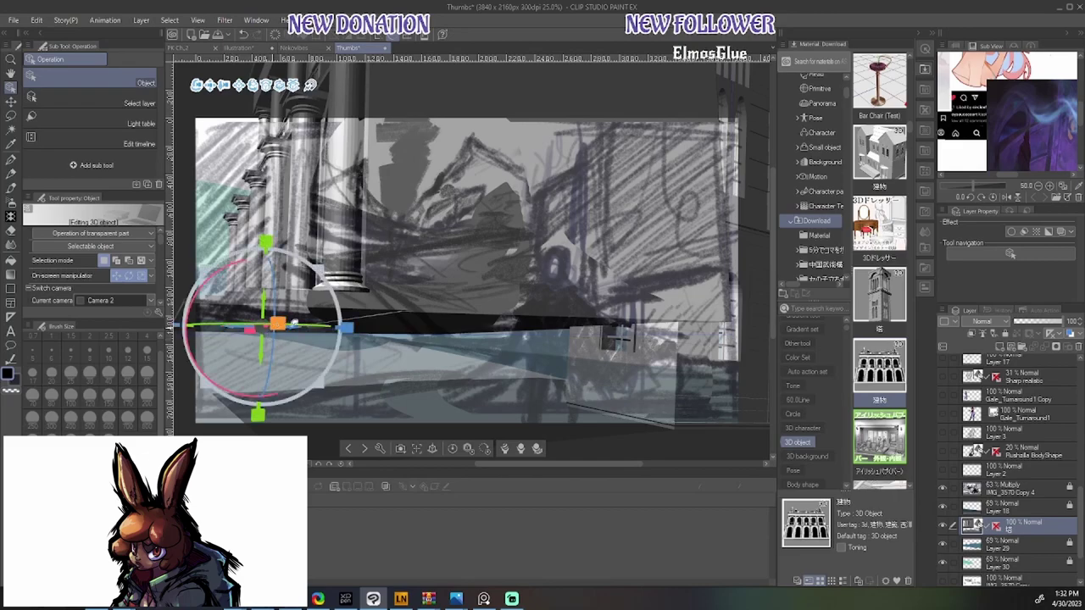
drag(303, 320, 653, 336)
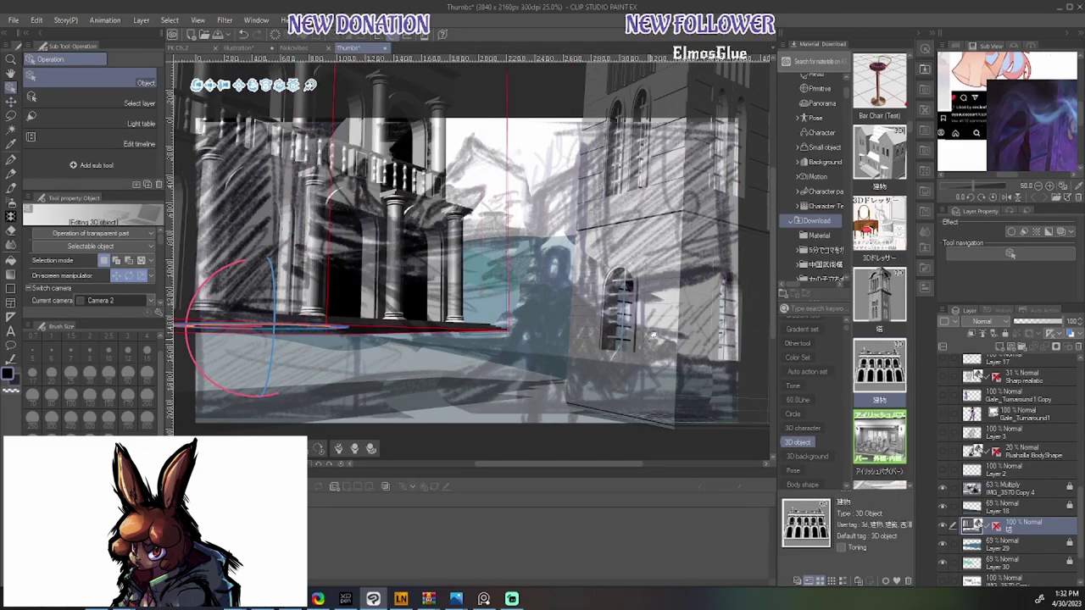
drag(290, 325, 238, 330)
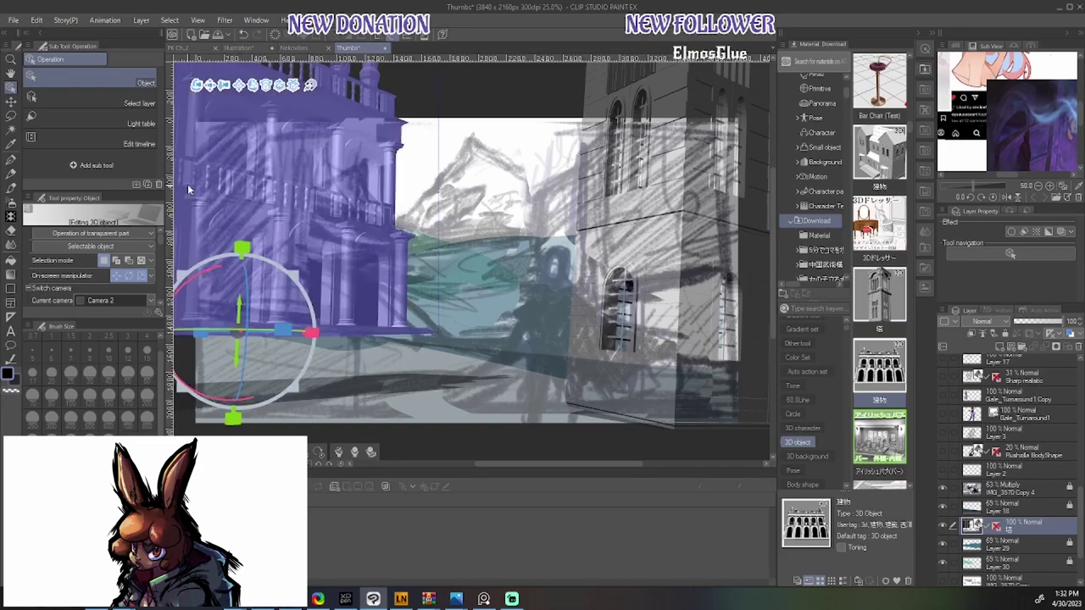
Orbit Camera 2 to a raised view, adjust the arcade building's rotation and position from there, and switch back to the original Camera
drag(200, 92, 201, 6)
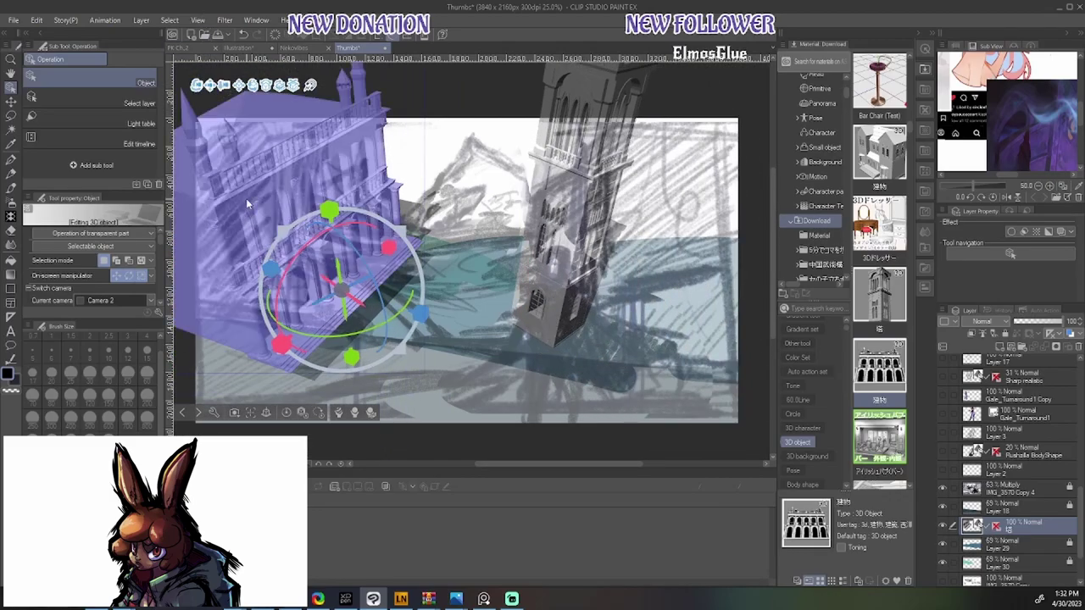
drag(363, 323, 55, 316)
mouse_move(254, 322)
mouse_down()
mouse_move(322, 316)
mouse_move(347, 291)
mouse_move(335, 285)
mouse_up()
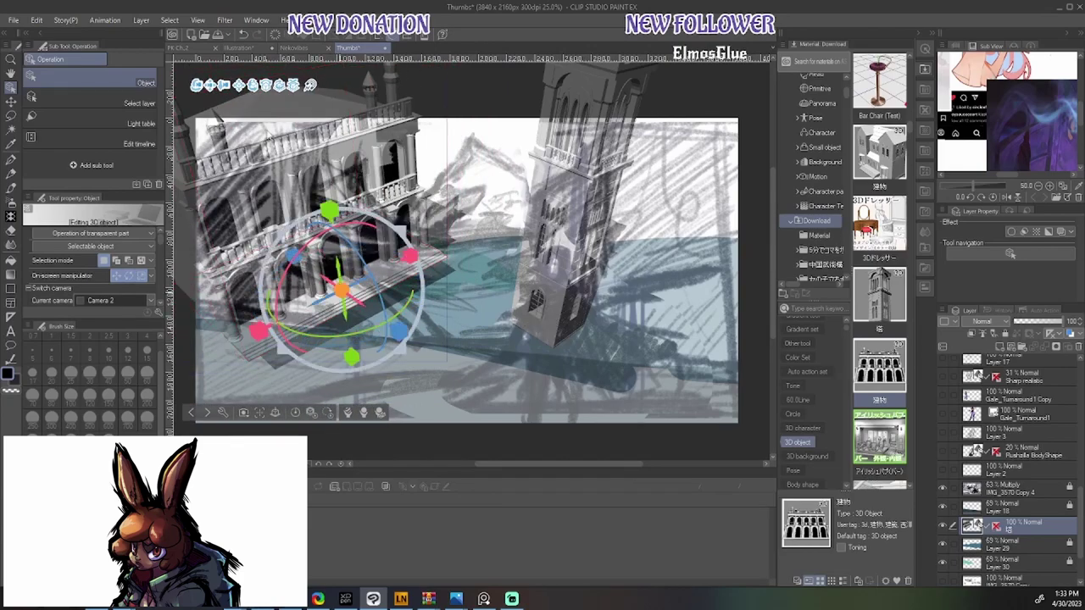
click(149, 300)
click(132, 324)
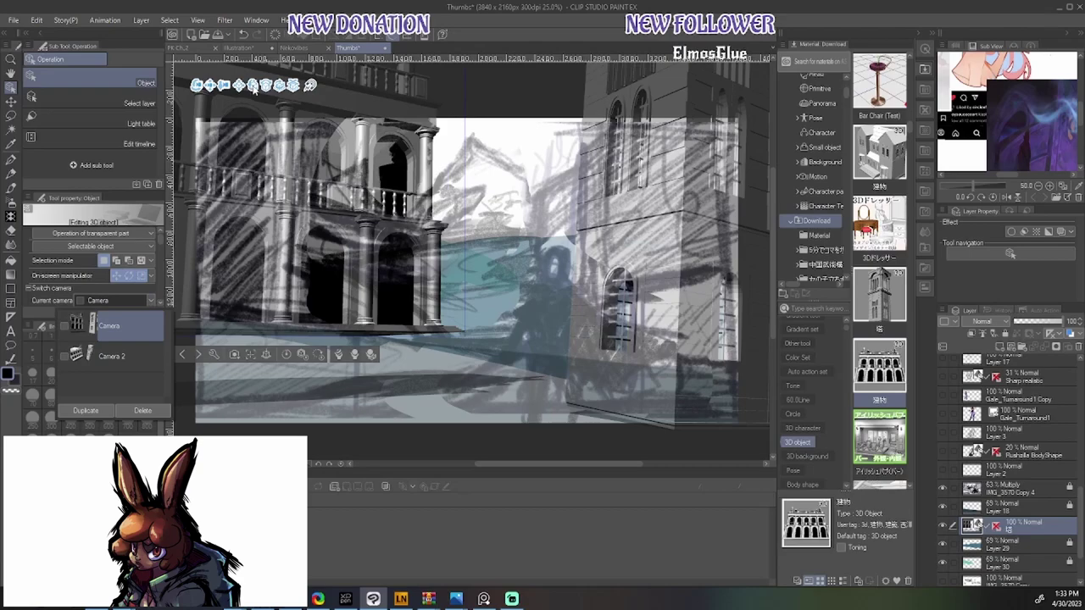
Shift the arcade building farther toward the canvas's left edge, opening the gap between it and the tower
click(293, 87)
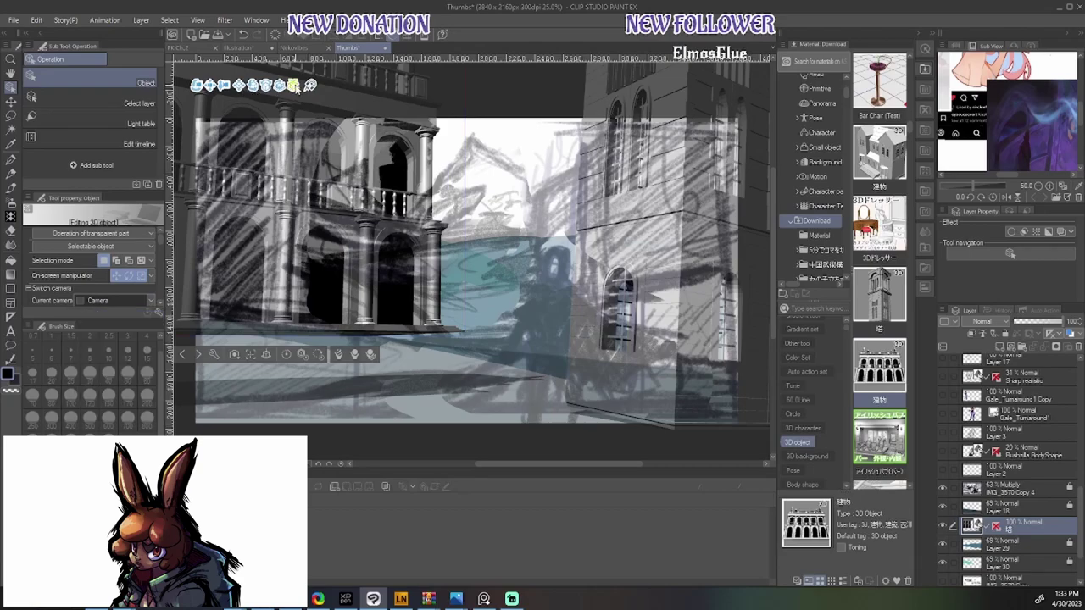
drag(294, 88, 279, 93)
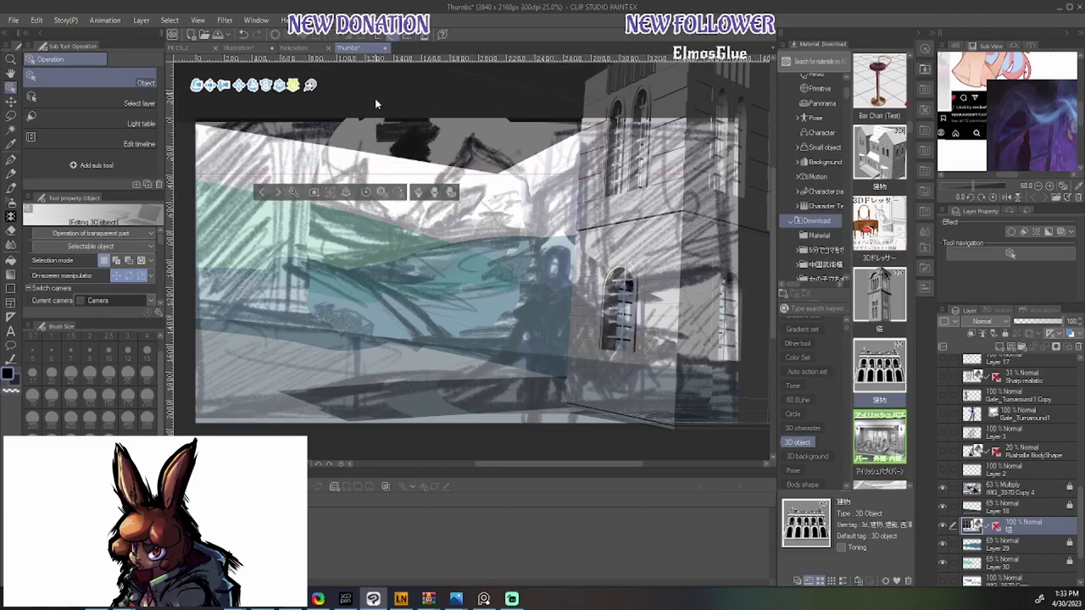
drag(375, 98, 87, 344)
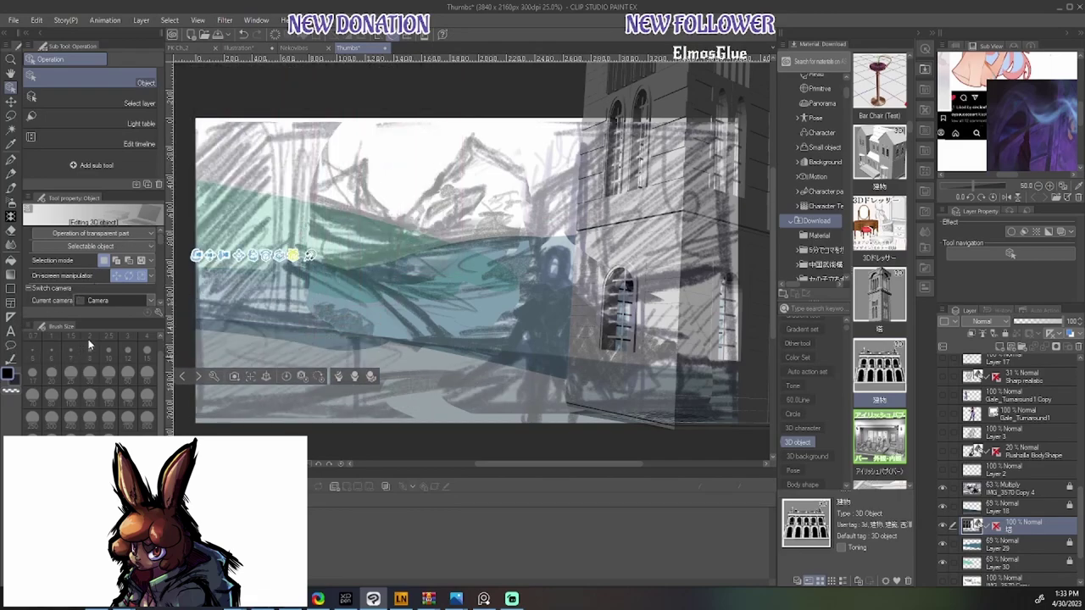
drag(194, 293, 67, 339)
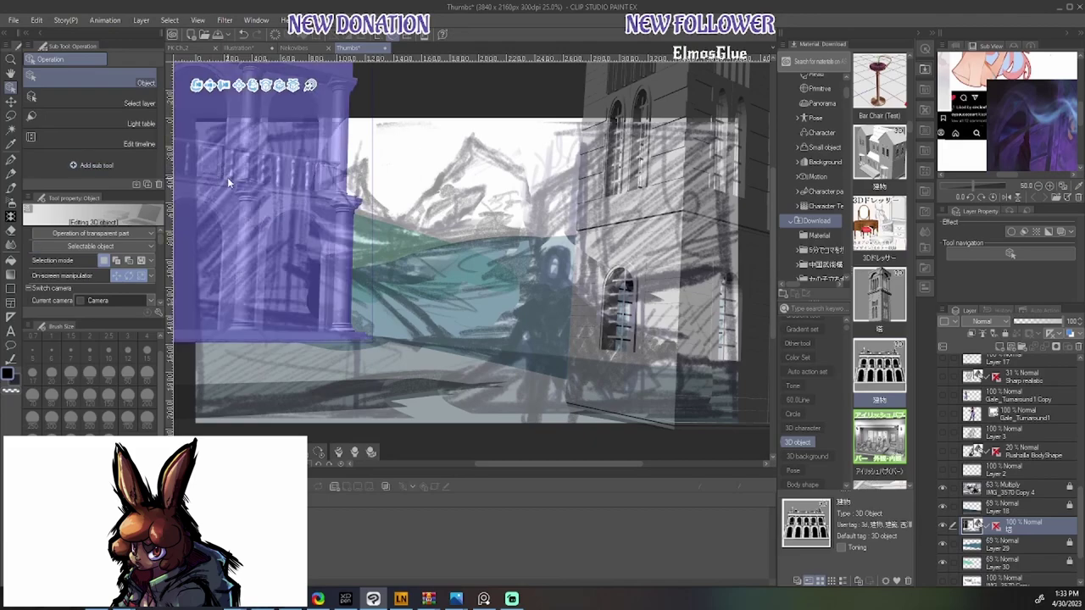
Check the arrangement of both buildings through Camera 2 and return to the original Camera
click(151, 304)
click(120, 356)
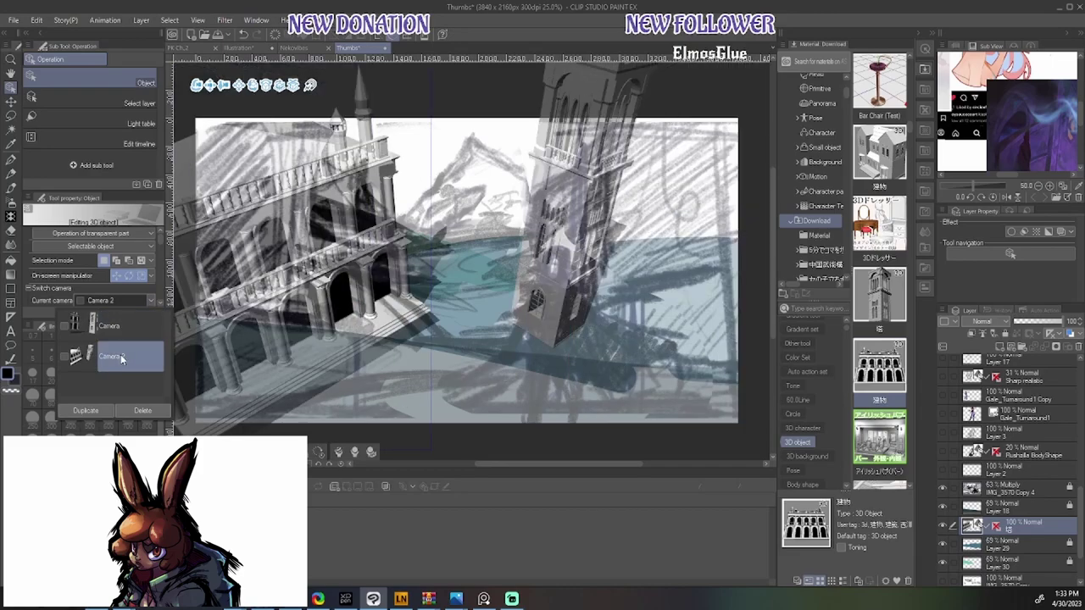
click(152, 324)
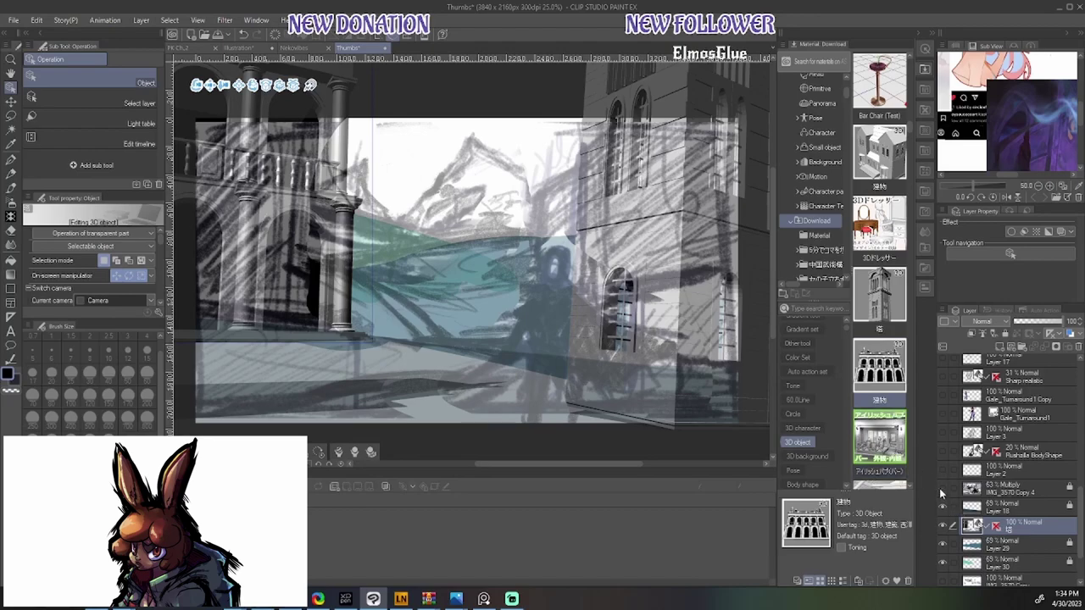
Hide the sketch layer IMG_3570 Copy 4 and select the tower model
click(941, 490)
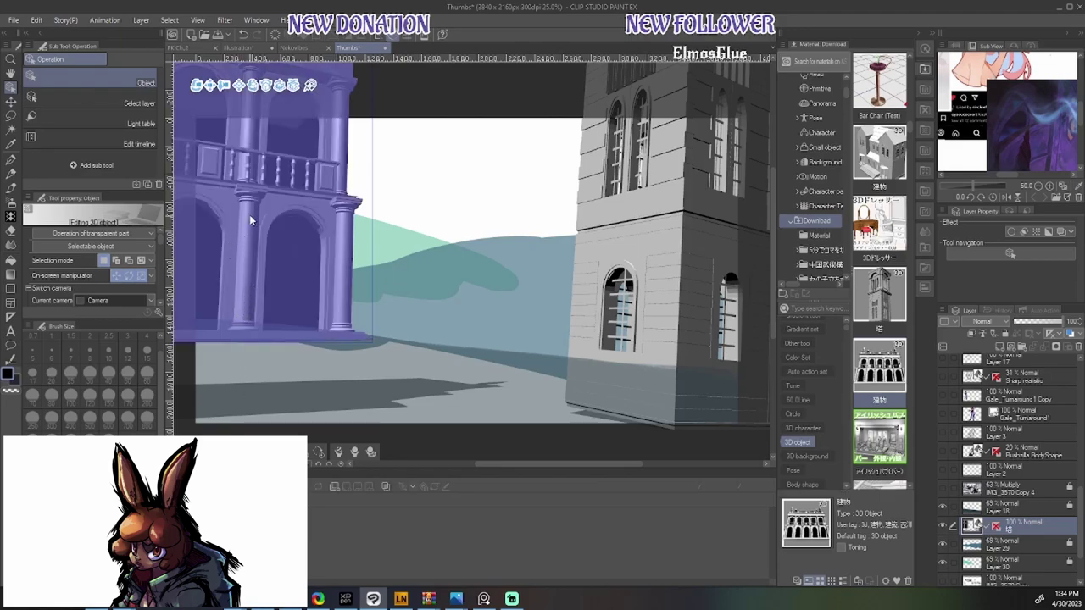
click(659, 244)
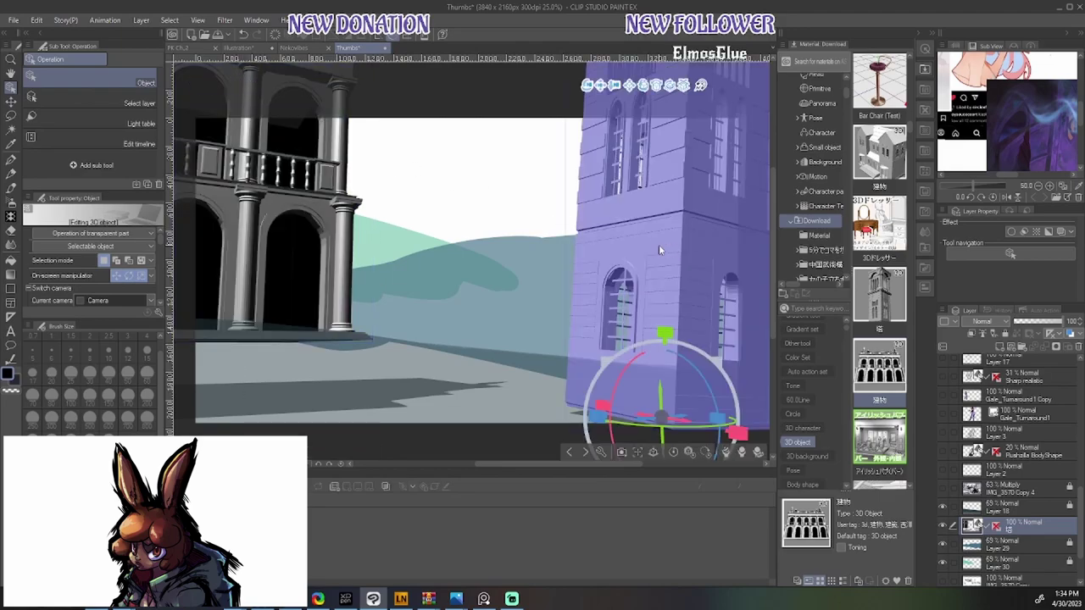
Show the sketch layer IMG_3570 Copy 4 and reduce the arcade building's apparent size to match the sketched structure at the canvas's left edge
click(245, 193)
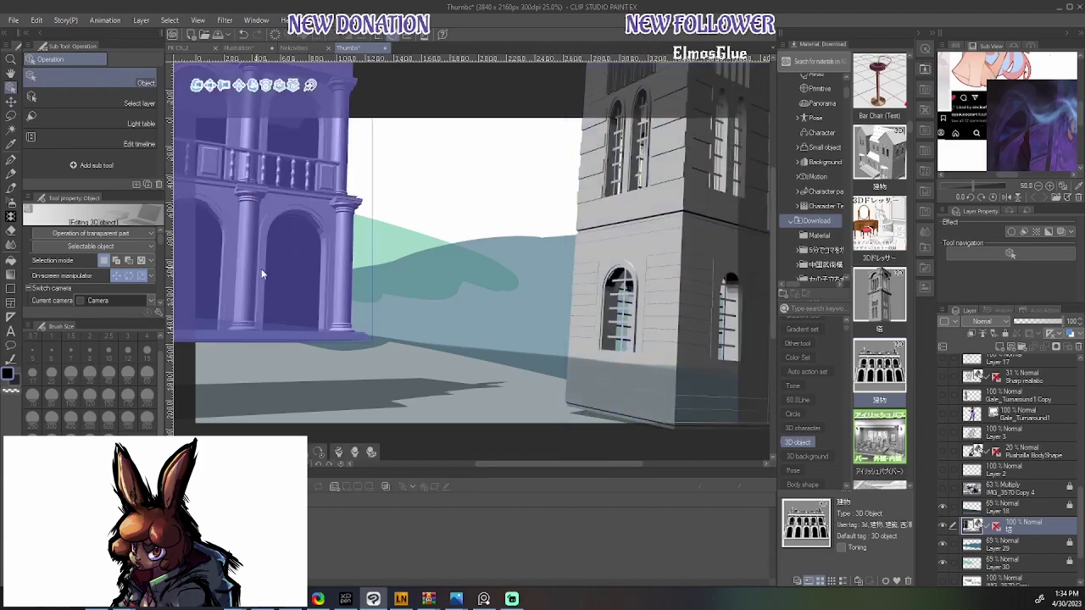
scroll(275, 291, down, 5)
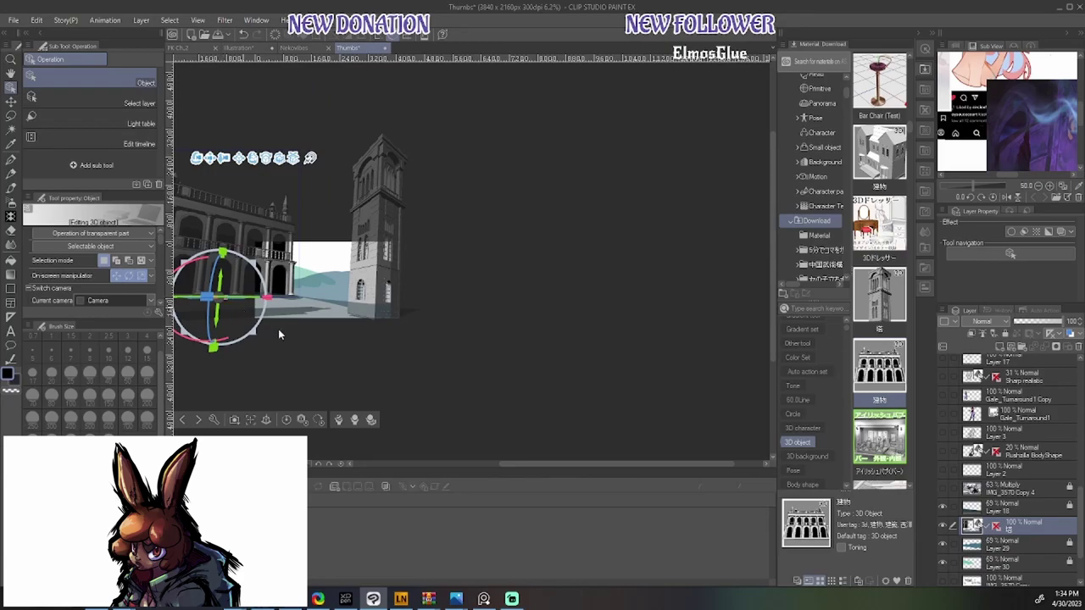
drag(427, 302, 605, 300)
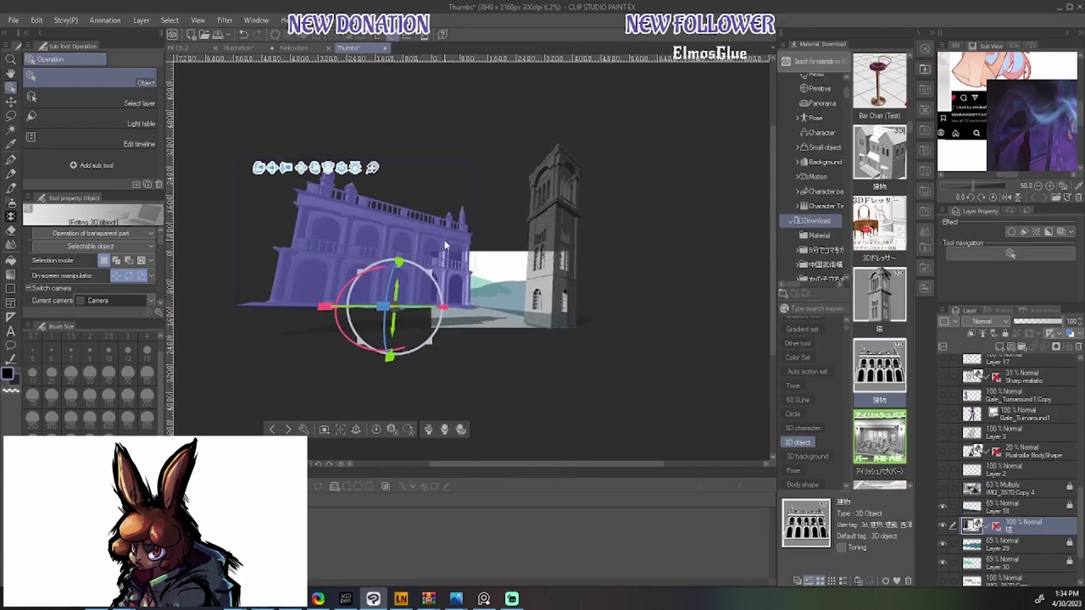
scroll(434, 256, up, 3)
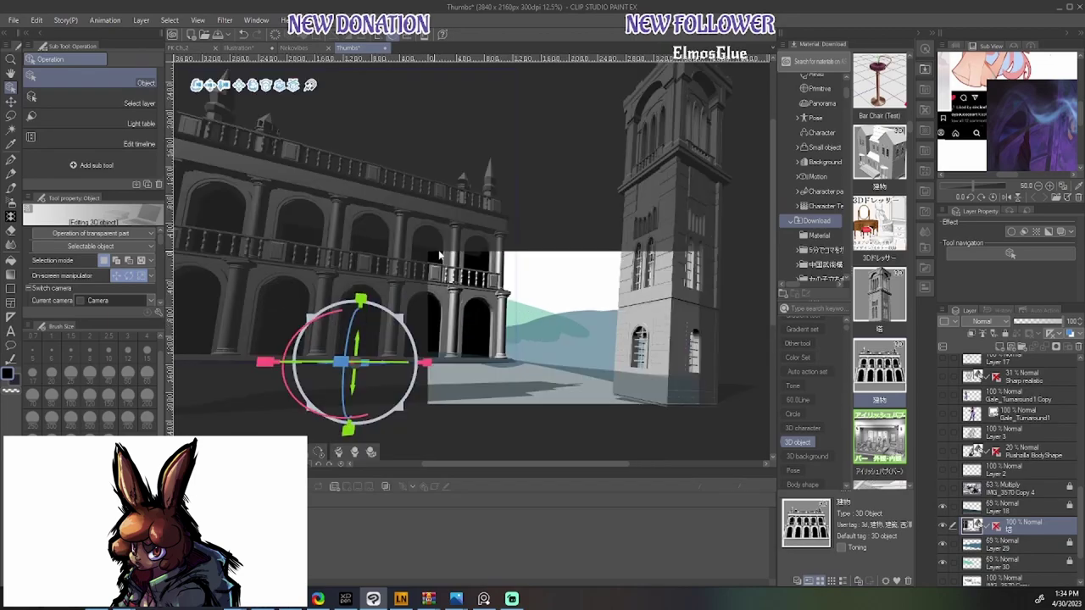
click(942, 489)
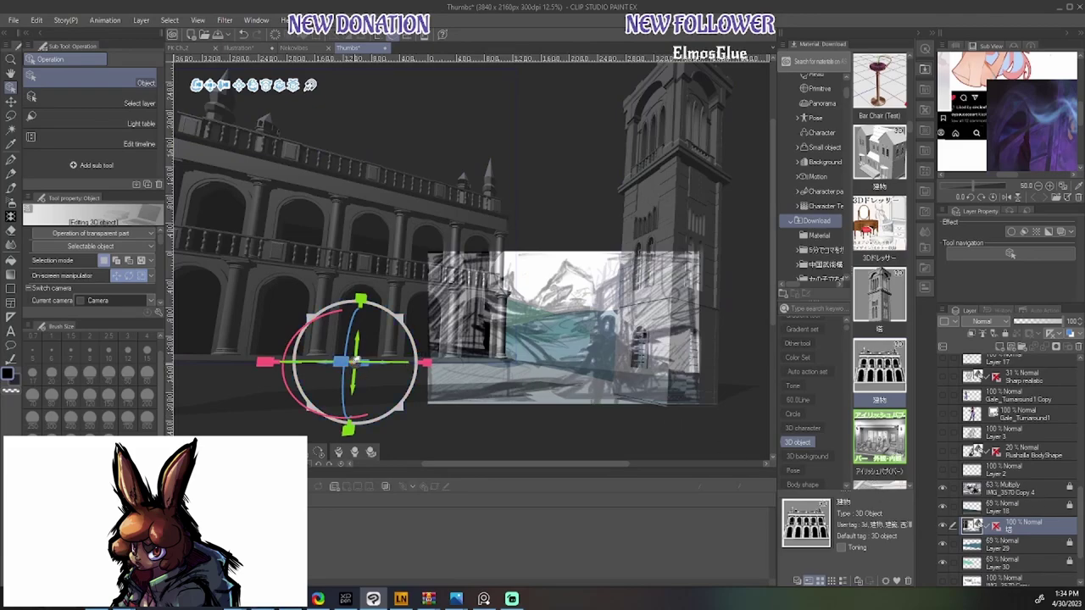
drag(357, 361, 371, 363)
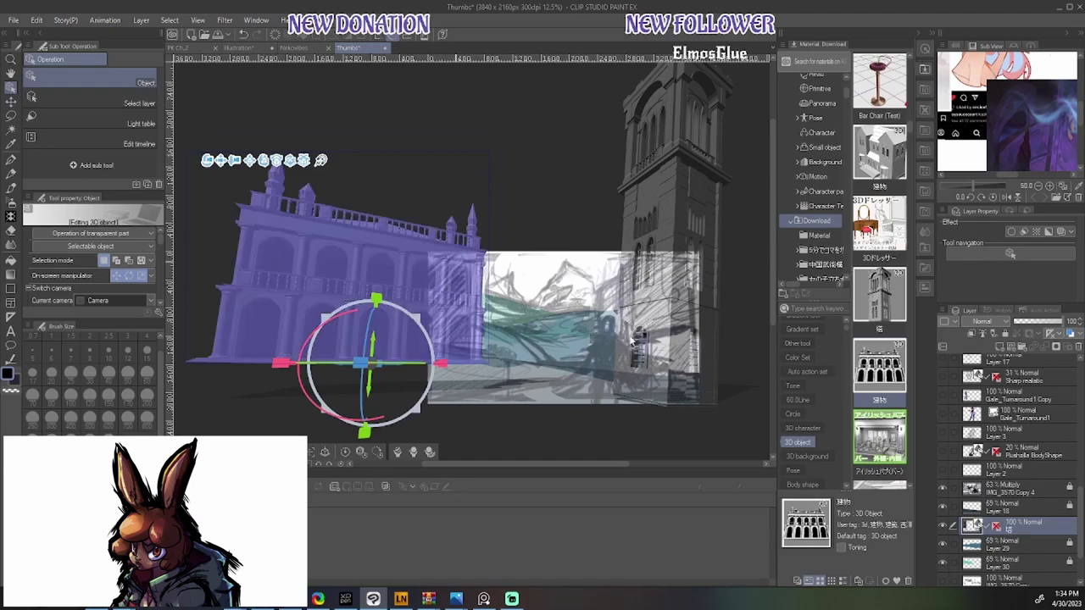
click(941, 489)
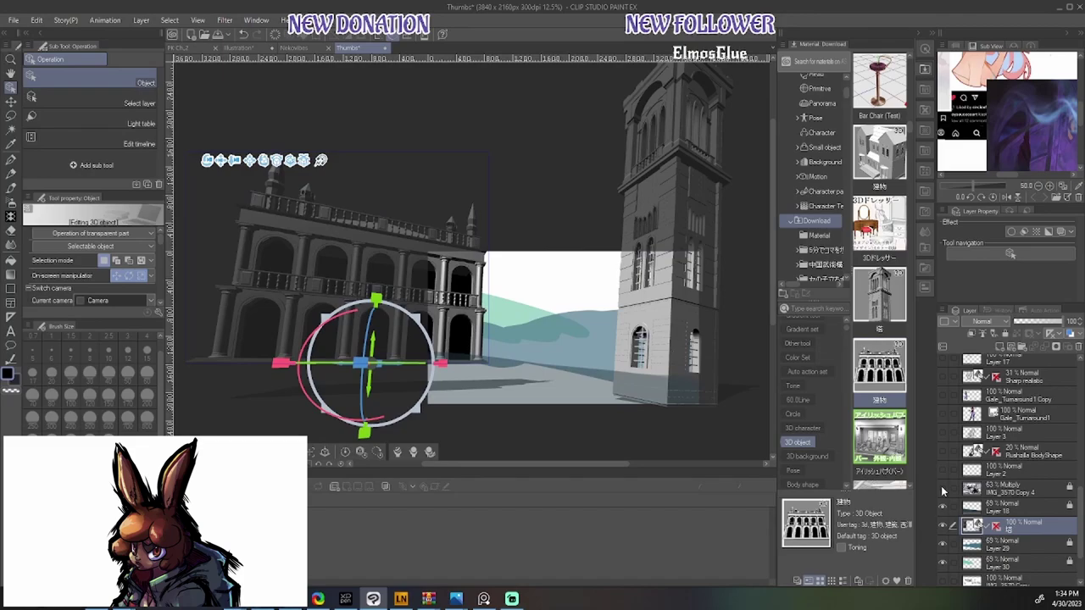
click(942, 489)
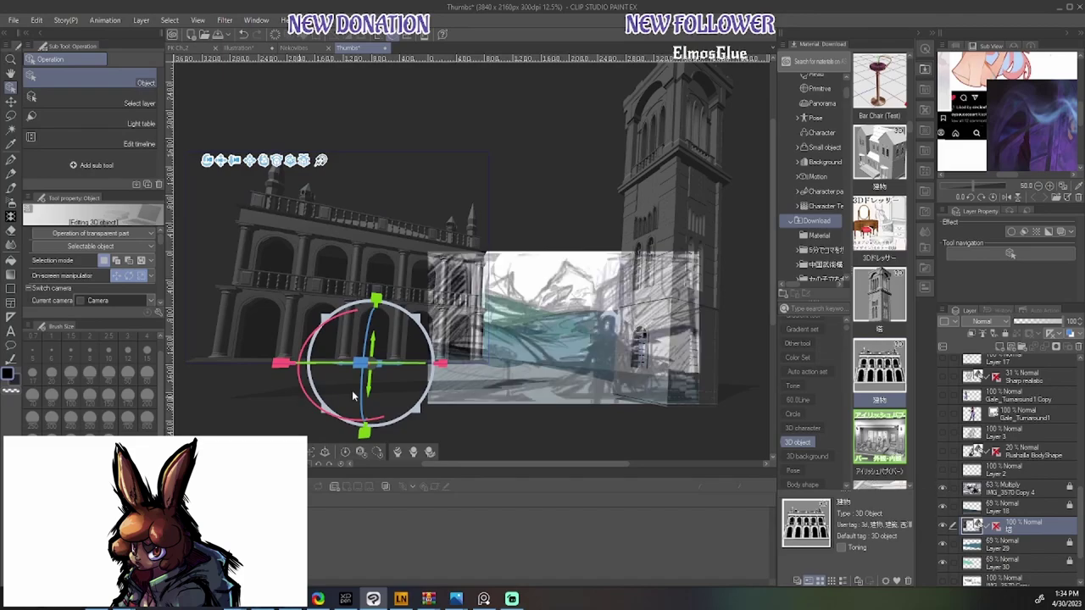
Lower the arcade building toward the foreground and check its placement with the sketch layer hidden and shown again
click(325, 457)
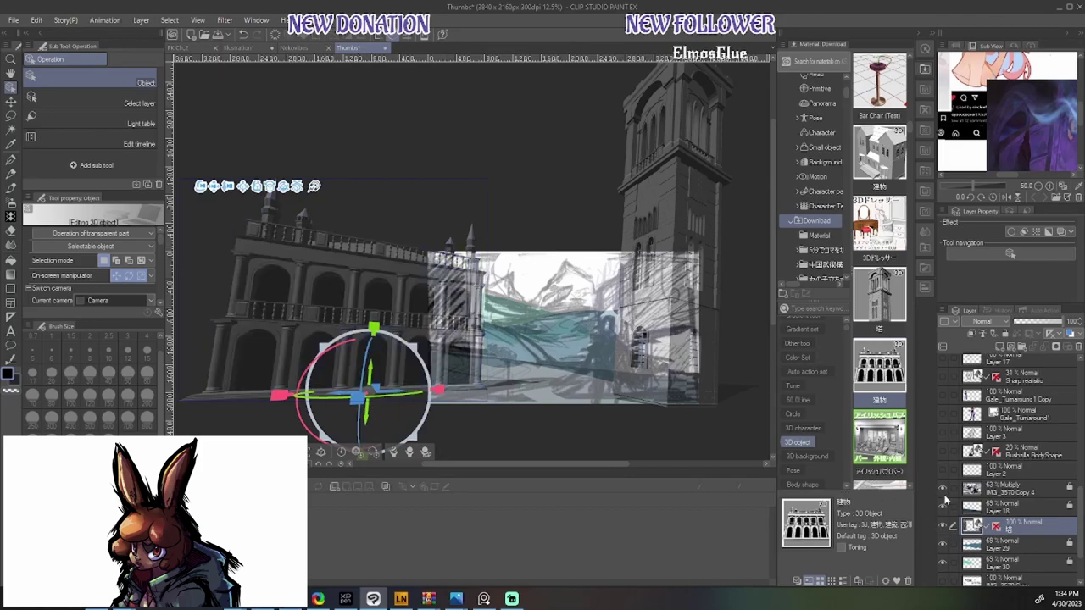
click(941, 492)
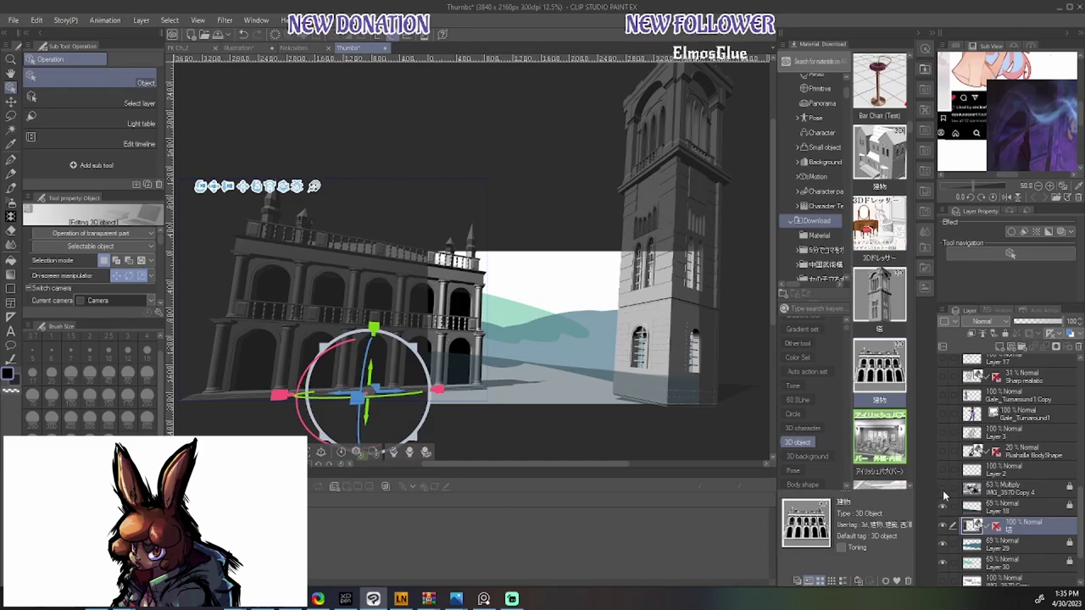
click(942, 489)
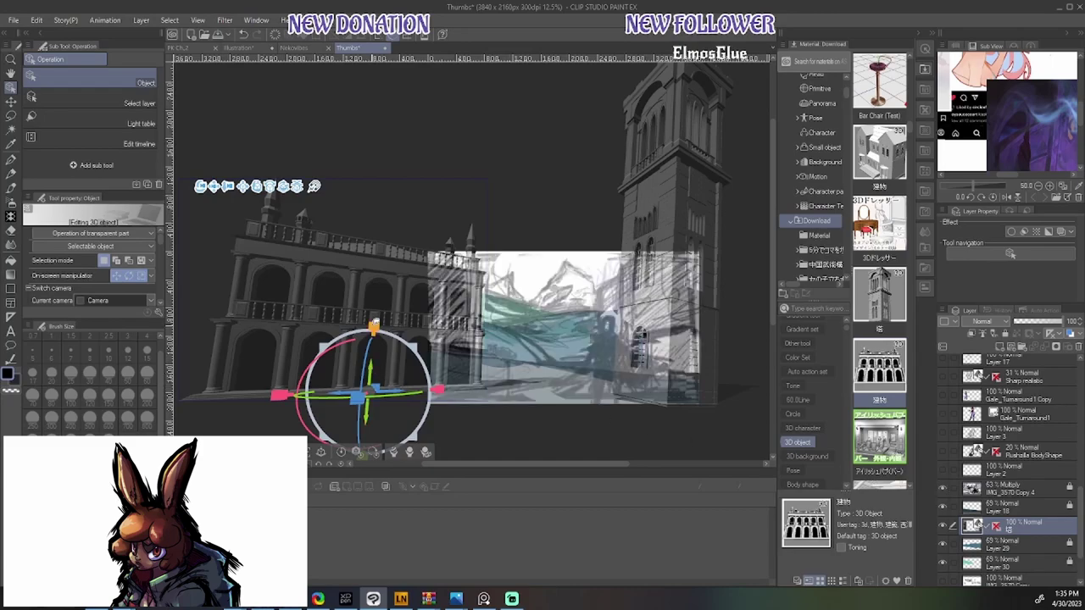
Stretch the arcade building taller and wider, and compare it with the sketch and as cropped by the canvas
click(375, 320)
drag(375, 307, 378, 273)
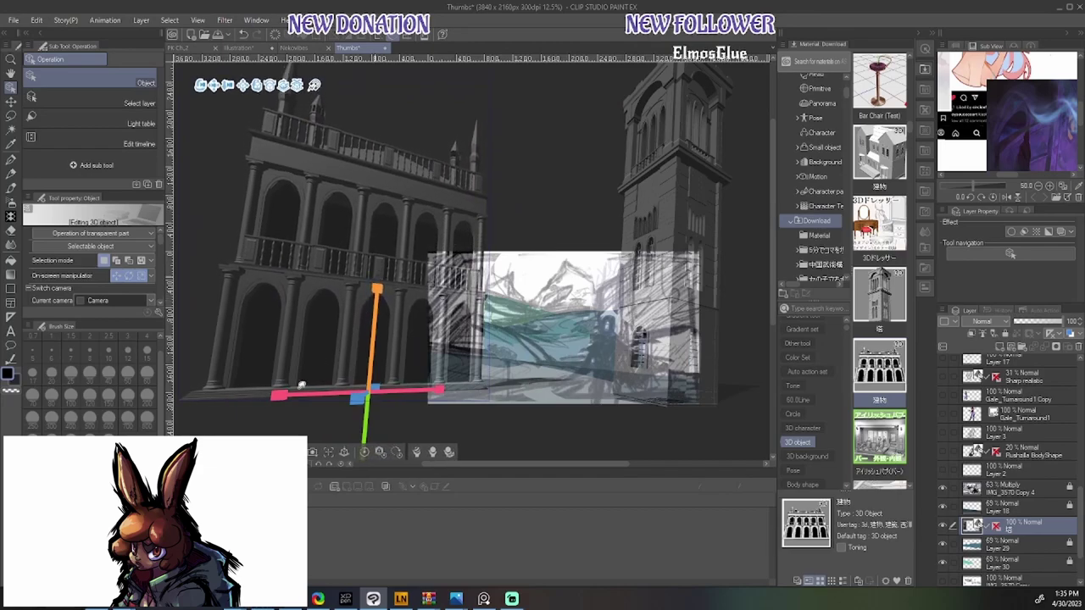
mouse_move(286, 395)
mouse_down()
mouse_move(121, 391)
mouse_move(228, 394)
mouse_move(219, 397)
mouse_up()
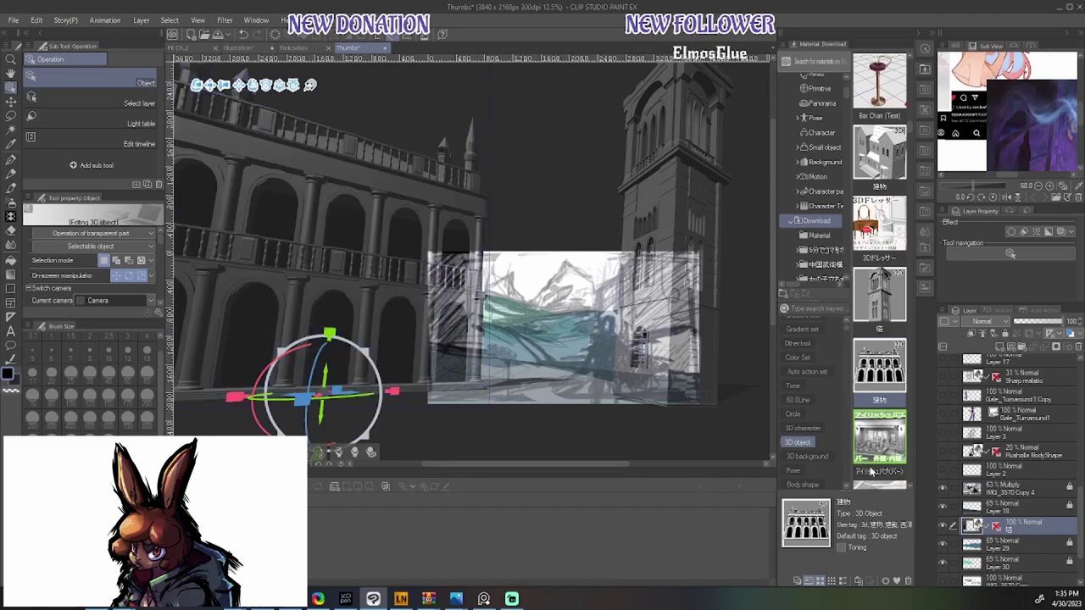
click(942, 489)
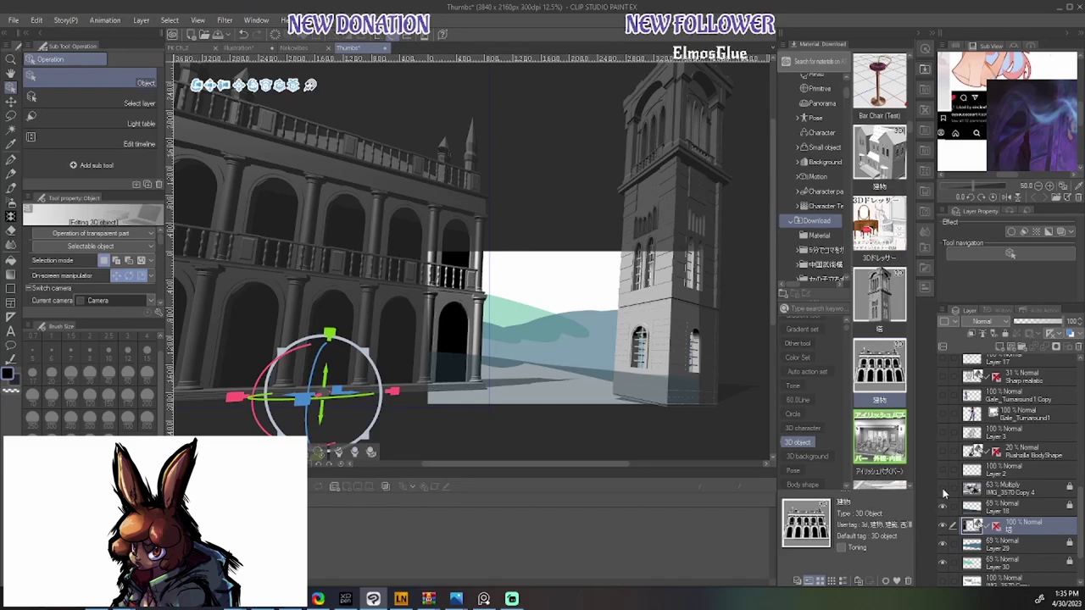
click(940, 488)
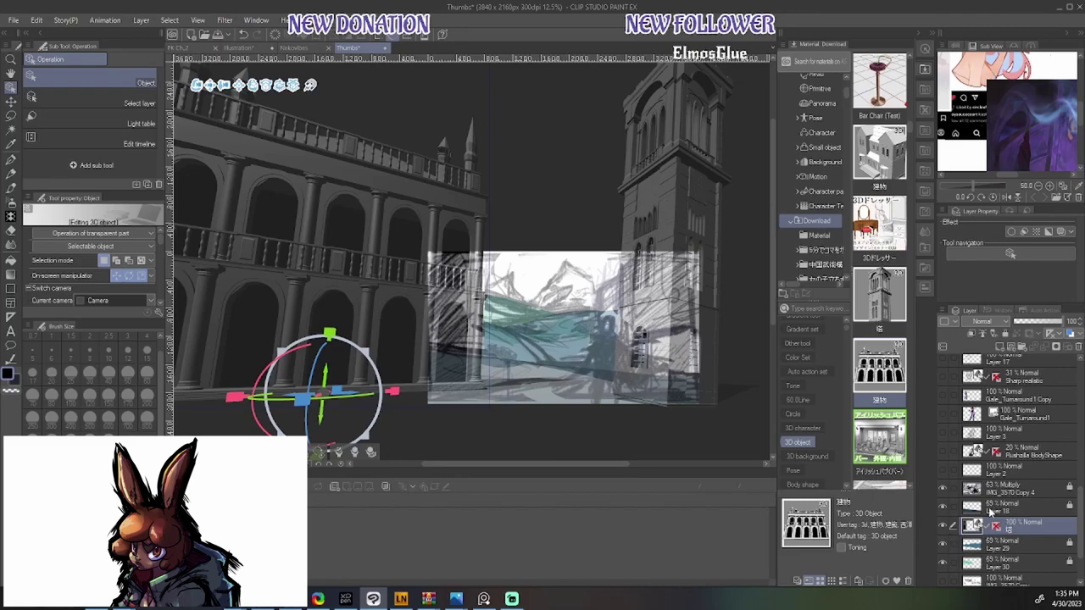
click(1015, 491)
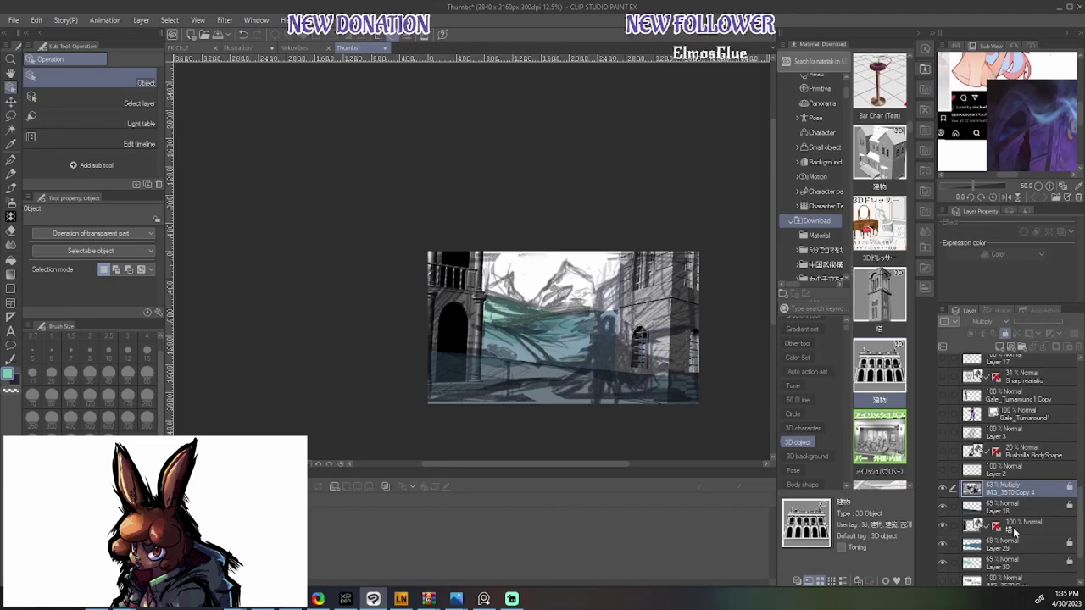
click(1027, 527)
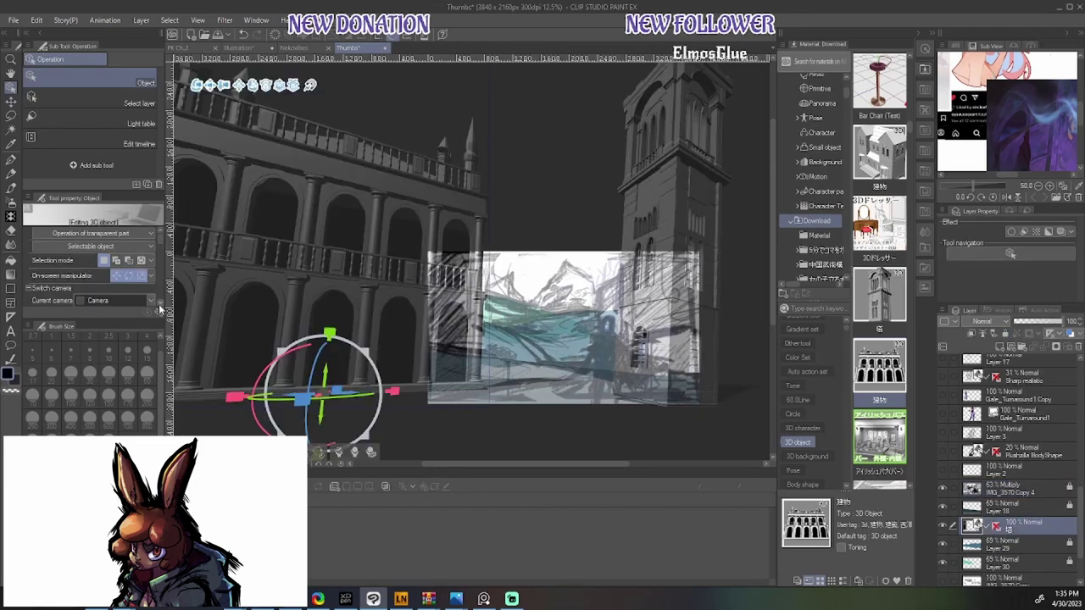
Try repositioning the arcade building along its depth axis through Camera 2, and return to the original Camera
scroll(159, 309, down, 2)
click(119, 293)
click(121, 330)
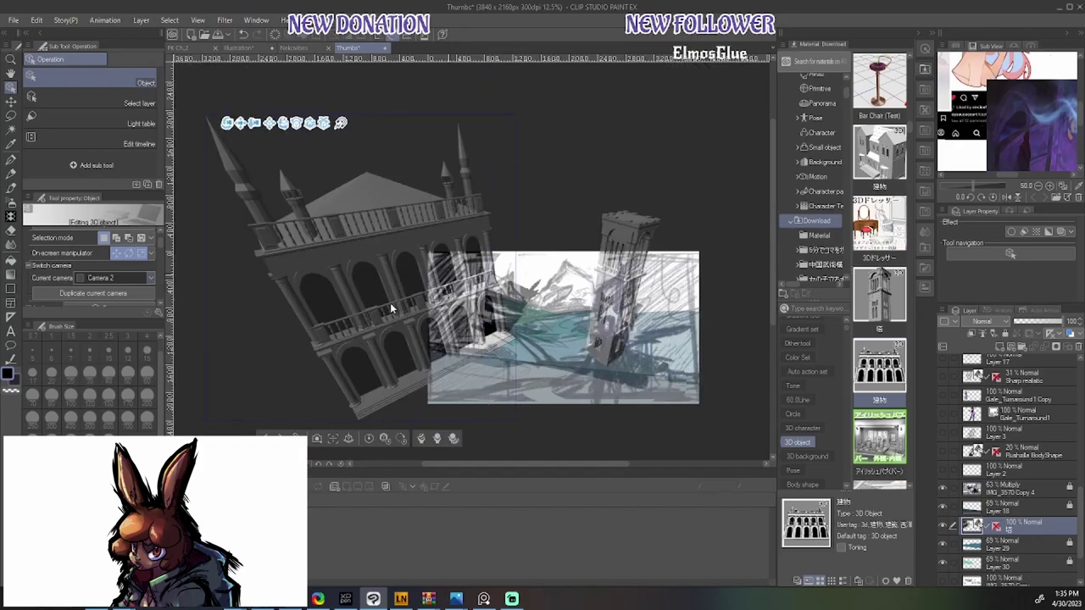
click(392, 239)
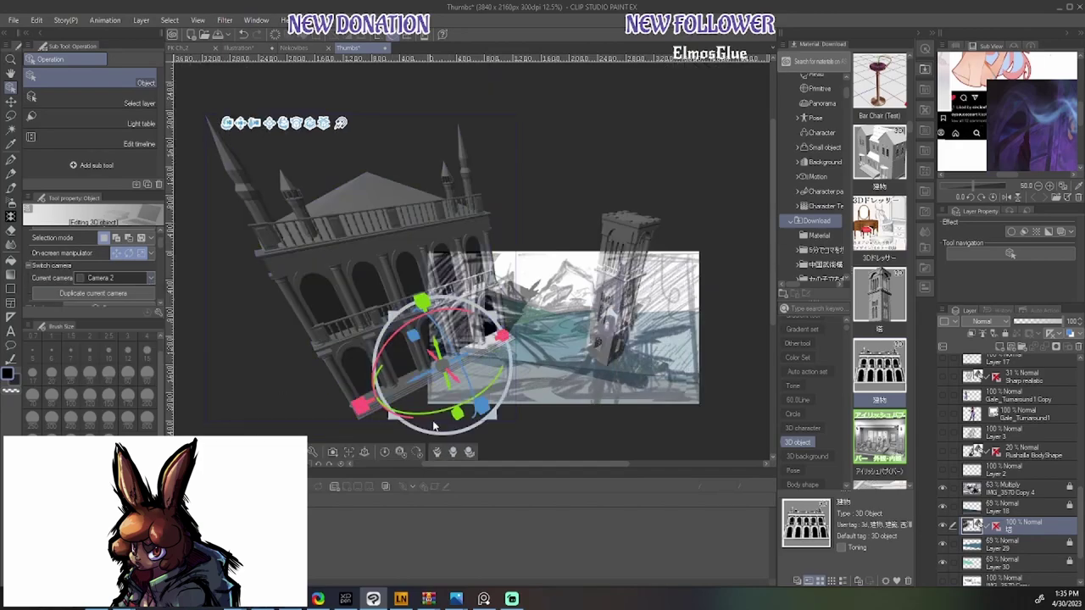
drag(439, 365, 444, 317)
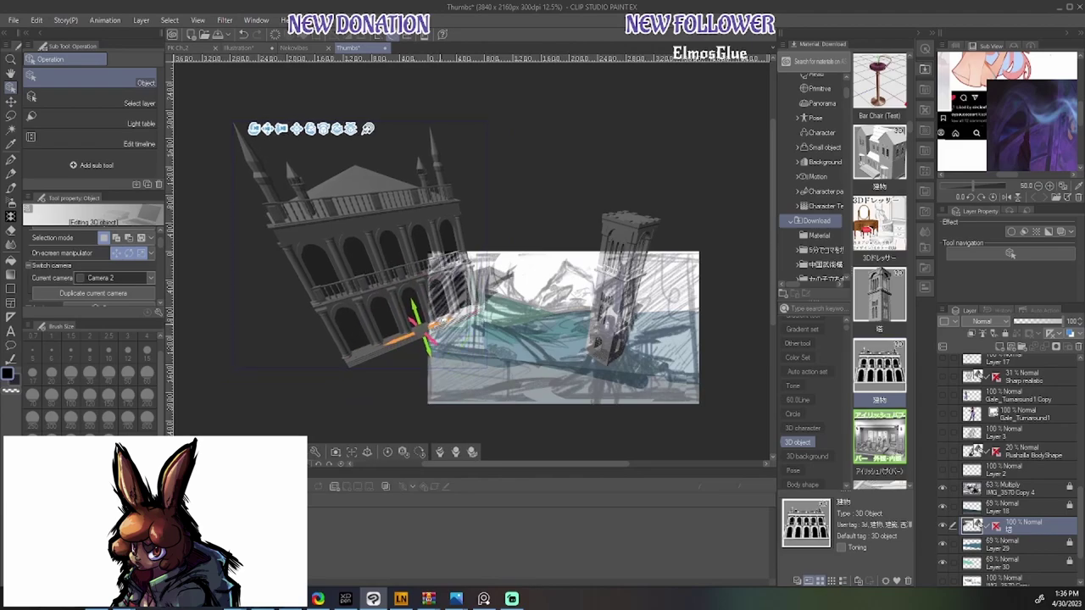
click(148, 279)
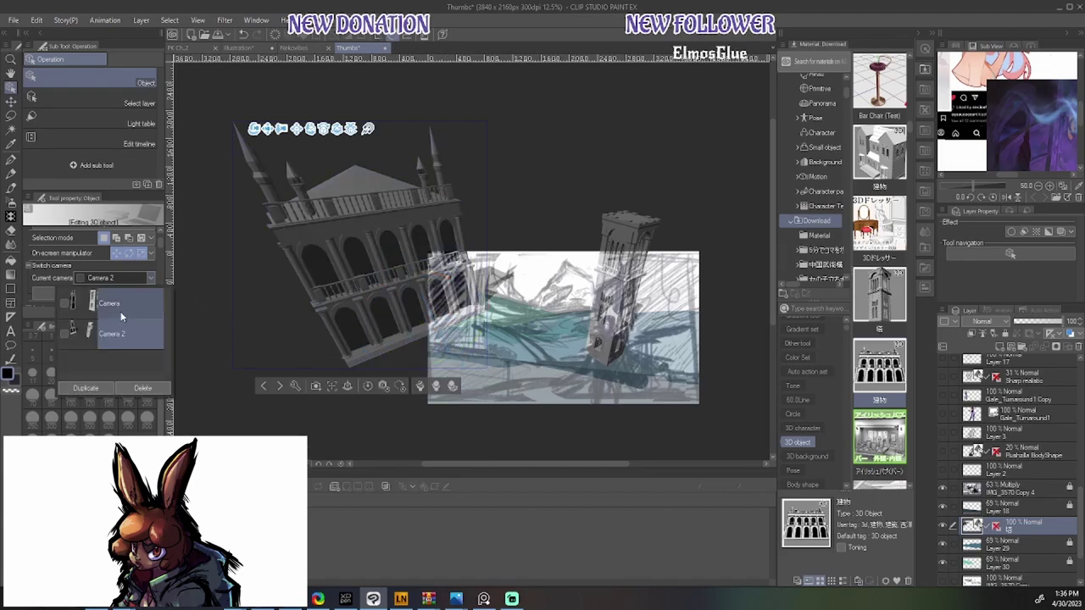
click(121, 315)
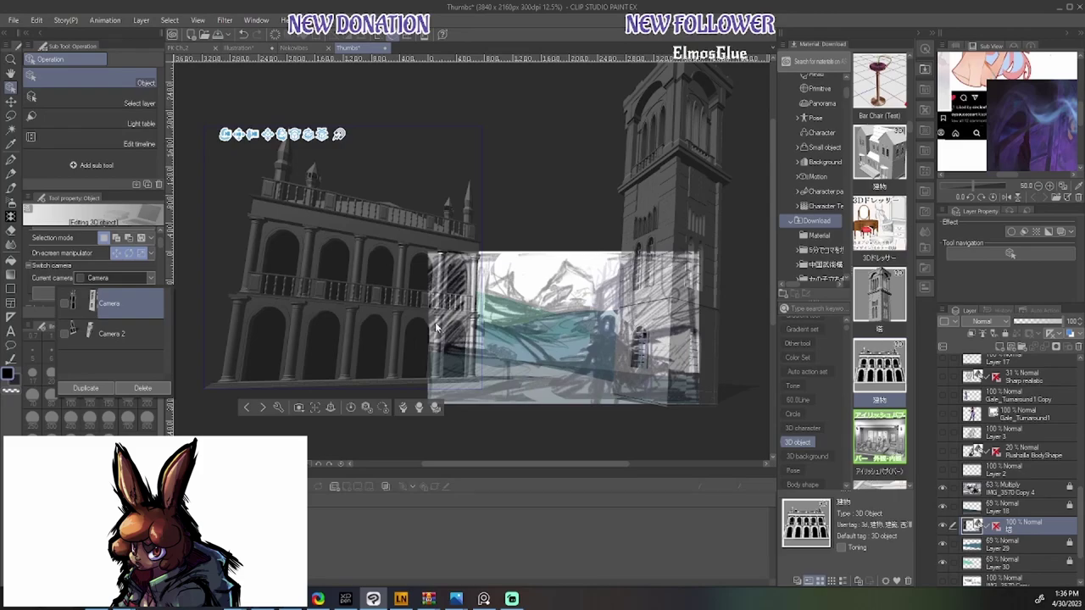
Hide the color layers Layer 29 and Layer 30, toggling the 3D building layer off and back on to inspect the sketch
click(946, 526)
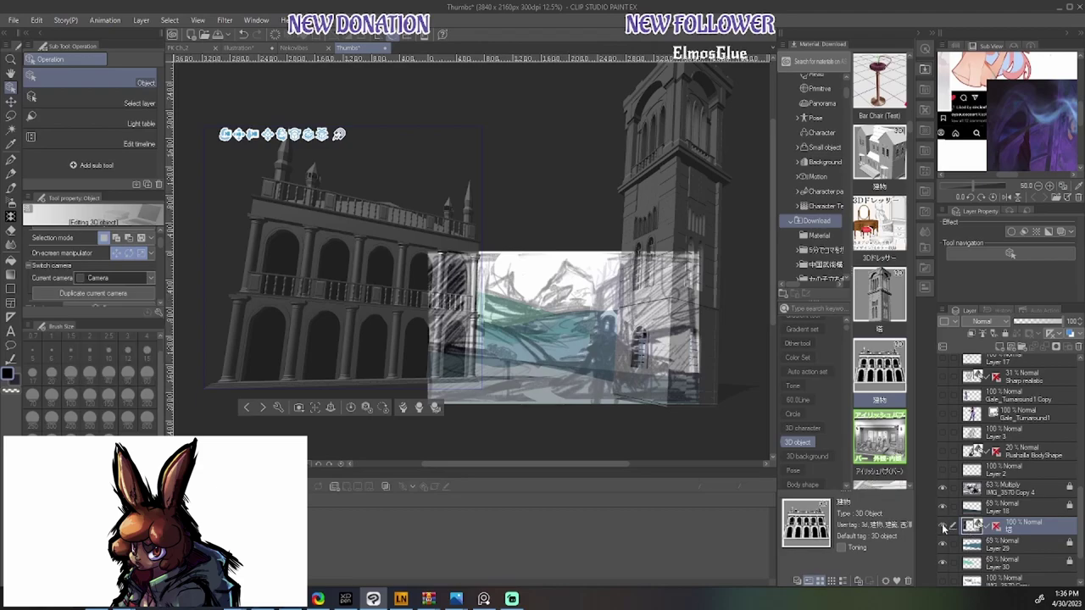
click(940, 525)
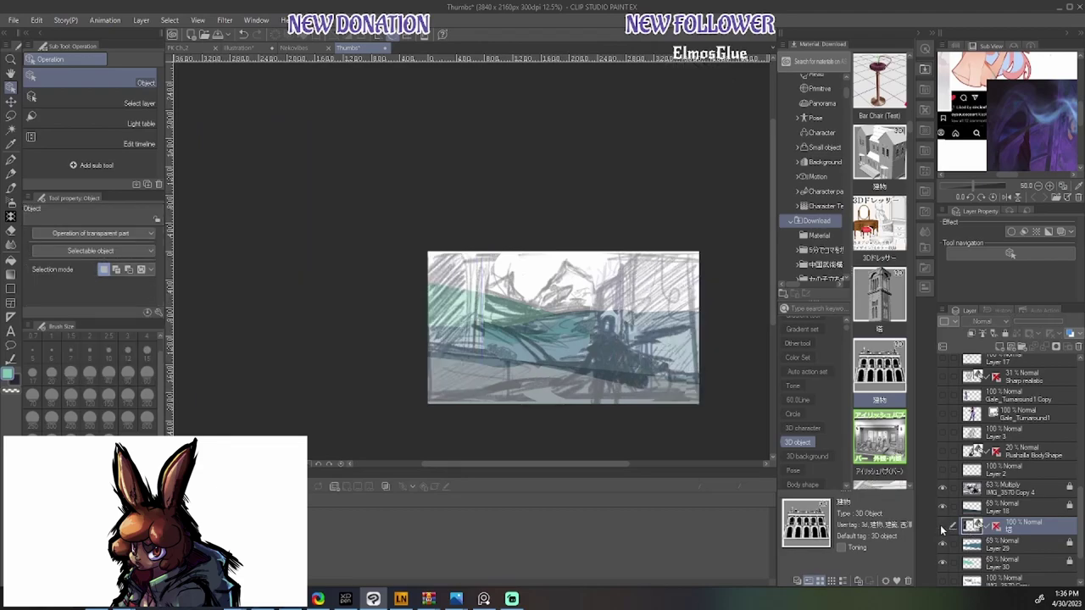
click(942, 575)
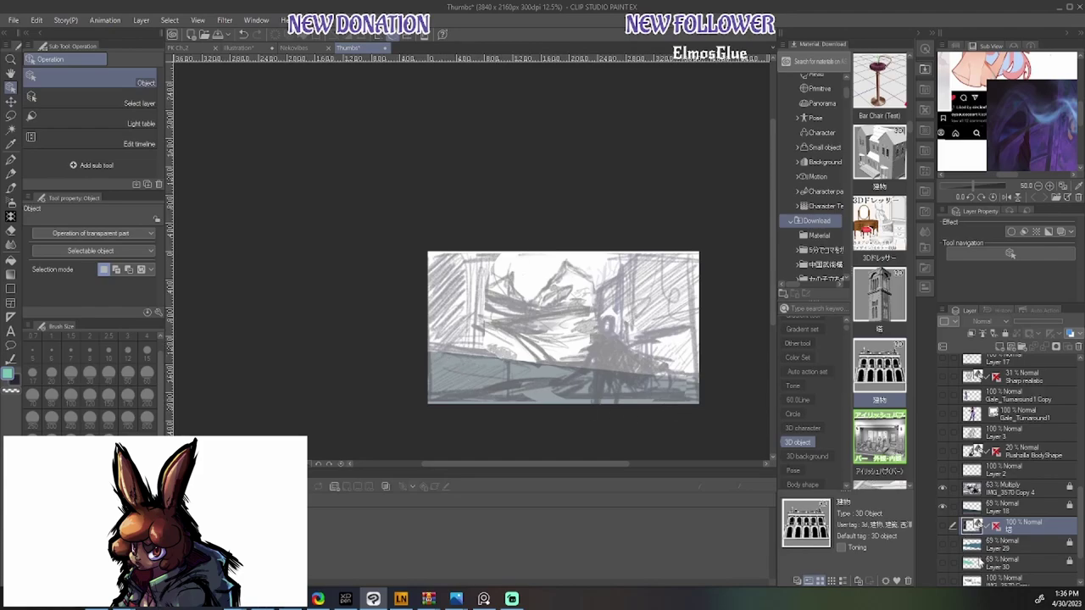
click(942, 527)
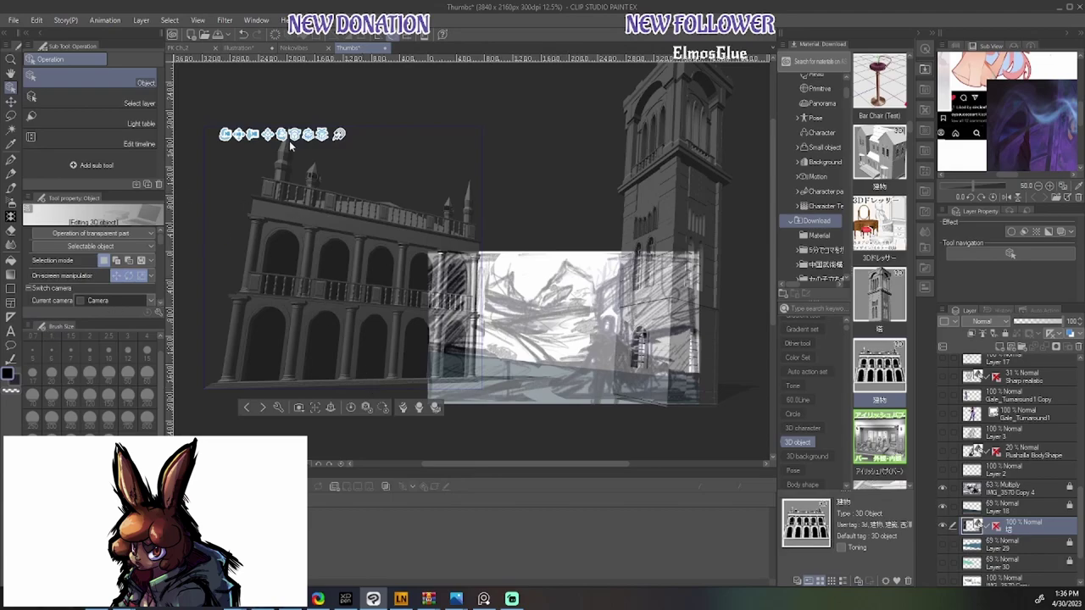
Undo the arcade building's last repositioning made through Camera 2
click(398, 234)
drag(399, 233, 373, 334)
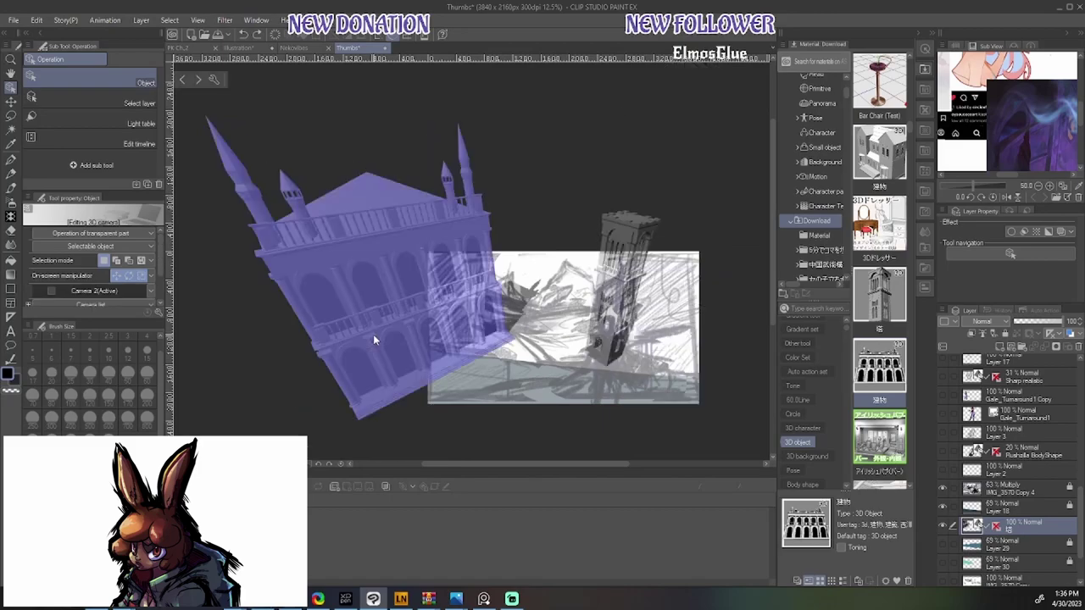
scroll(373, 334, up, 3)
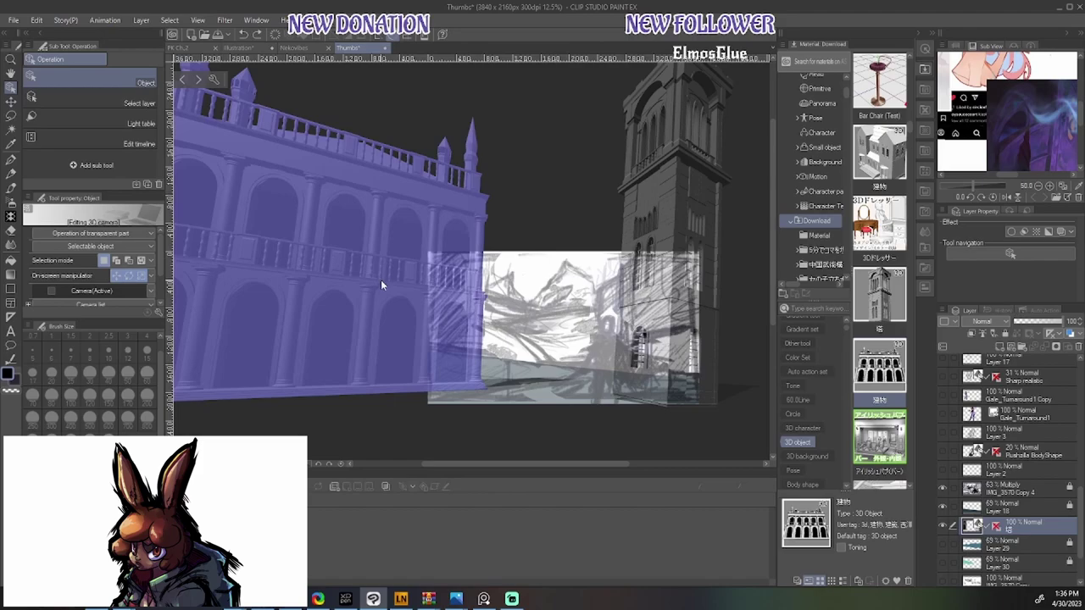
Raise the arcade building toward the sketched ground line, adjust its tilt, and preview the canvas with Layer 18 selected
click(381, 285)
drag(380, 285, 330, 329)
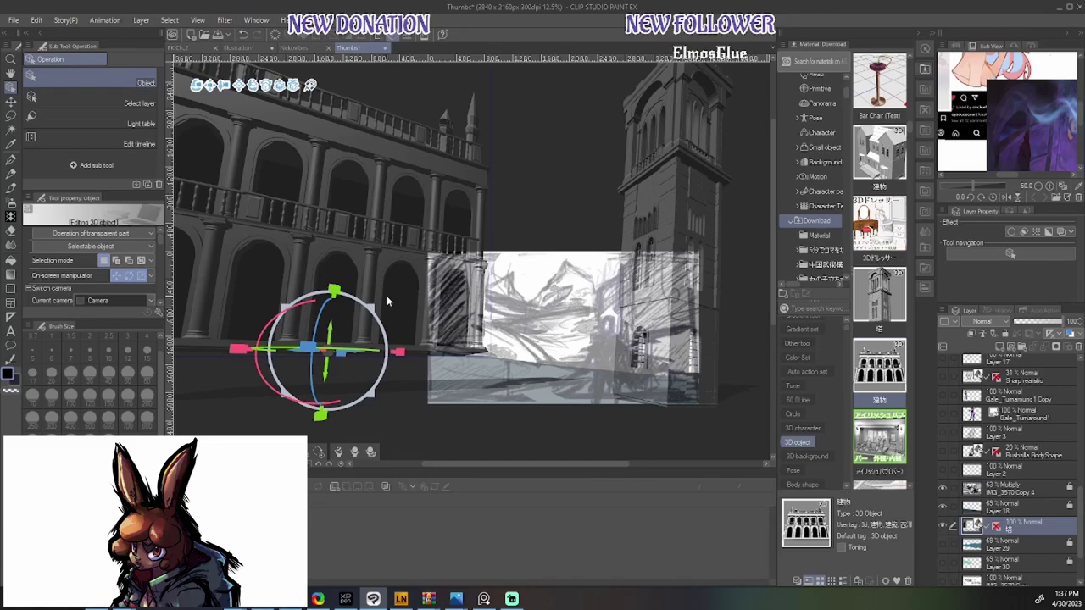
click(324, 324)
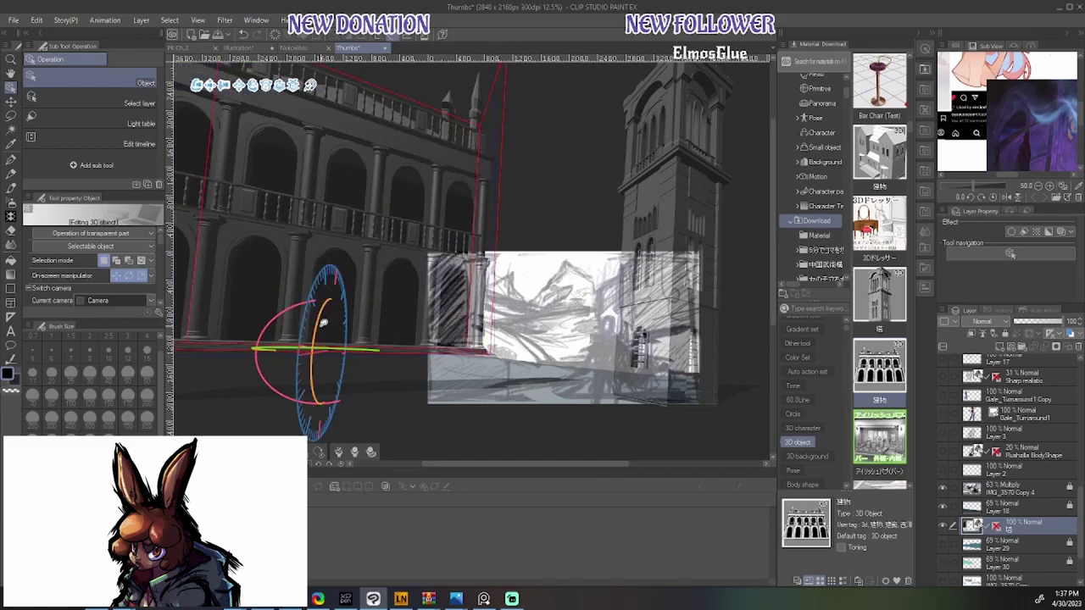
drag(325, 336, 328, 349)
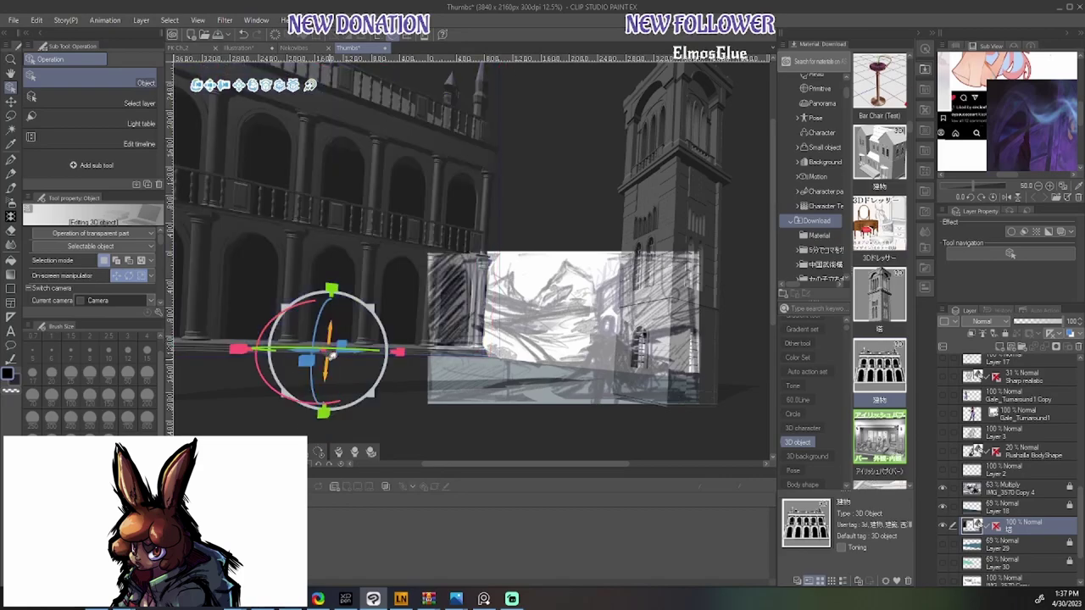
click(1013, 511)
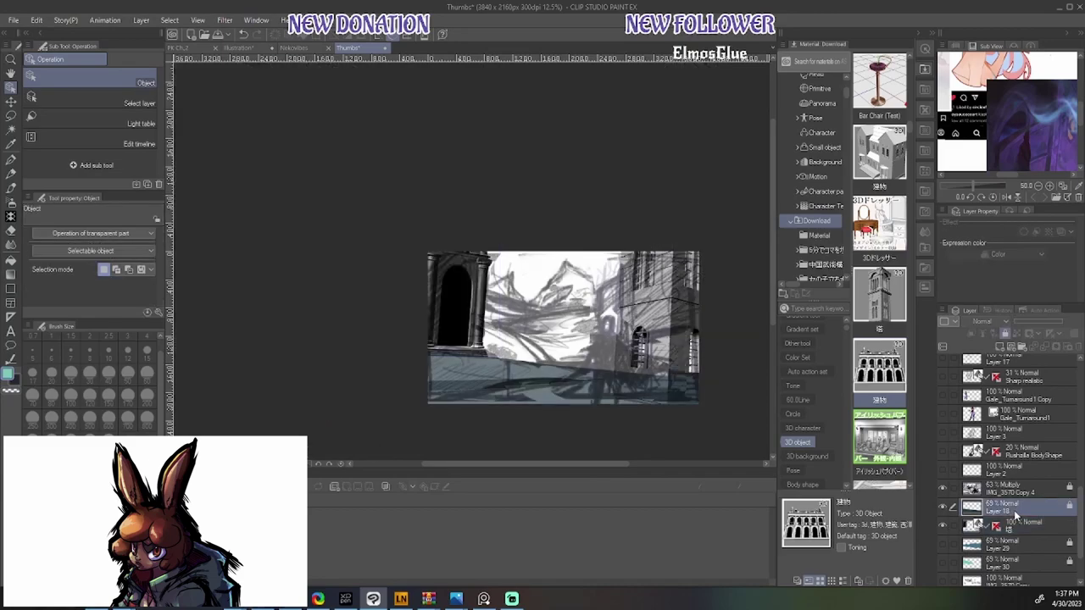
Reselect the 3D building layer, fine-tune the arcade building's tilt, and lower it slightly toward the foreground ground edge
click(1015, 525)
click(319, 324)
drag(319, 322, 321, 314)
click(1016, 495)
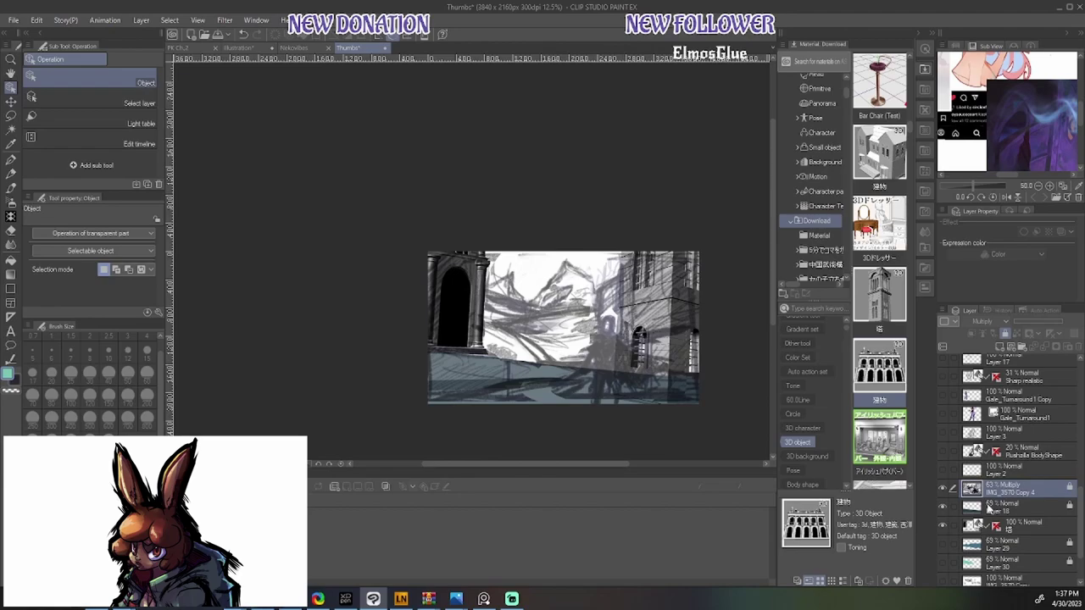
click(1021, 530)
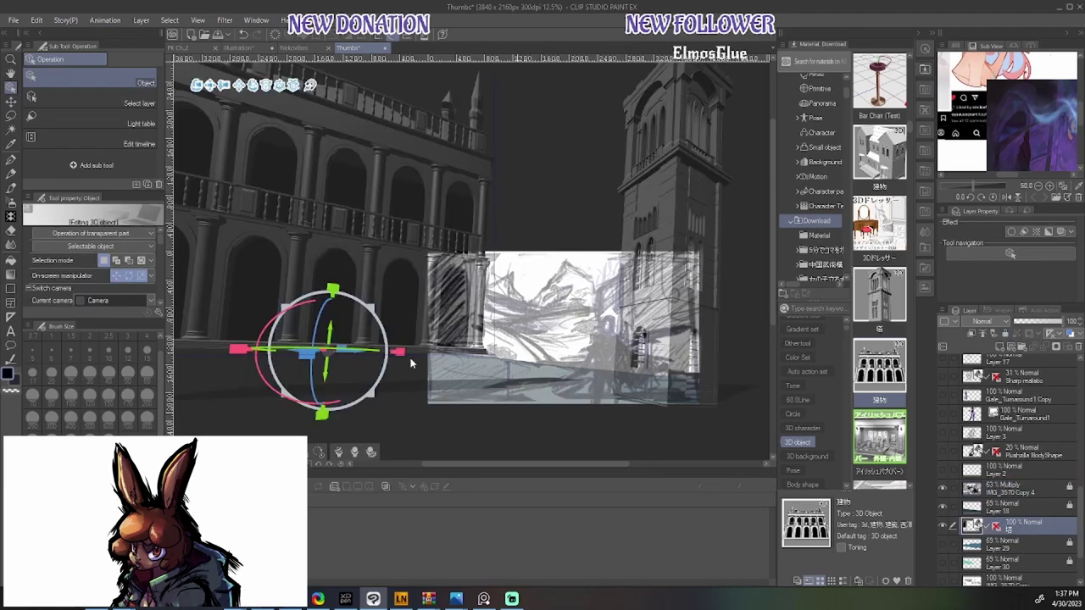
drag(331, 326, 333, 339)
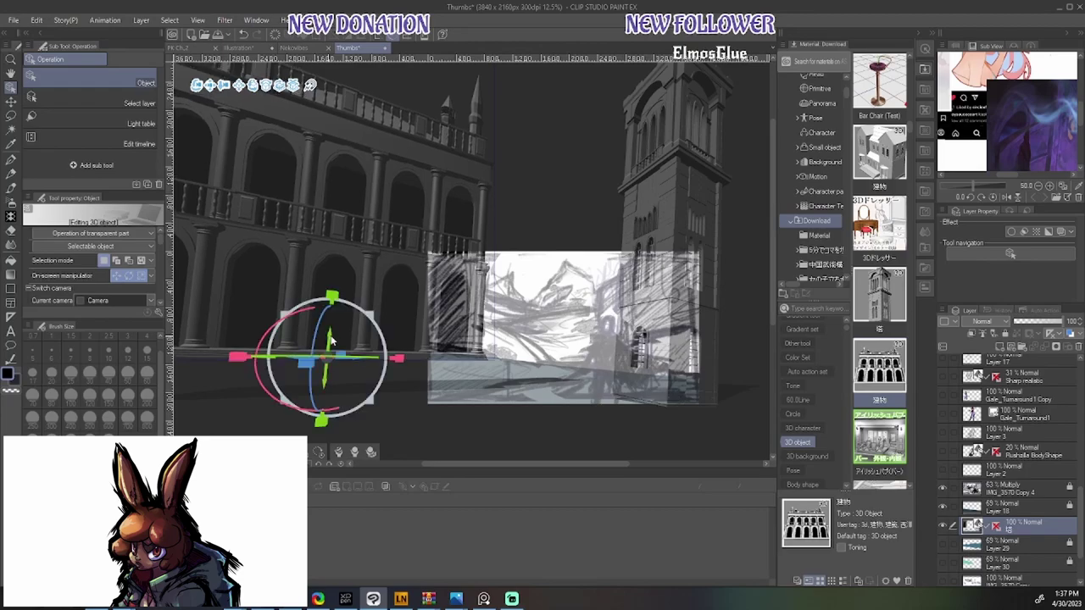
Preview the canvas with Layer 18 selected, reselect the 3D building layer, and browse the downloaded 3D objects for another building model
click(1017, 493)
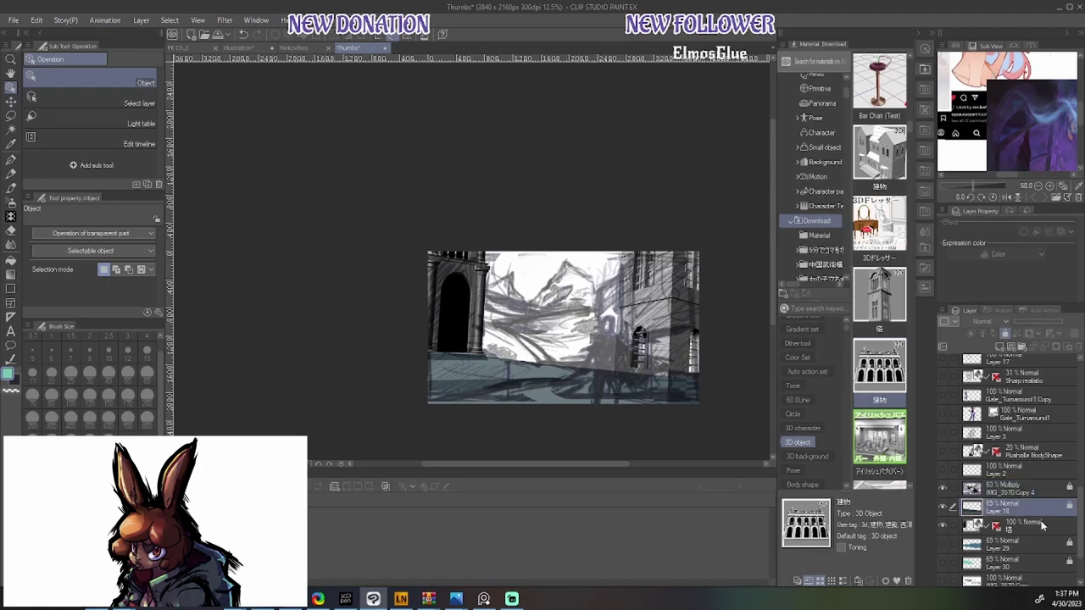
click(1042, 525)
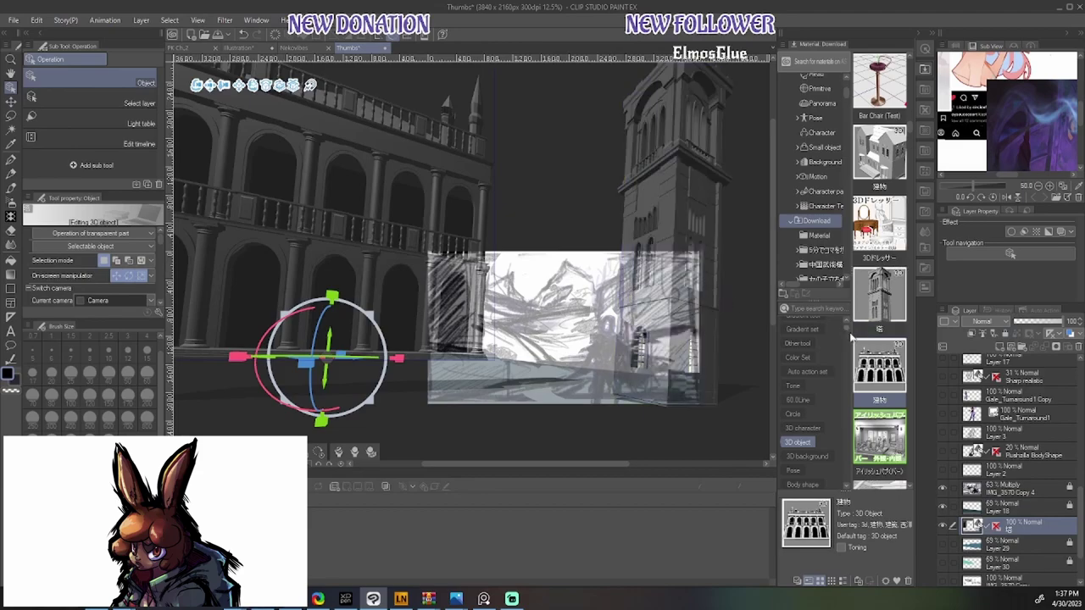
scroll(880, 339, down, 2)
scroll(869, 375, down, 3)
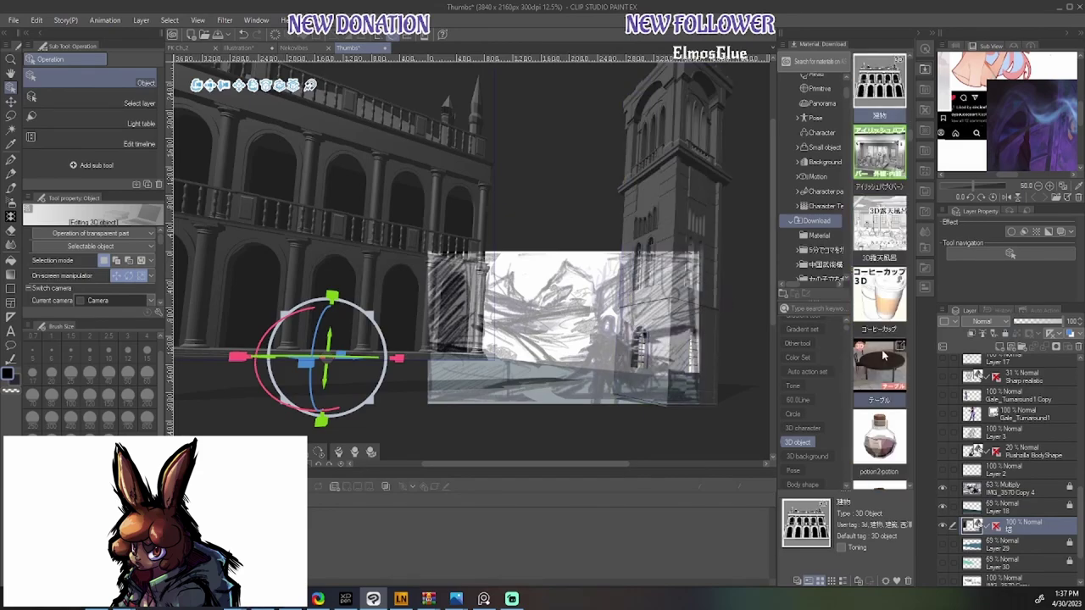
scroll(869, 375, down, 5)
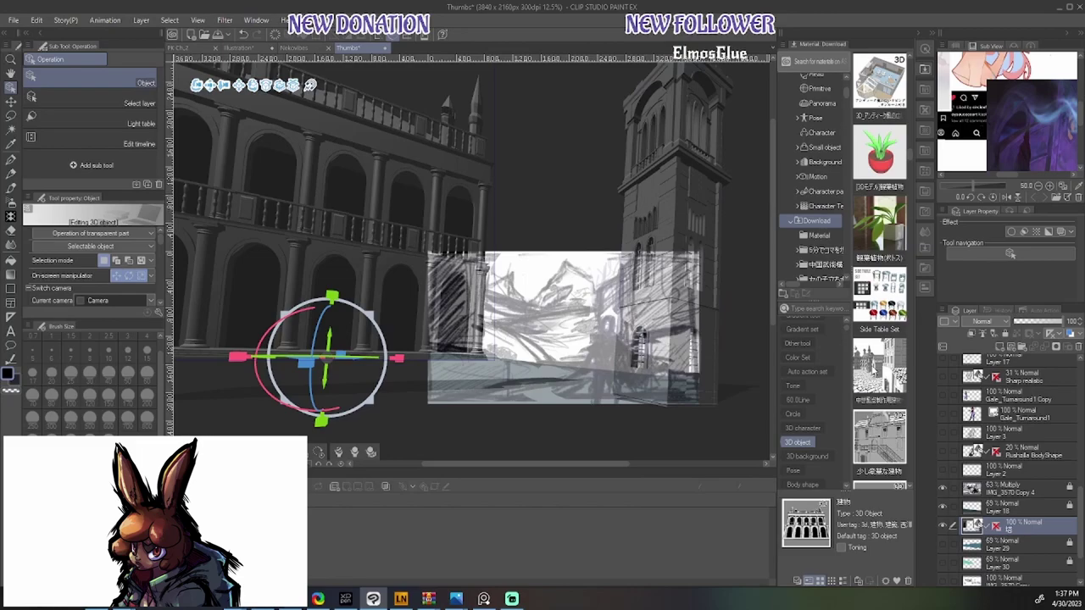
scroll(876, 377, down, 10)
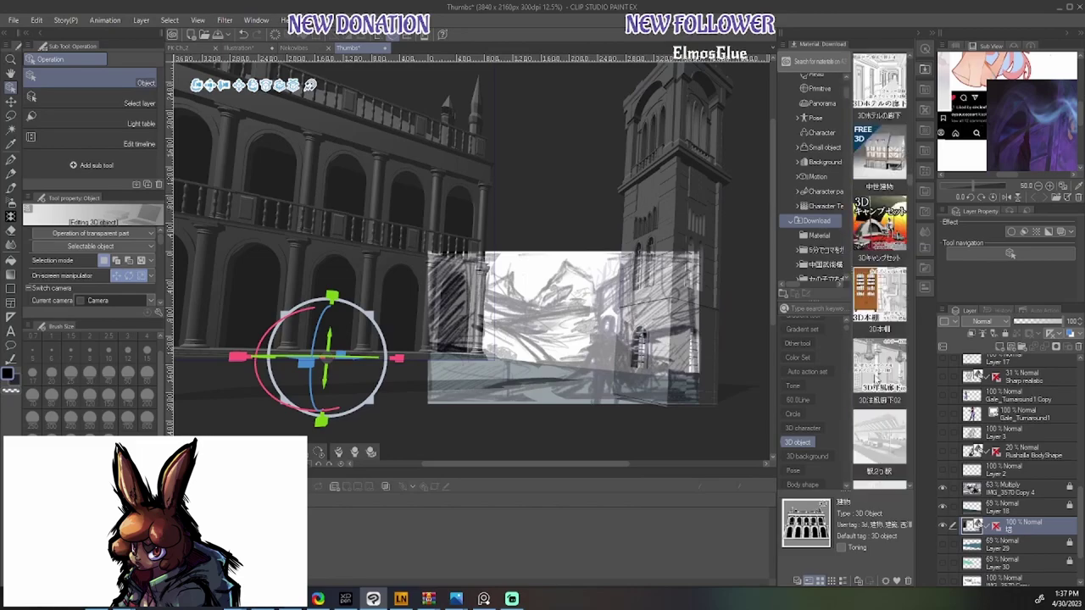
scroll(875, 377, down, 4)
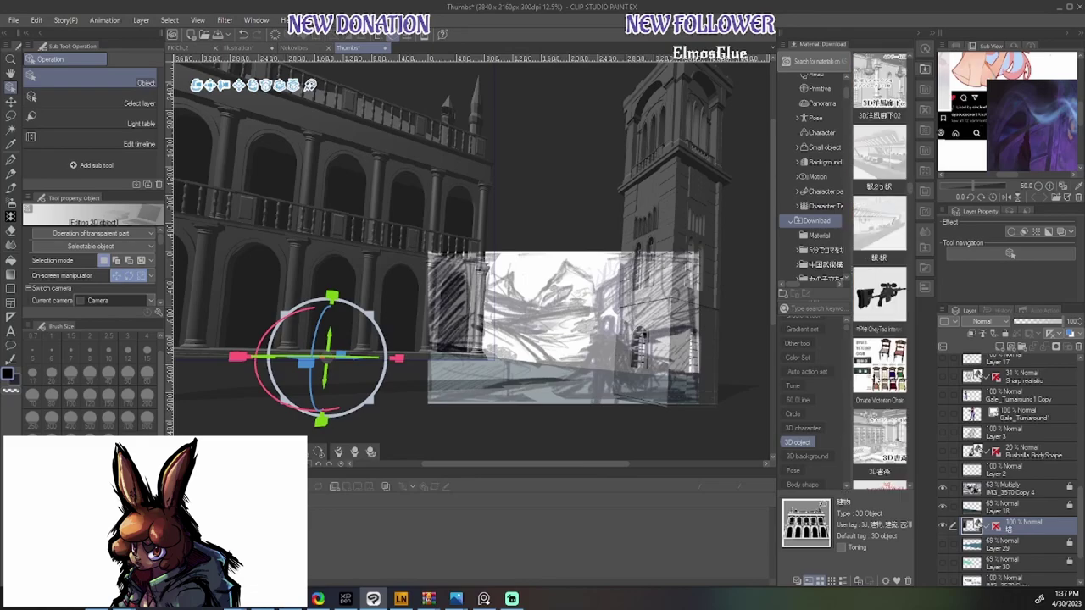
scroll(877, 379, down, 8)
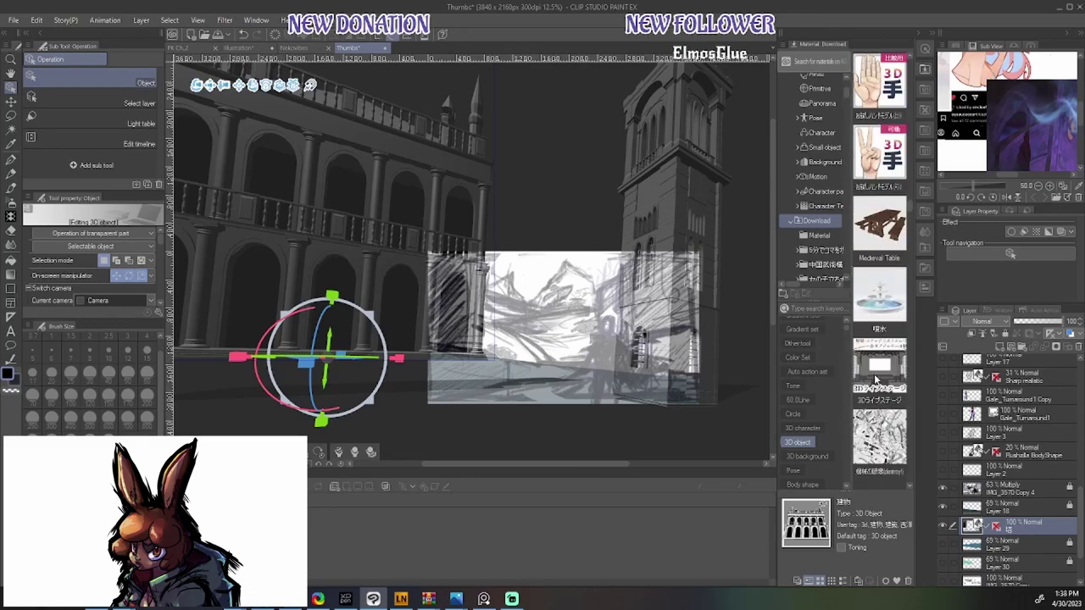
scroll(876, 378, down, 4)
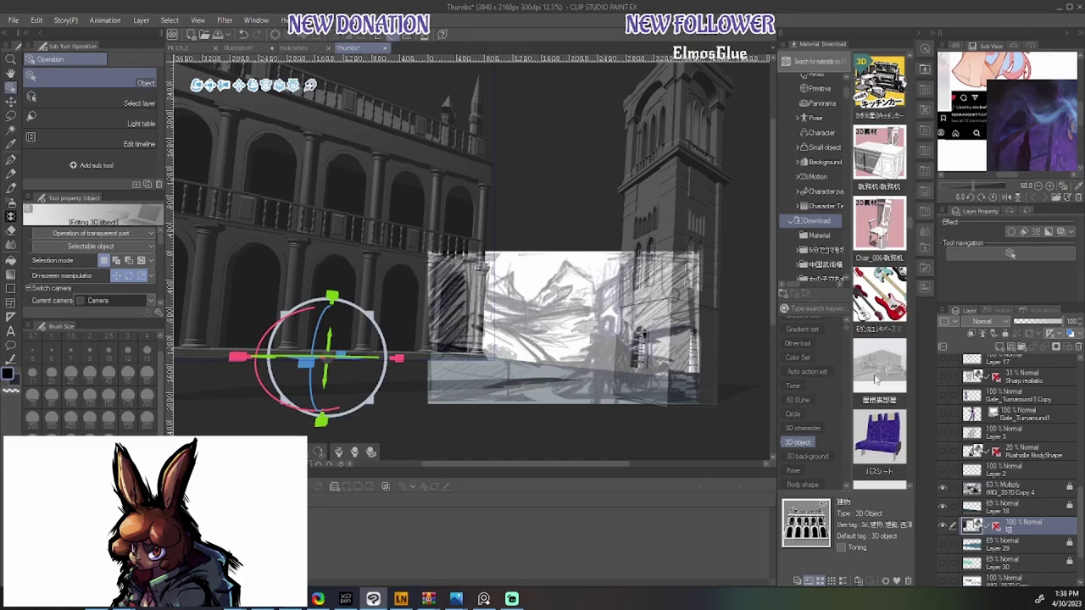
scroll(875, 379, up, 4)
scroll(875, 378, down, 6)
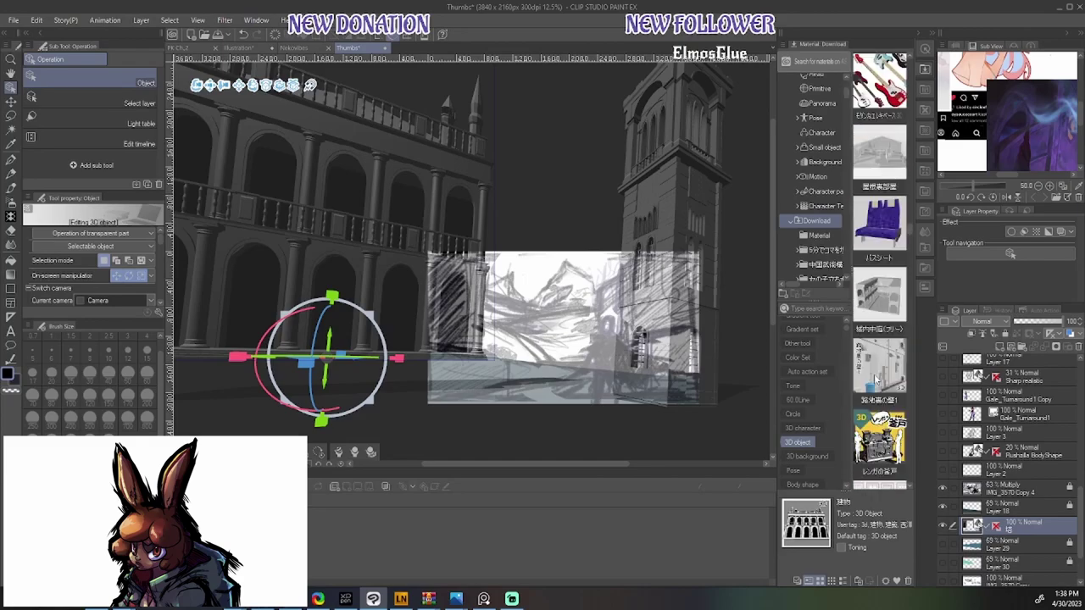
scroll(875, 378, down, 3)
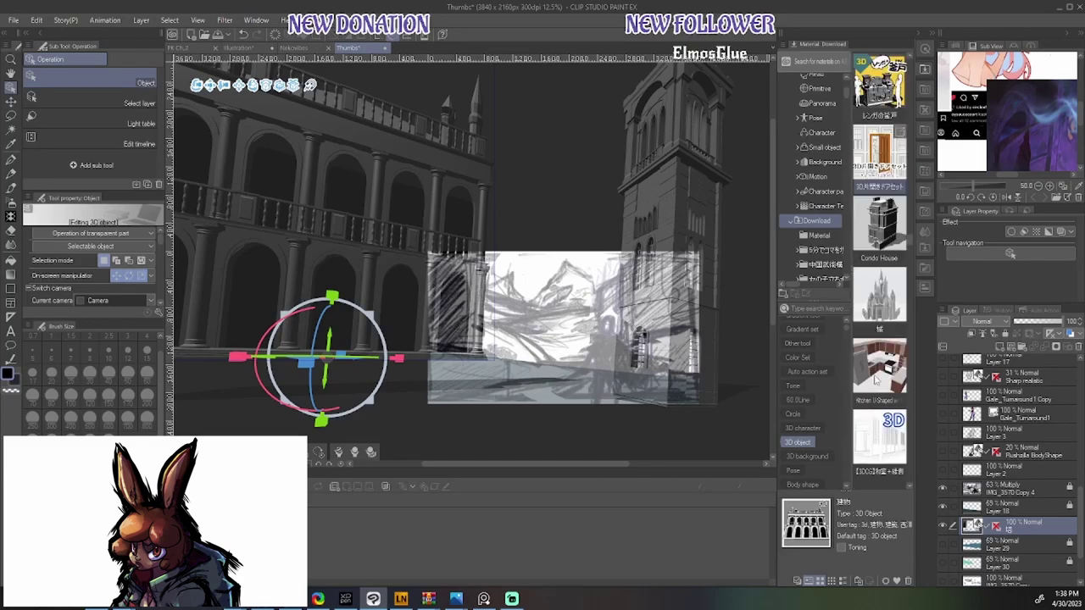
scroll(875, 378, down, 3)
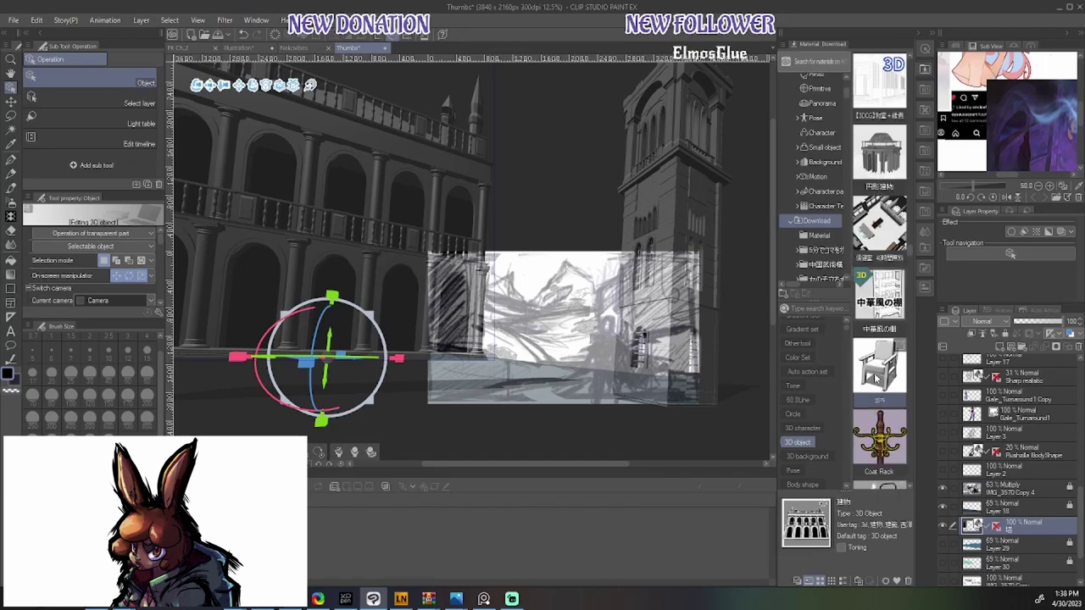
scroll(881, 296, down, 6)
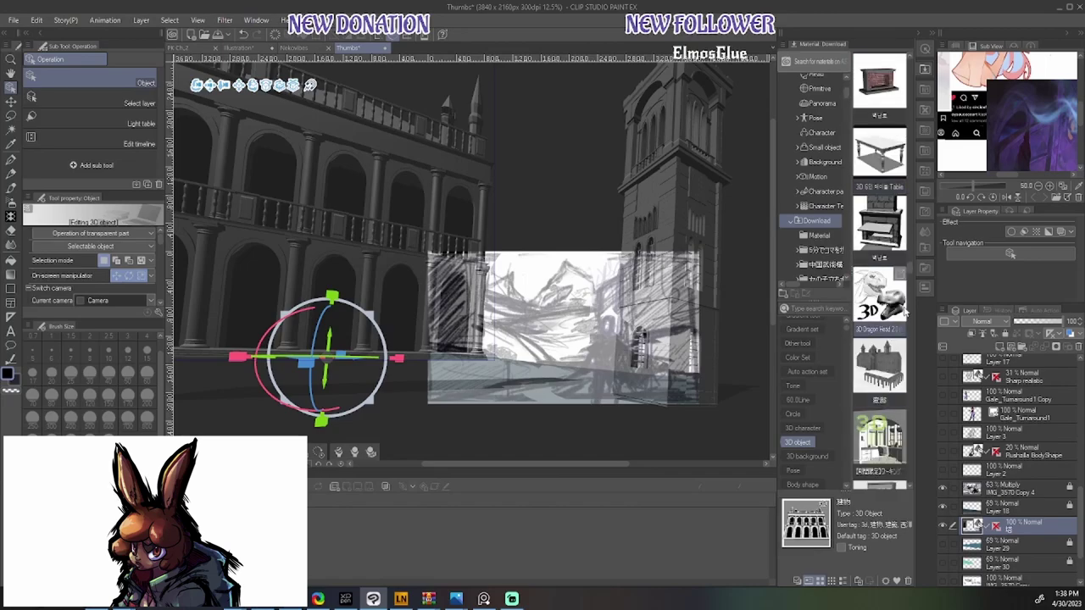
scroll(903, 299, down, 5)
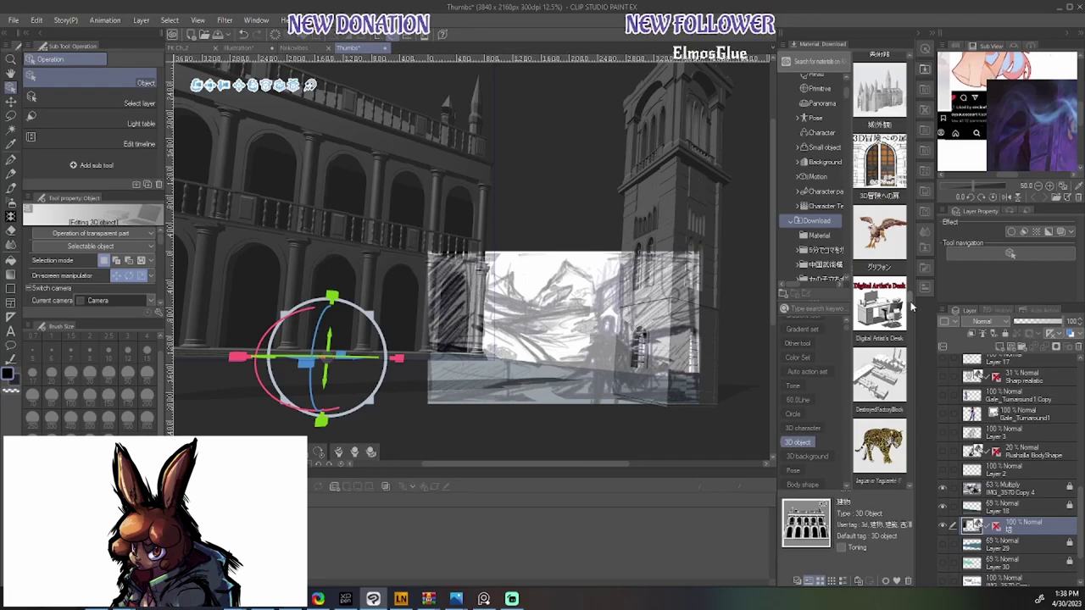
scroll(907, 305, up, 4)
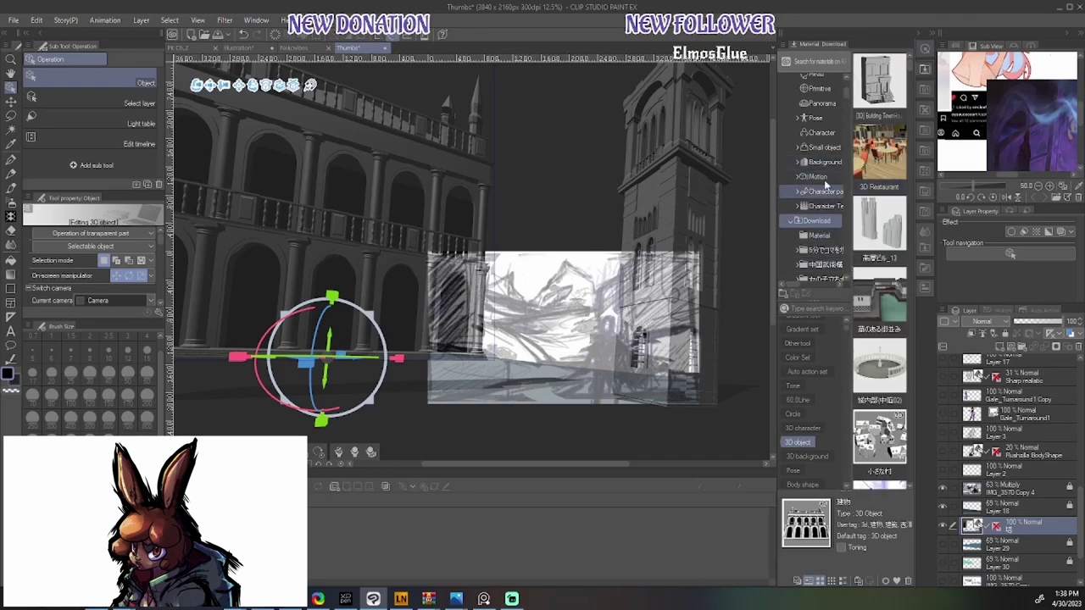
Place the medieval house model 建物_中 from the Background materials into the 3D scene and select it
click(820, 161)
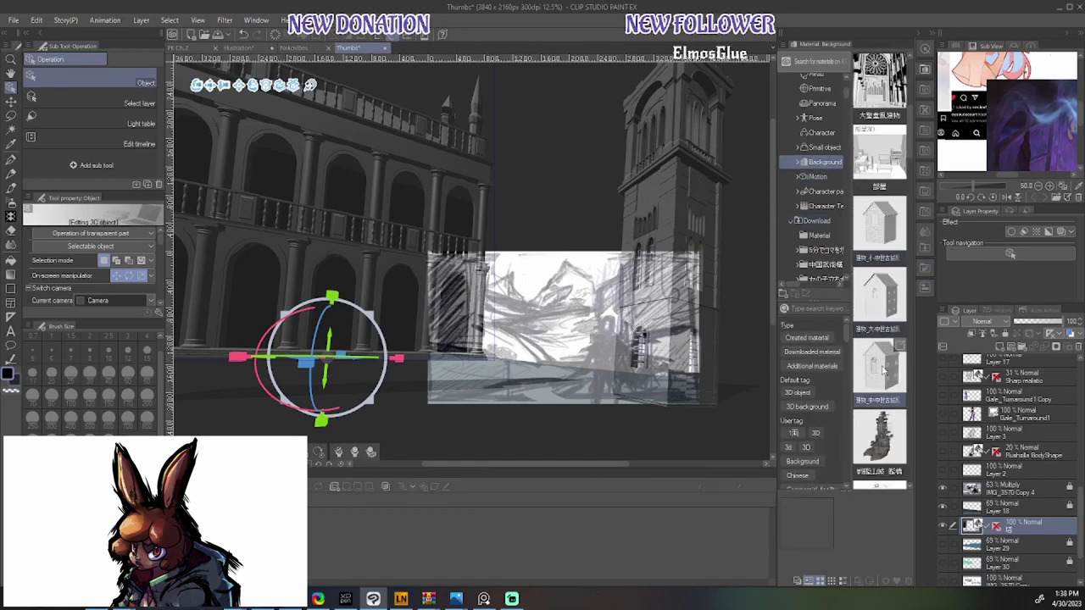
drag(888, 366, 595, 334)
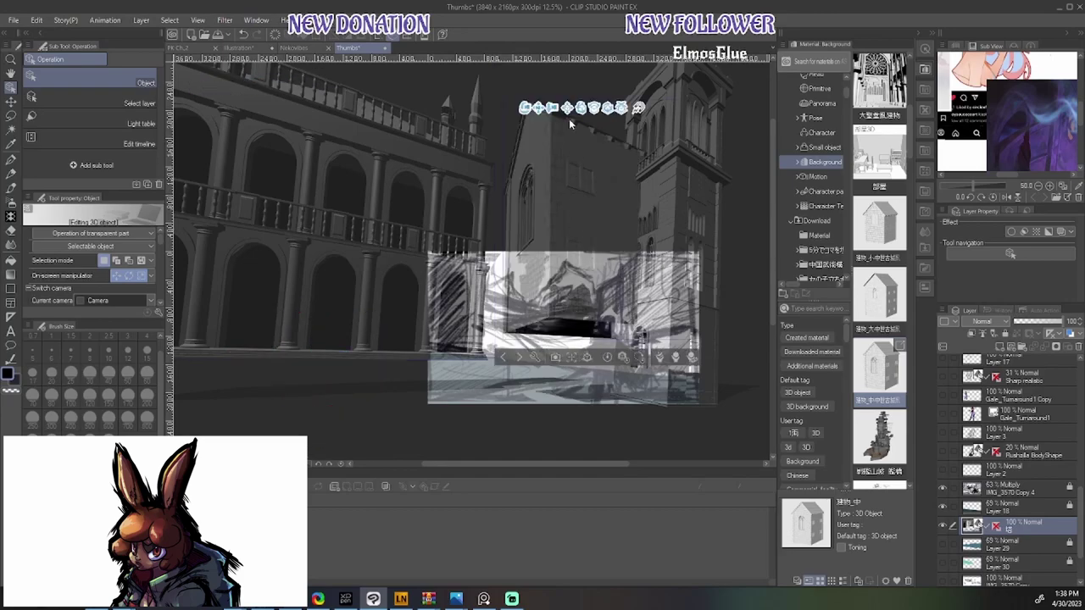
click(576, 157)
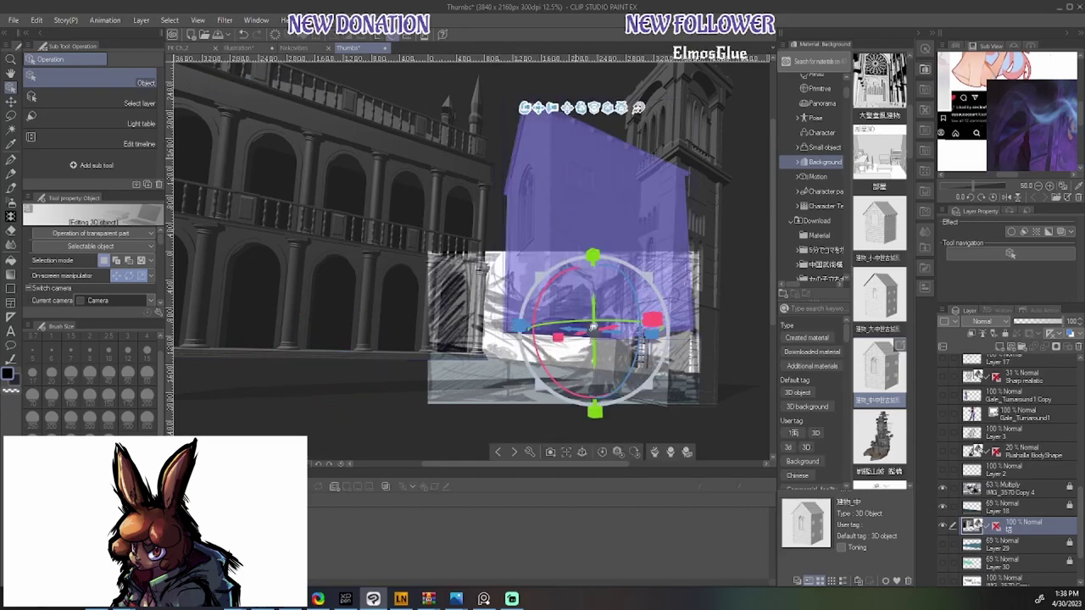
Reposition and turn the house model so it stands against the tower's base, lined up with the sketched building edge
drag(595, 305, 654, 373)
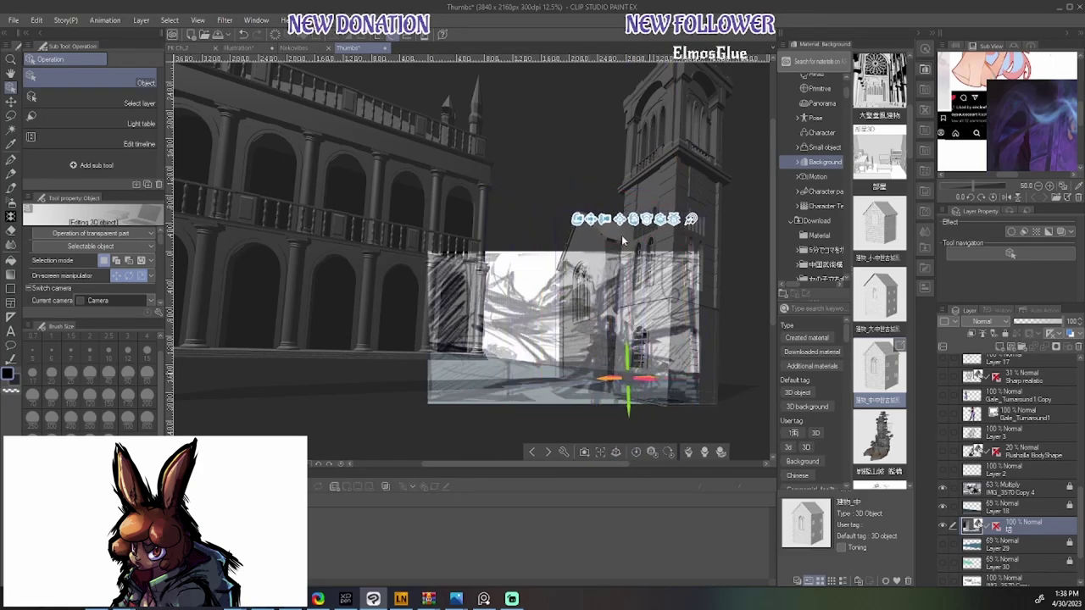
click(615, 314)
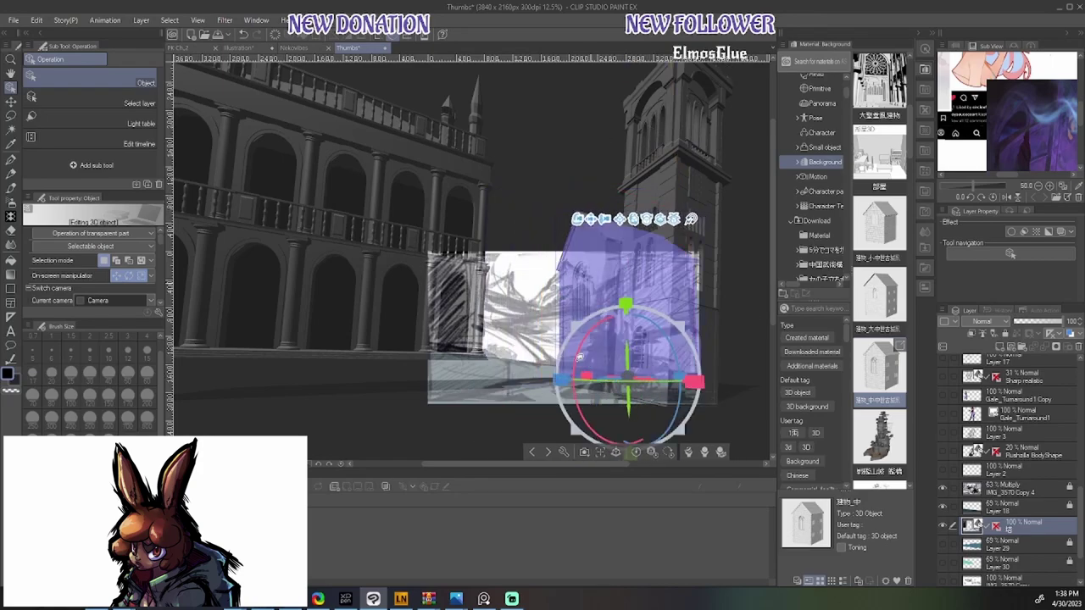
drag(581, 353, 631, 362)
click(657, 386)
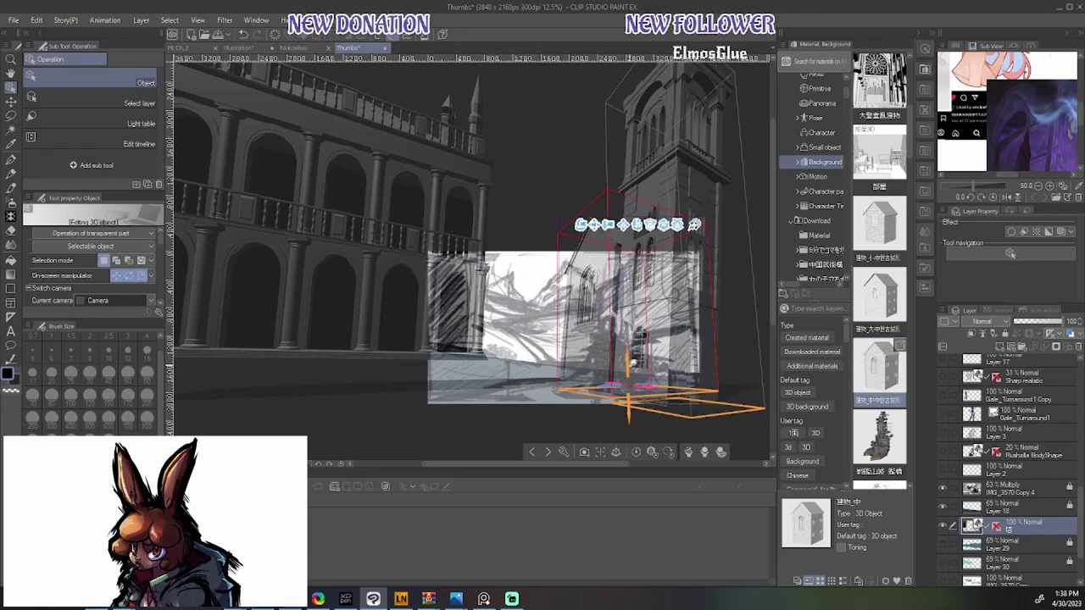
click(650, 377)
mouse_move(650, 377)
mouse_down()
mouse_move(621, 370)
mouse_move(617, 356)
mouse_move(637, 379)
mouse_move(670, 381)
mouse_up()
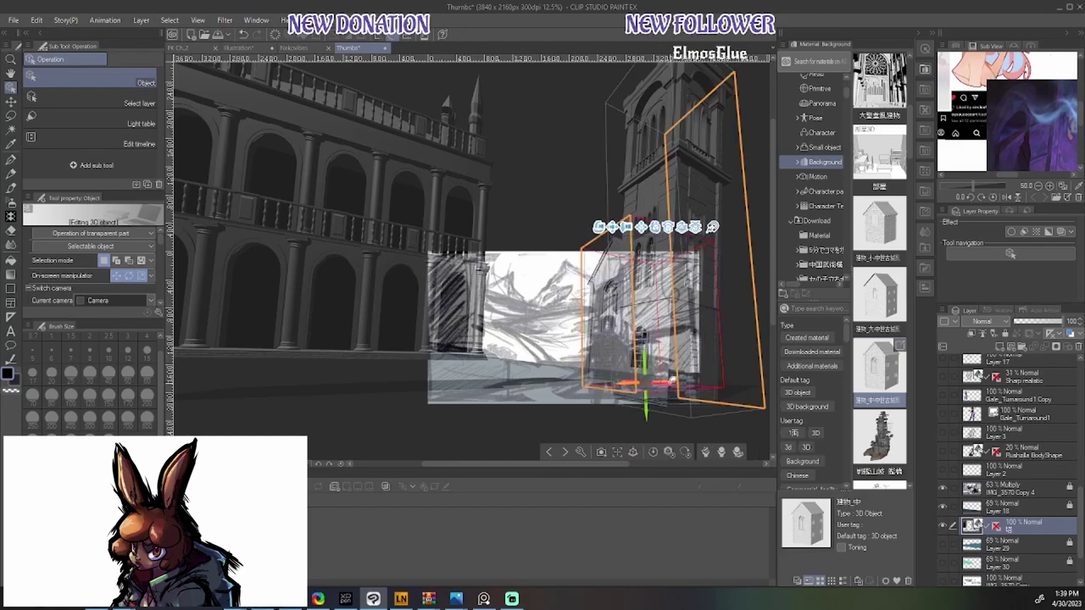
click(669, 379)
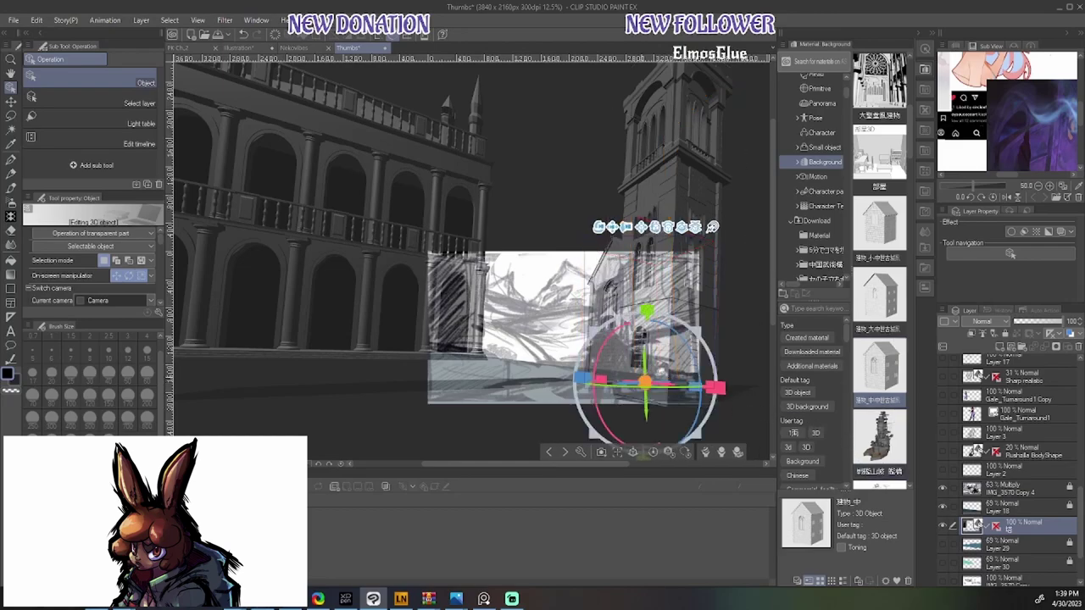
Select Layer 29 and make the color layers Layer 29 and Layer 30 visible behind the 3D buildings
click(1032, 549)
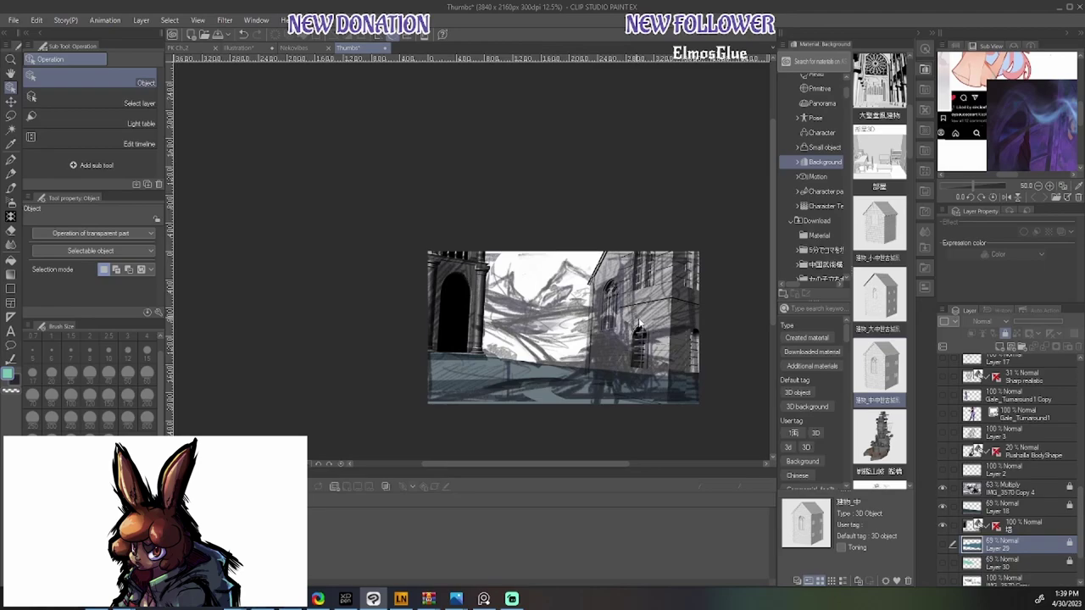
scroll(1023, 543, down, 2)
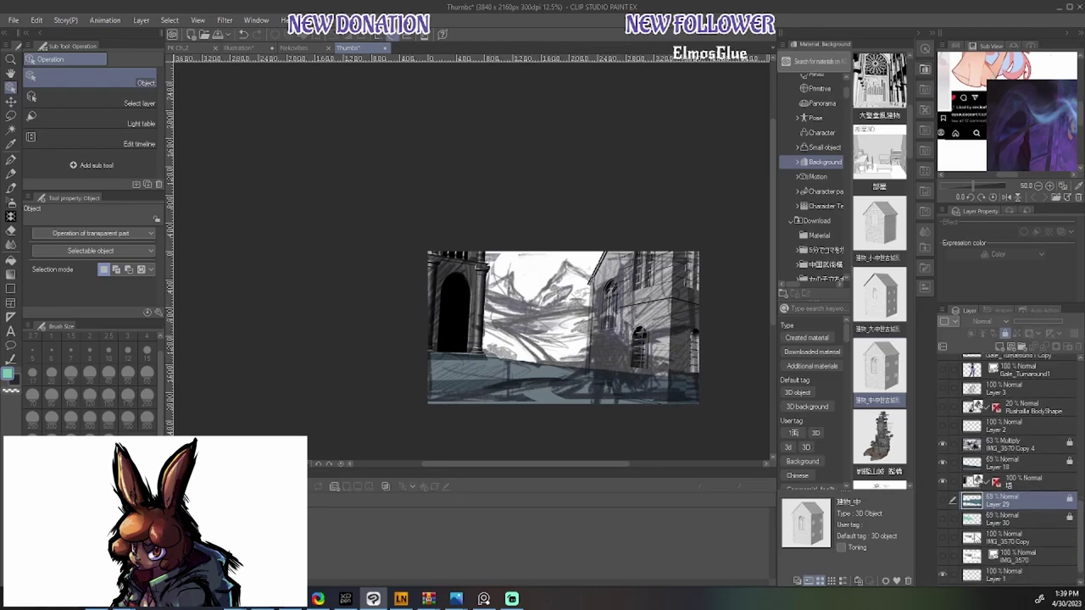
click(943, 511)
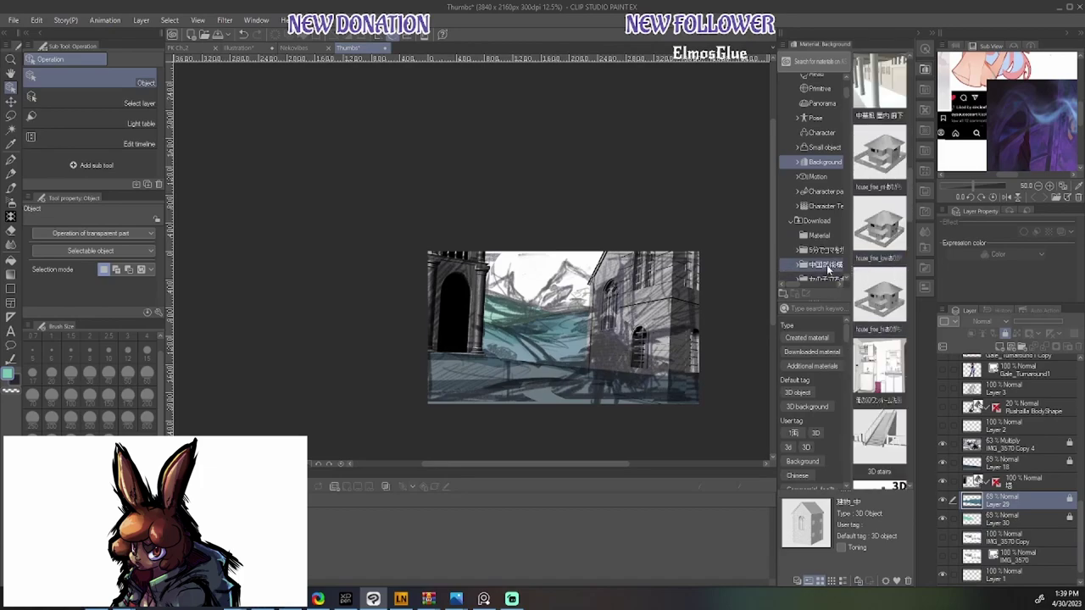
Check the downloaded materials tagged 3D background, and filter the download list by 3D object instead
click(817, 224)
scroll(793, 443, down, 3)
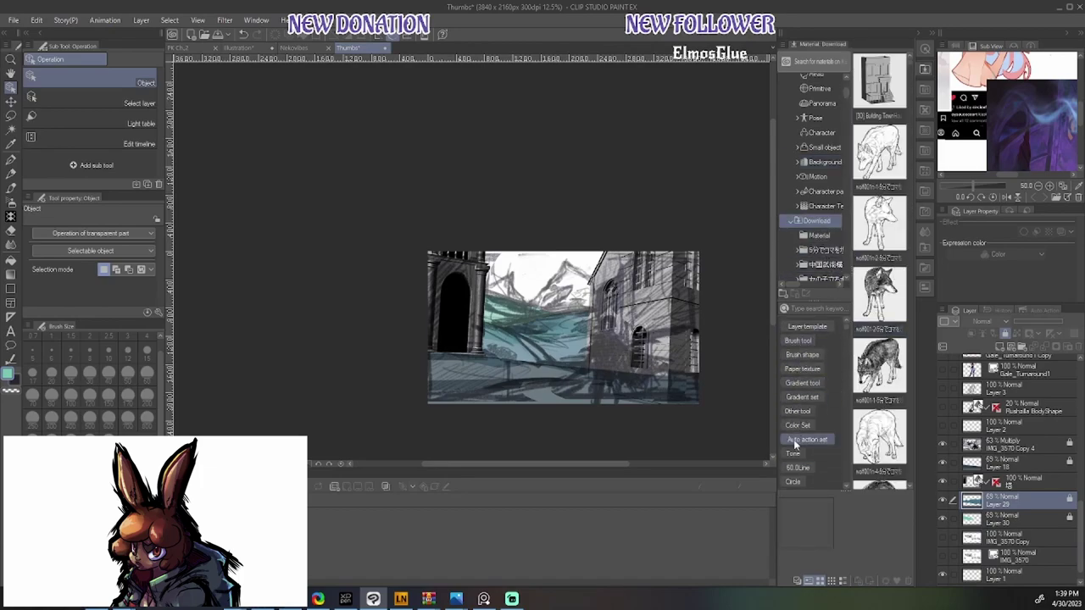
scroll(797, 439, down, 1)
click(809, 416)
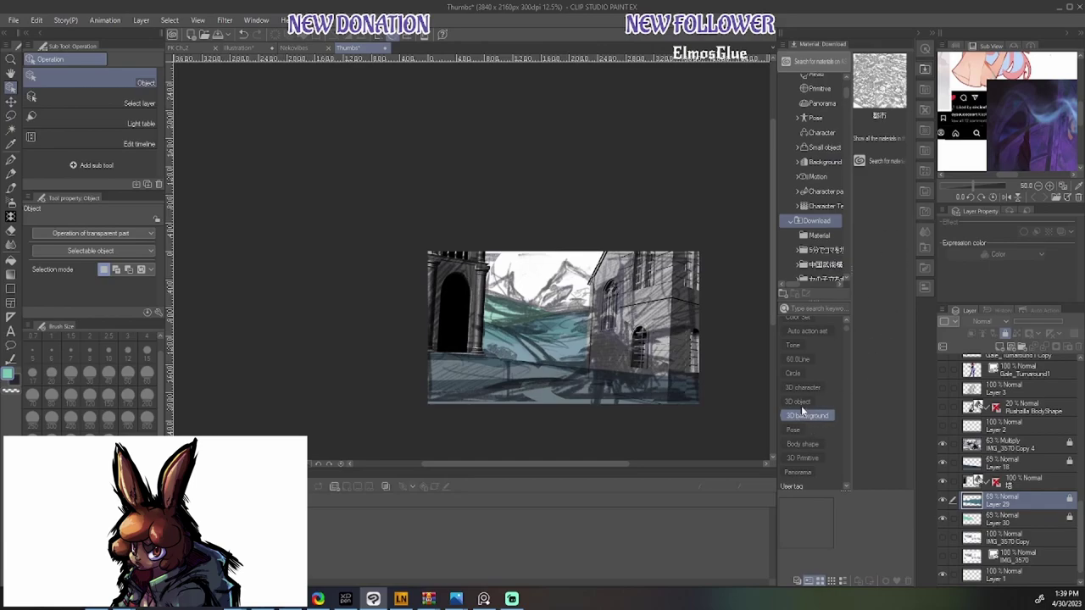
click(801, 404)
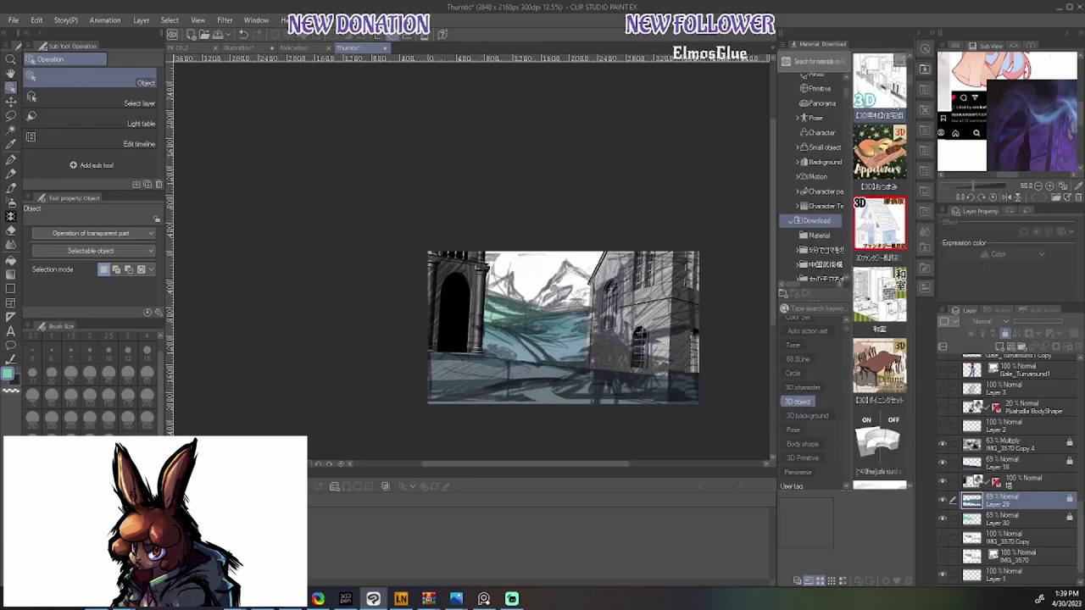
Look through the downloaded 3D object materials for snowy mountain models that suit the sketched background peaks
drag(910, 84, 912, 477)
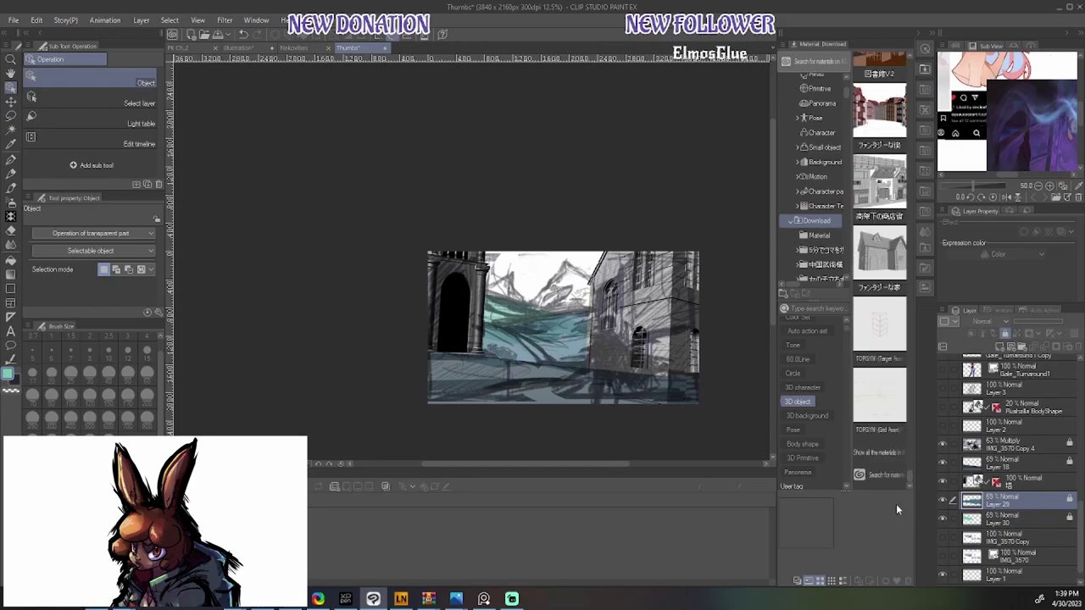
scroll(879, 356, down, 5)
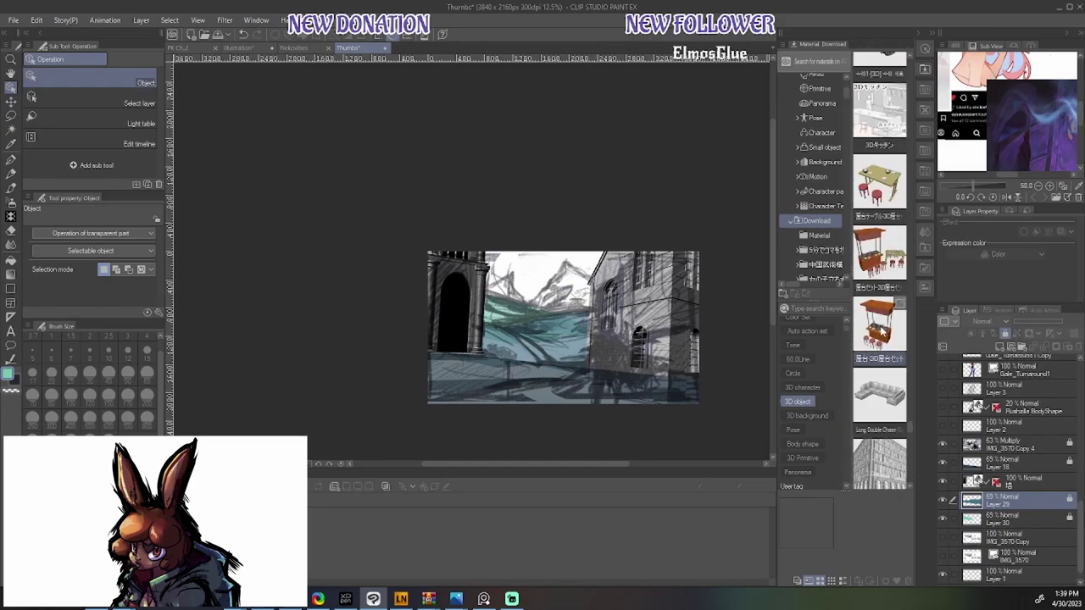
scroll(881, 330, down, 5)
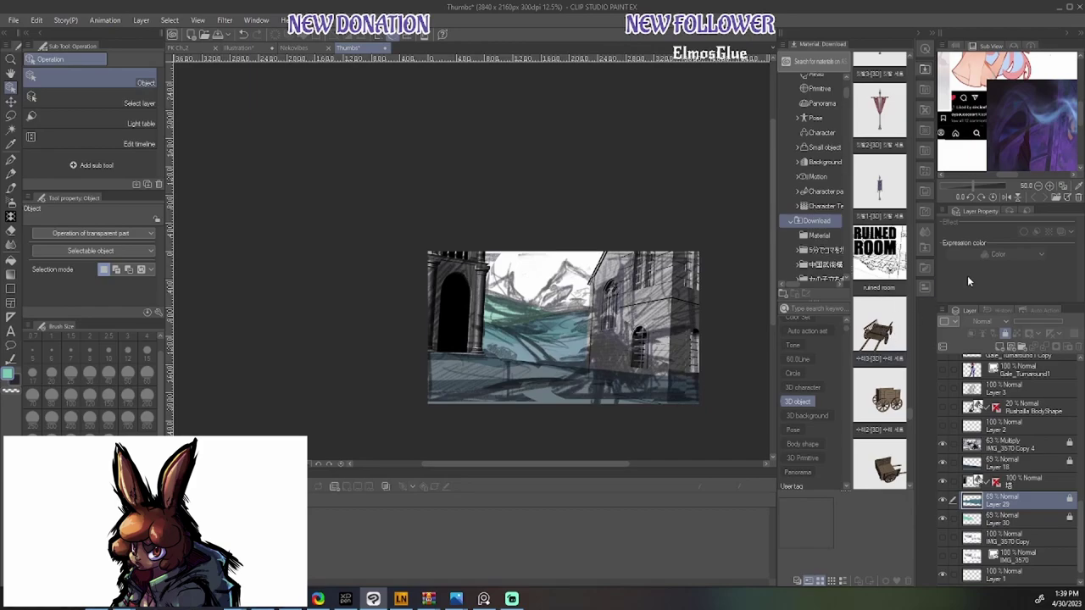
scroll(884, 330, down, 5)
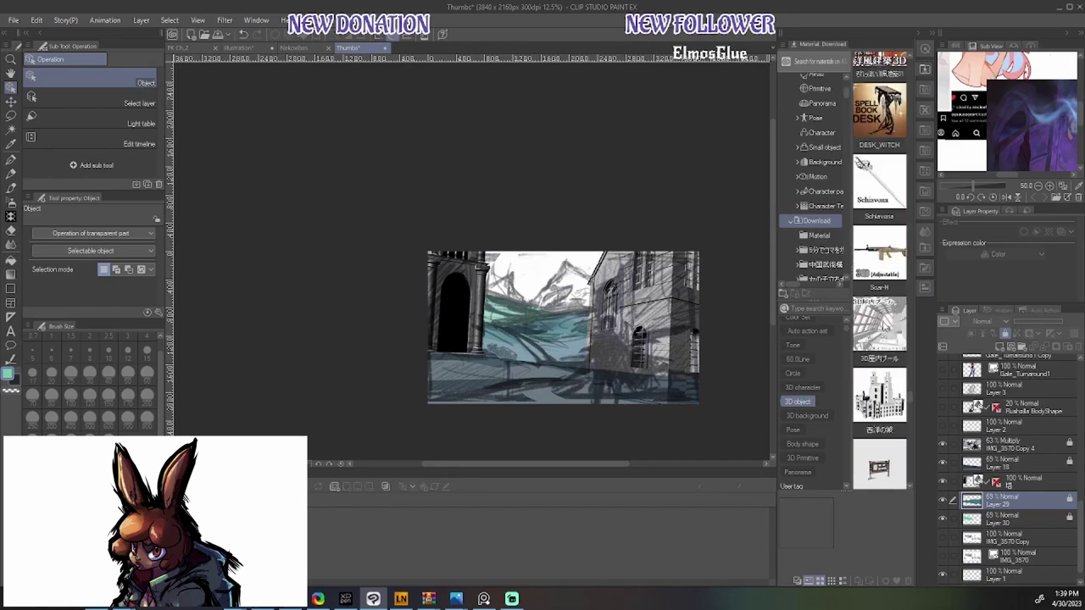
scroll(884, 326, down, 5)
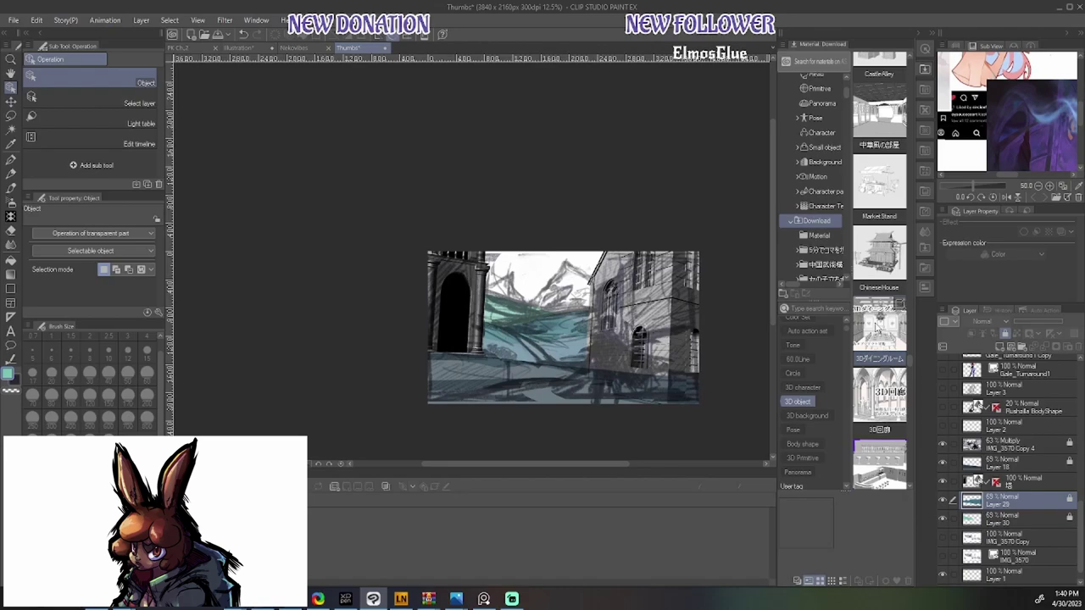
scroll(882, 381, down, 5)
scroll(880, 331, up, 3)
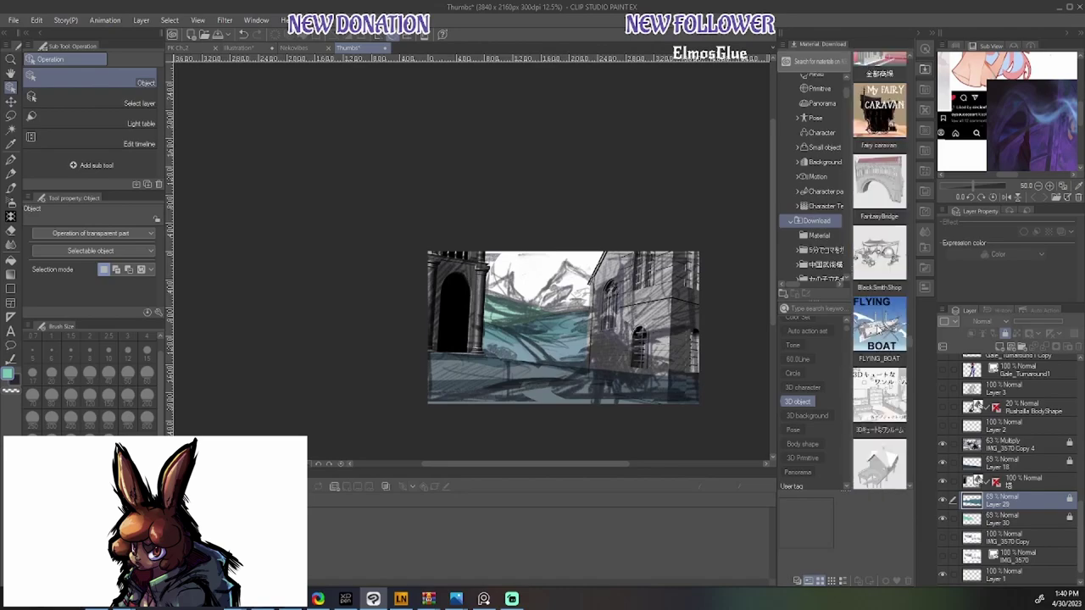
scroll(881, 245, down, 5)
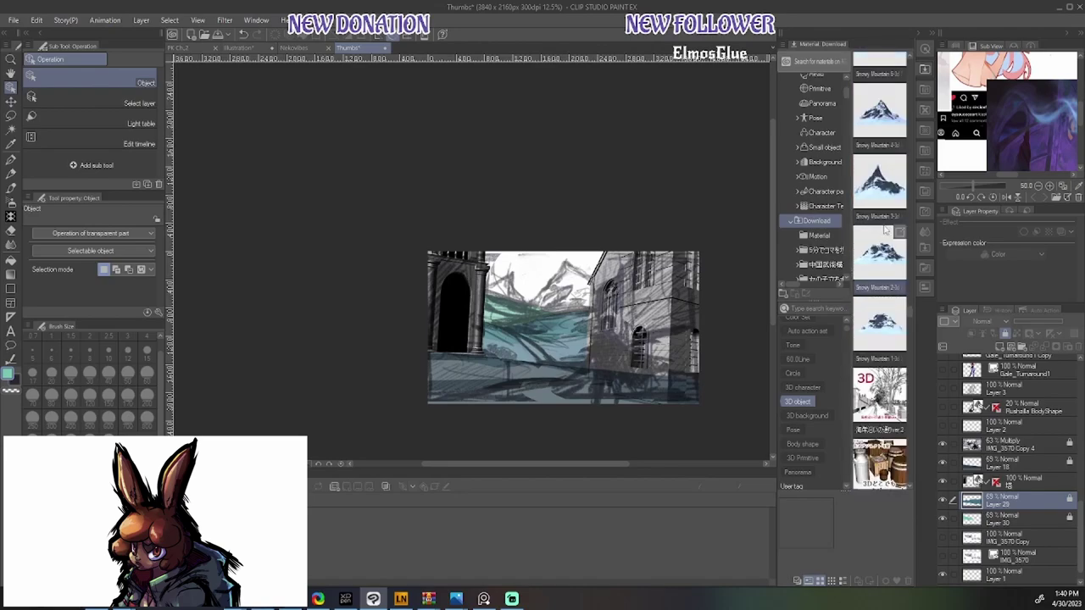
scroll(885, 212, up, 2)
scroll(890, 180, down, 1)
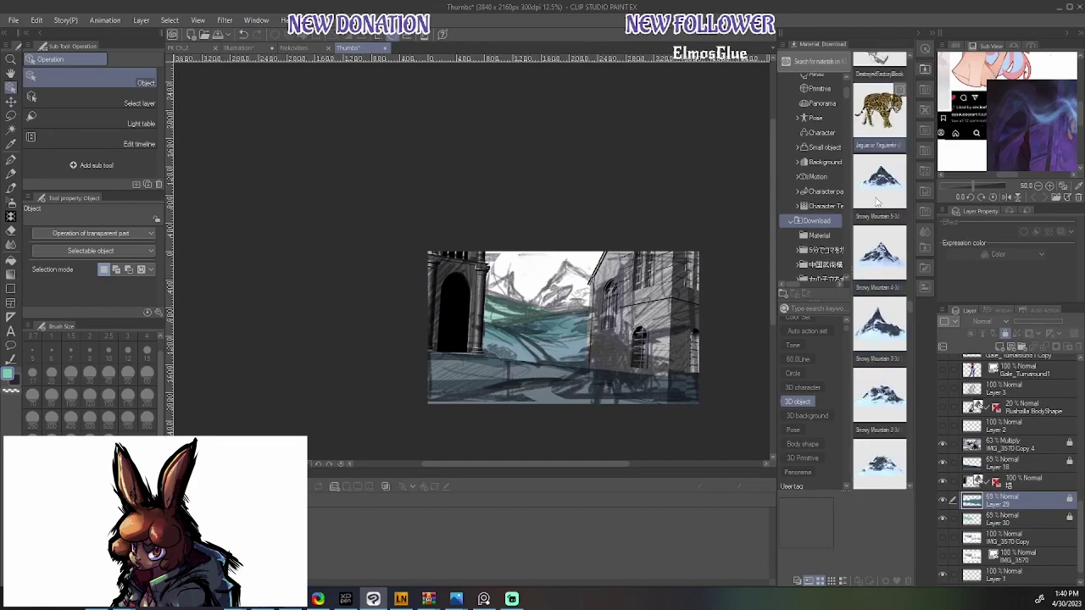
scroll(881, 220, down, 1)
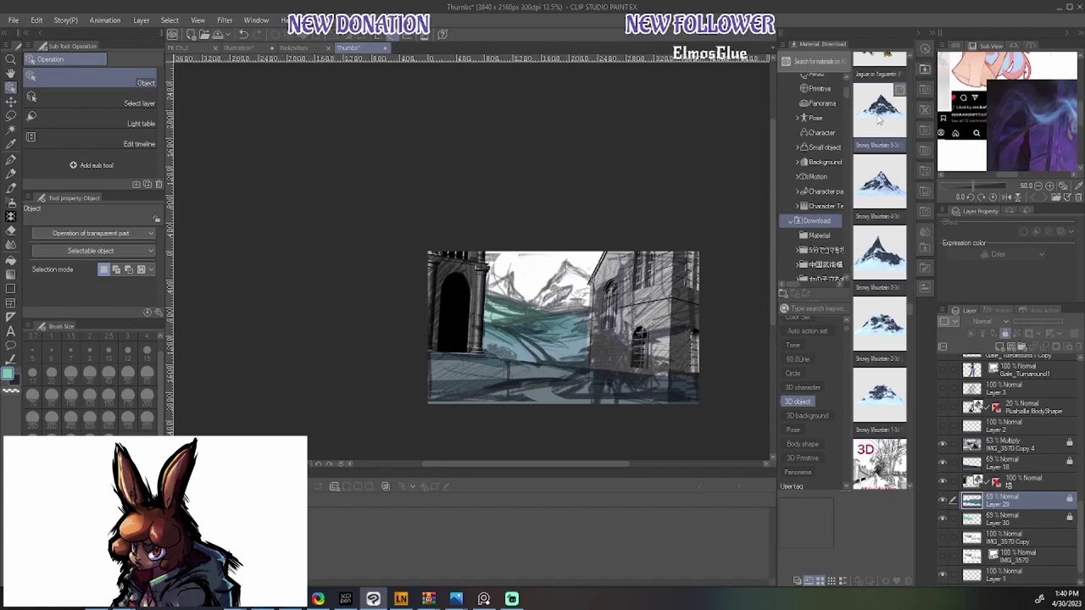
Place the Snowy Mountain 5 model on a layer directly below Layer 30 and fit it over the sketched peak beside the house
click(1004, 536)
drag(896, 125, 543, 354)
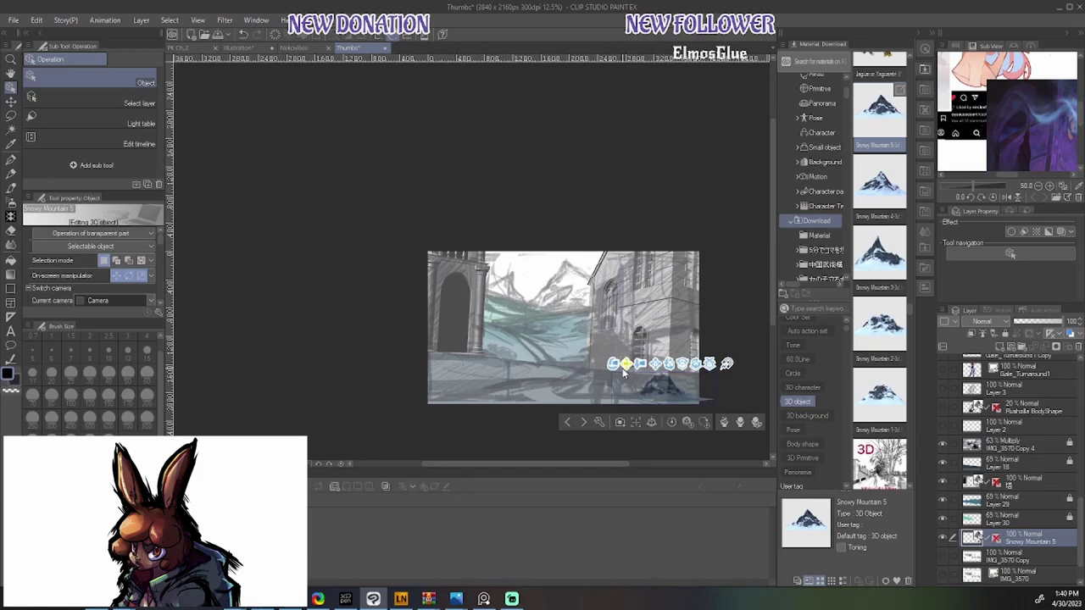
drag(626, 371, 538, 346)
drag(504, 282, 539, 277)
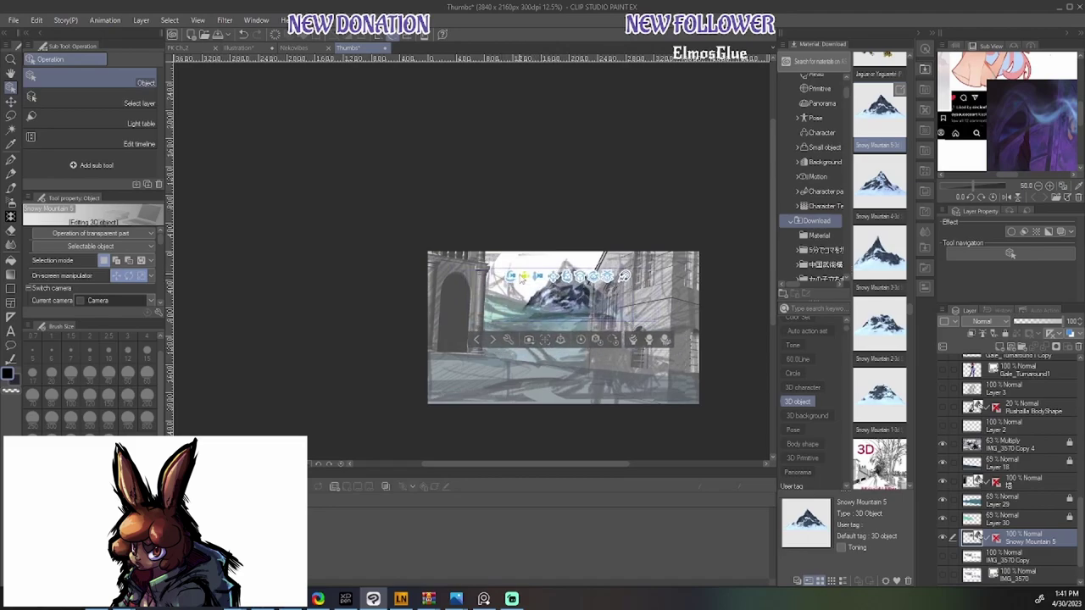
click(1019, 521)
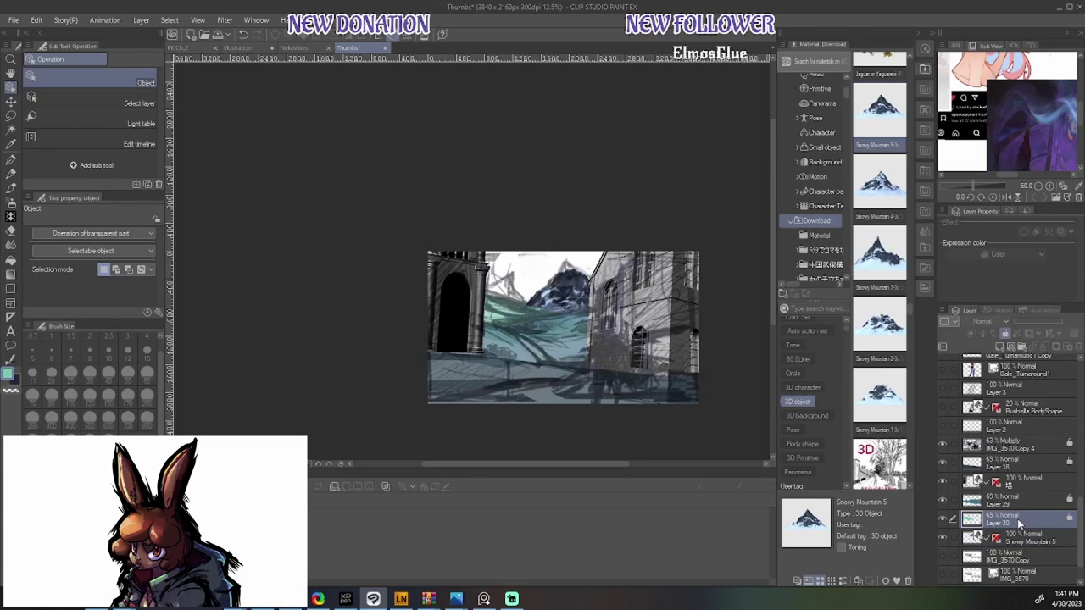
click(1022, 538)
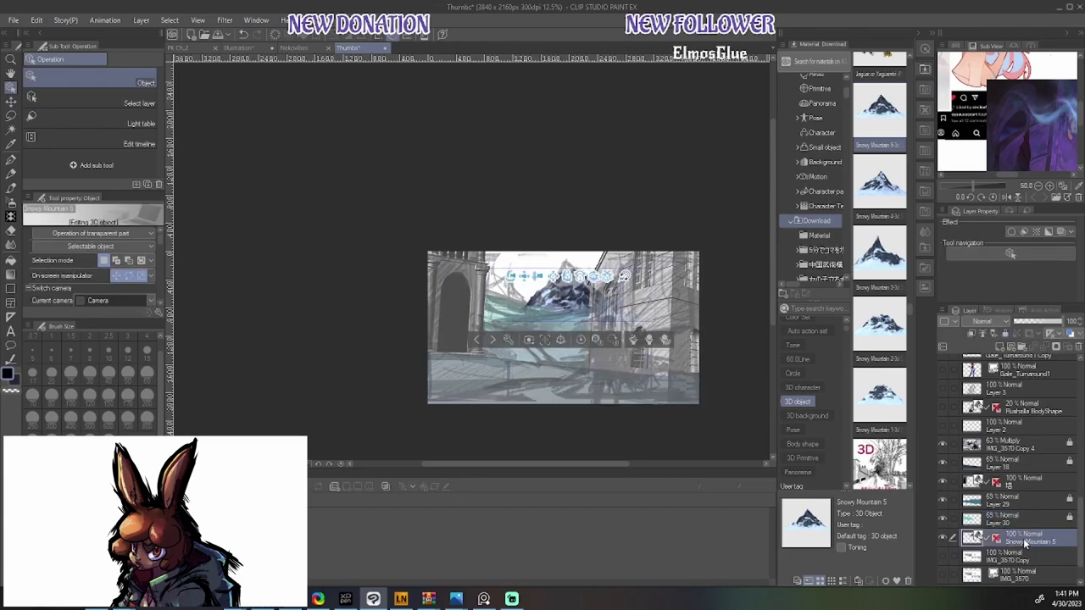
drag(549, 295, 512, 282)
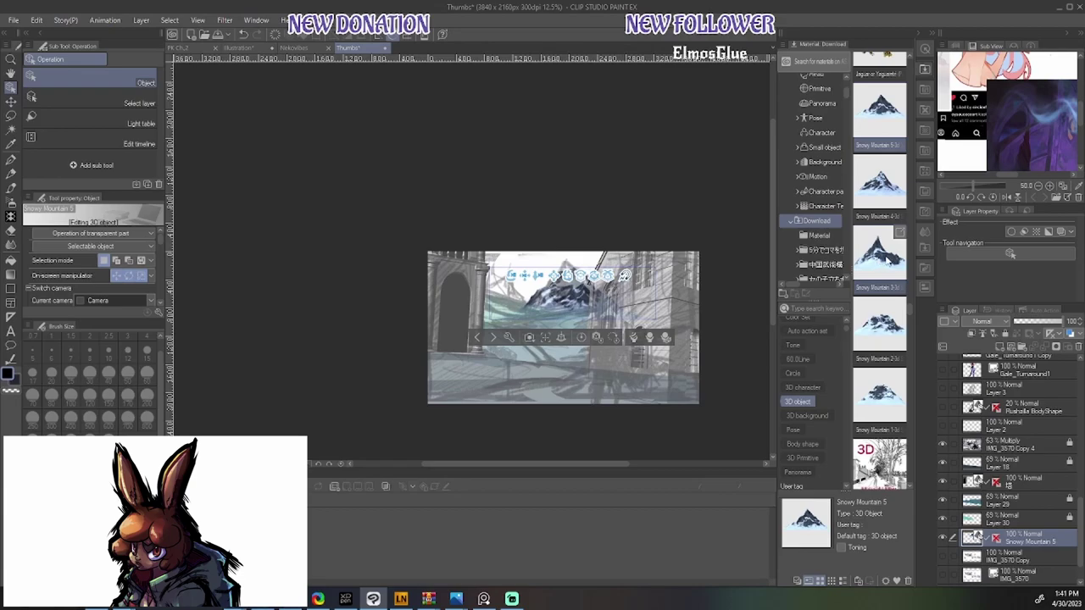
Add the Snowy Mountain 3 model to the same 3D layer as Snowy Mountain 5
drag(889, 257, 710, 375)
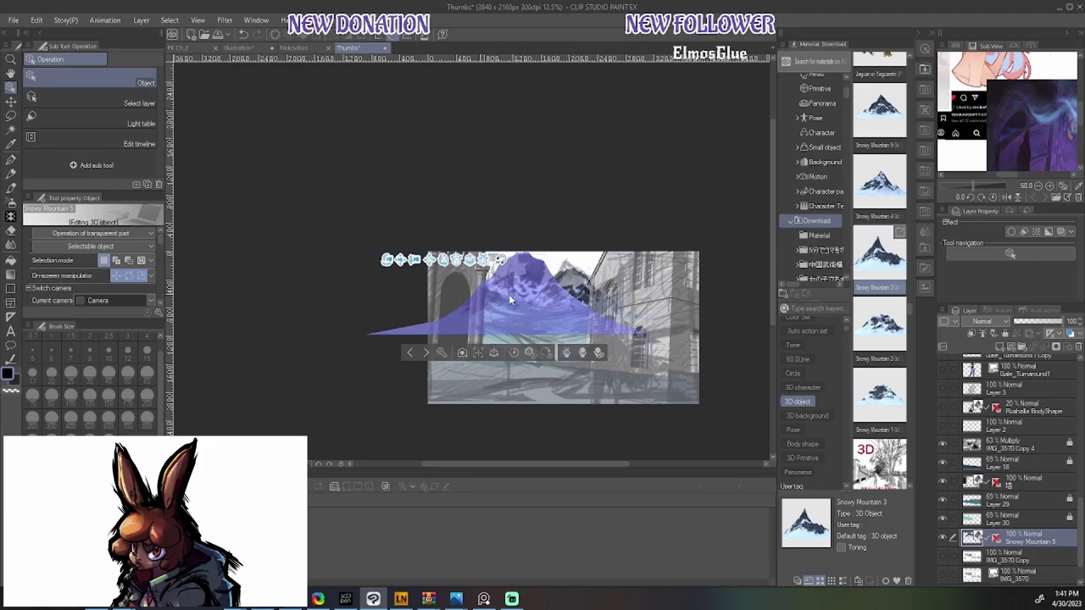
click(508, 296)
Duplicate the mountain layer's camera and orbit Camera 2 to a raised, angled view of both mountains
click(152, 301)
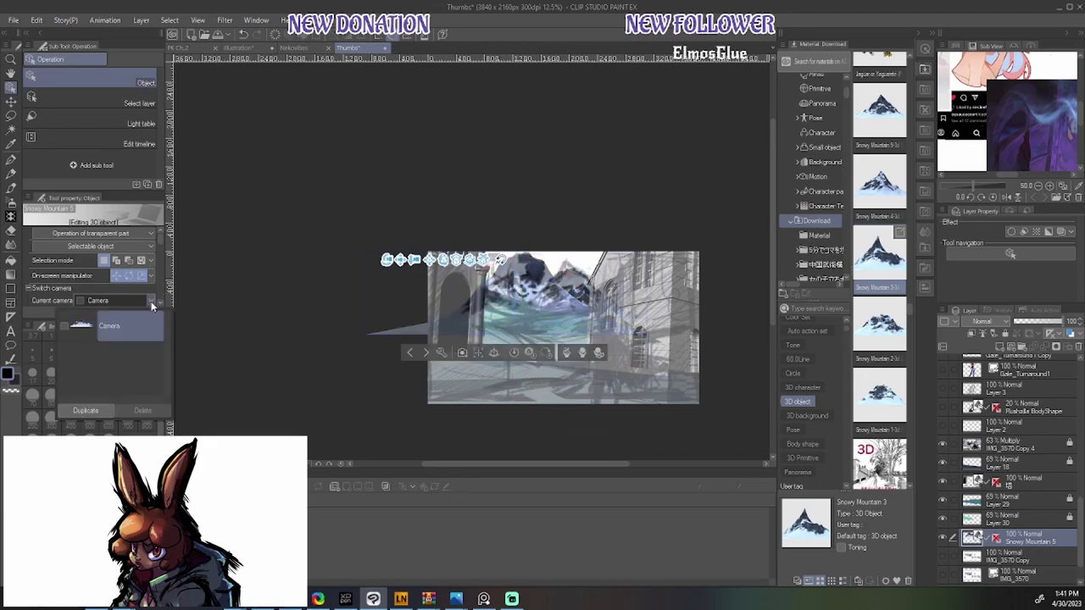
click(88, 410)
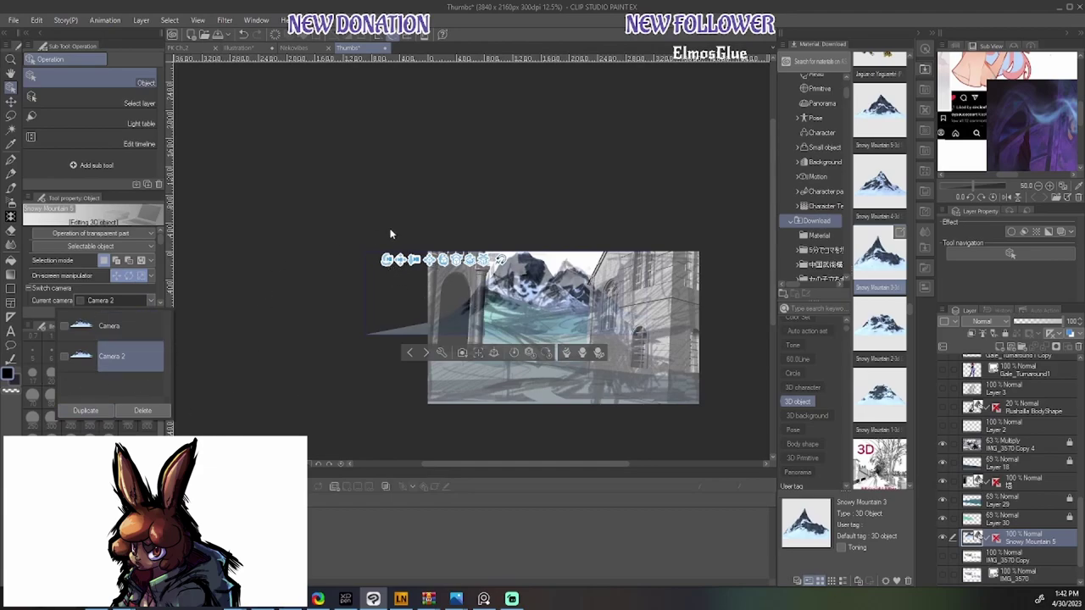
click(386, 263)
drag(389, 270, 599, 395)
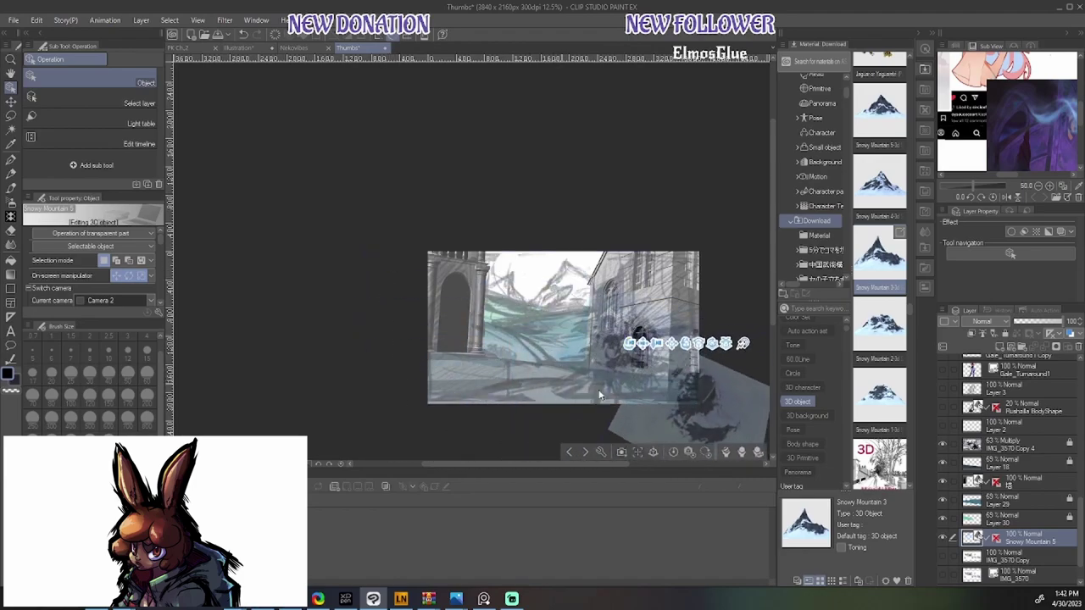
Move Snowy Mountain 3 back beside the other mountain in the Camera 2 view, and check the result through the original Camera
click(722, 414)
drag(678, 396, 514, 364)
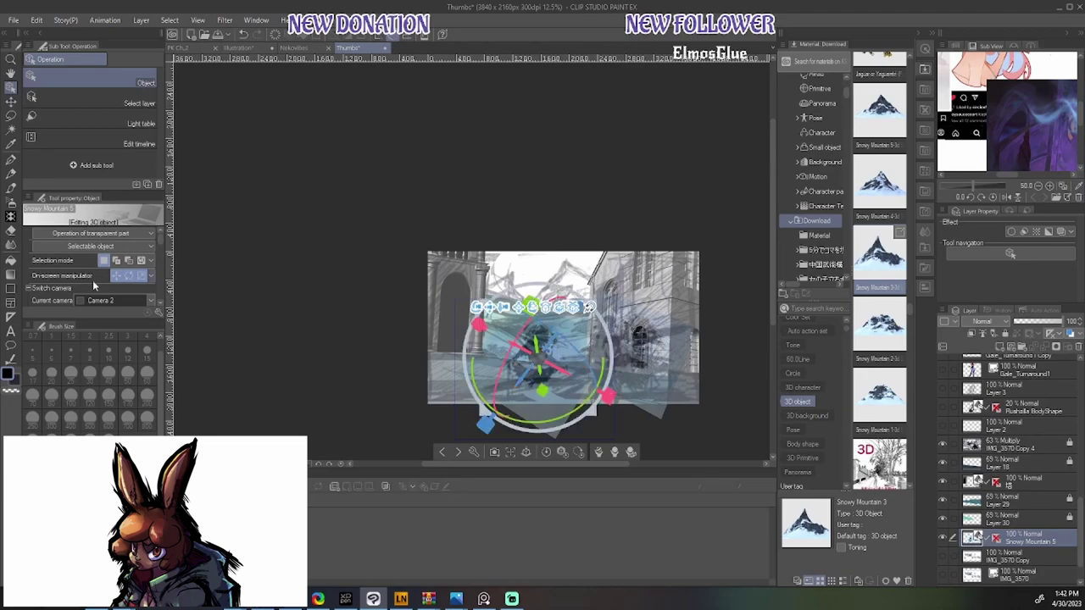
click(140, 300)
click(125, 325)
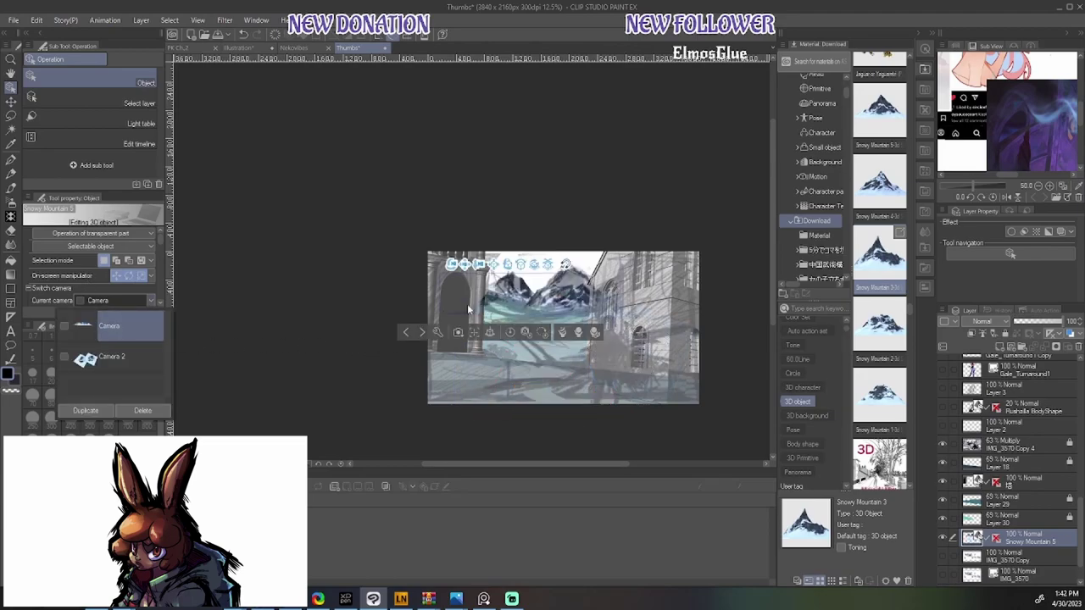
Shift Snowy Mountain 3 farther toward the tower side in Camera 2 and return to the original Camera view
click(119, 360)
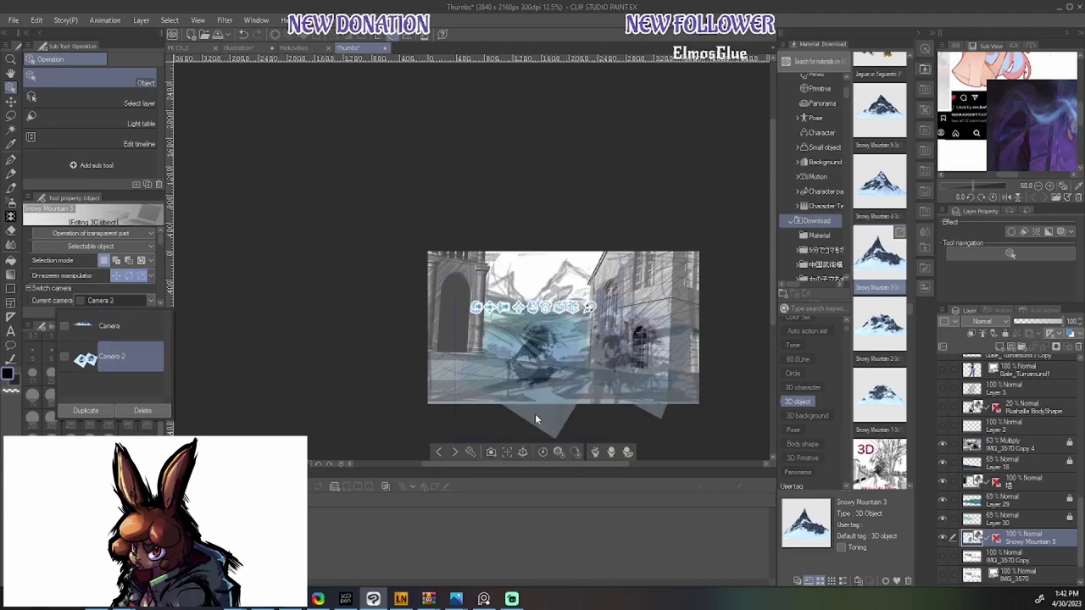
click(536, 348)
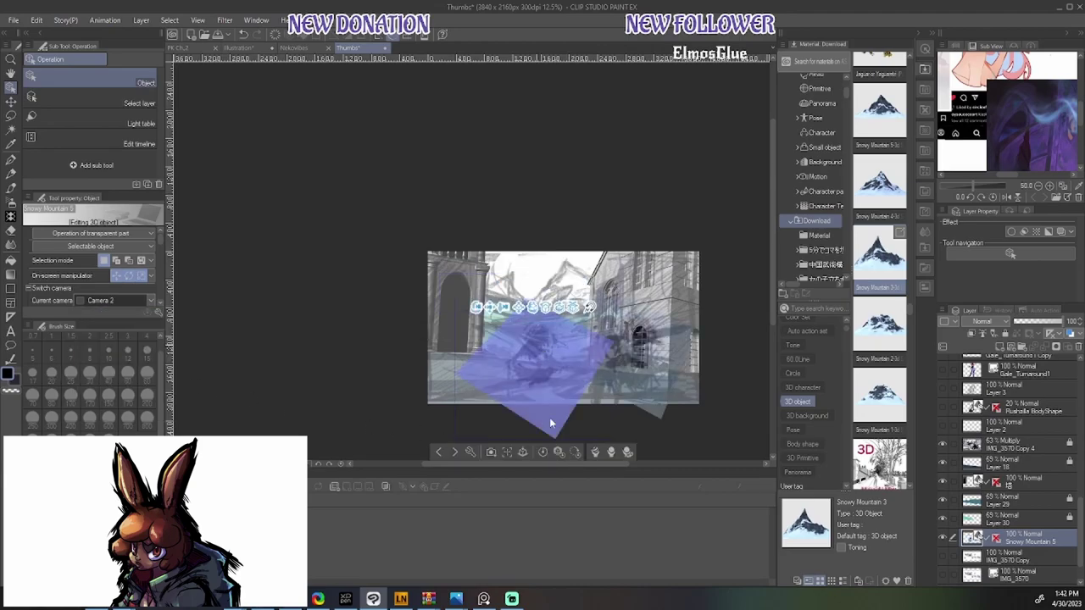
click(543, 354)
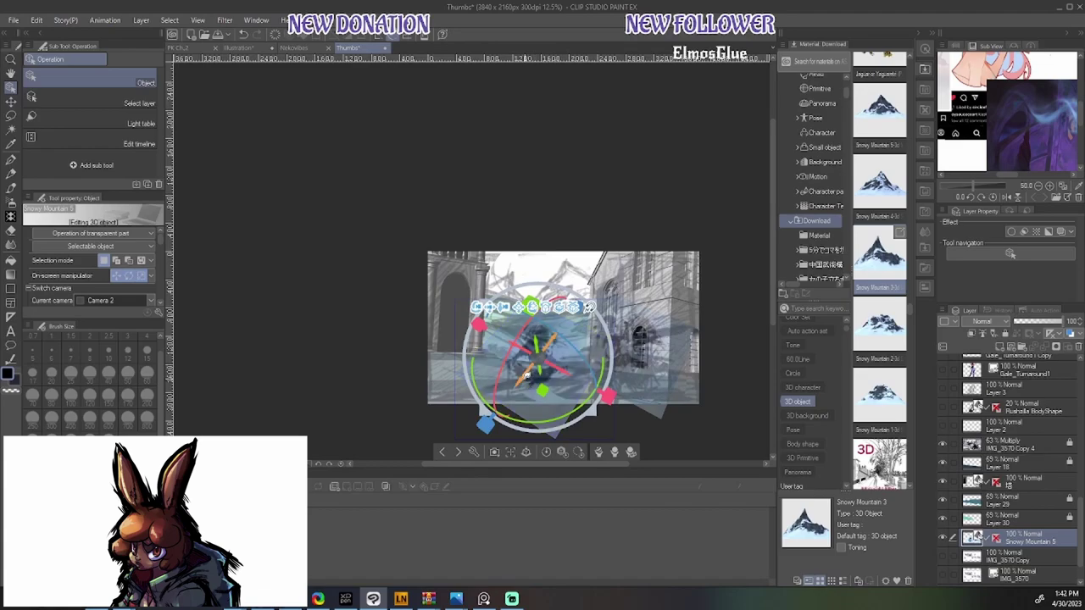
click(153, 301)
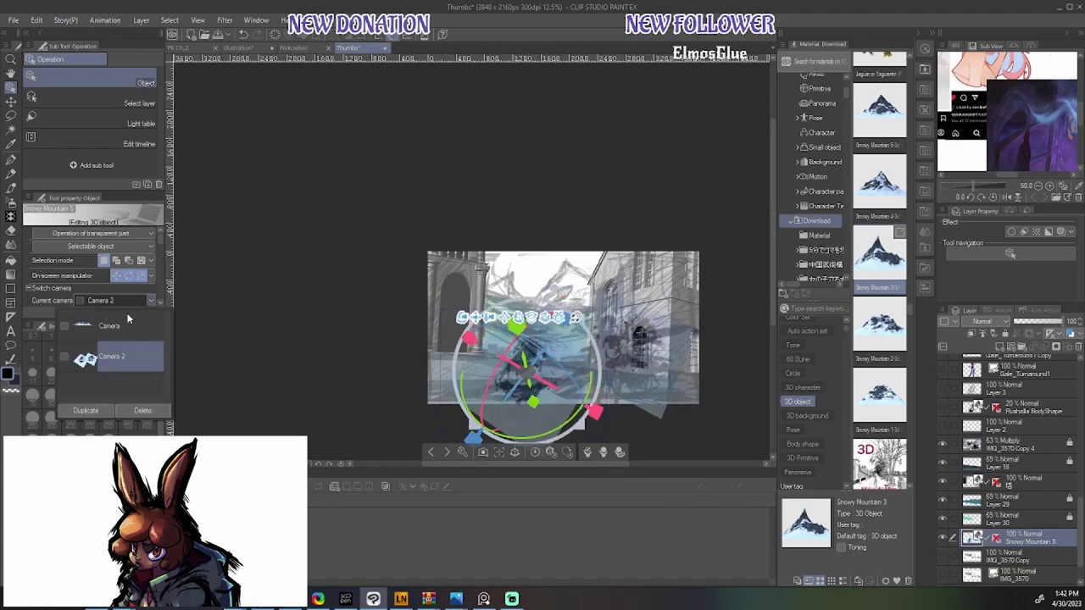
click(115, 325)
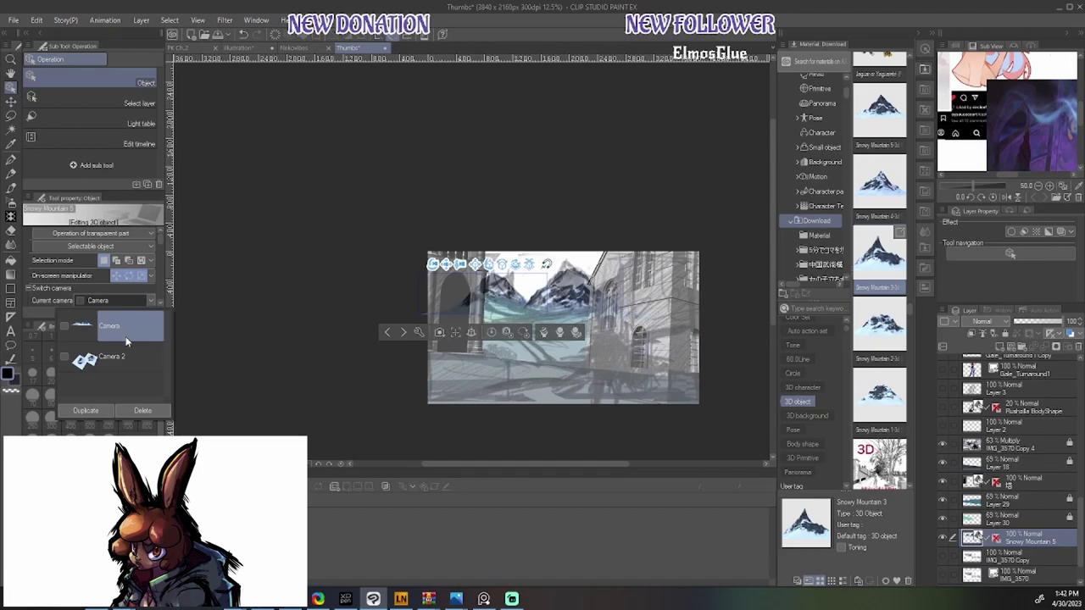
Tilt Snowy Mountain 3 and adjust its height to match the sketched peak beside the tower, checking it against the color layers
click(496, 313)
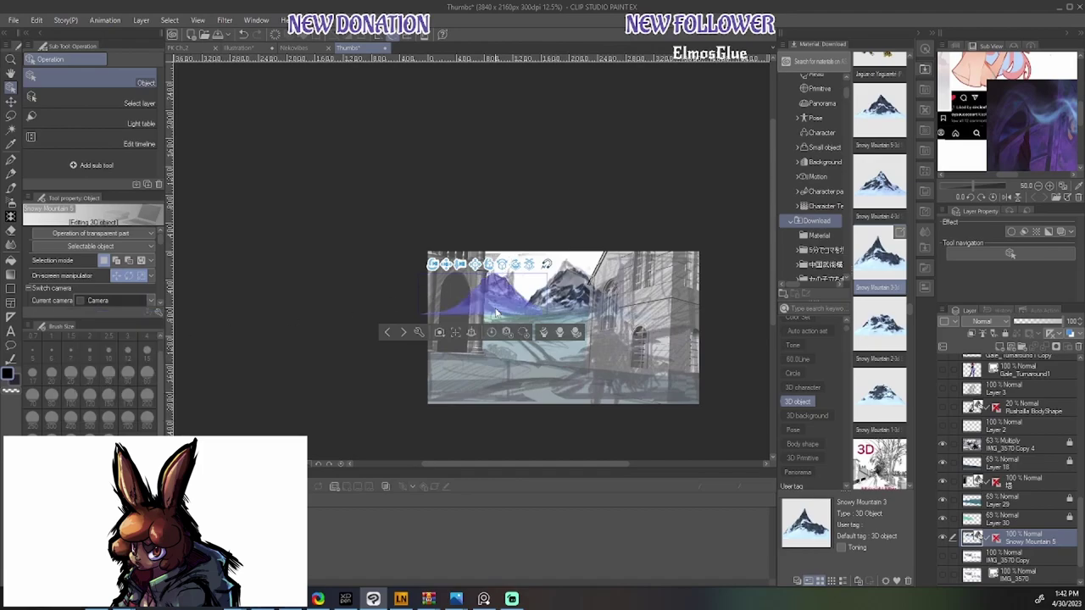
click(497, 315)
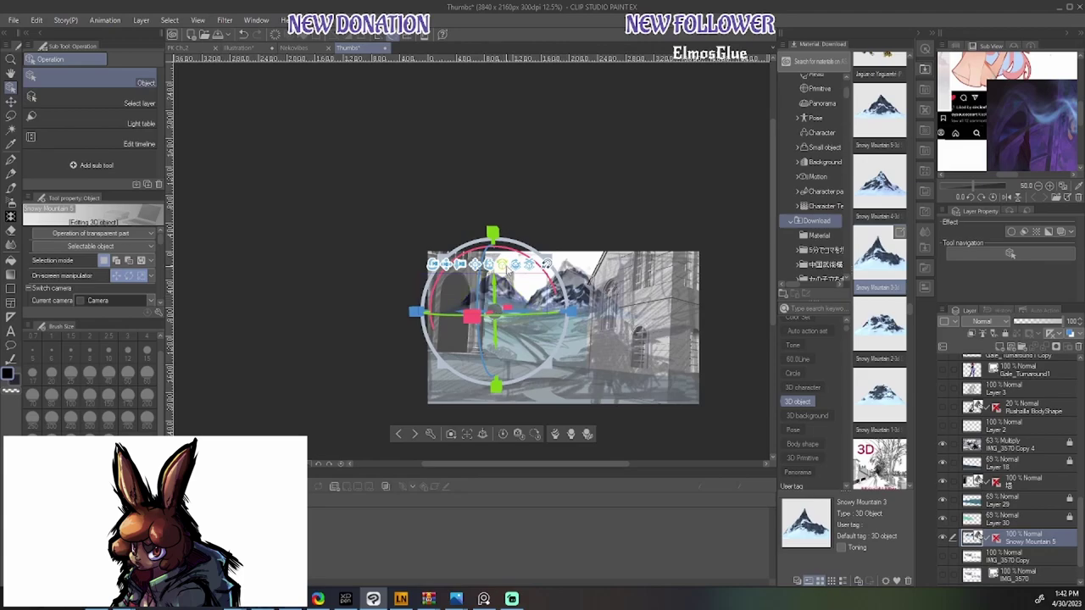
drag(509, 267, 536, 253)
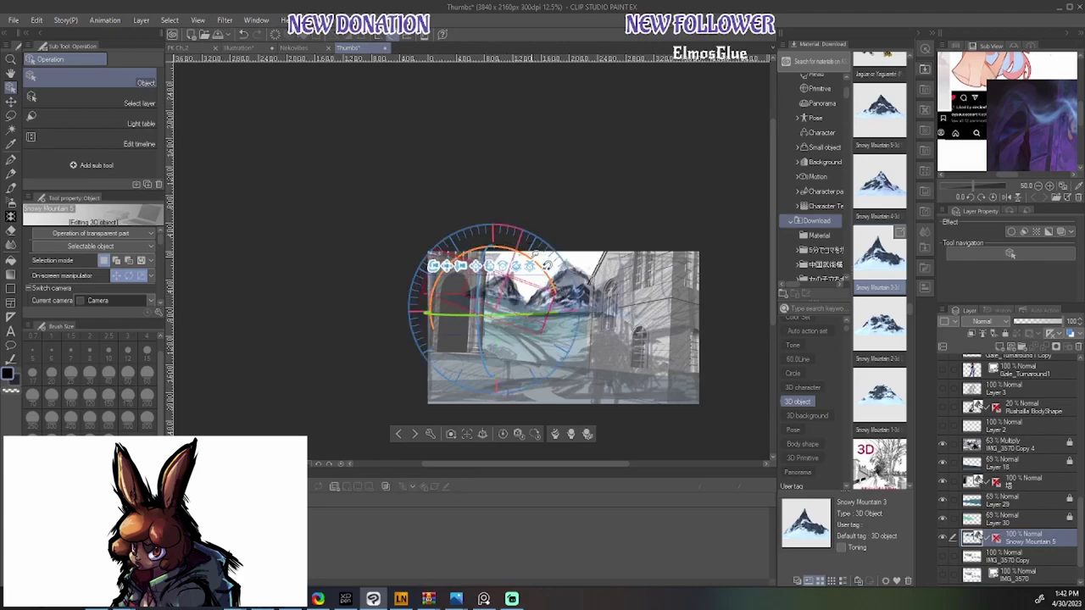
mouse_move(509, 306)
mouse_down()
mouse_move(500, 288)
mouse_move(499, 298)
mouse_up()
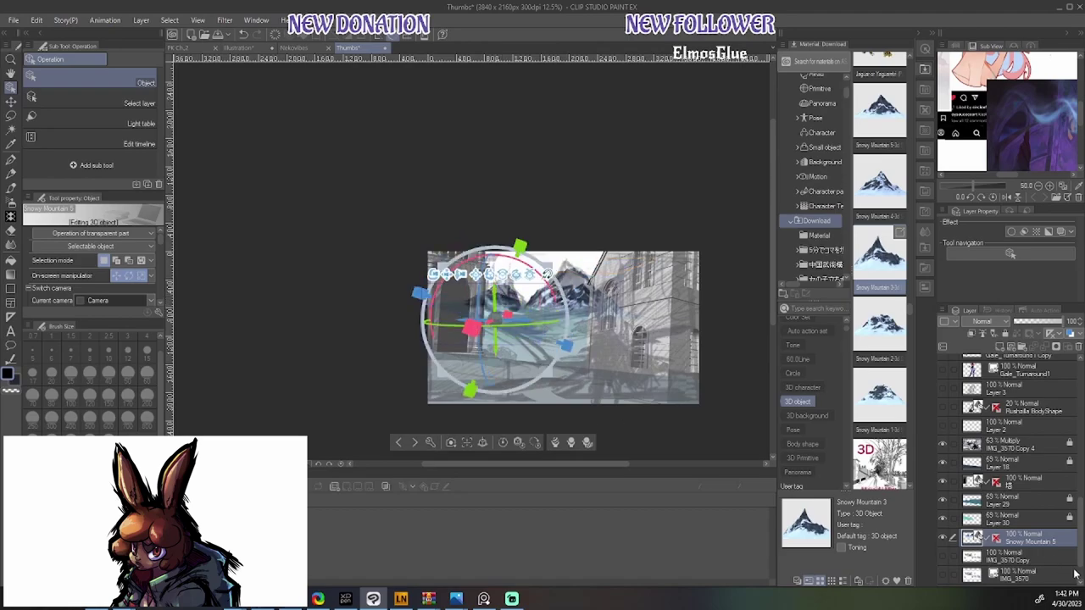
click(1026, 503)
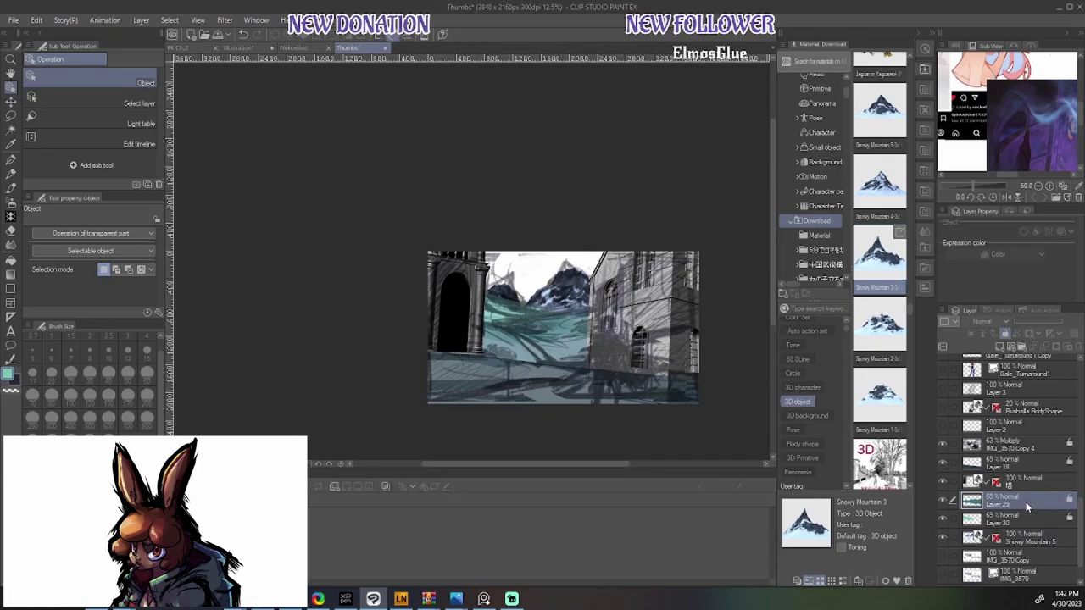
click(1032, 540)
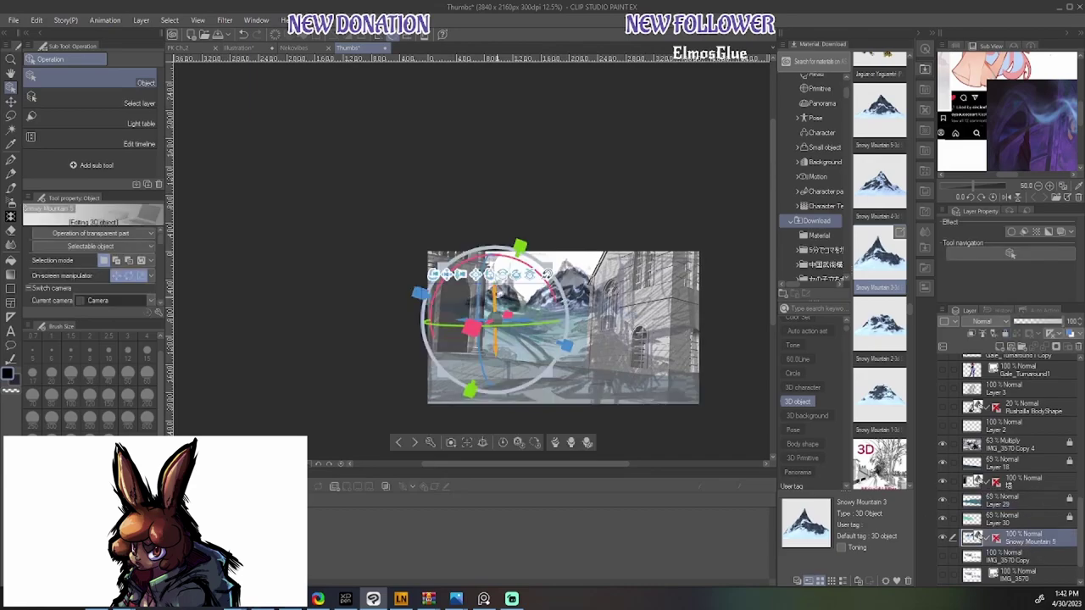
click(499, 293)
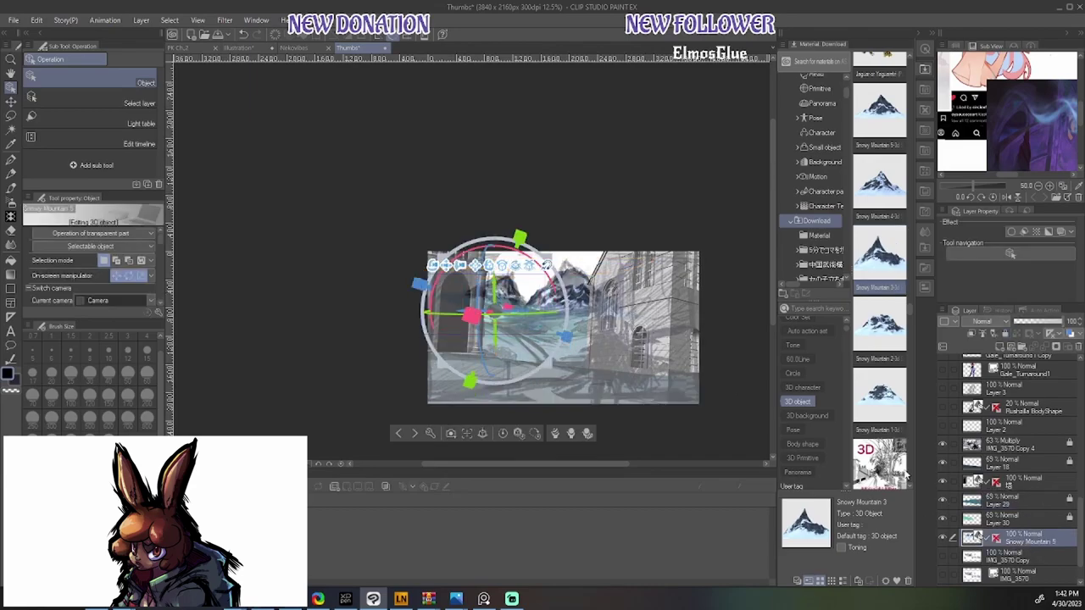
Switch the mountain layer to Camera 2 and hide the sketch, Layer 18, building and Layer 29 layers
click(1032, 522)
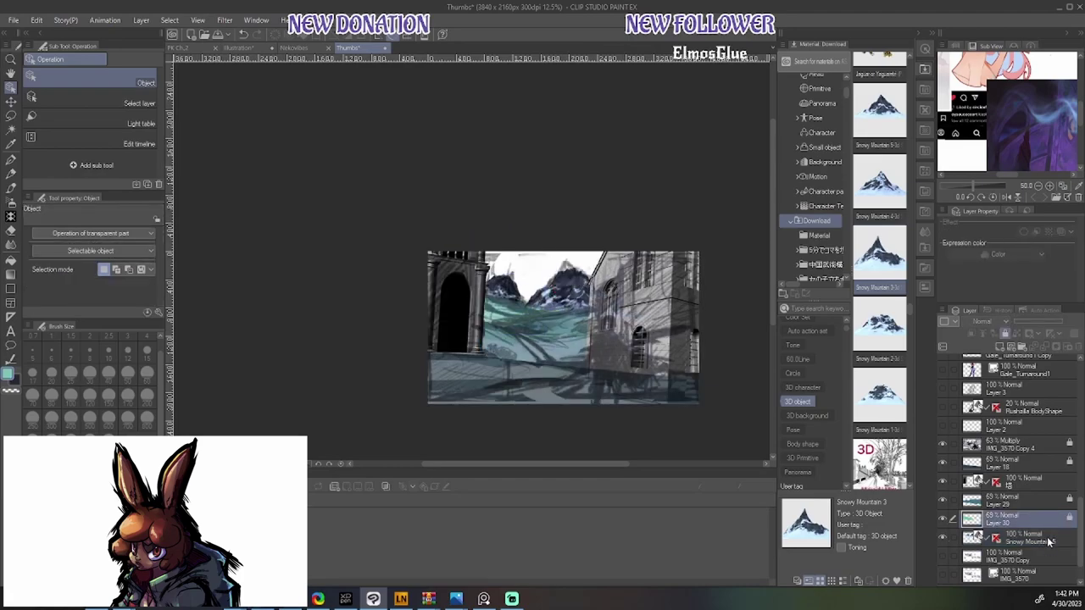
click(1049, 542)
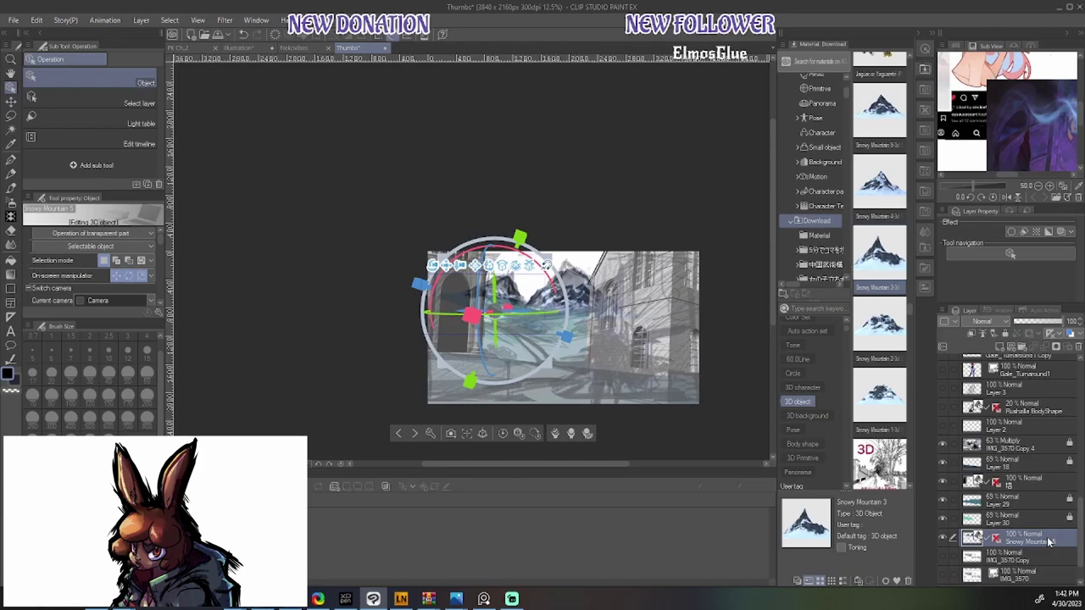
click(148, 297)
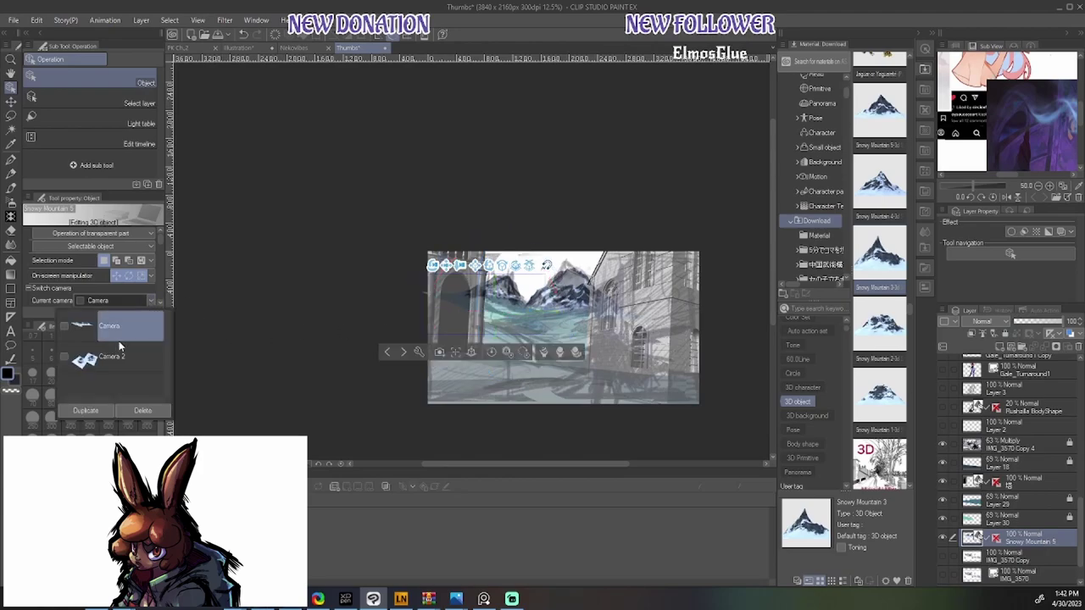
click(126, 360)
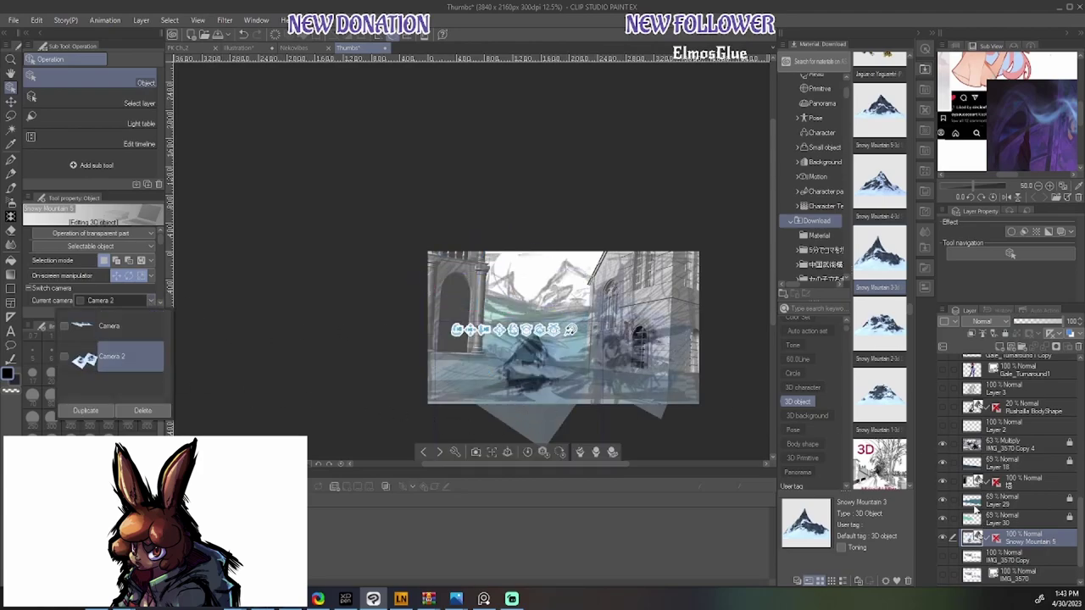
click(943, 450)
click(943, 447)
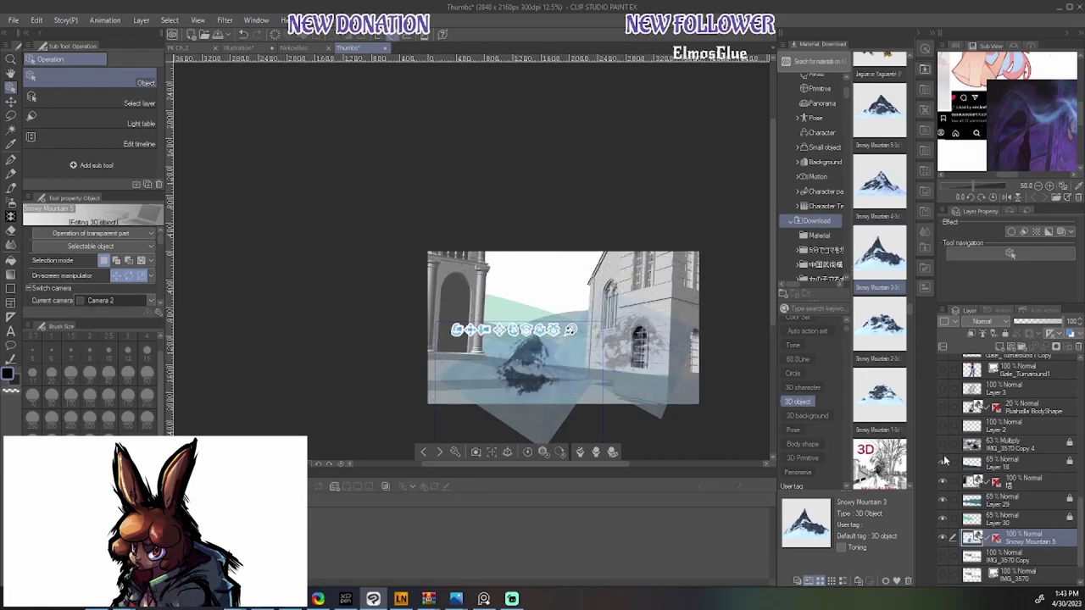
click(940, 511)
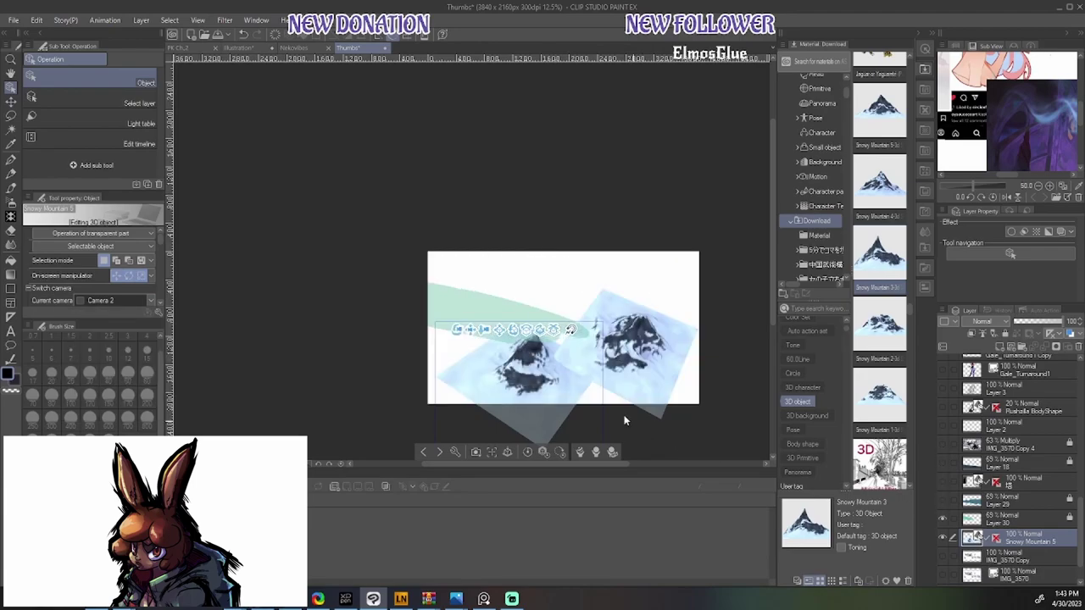
Rotate the tower-side snowy mountain in the Camera 2 view and view it through the original Camera
click(536, 371)
drag(583, 401, 490, 424)
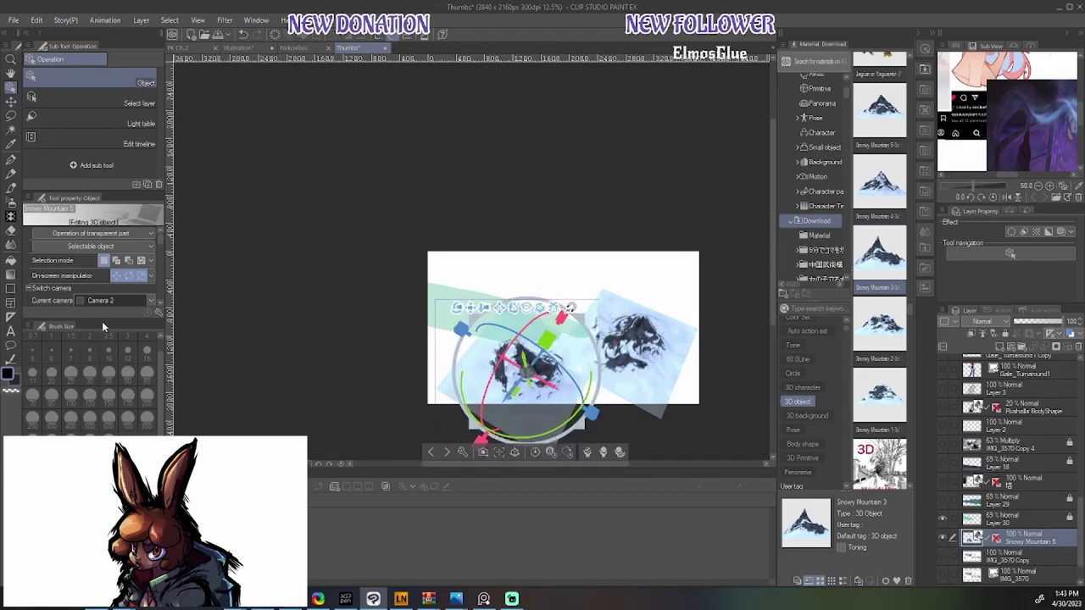
click(150, 296)
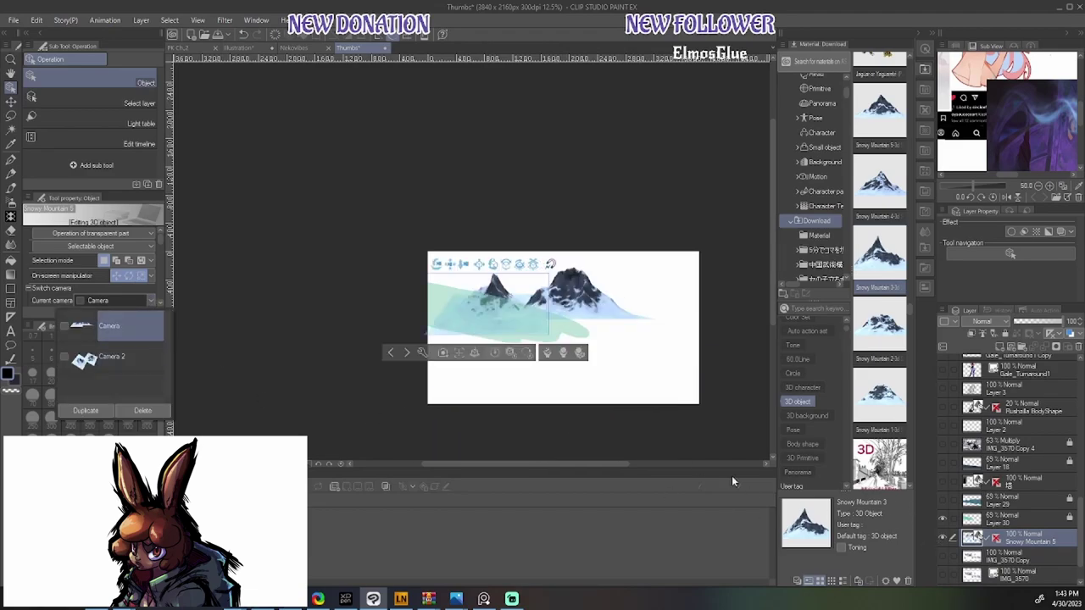
Show Layer 29, the building layer, Layer 18 and the IMG_3570 Copy 4 sketch again
click(943, 499)
click(940, 480)
click(942, 463)
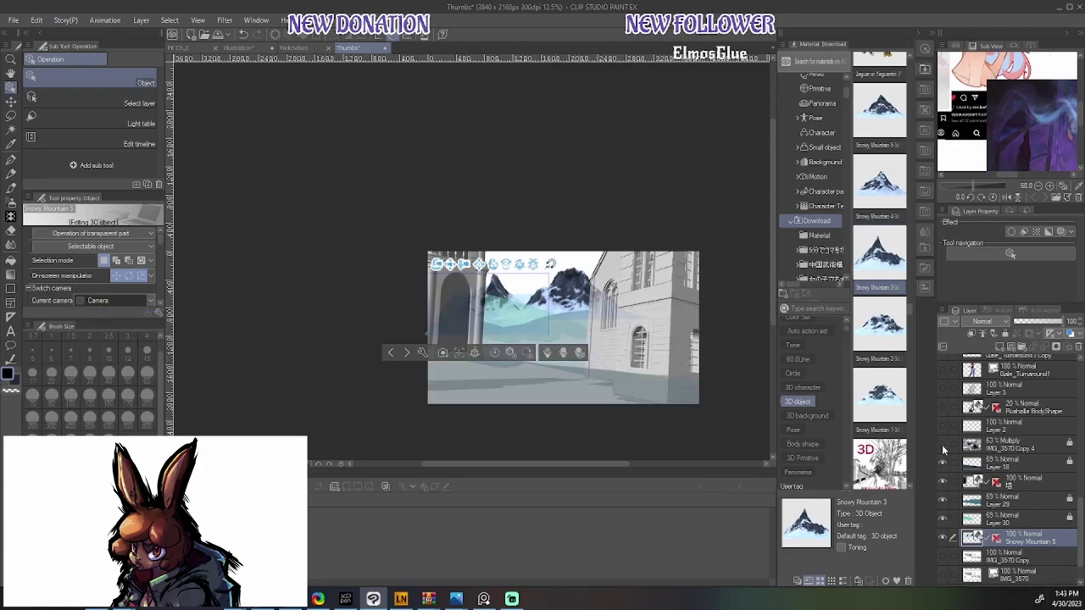
click(941, 444)
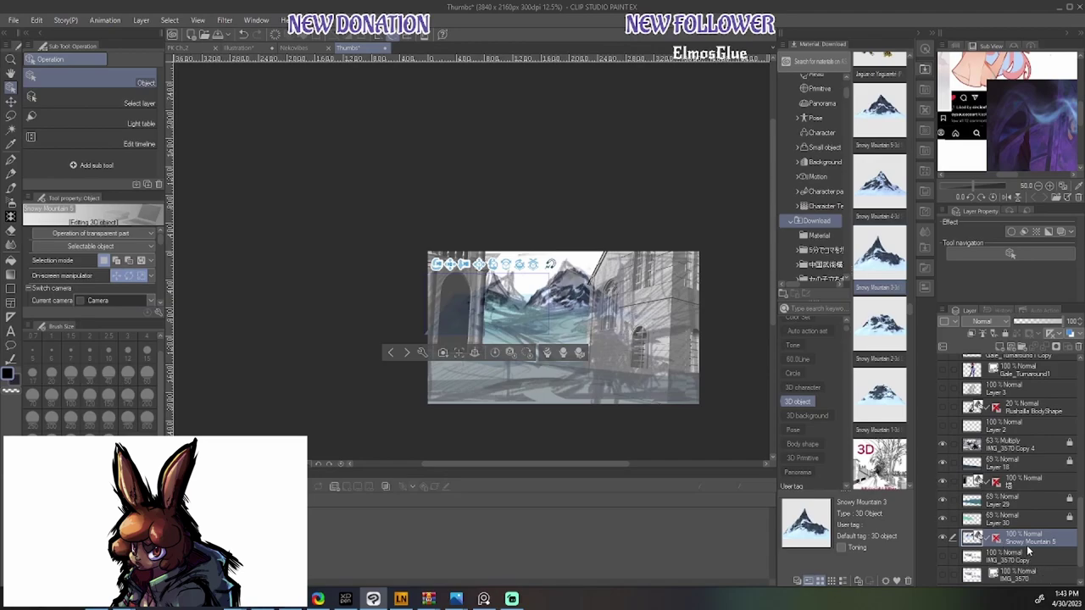
Rotate the tower-side snowy mountain further in Camera 2 and return to the original Camera view
click(147, 300)
click(127, 356)
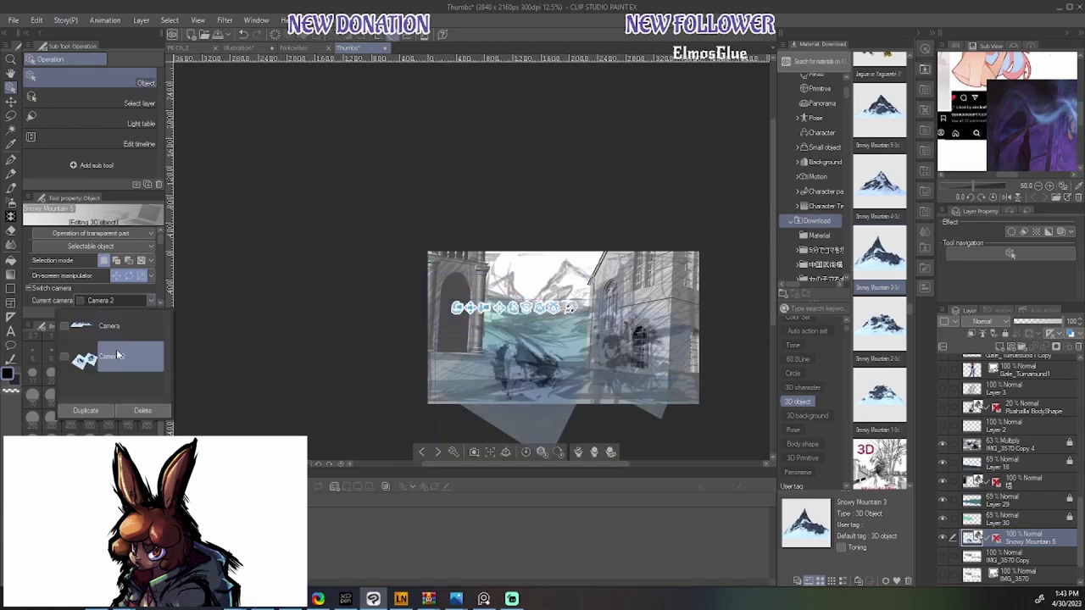
click(521, 356)
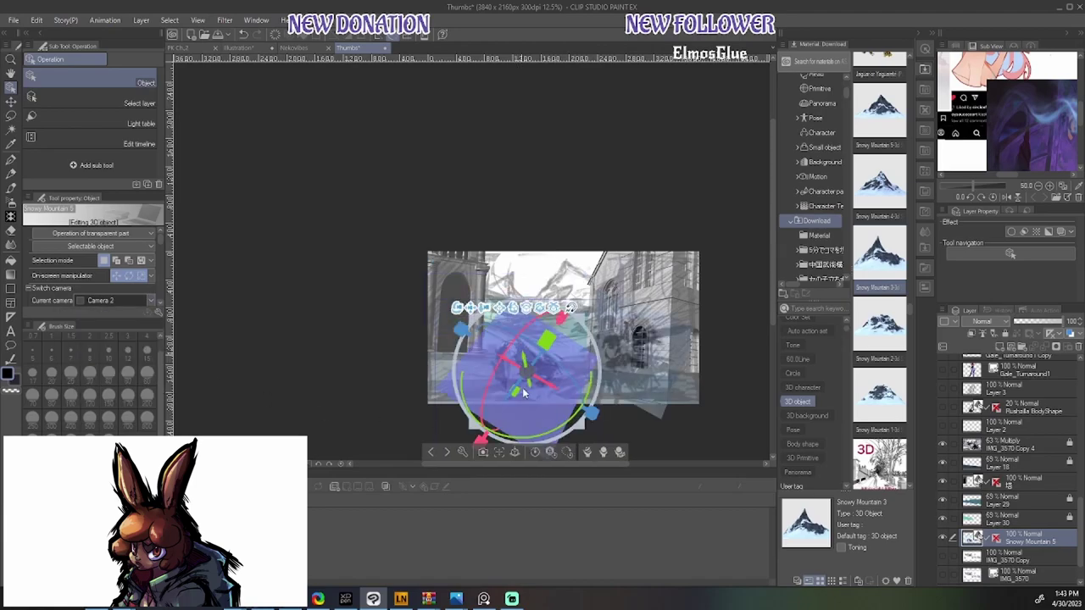
drag(516, 433, 571, 332)
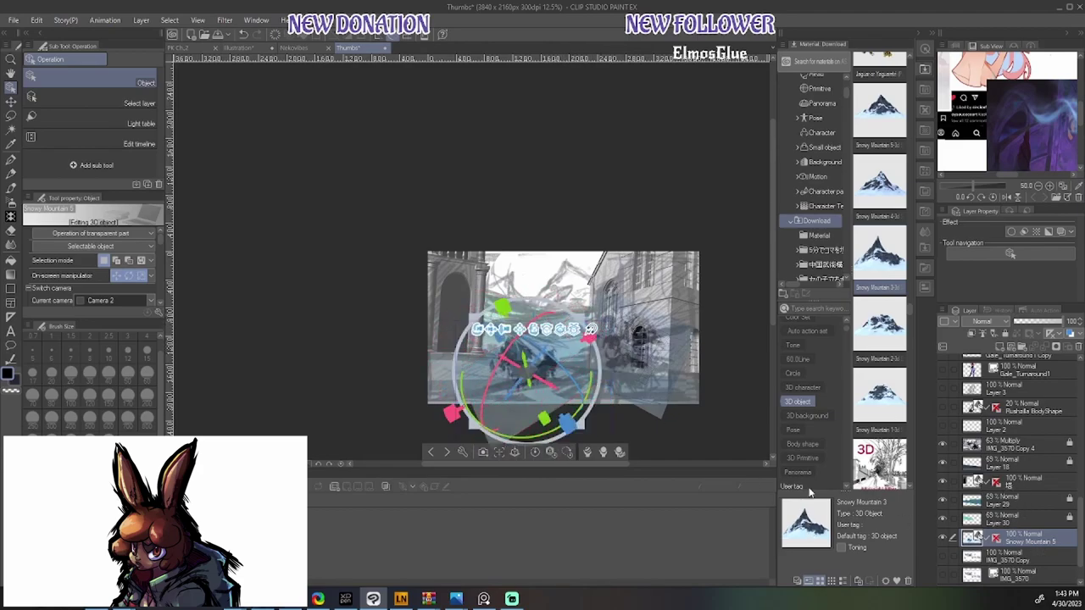
click(149, 300)
click(108, 325)
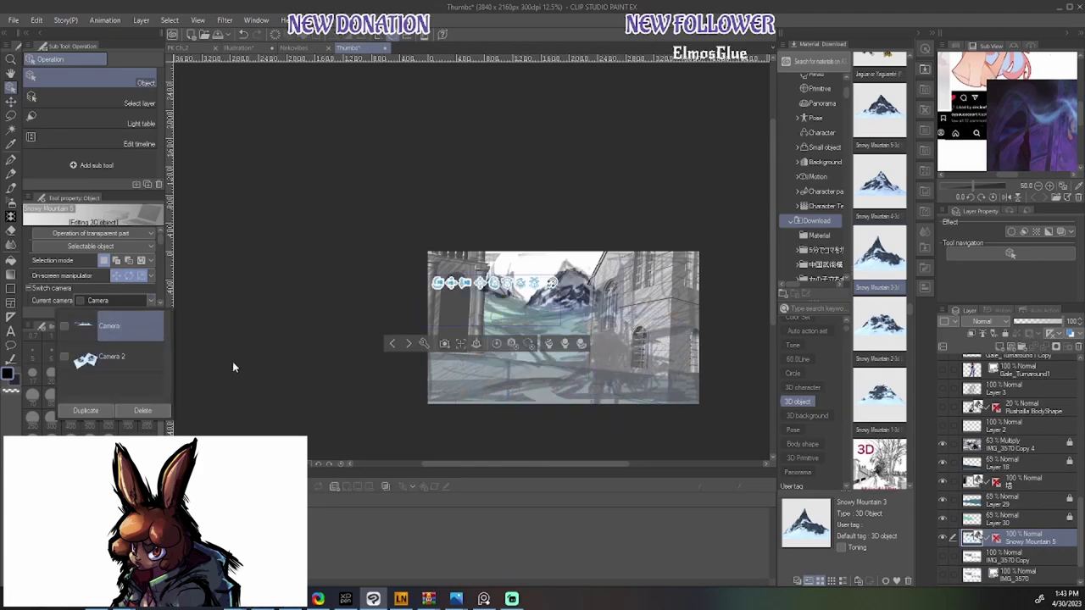
Shift the tower-side mountain slightly toward the other peak and check the composition with the IMG_3570 Copy 4 sketch layer selected
click(500, 305)
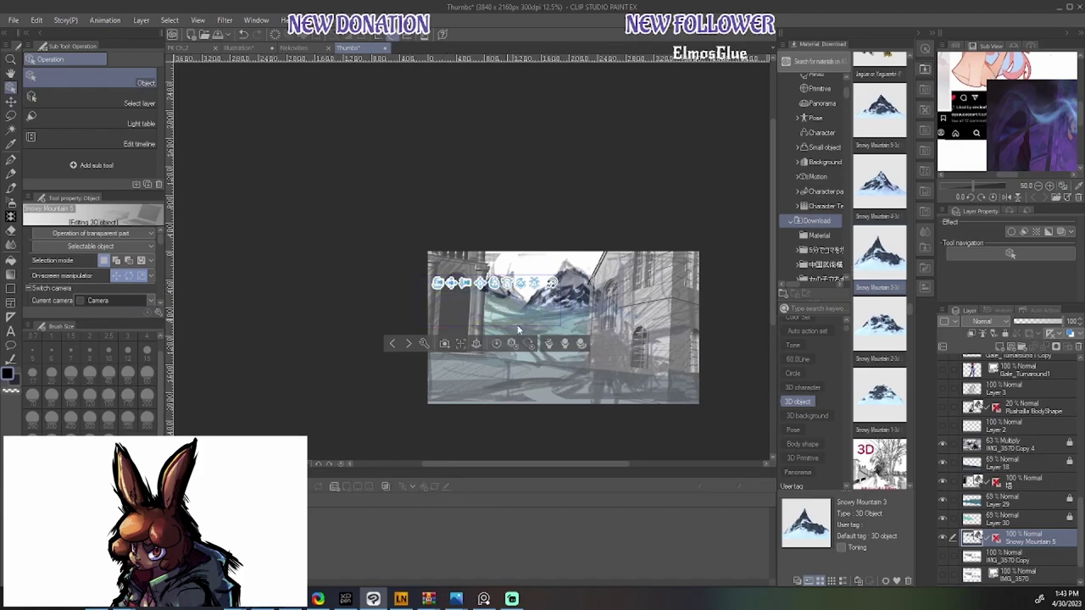
click(503, 305)
click(527, 311)
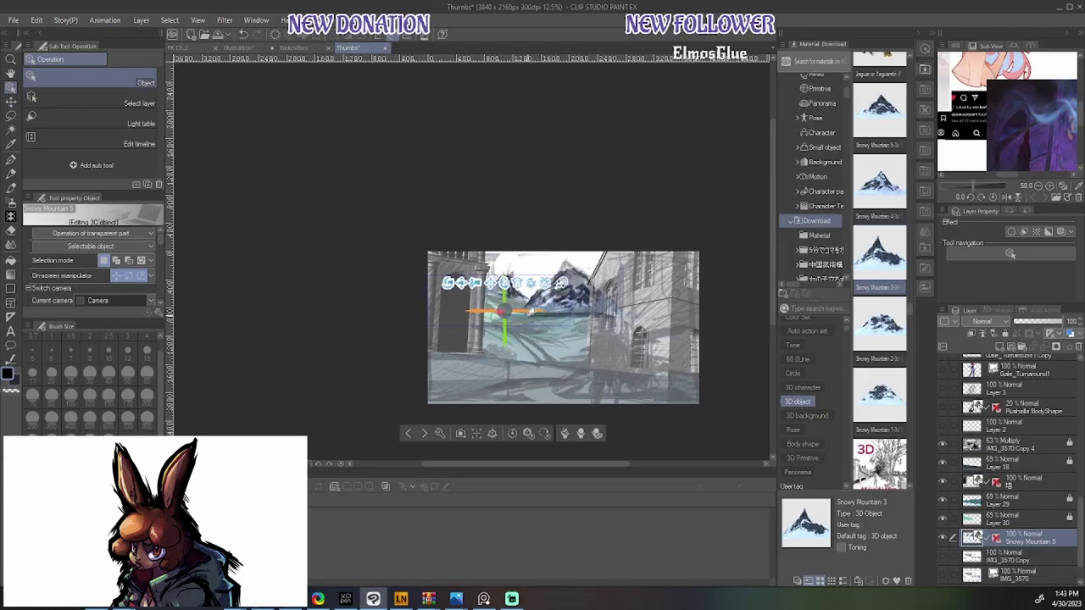
click(532, 312)
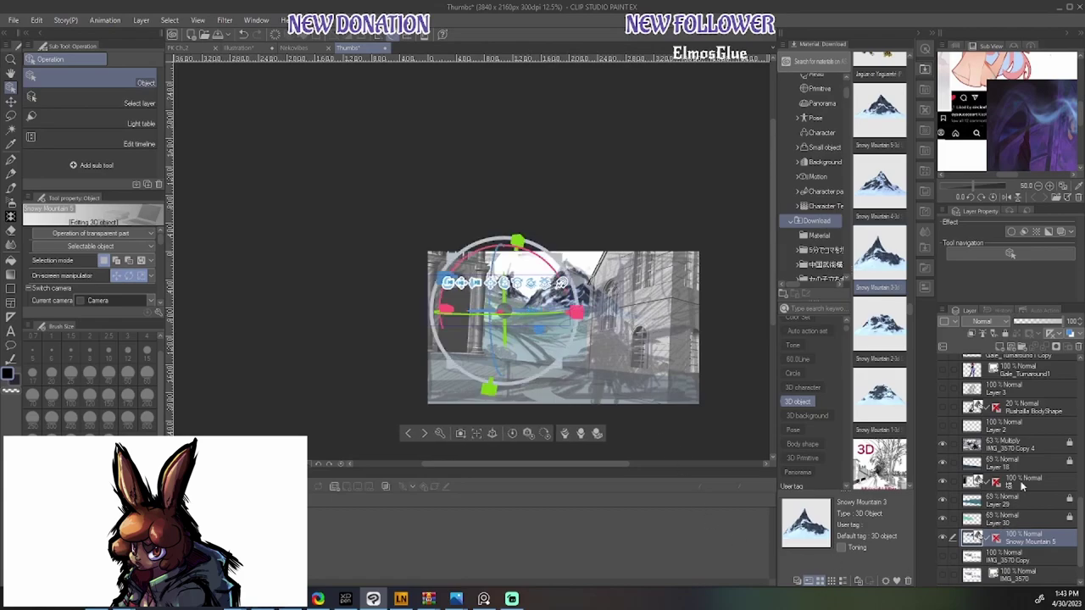
click(1022, 485)
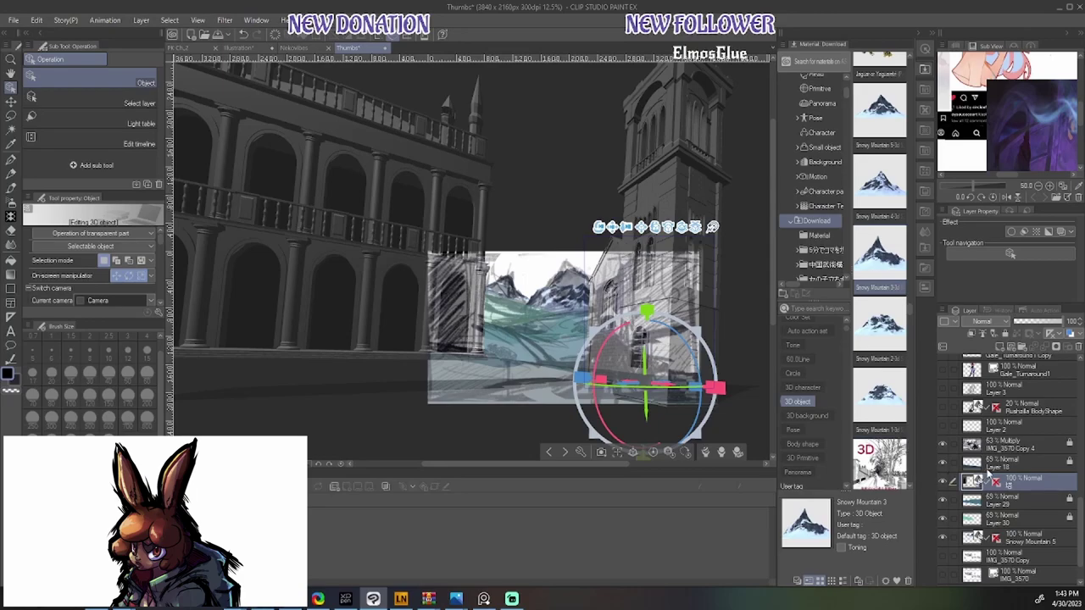
click(1021, 444)
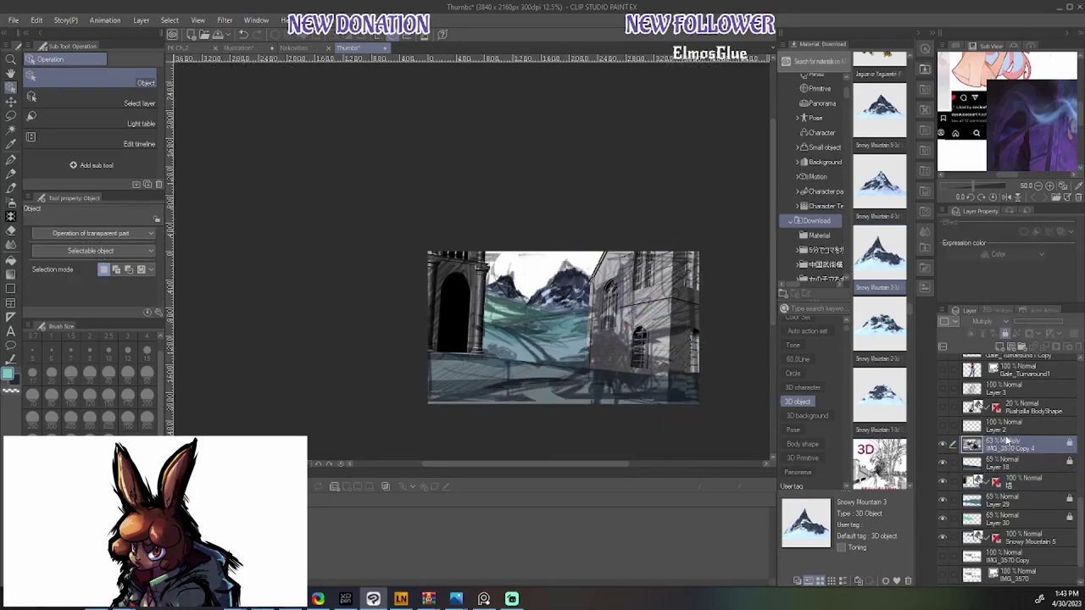
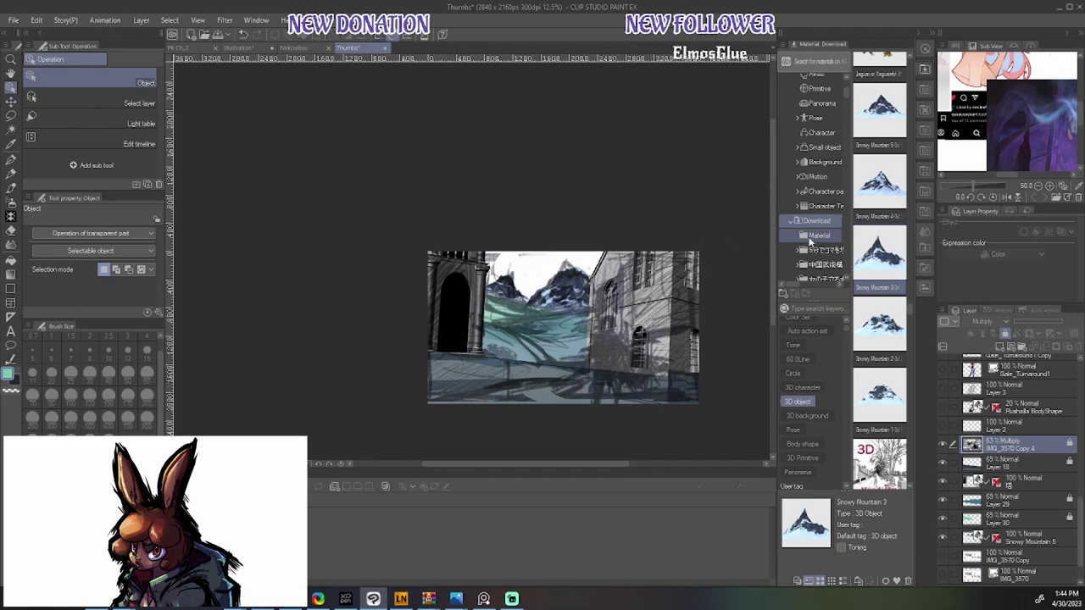
Remove the 3D object tag filter from the downloaded materials and look over the unfiltered list
scroll(877, 288, down, 5)
click(799, 403)
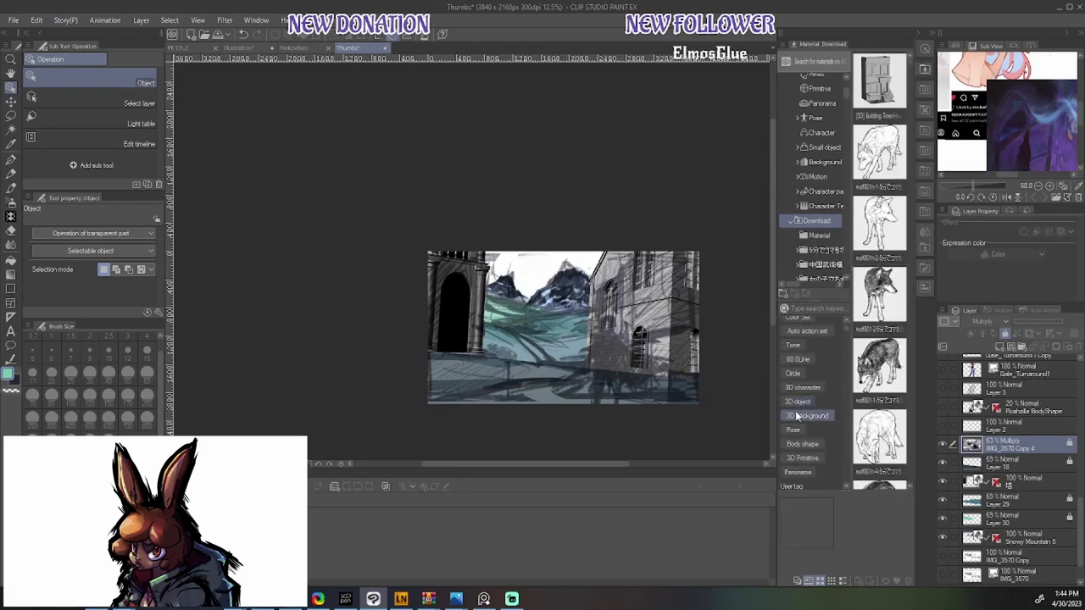
click(878, 224)
Redirect the building layer's directional light to put the facades mostly in shadow, and check it with the sketch layer selected
click(1033, 480)
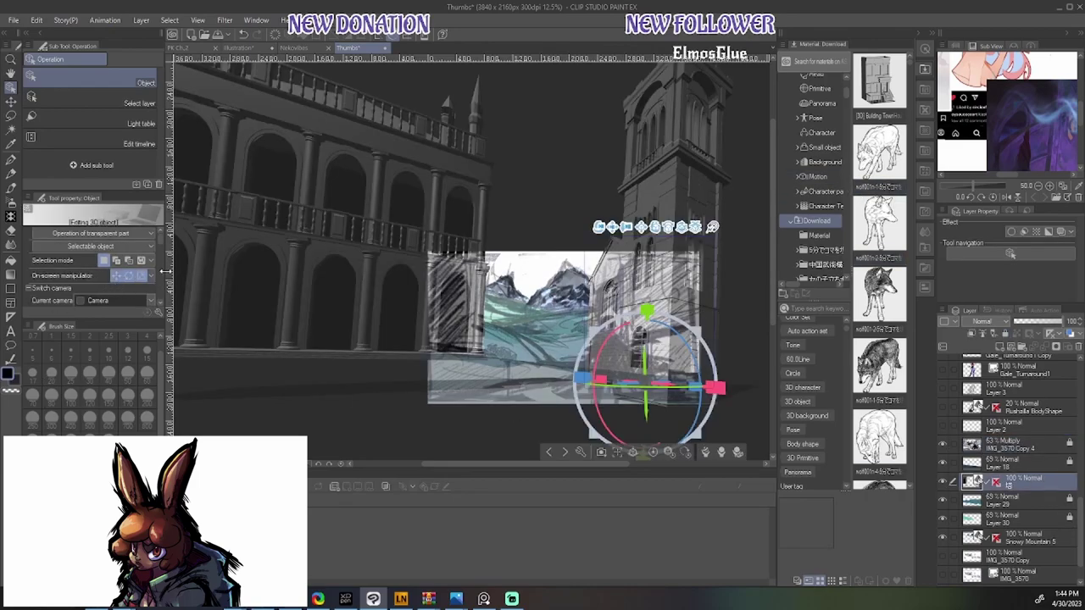
scroll(162, 245, down, 2)
scroll(162, 254, down, 5)
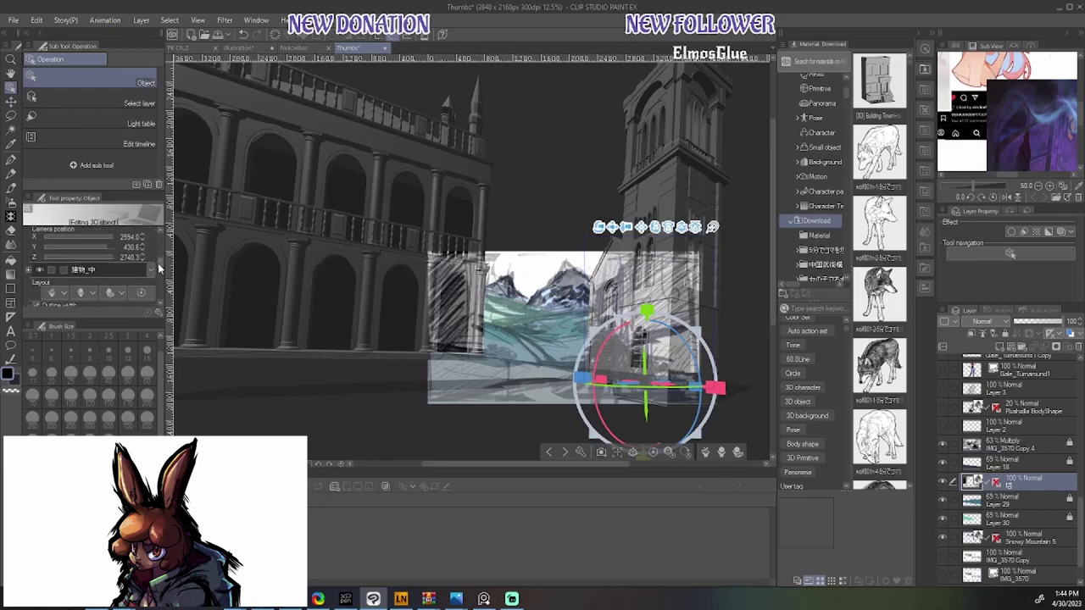
scroll(162, 284, down, 1)
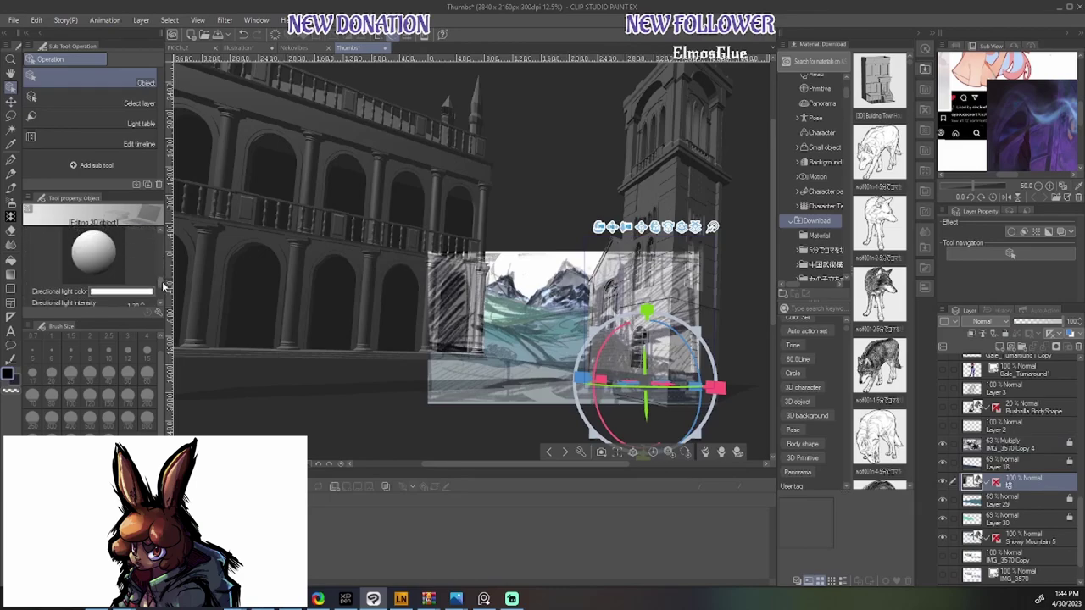
mouse_move(91, 246)
mouse_down()
mouse_move(79, 278)
mouse_move(144, 280)
mouse_move(49, 233)
mouse_move(31, 249)
mouse_up()
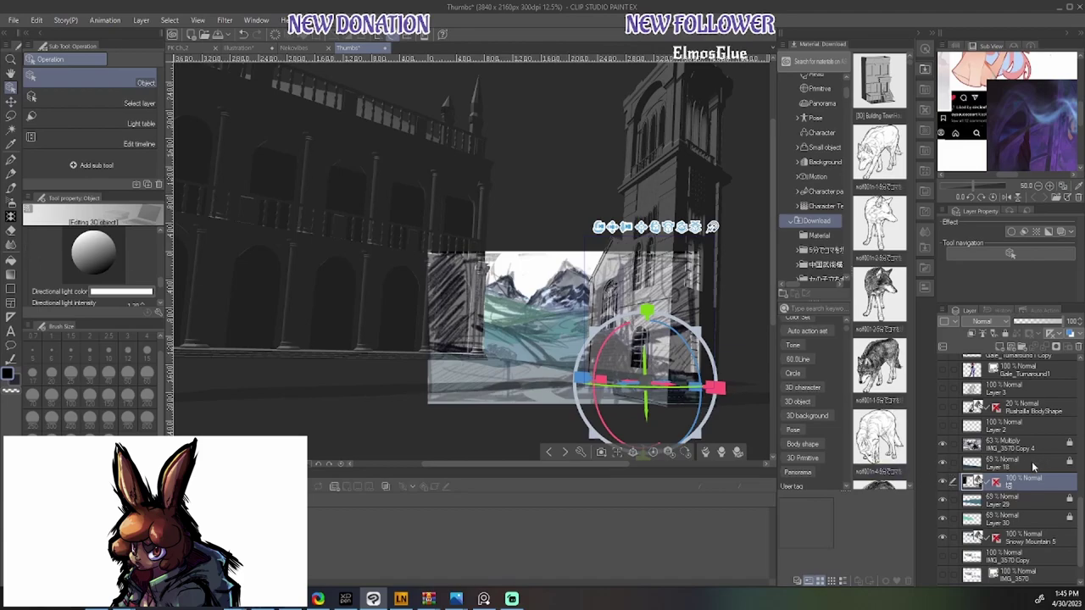
click(1030, 447)
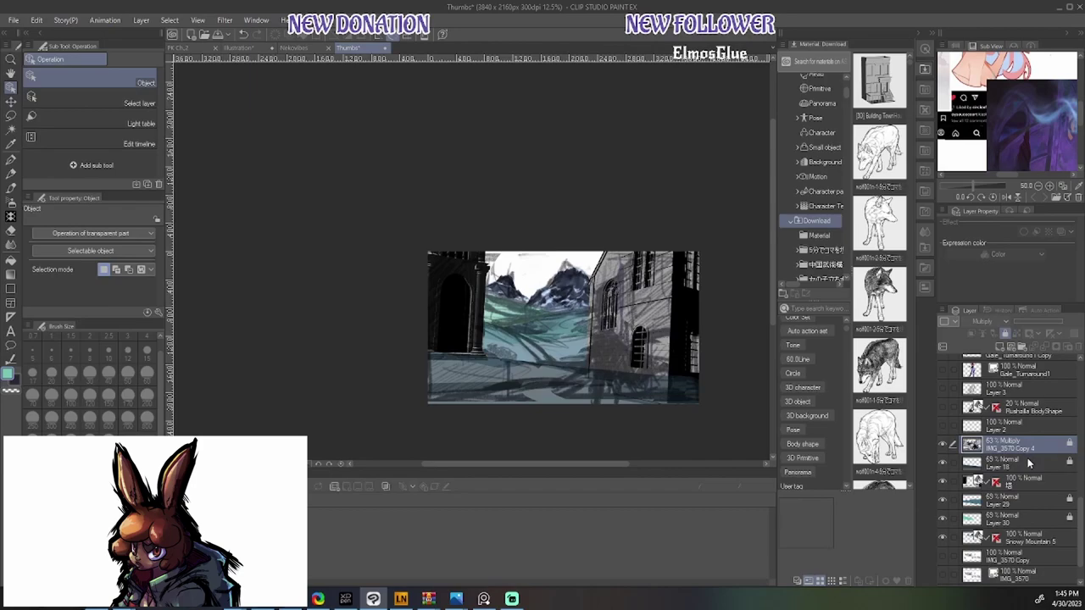
scroll(1022, 467, up, 3)
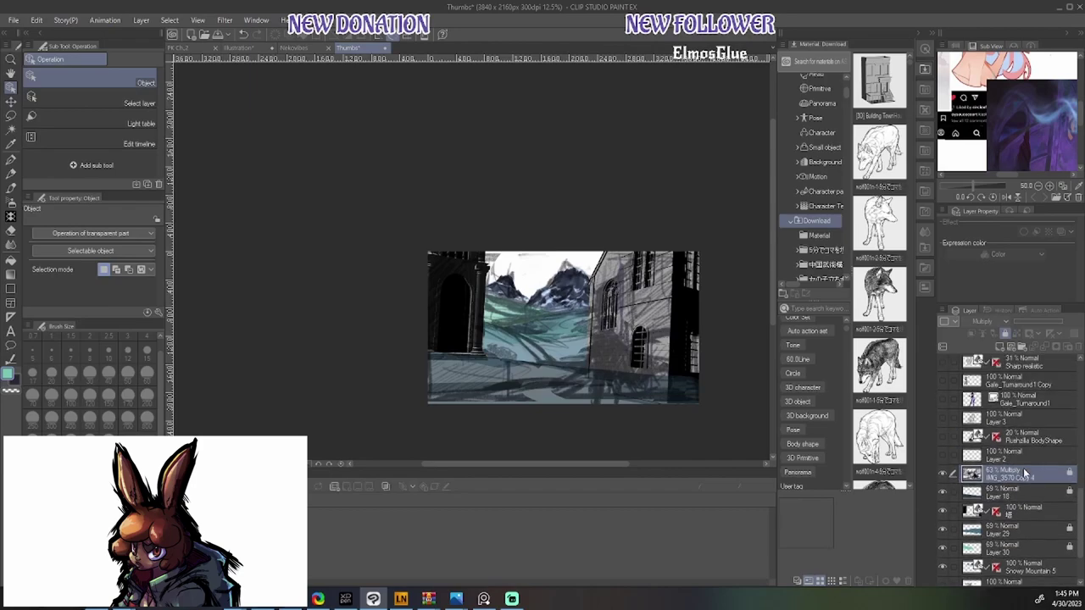
scroll(1022, 503, down, 1)
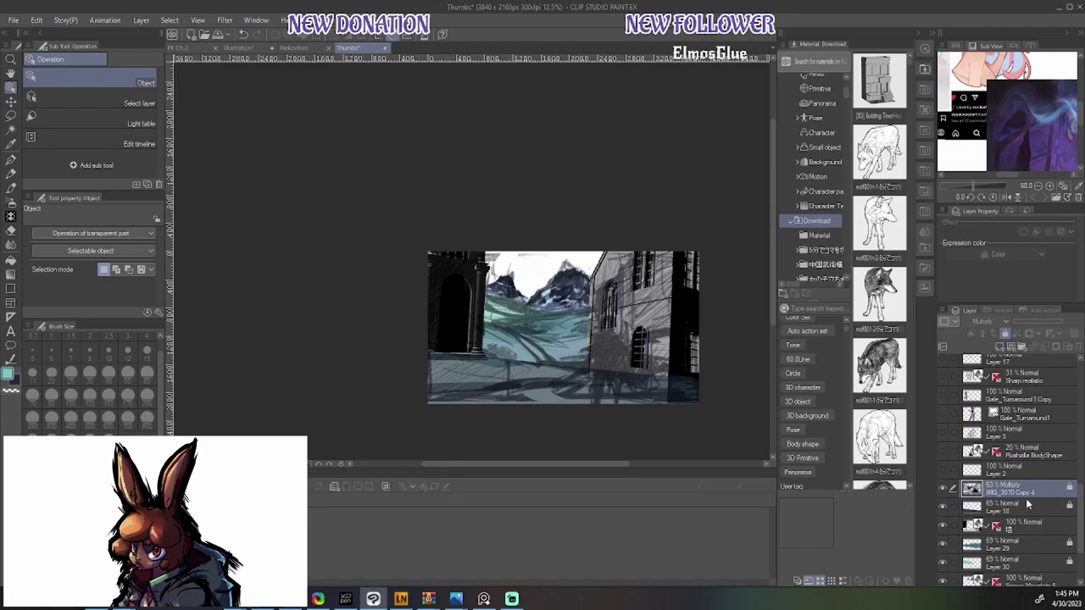
Select the 3D building layer, check the Pose category, and filter the downloaded materials by the Pose tag
click(1027, 528)
scroll(820, 214, up, 3)
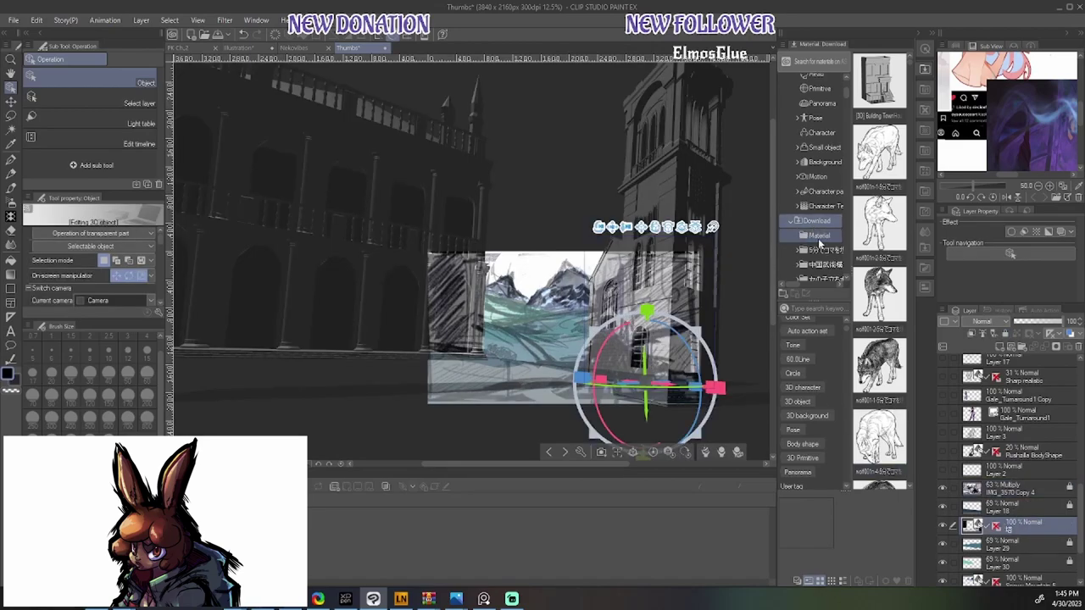
click(815, 172)
scroll(821, 186, up, 1)
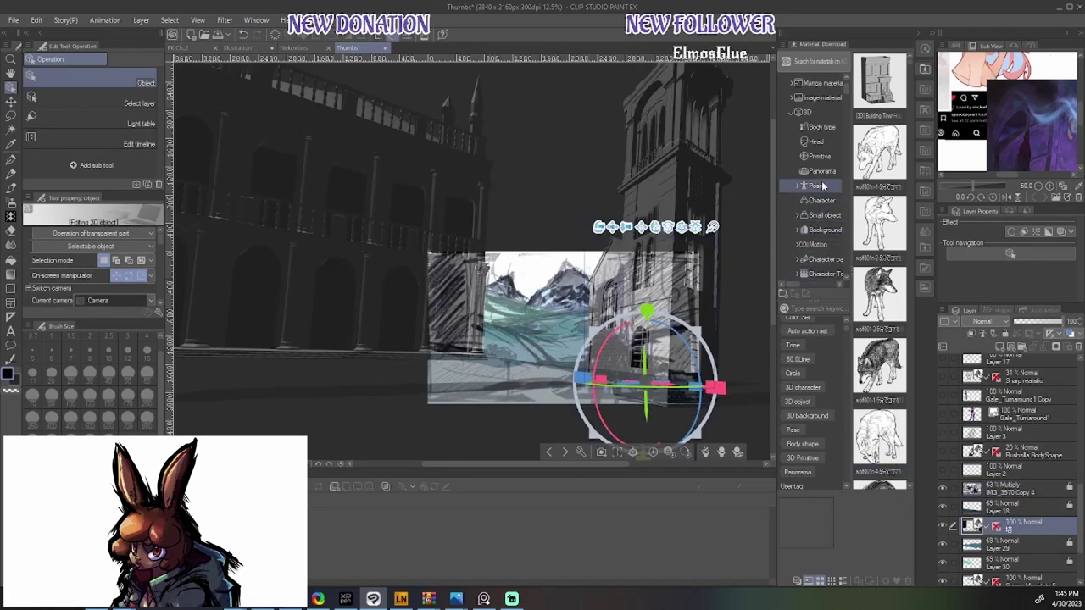
scroll(819, 201, down, 3)
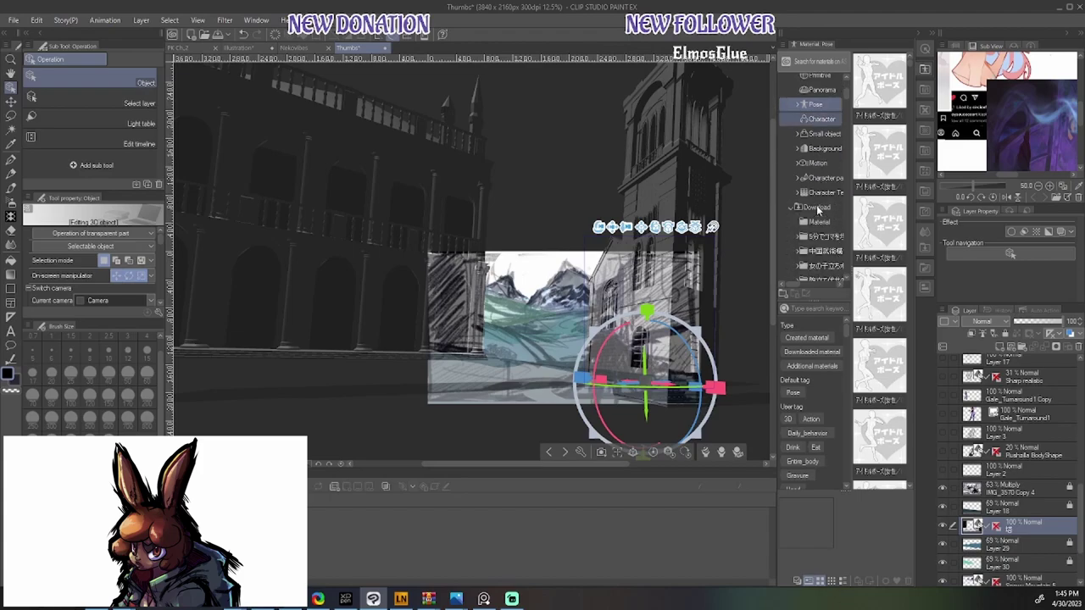
click(819, 168)
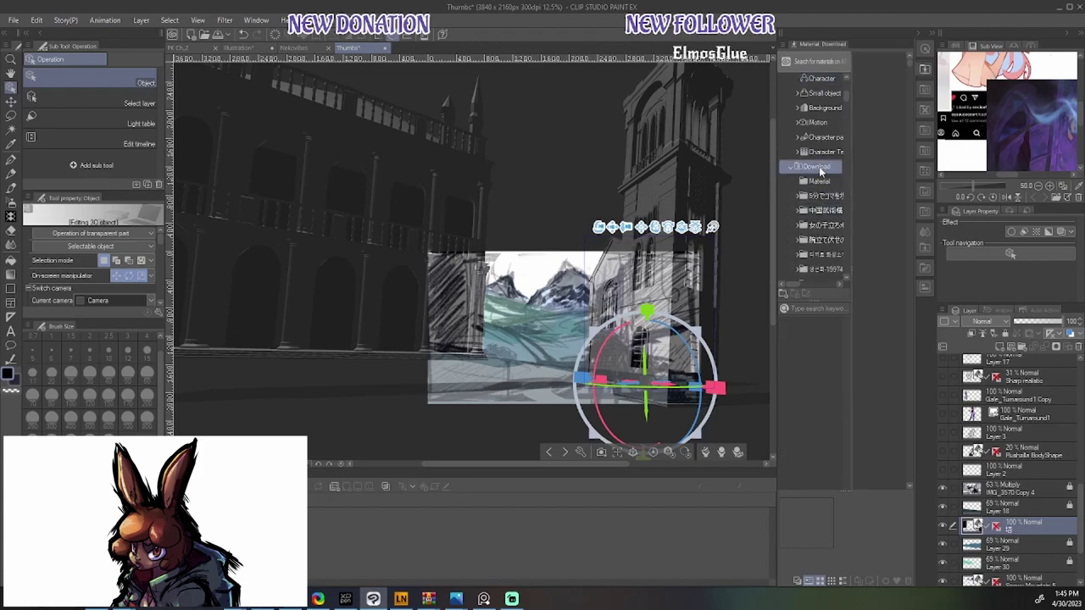
scroll(803, 428, down, 5)
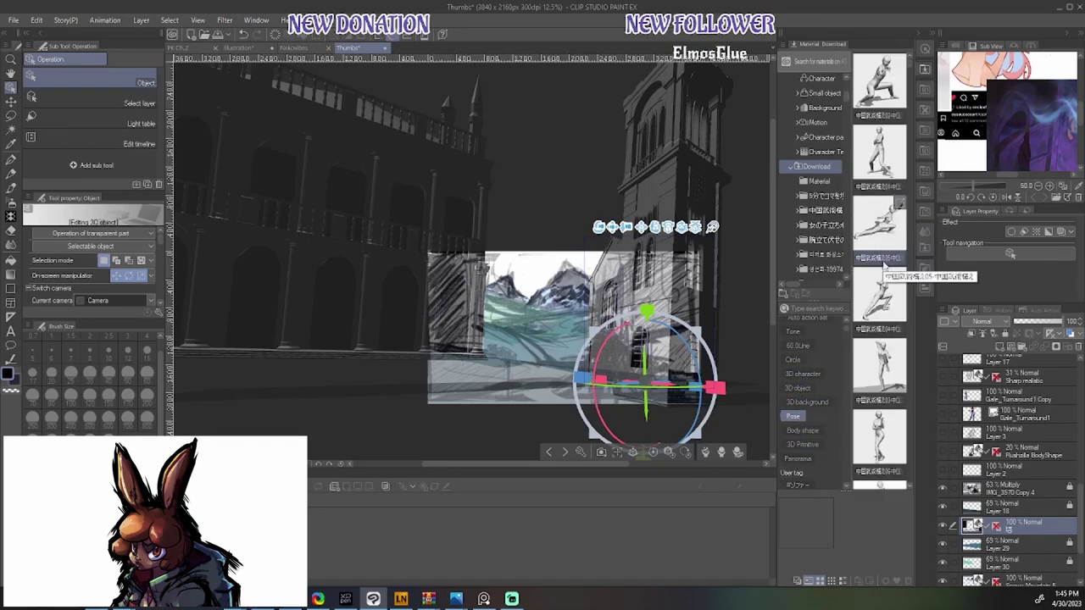
Look through the downloaded pose materials for a standing figure that suits the scene
scroll(881, 254, down, 3)
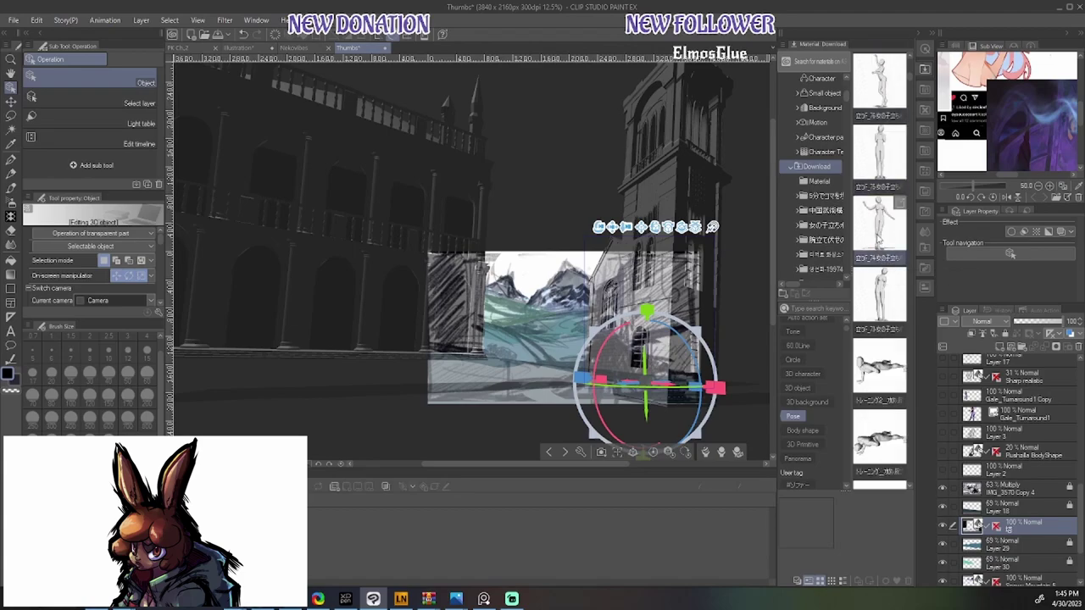
scroll(874, 248, down, 2)
scroll(869, 248, down, 3)
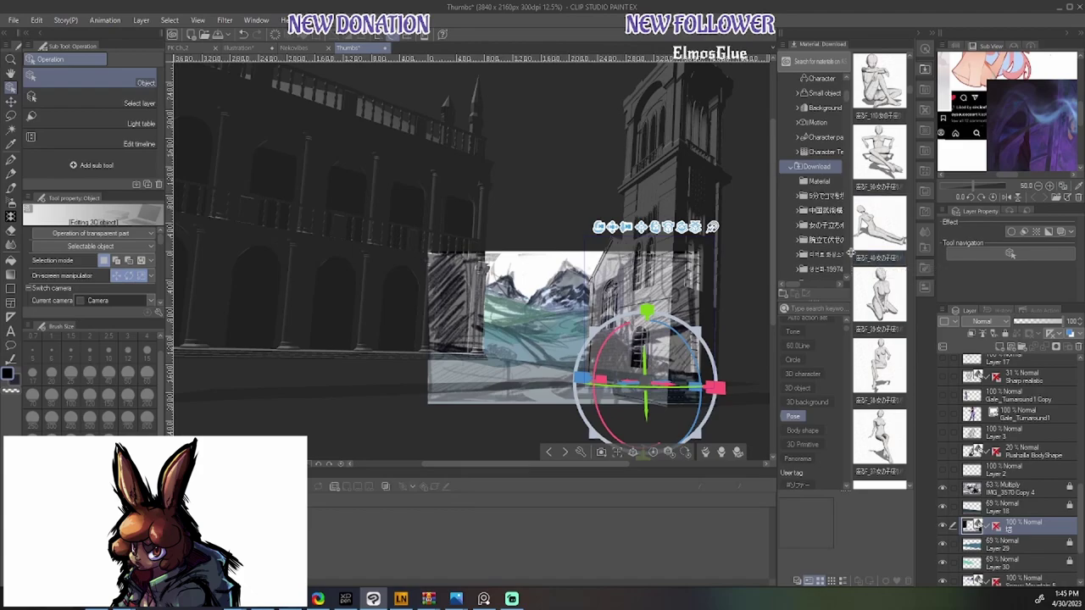
scroll(873, 237, down, 5)
scroll(878, 271, down, 5)
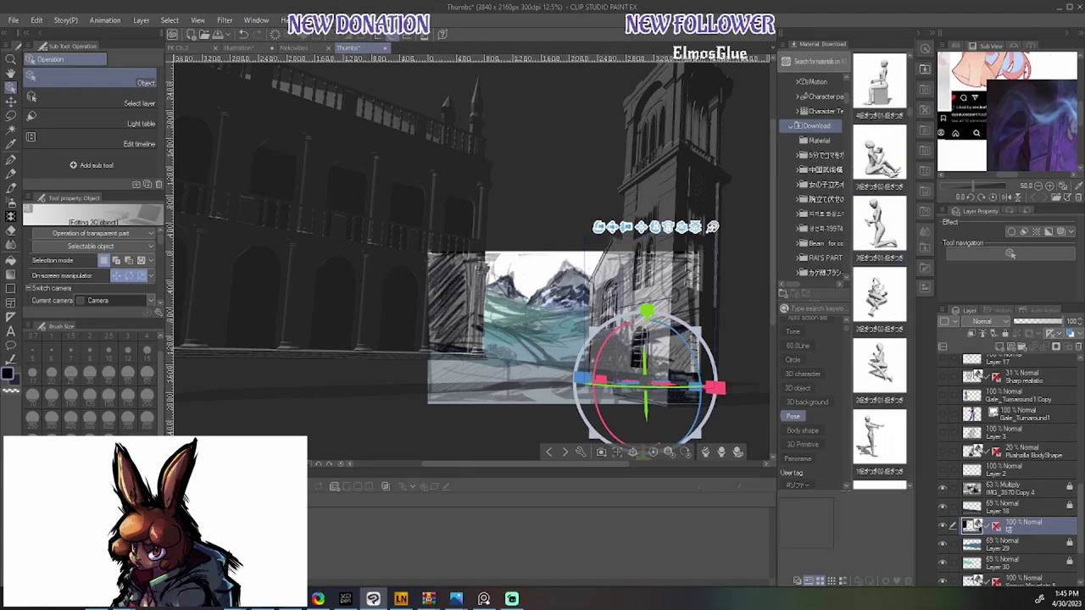
scroll(878, 273, down, 5)
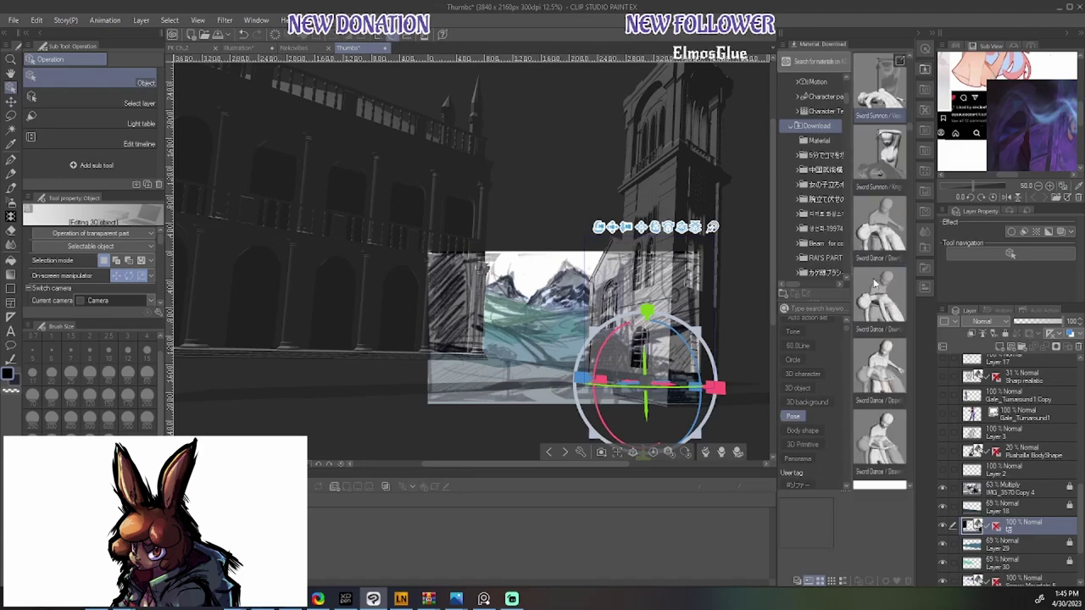
scroll(873, 284, down, 3)
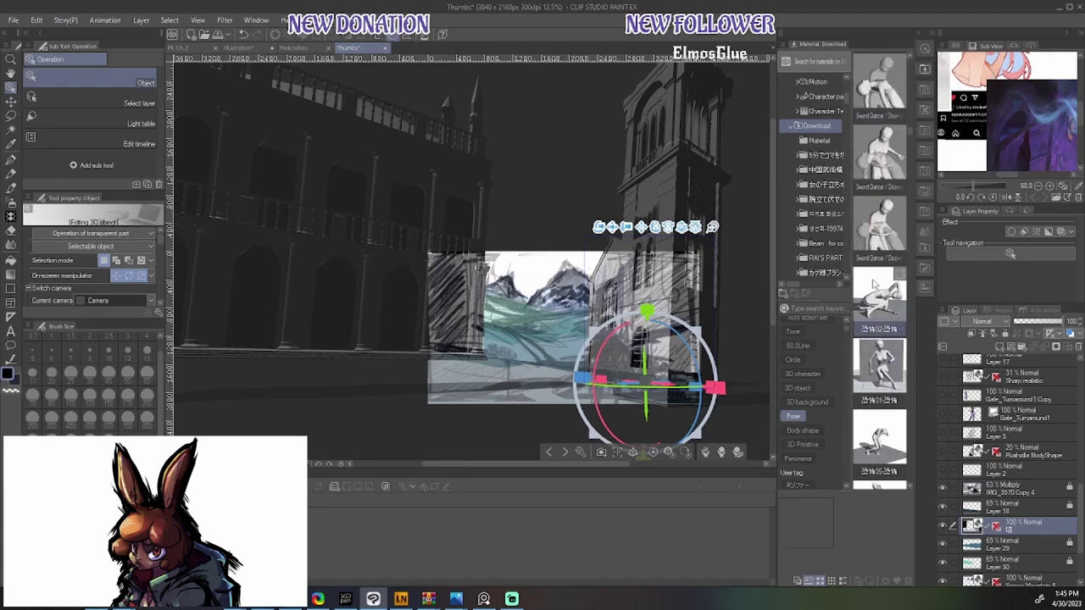
scroll(873, 284, down, 5)
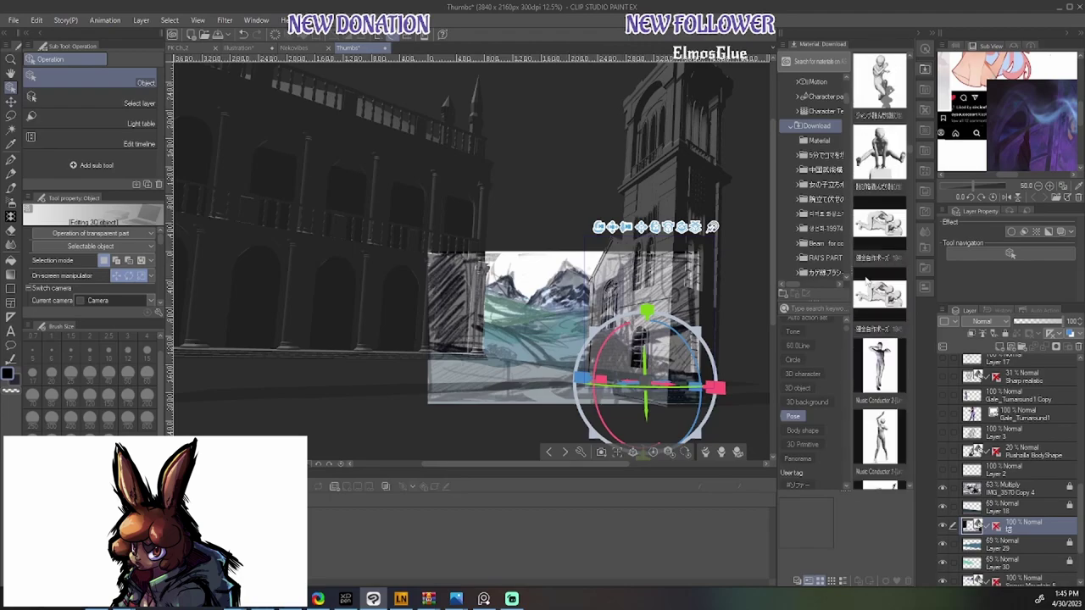
scroll(867, 281, down, 5)
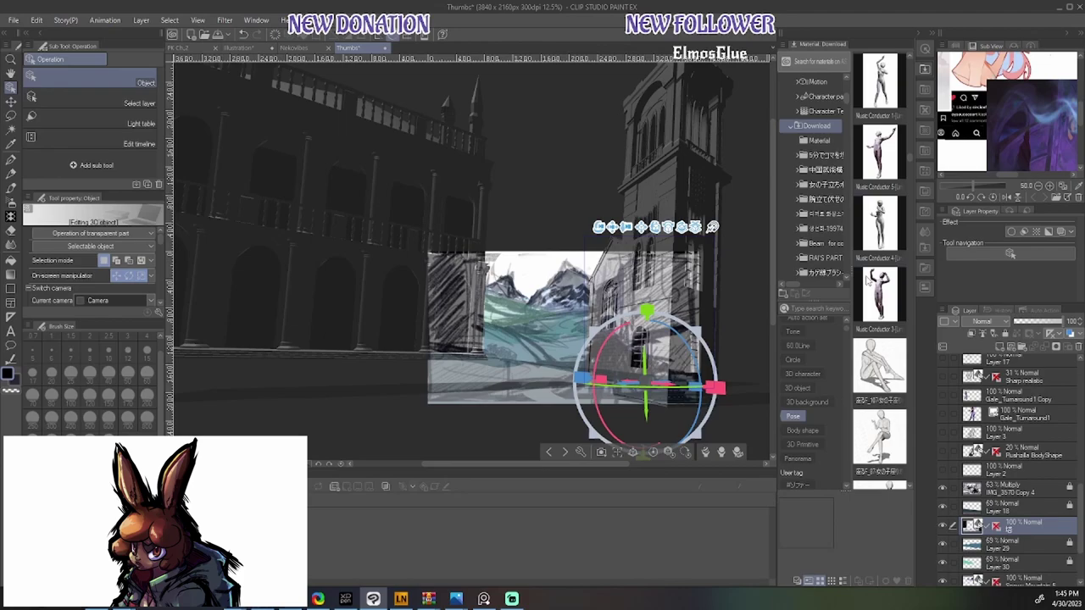
scroll(873, 284, down, 5)
scroll(874, 272, down, 5)
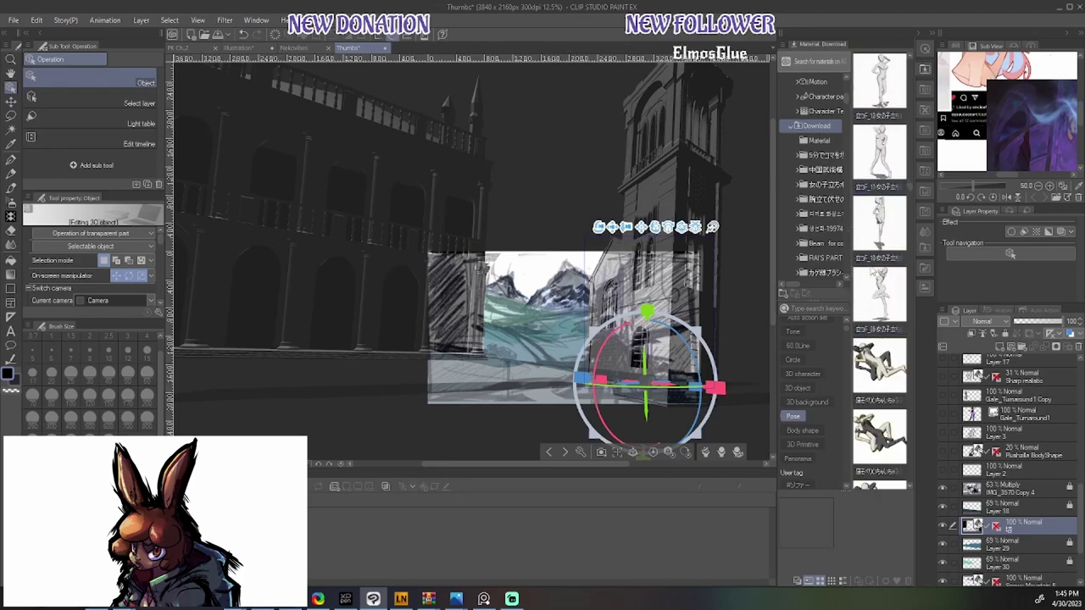
scroll(876, 282, down, 5)
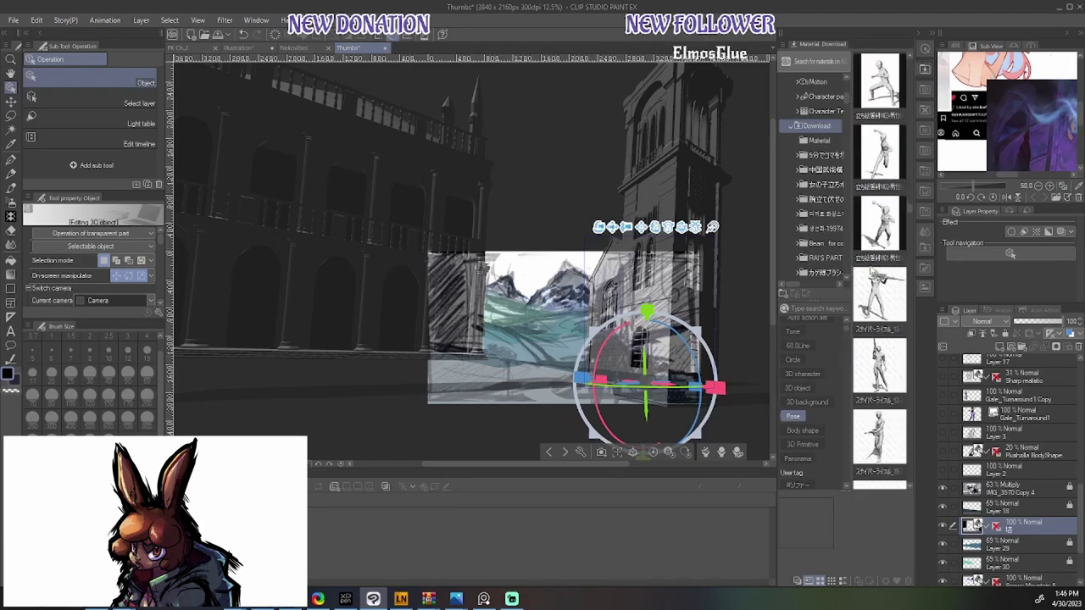
scroll(871, 270, down, 3)
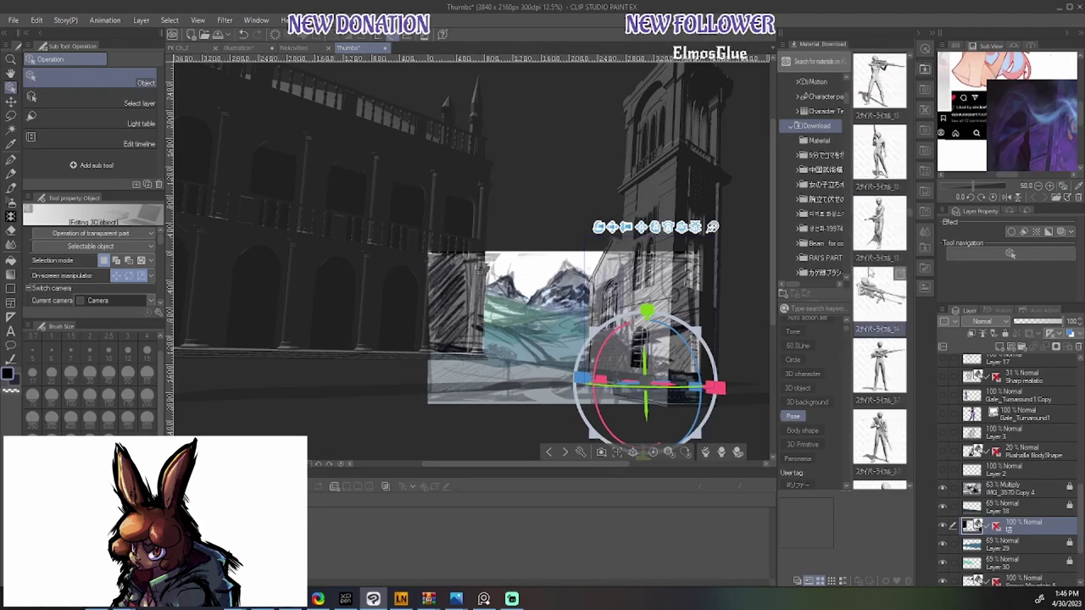
scroll(869, 272, down, 3)
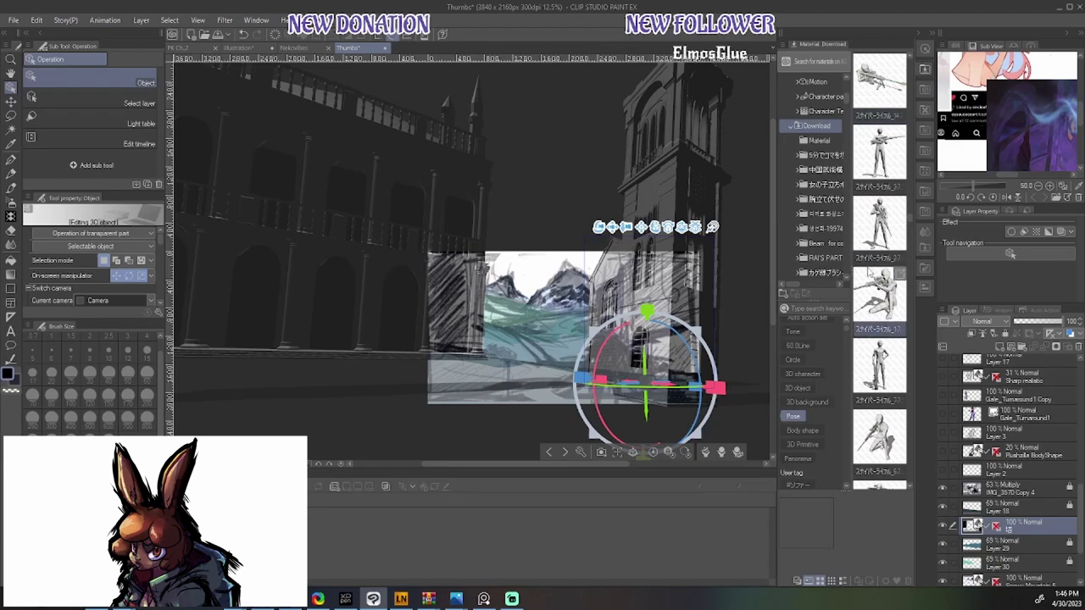
scroll(869, 271, down, 3)
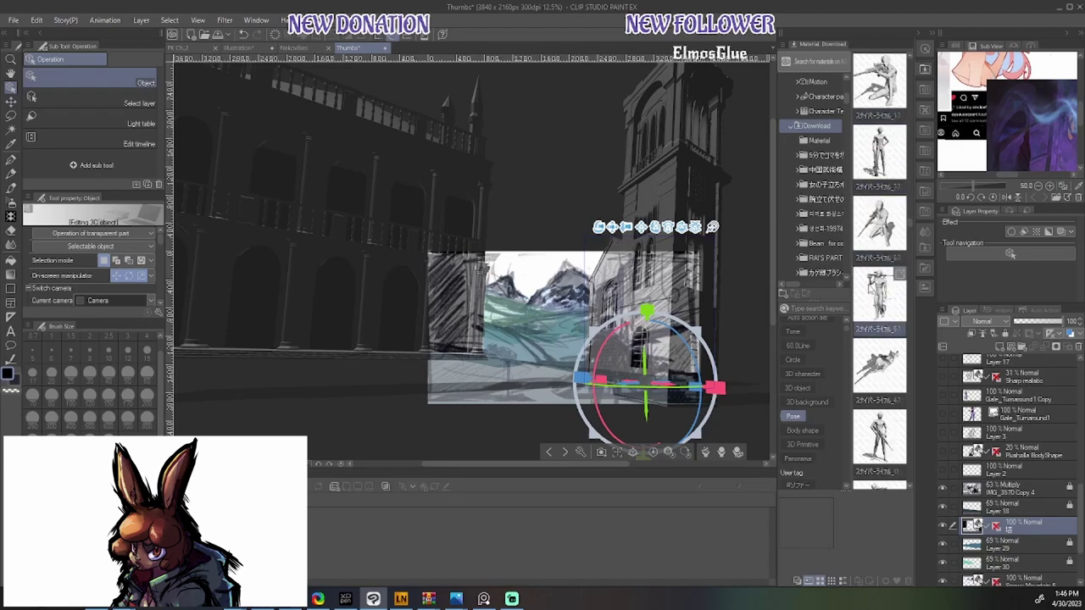
scroll(879, 271, down, 2)
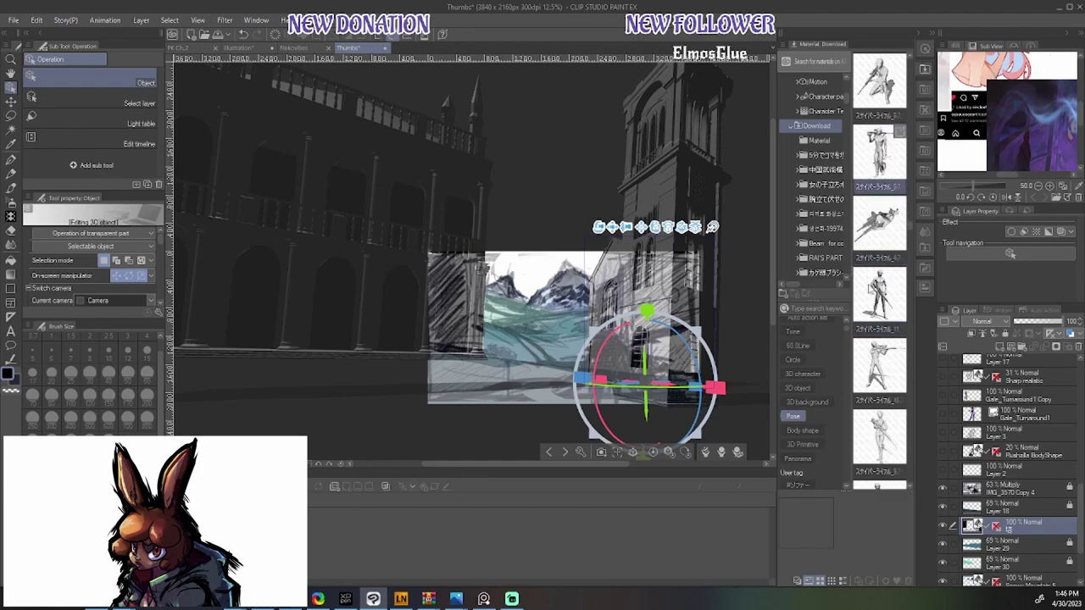
scroll(879, 136, down, 1)
scroll(879, 271, up, 2)
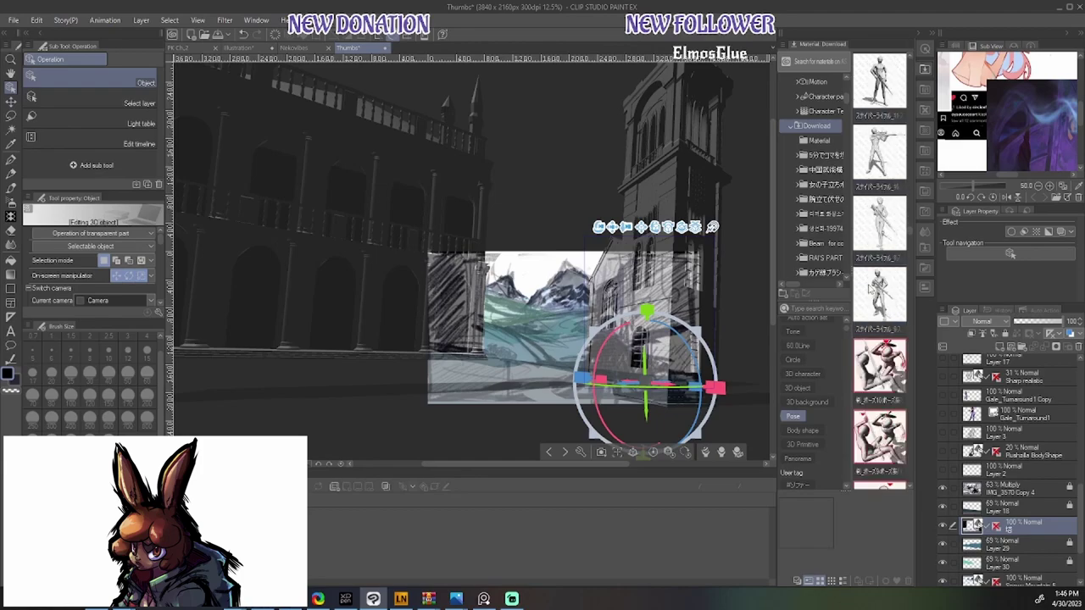
Add the スナイパーライフル_5 pose figure to the building layer's 3D scene and switch the view to Camera 2
drag(885, 222, 603, 381)
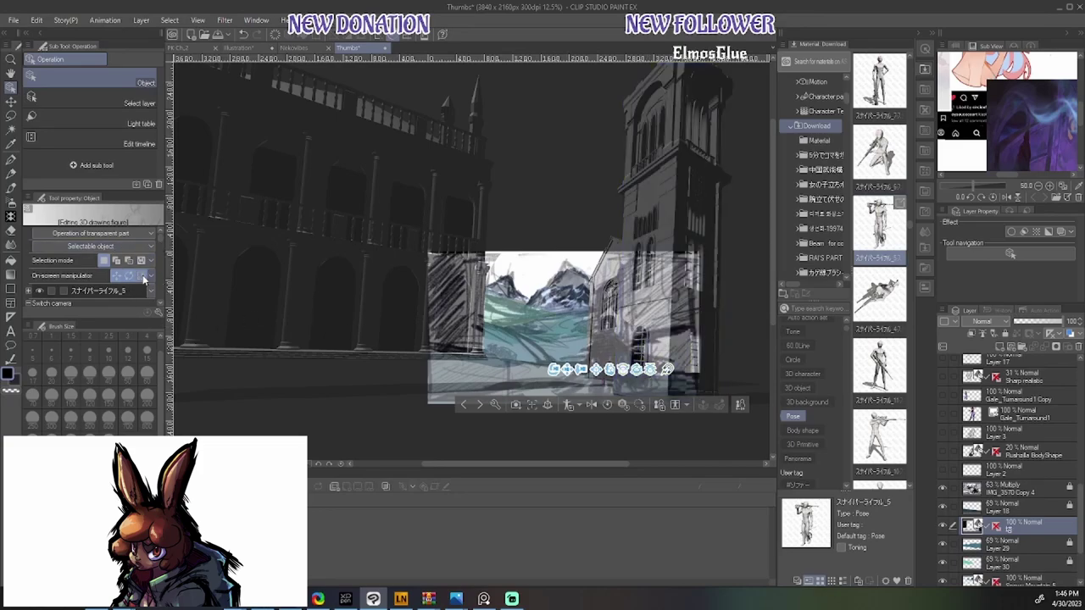
drag(161, 249, 161, 257)
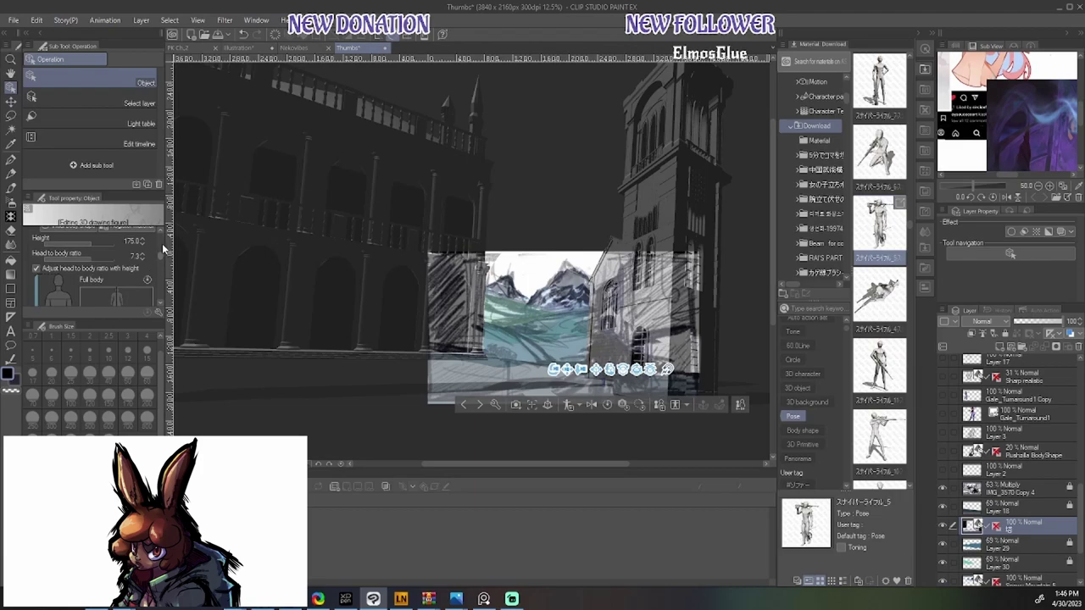
scroll(161, 246, up, 3)
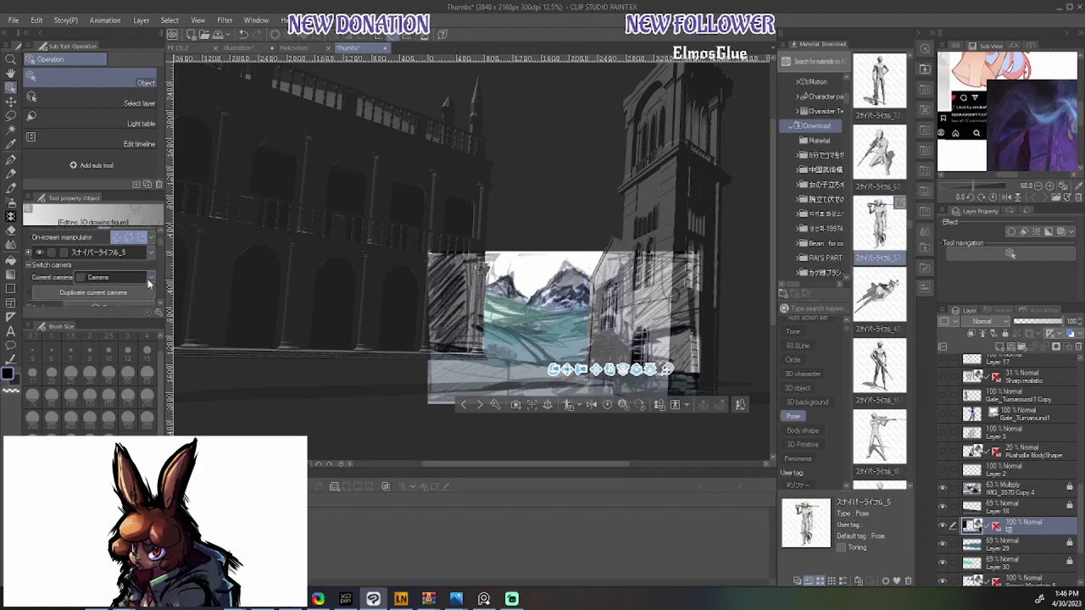
click(148, 283)
click(125, 326)
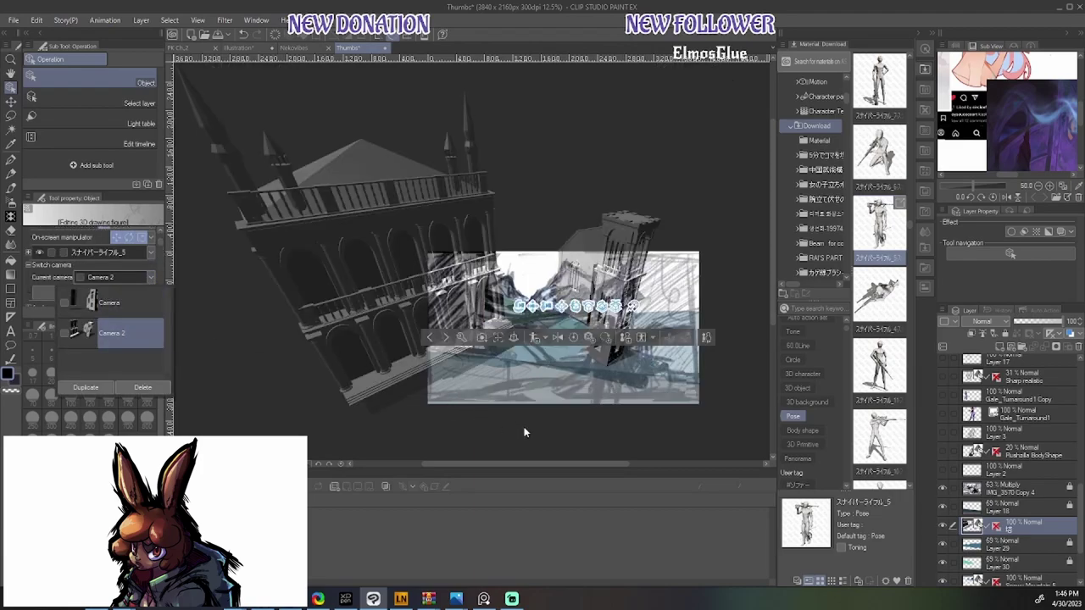
Bring Camera 2 in close to the ground between the buildings and shift the pose figure across it
click(569, 317)
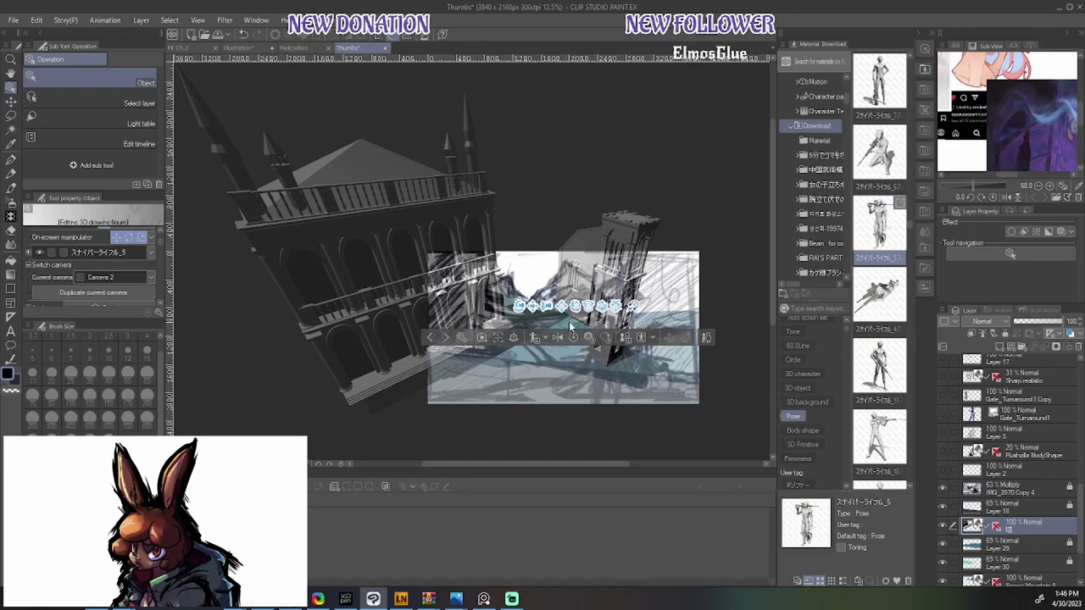
drag(543, 313, 606, 499)
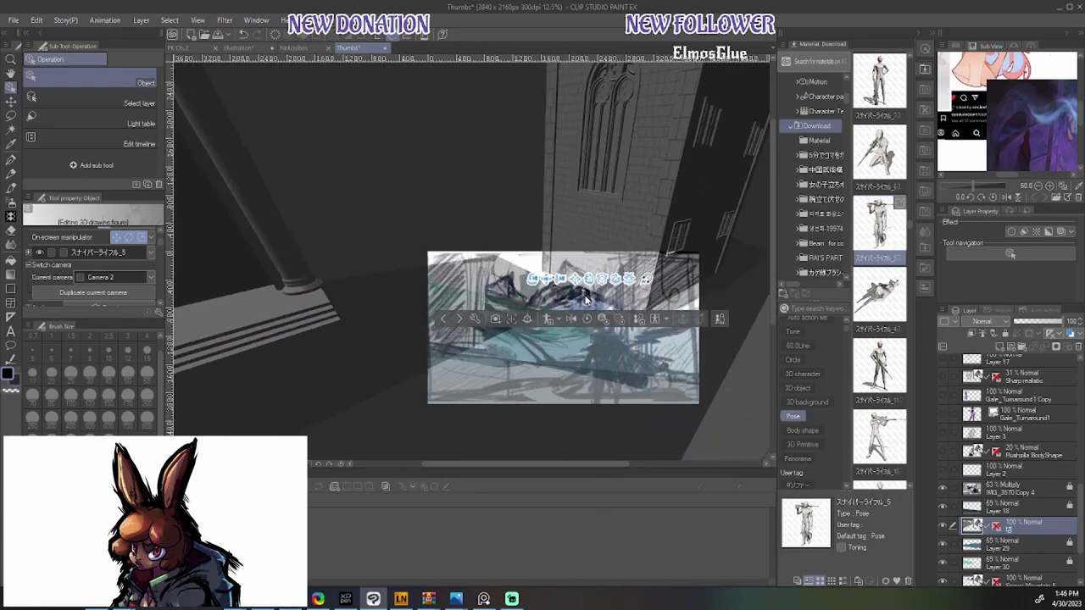
drag(580, 302, 418, 354)
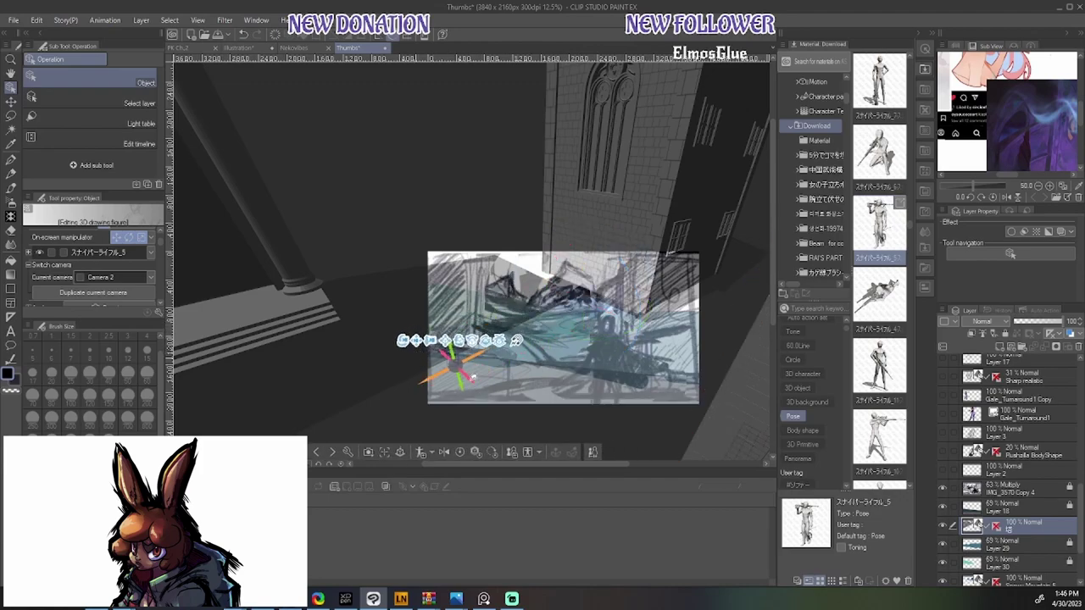
drag(478, 380, 661, 503)
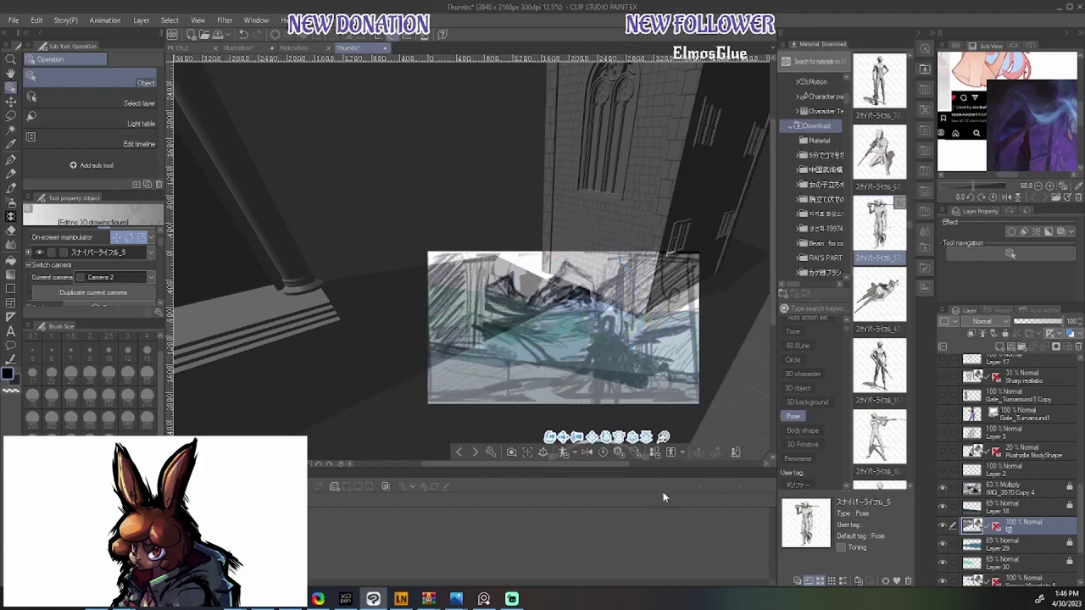
Pull Camera 2 back, move the pose figure toward the tower's base, and return to the original Camera view
drag(577, 438, 572, 246)
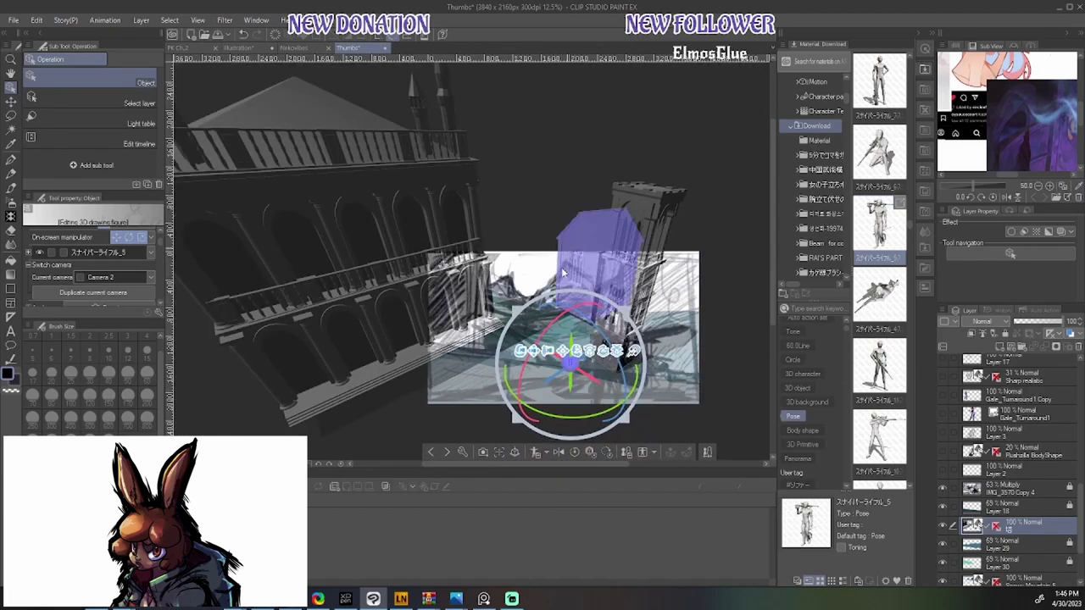
click(560, 385)
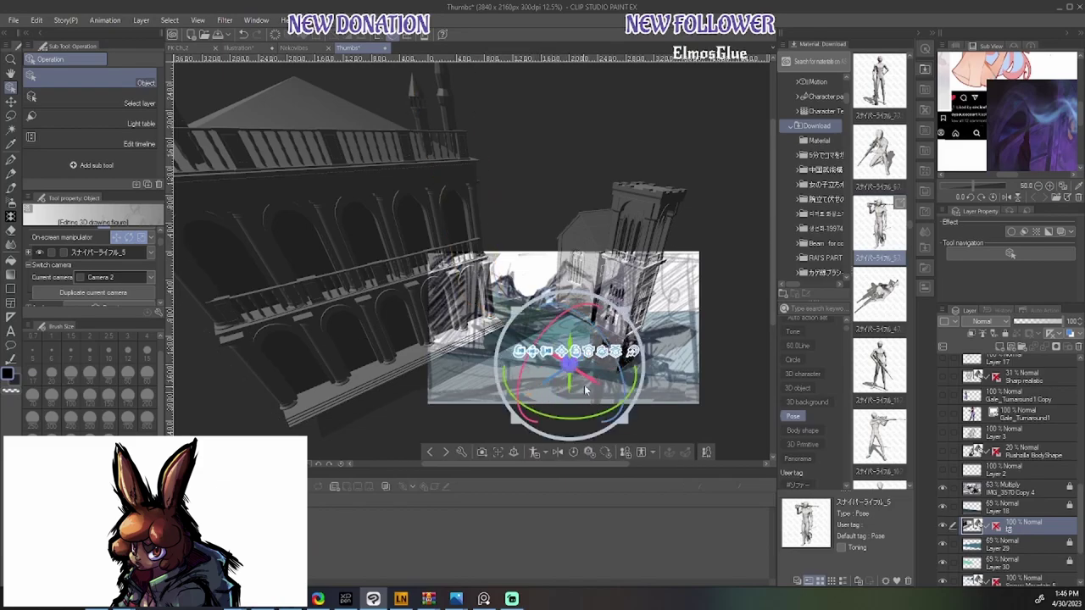
click(623, 411)
click(625, 412)
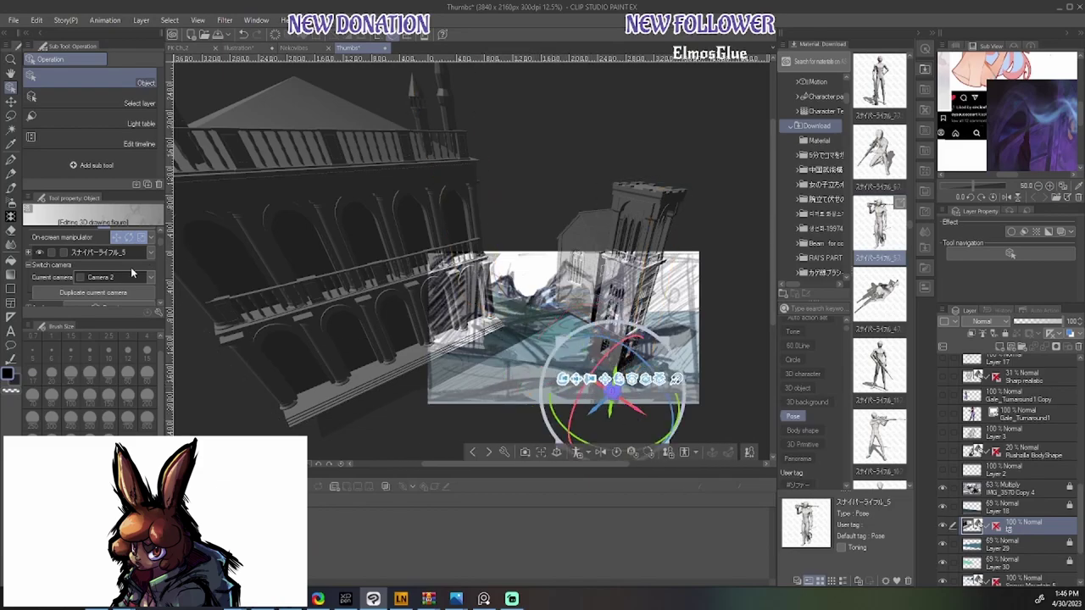
click(151, 278)
click(112, 302)
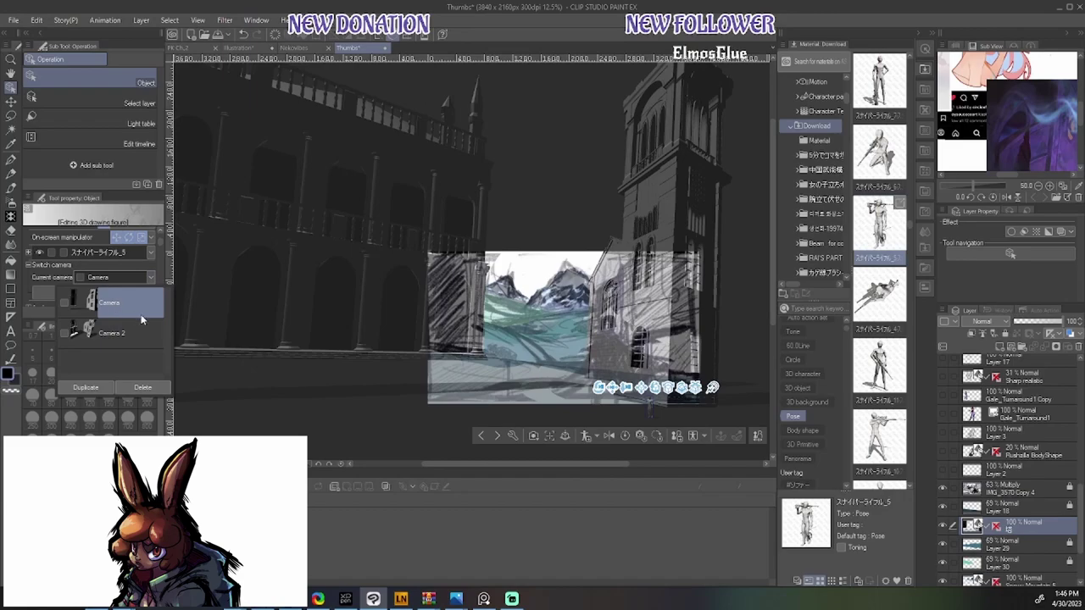
Bring the pose figure forward so it appears larger, and position it just beside the tower-side building in the thumbnail's foreground
click(648, 408)
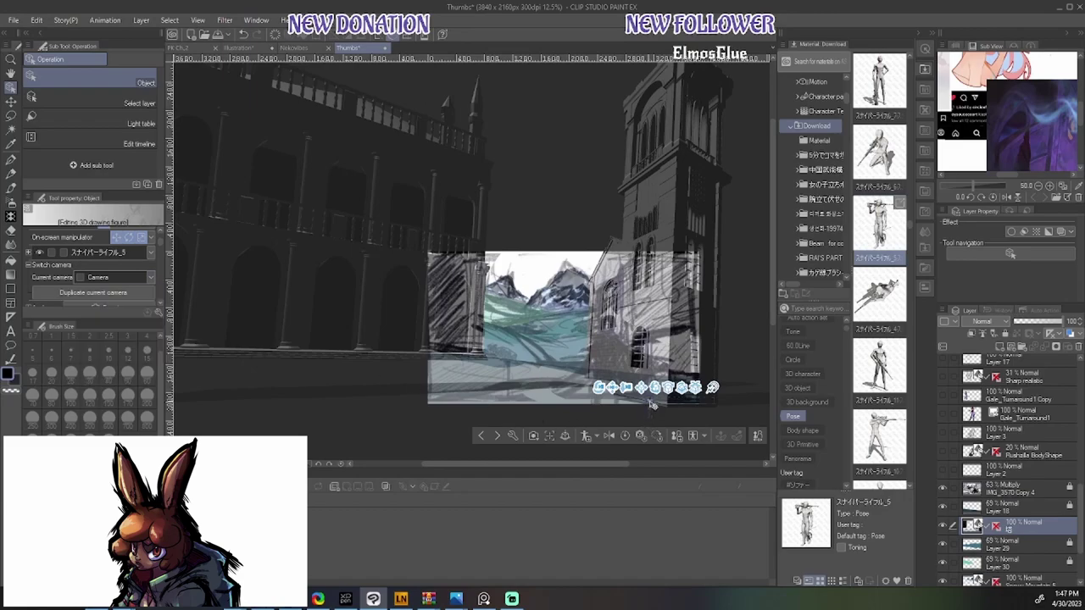
click(650, 411)
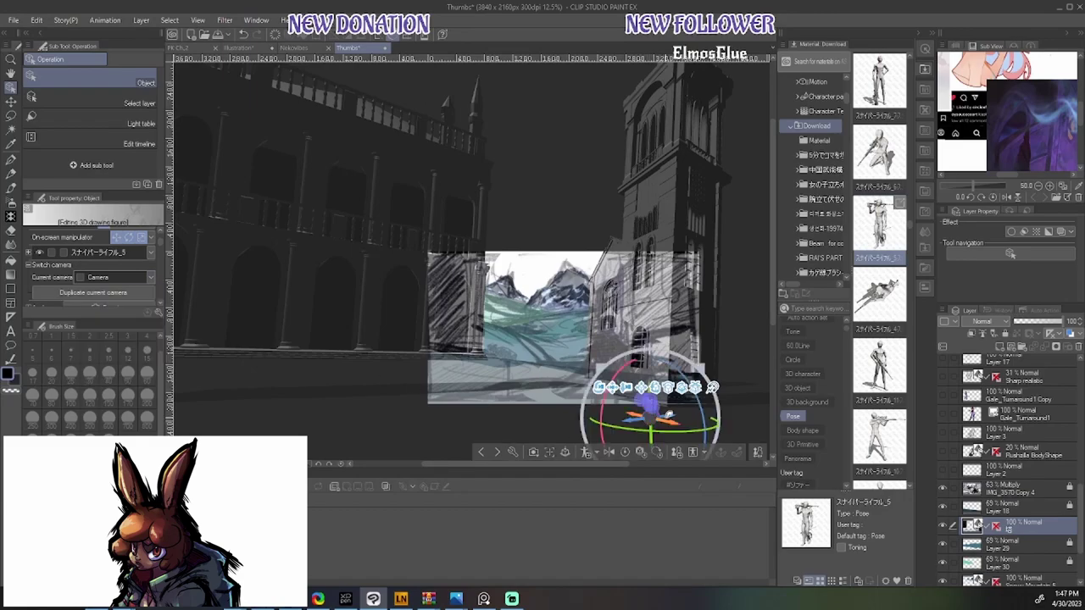
drag(669, 413, 271, 375)
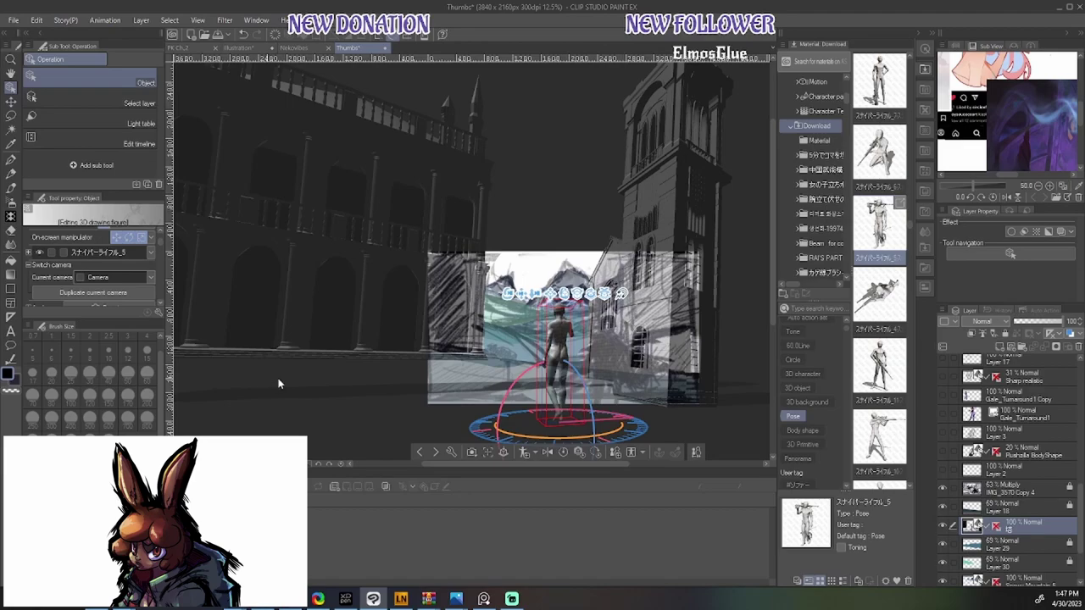
drag(559, 356, 600, 356)
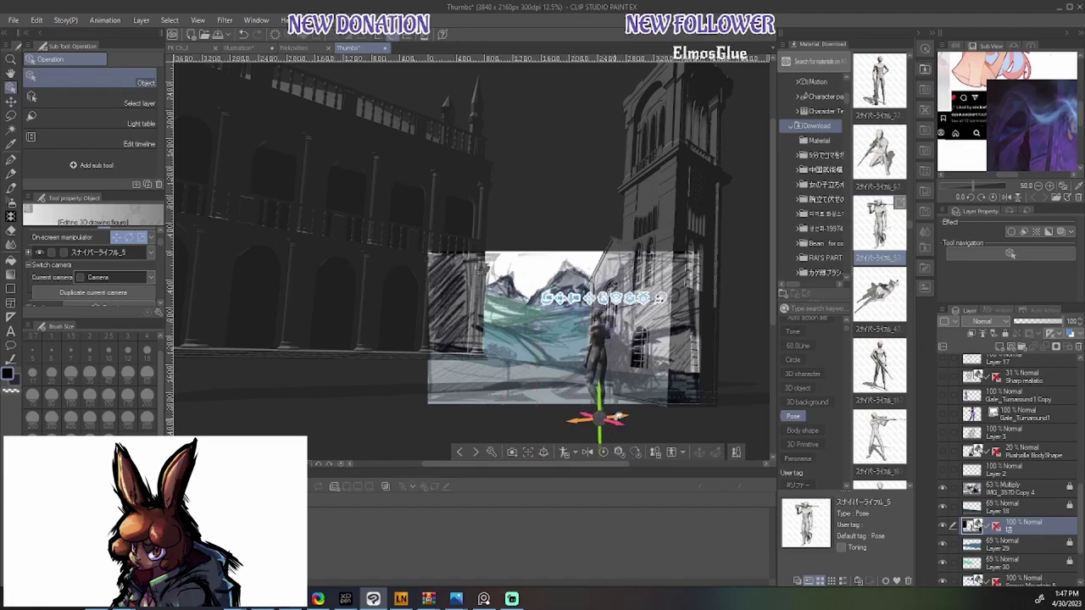
Shift the pose figure slightly closer to the tower-side building and check its placement with the IMG_3570 Copy 4 layer selected
drag(617, 419, 593, 436)
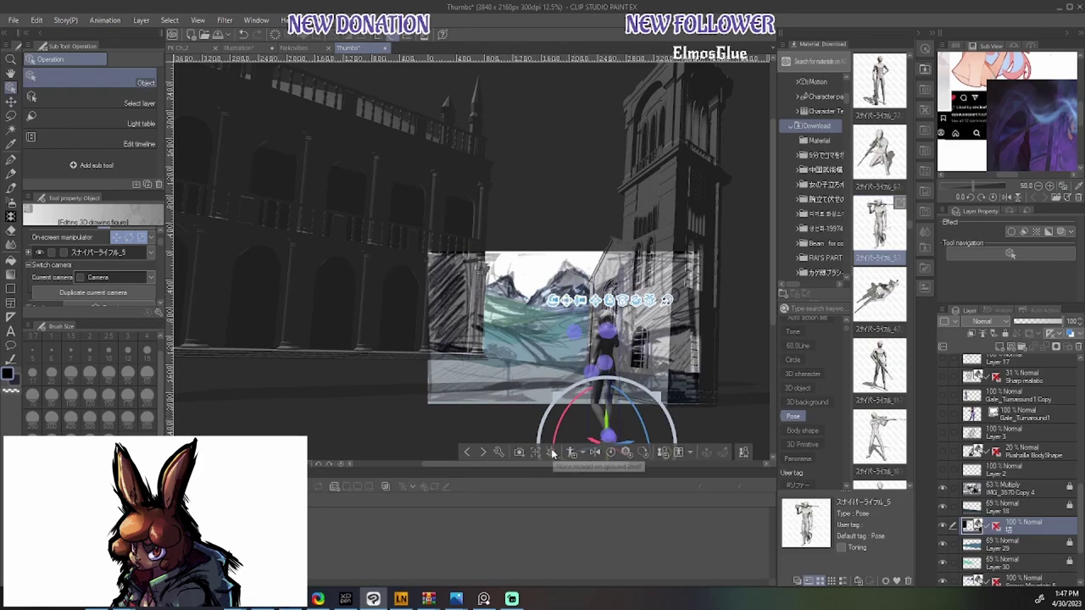
scroll(570, 432, down, 2)
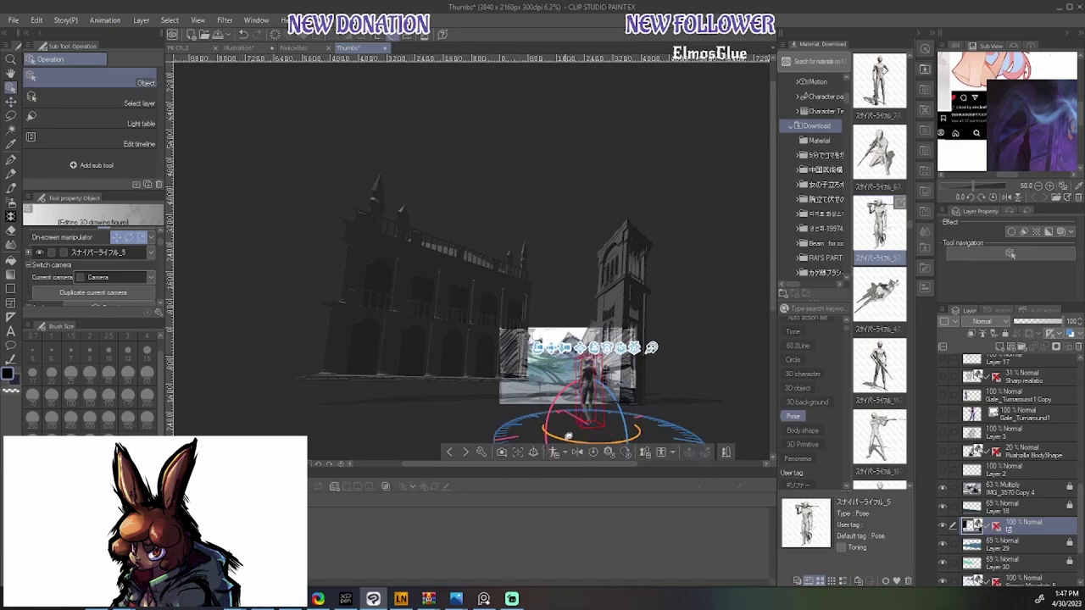
scroll(600, 439, up, 2)
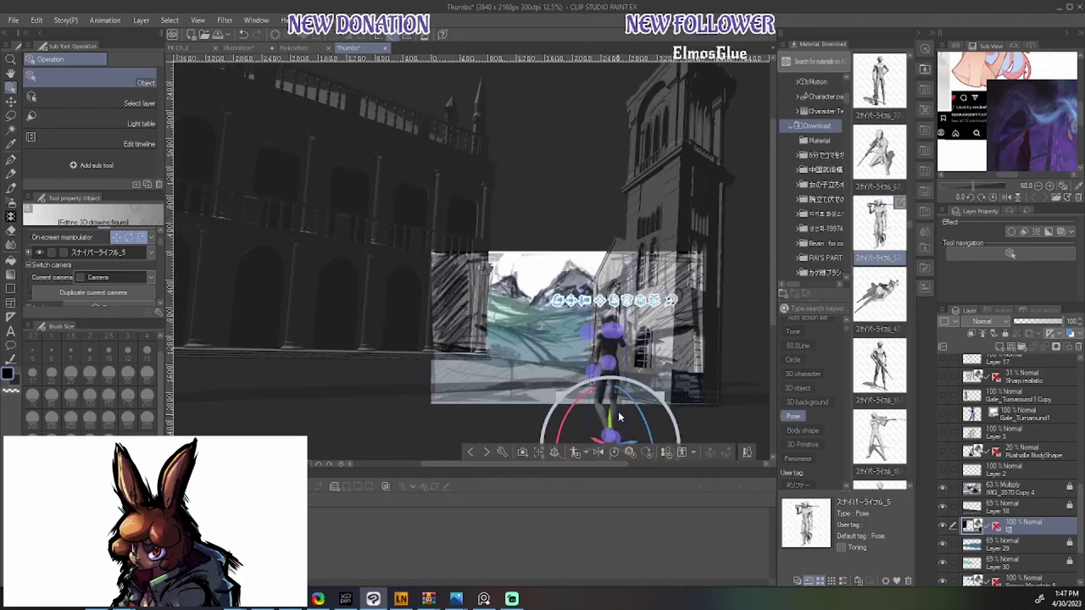
drag(636, 437, 598, 426)
click(606, 438)
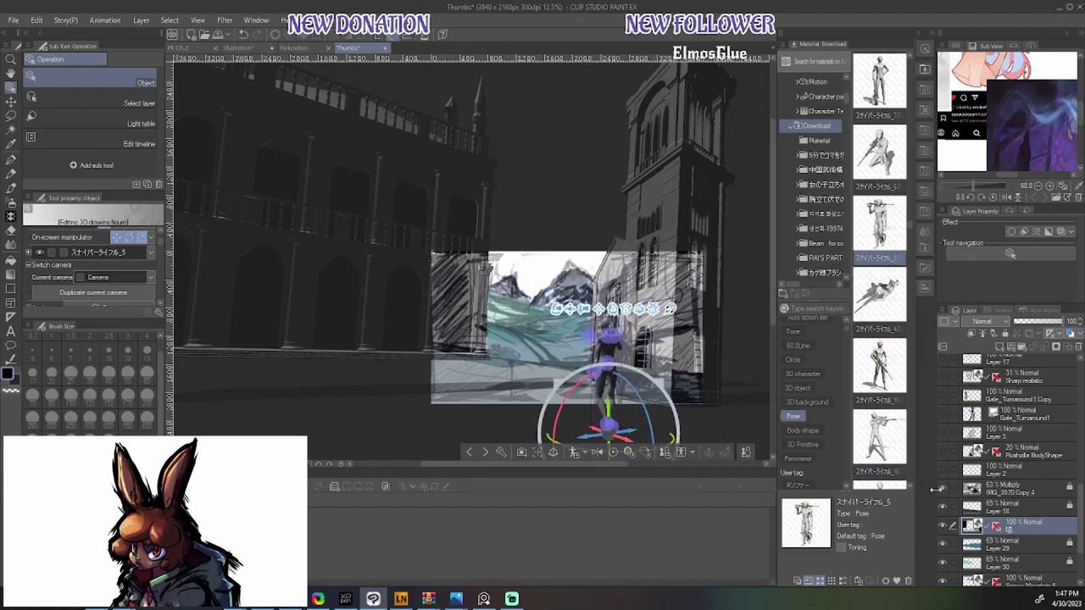
click(1020, 495)
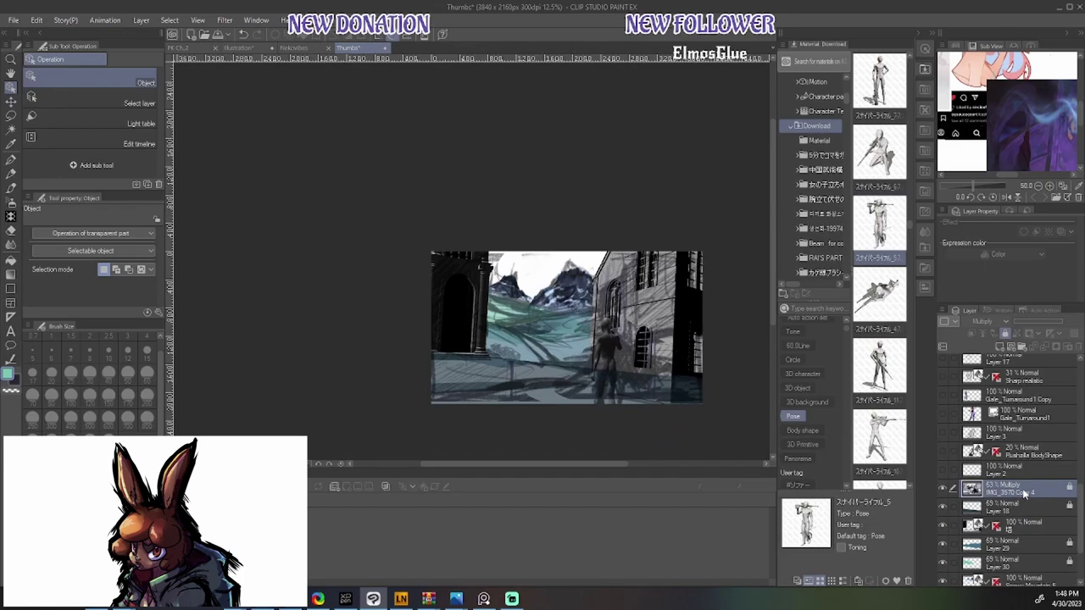
Fine-tune the pose figure's height so its feet sit just below the thumbnail's lower edge, checking the composite through IMG_3570 Copy 4
click(1024, 525)
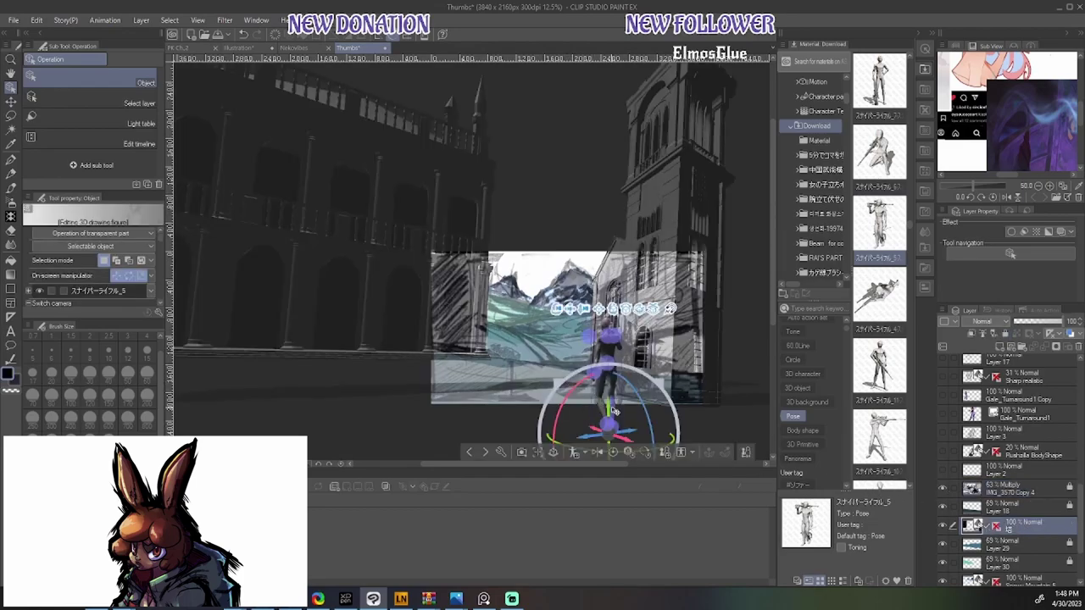
click(610, 398)
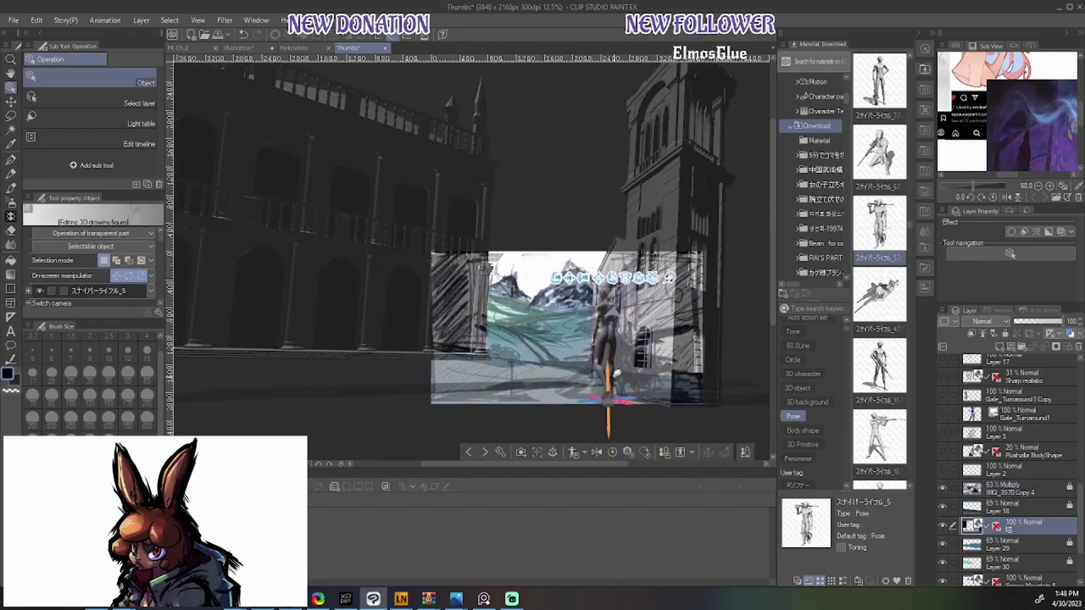
drag(618, 399, 617, 407)
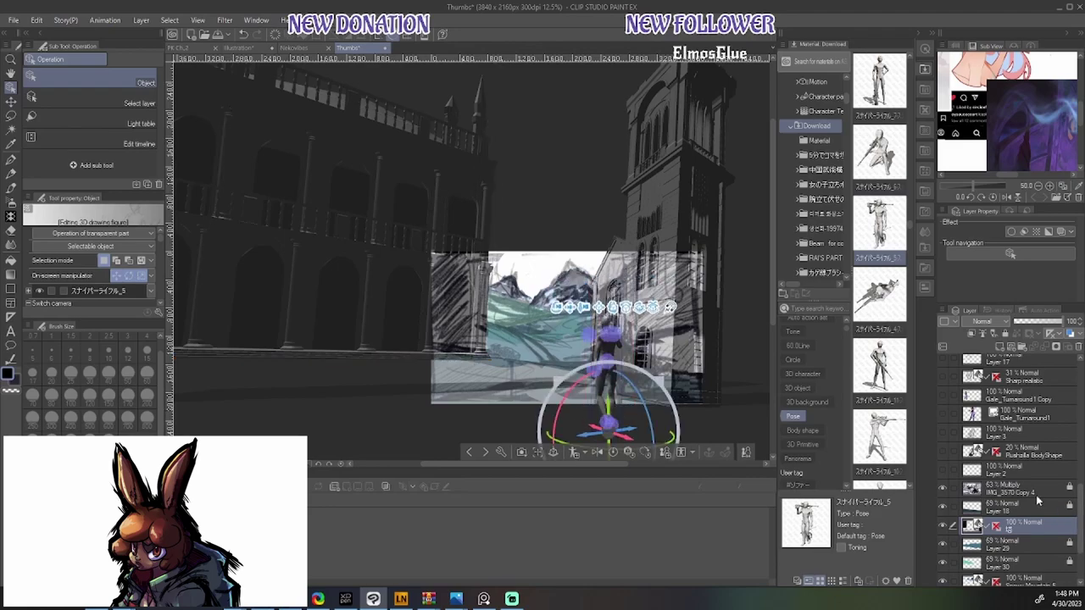
click(1031, 487)
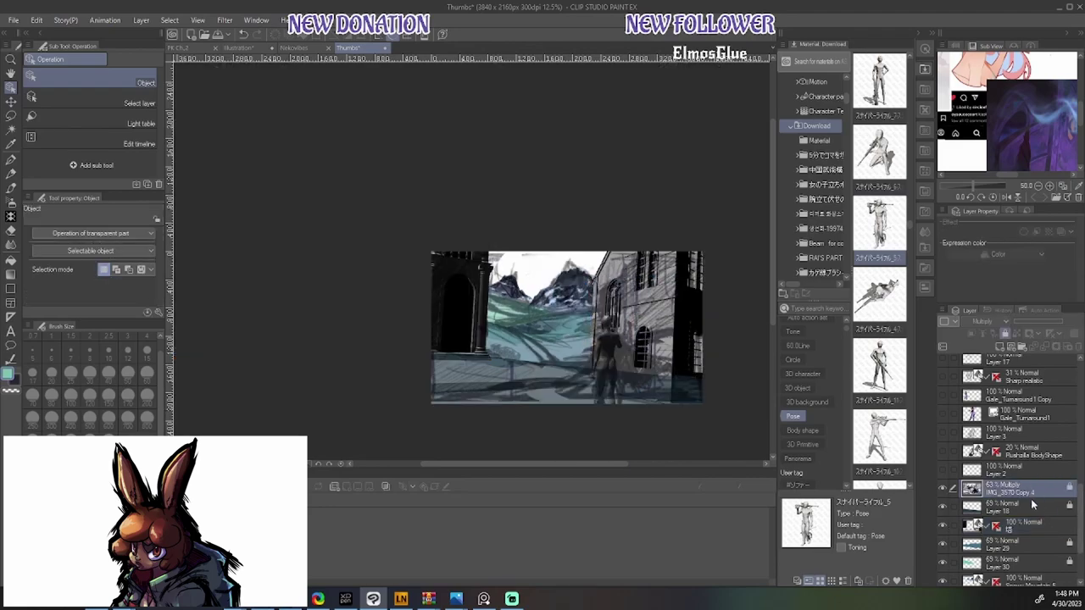
click(1026, 527)
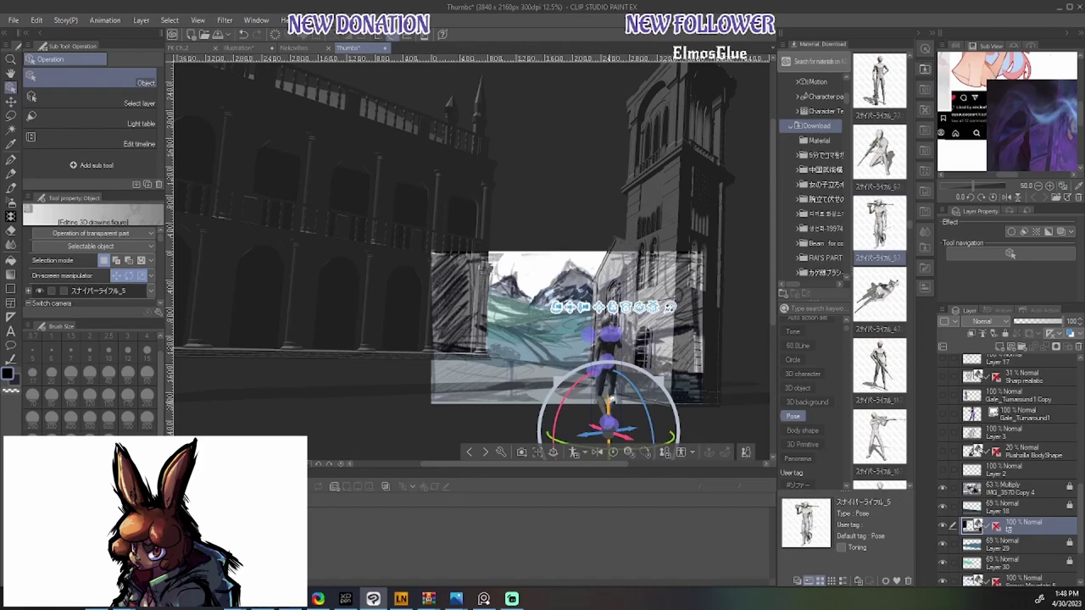
click(612, 405)
drag(613, 405, 614, 404)
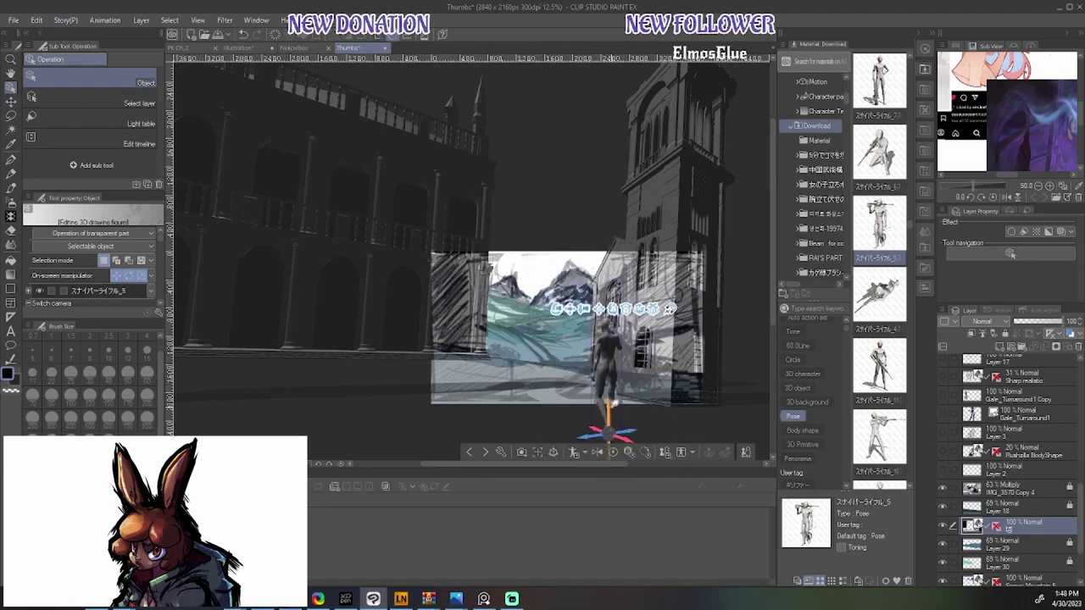
click(614, 404)
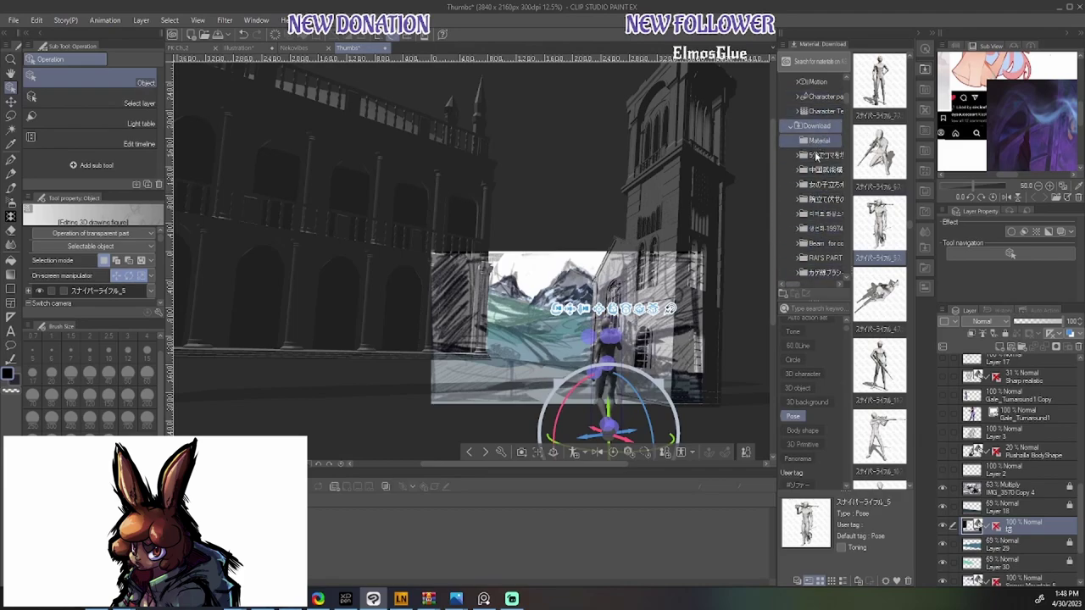
Find the 3D Body type materials and apply Muscle bodyshape (male) to the pose figure
scroll(830, 161, up, 5)
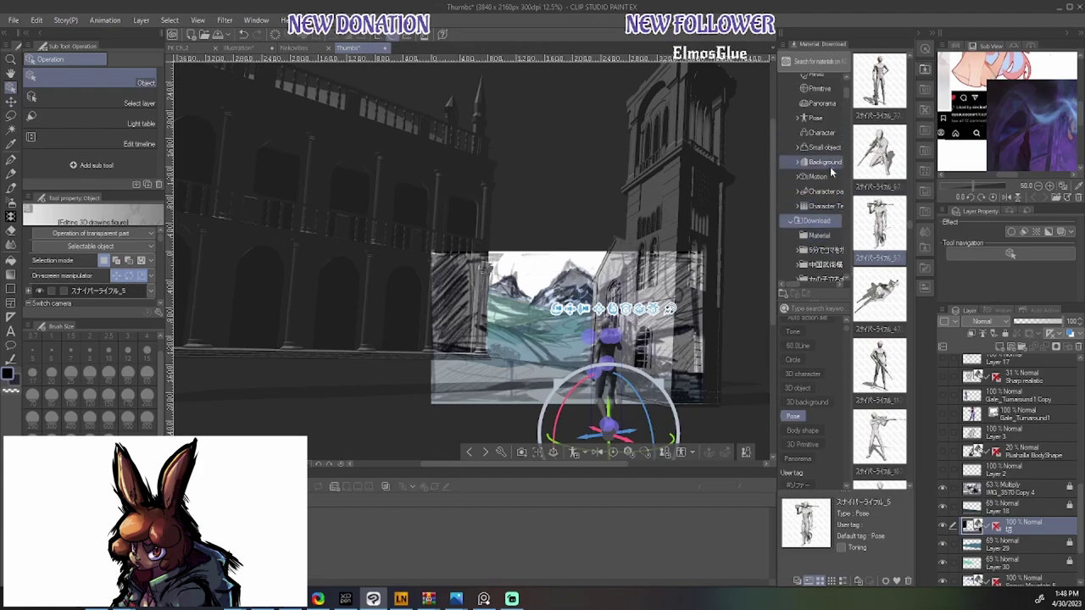
click(819, 127)
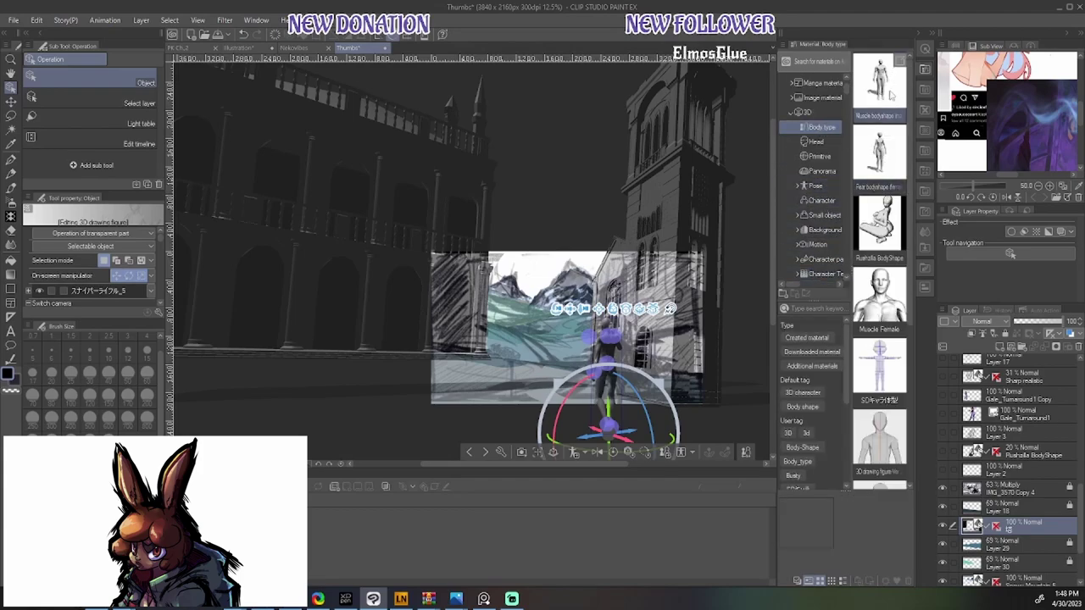
click(889, 95)
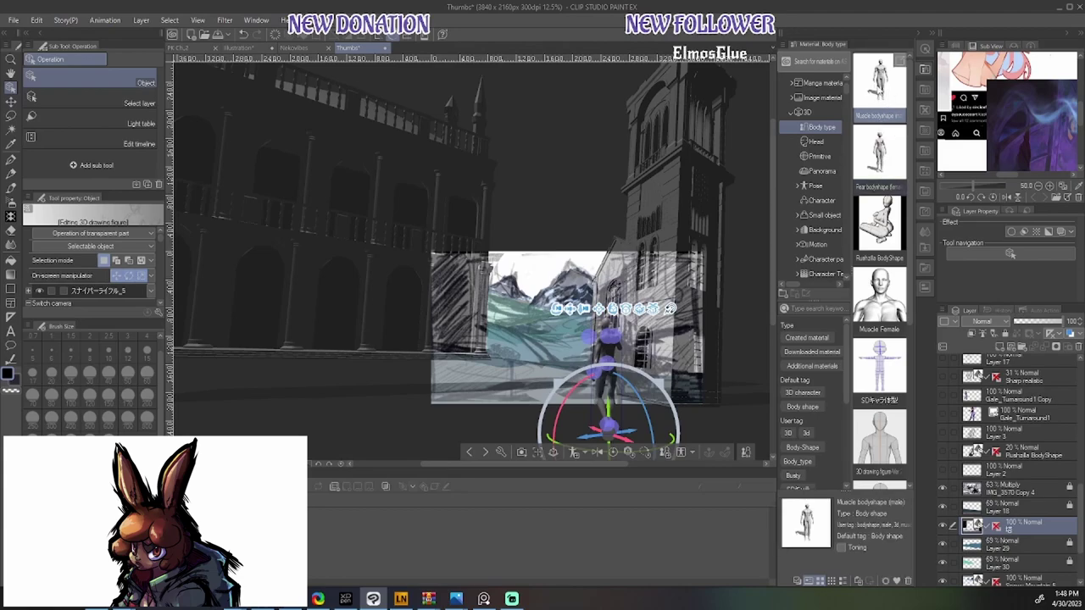
drag(881, 95, 605, 356)
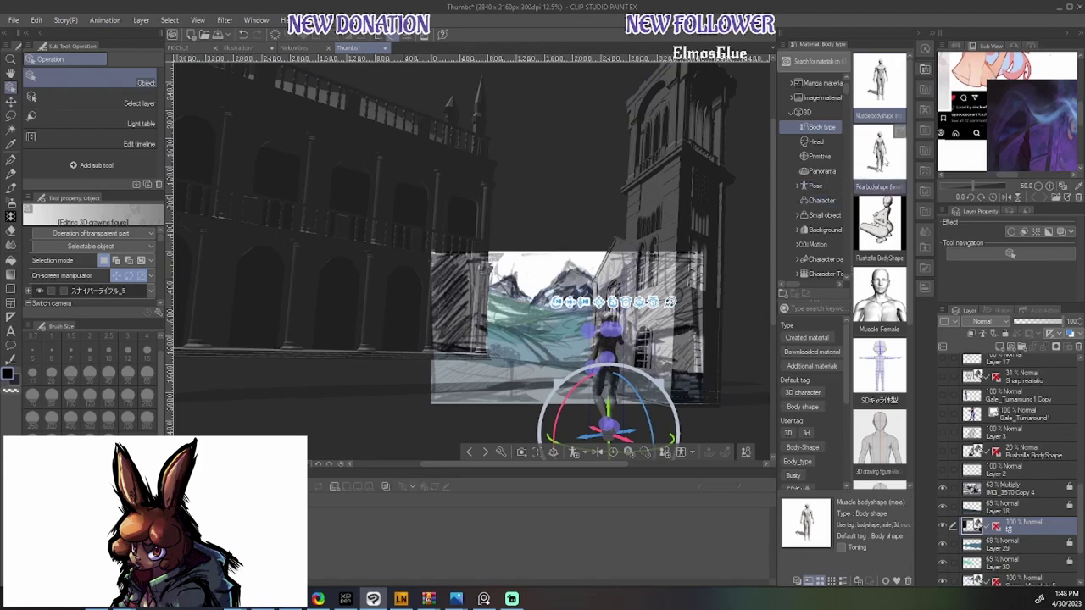
Try to apply the Muscle Female material to the existing pose figure
click(881, 310)
drag(862, 306, 607, 360)
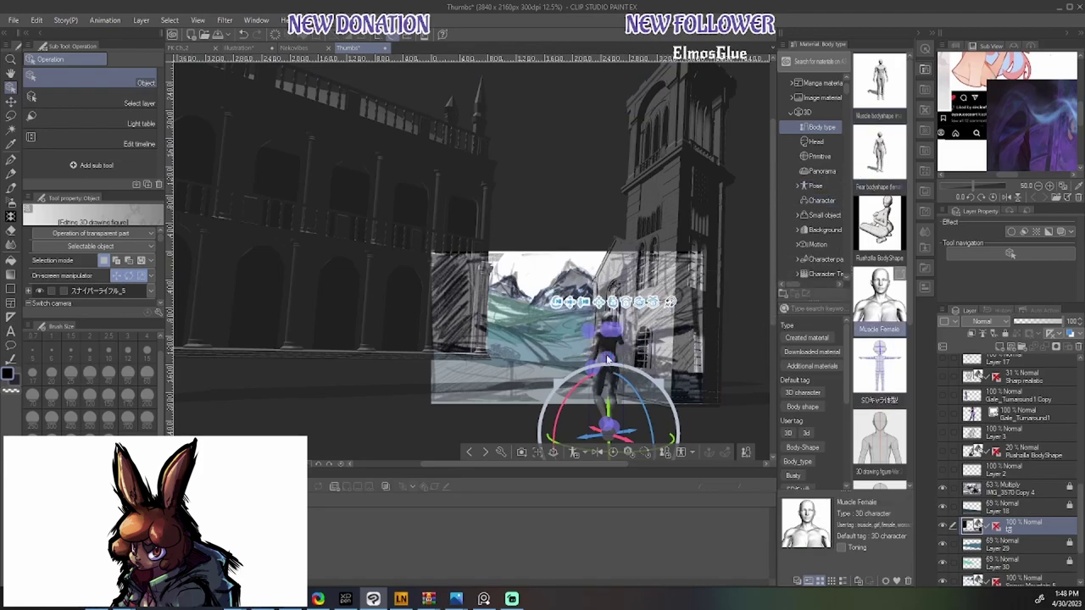
click(608, 359)
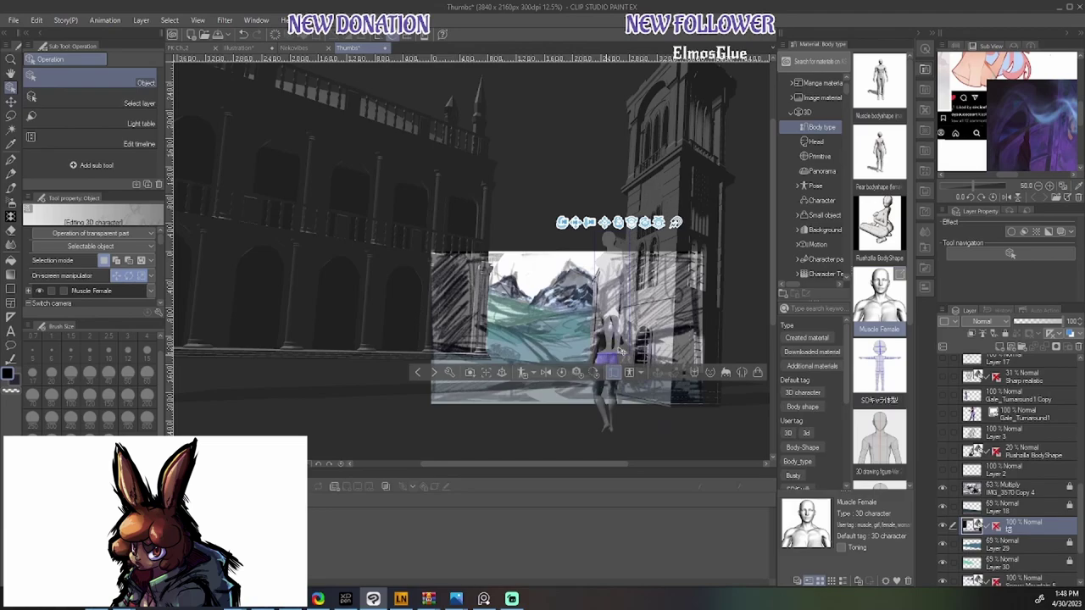
click(250, 322)
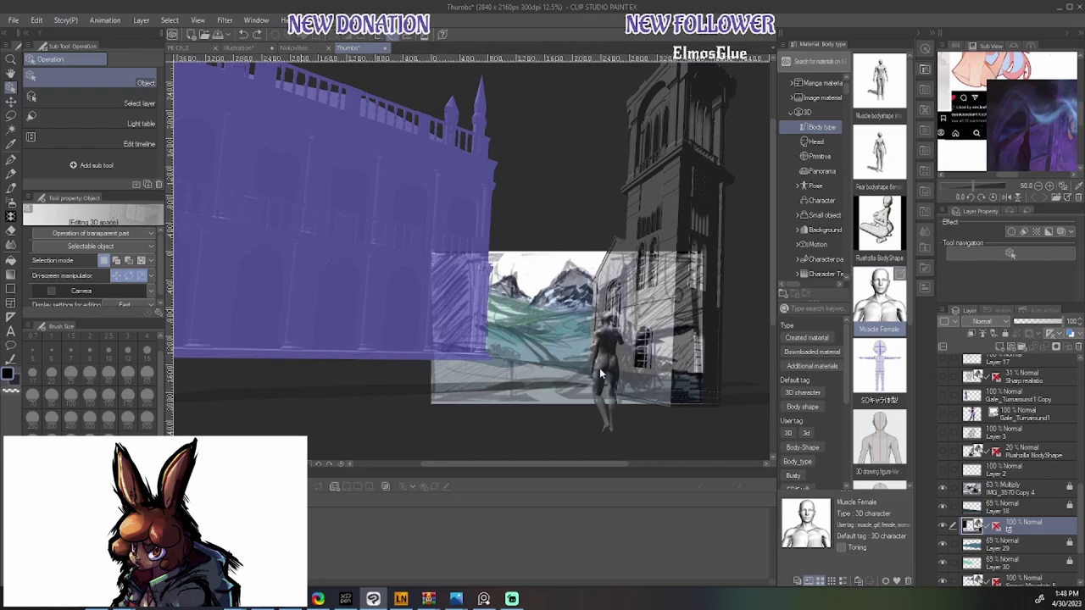
drag(881, 298, 608, 376)
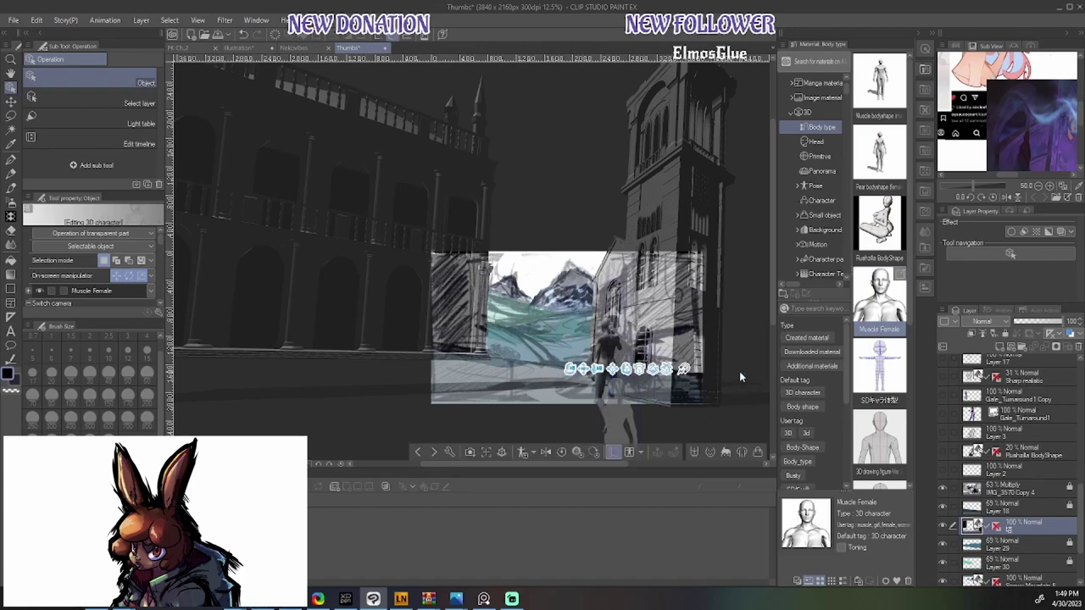
click(675, 402)
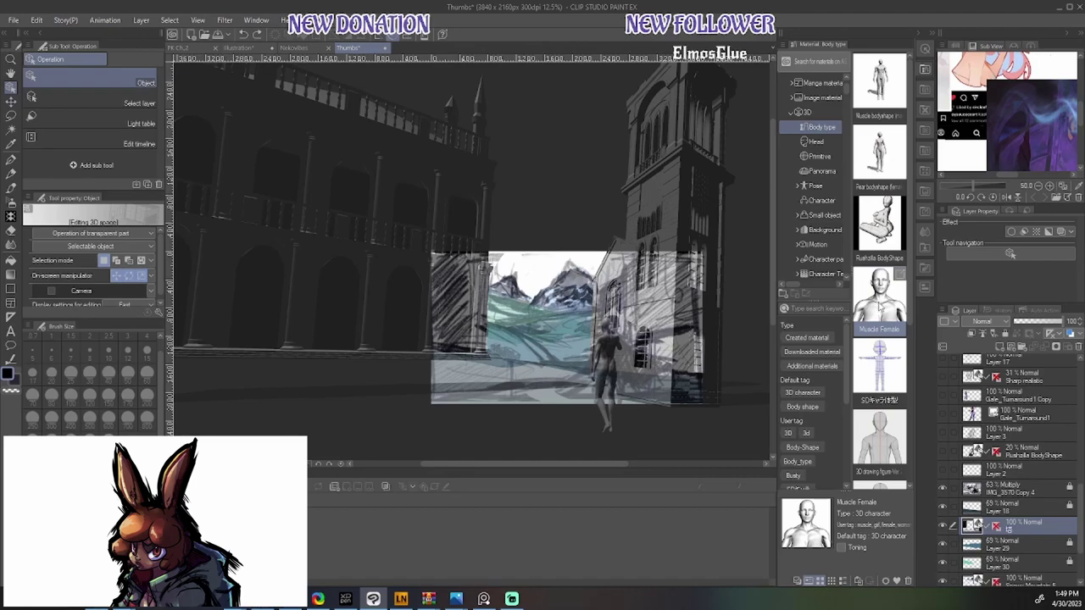
scroll(881, 356, down, 3)
scroll(881, 339, up, 3)
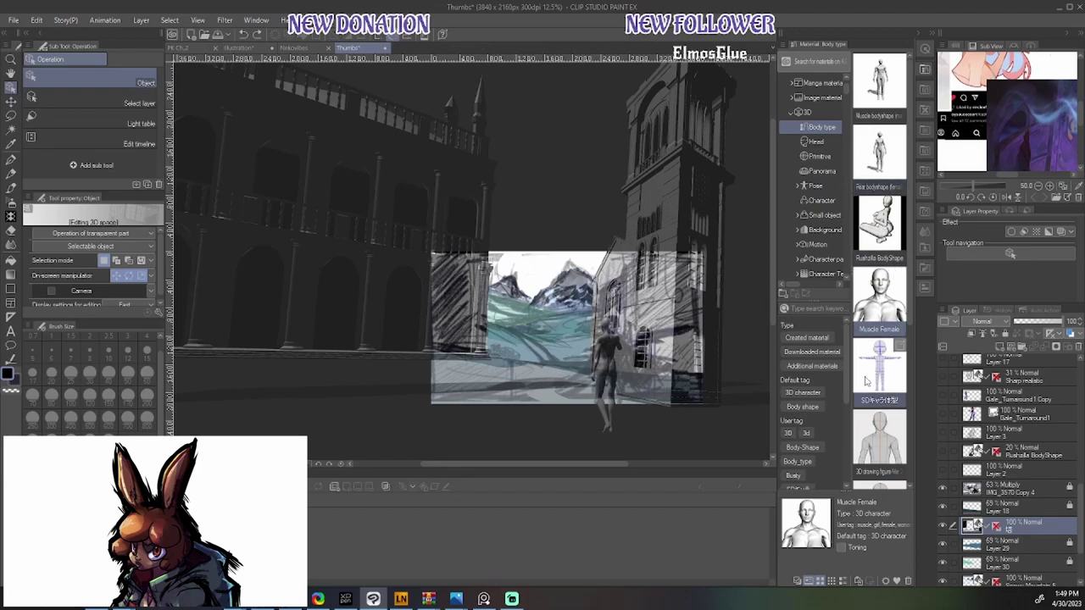
drag(878, 318, 556, 405)
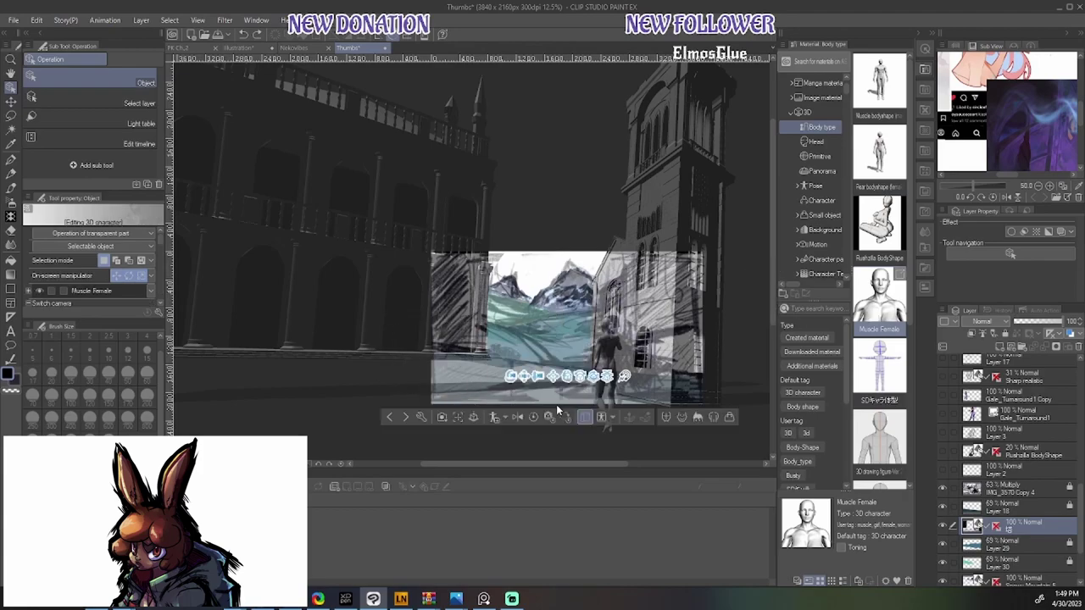
click(731, 443)
Add the Muscle Female character over the pose figure and set its outline width to 51
drag(894, 308, 601, 374)
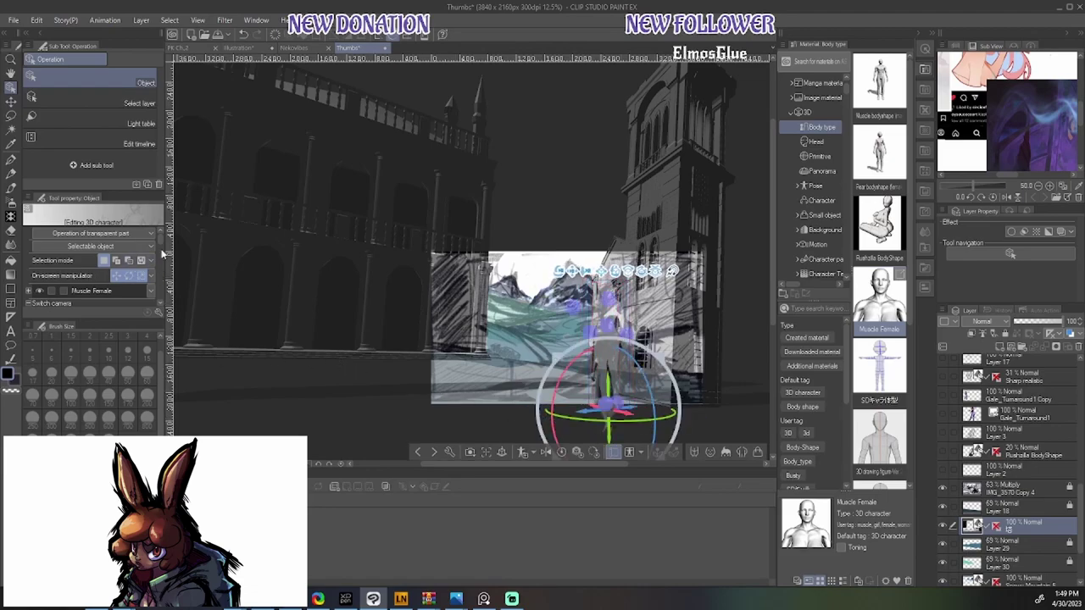
mouse_move(157, 245)
mouse_down()
mouse_move(157, 277)
mouse_move(158, 265)
mouse_up()
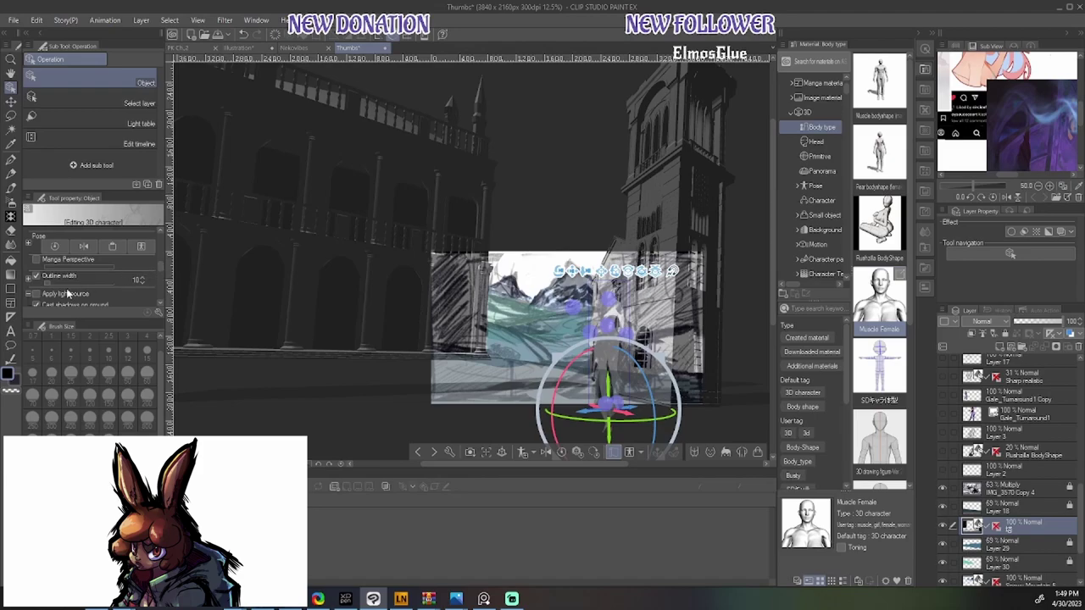
drag(55, 285, 83, 285)
Try a directional light intensity of 0.40 on the 3D scene, and undo it
drag(161, 269, 163, 298)
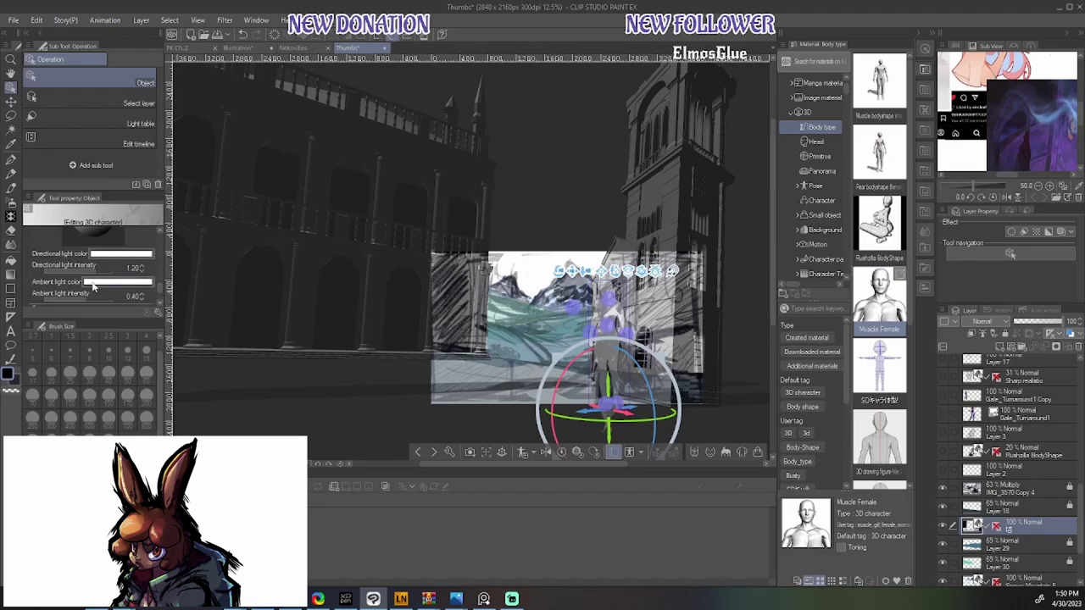
click(86, 273)
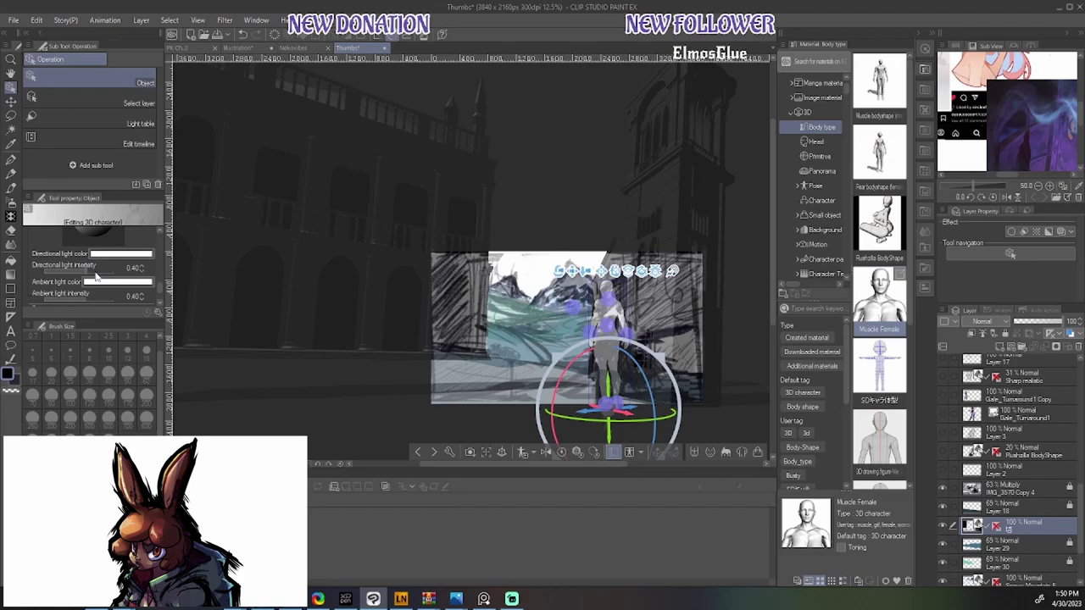
key(ctrl+z)
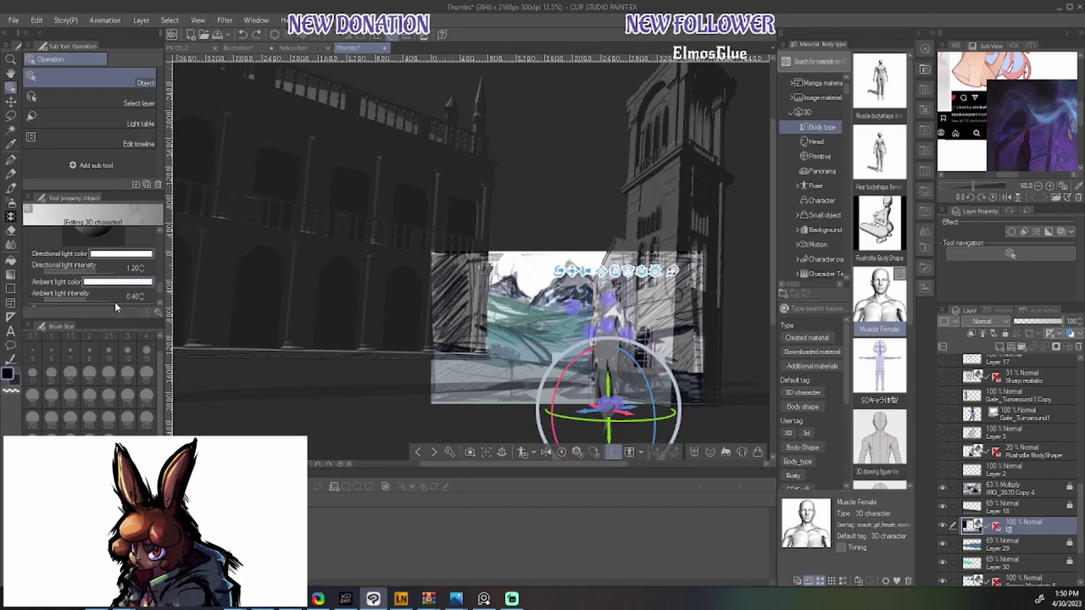
Apply the light source and an outline width of 28 to the Muscle Female character, and move it beside the pose figure
scroll(161, 295, up, 4)
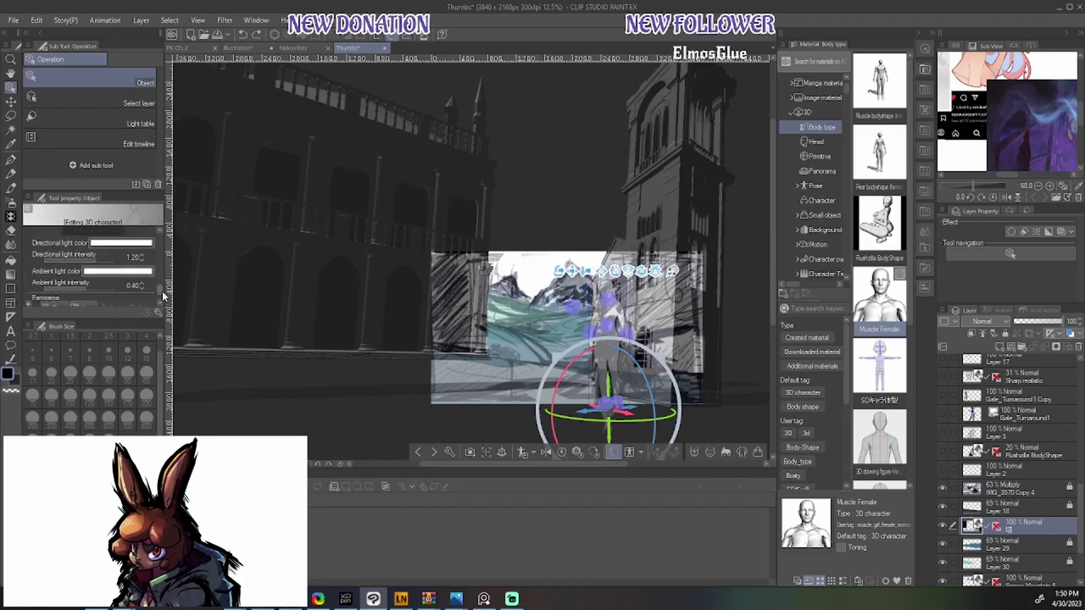
scroll(164, 284, up, 2)
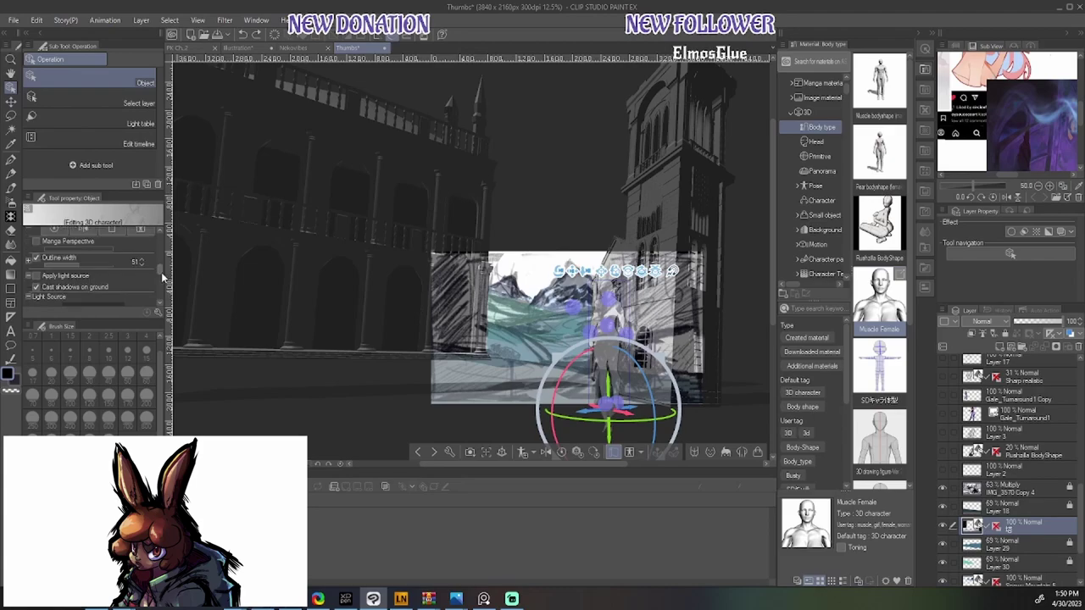
click(38, 276)
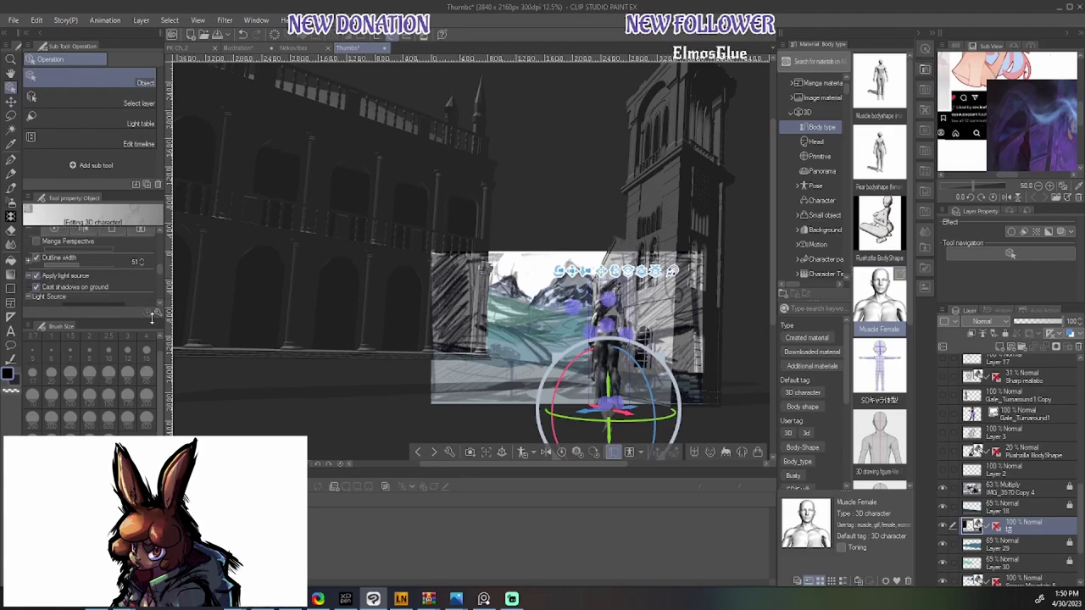
drag(86, 266, 63, 265)
drag(878, 292, 537, 409)
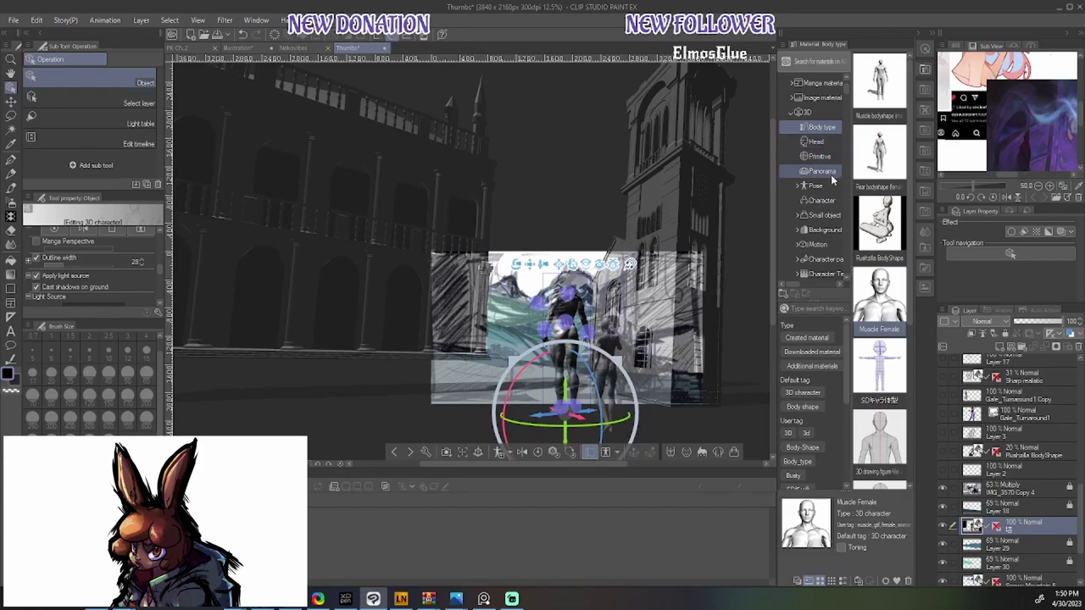
Show the downloaded materials filtered by the Pose tag
drag(848, 92, 847, 99)
scroll(848, 99, down, 2)
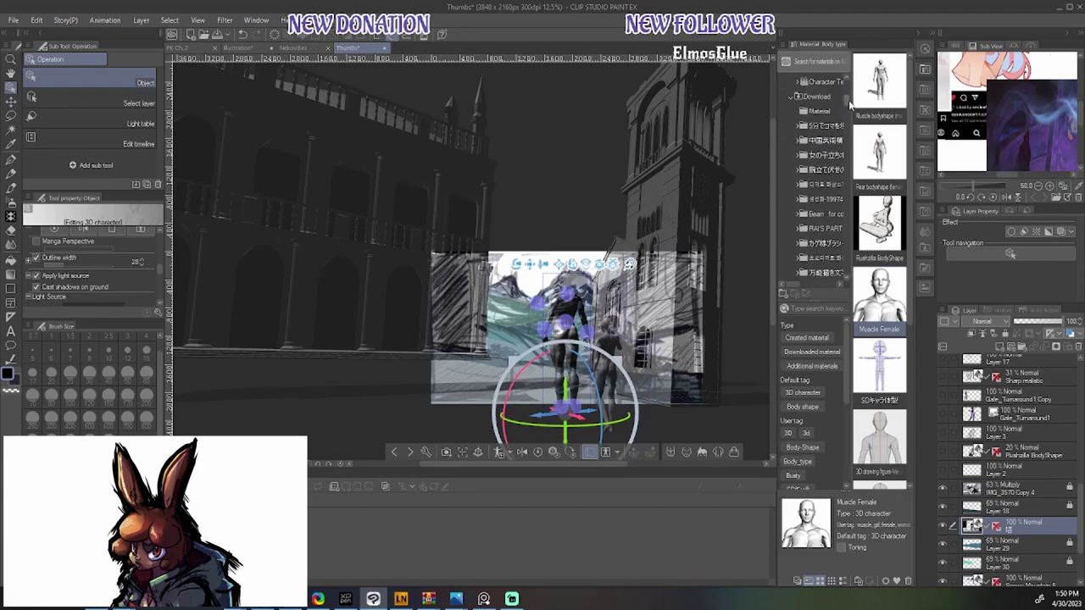
click(816, 171)
scroll(809, 405, down, 8)
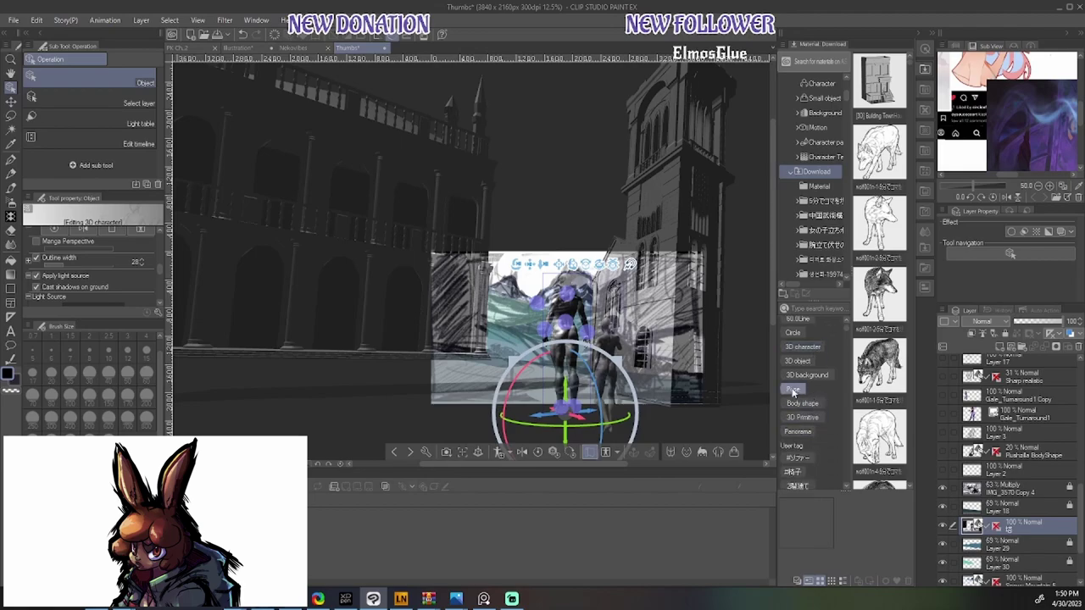
click(793, 390)
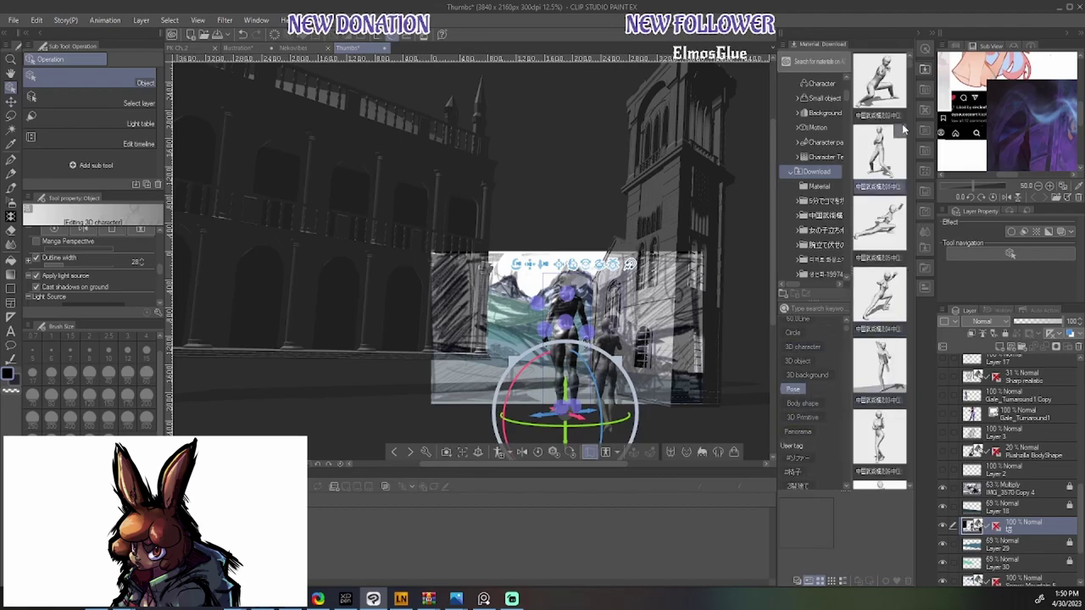
Apply the スナイパーライフル_5 pose material to the Muscle Female character
scroll(882, 169, down, 5)
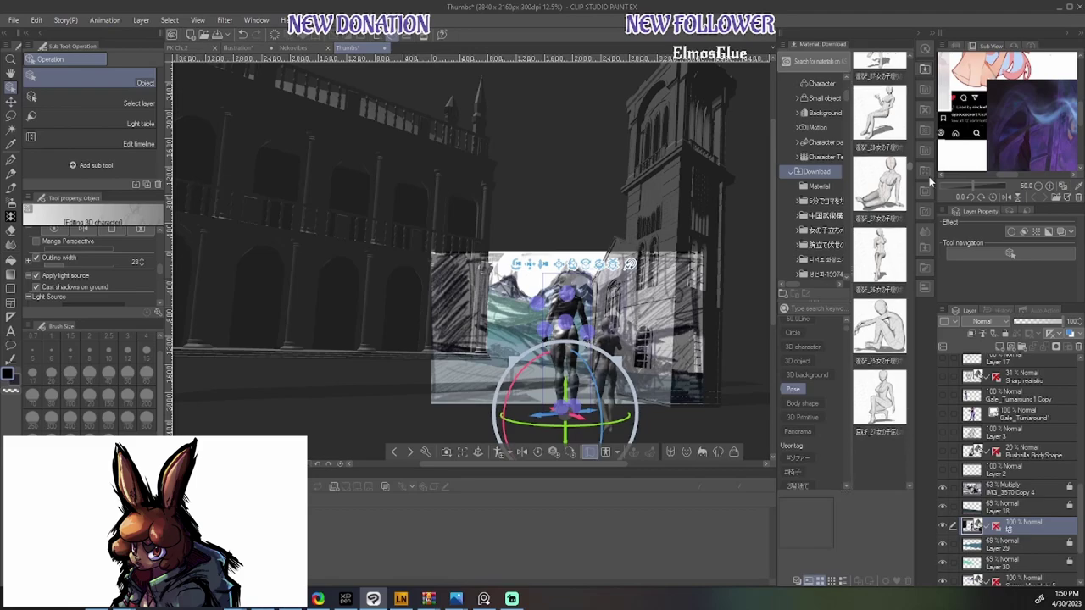
scroll(929, 185, down, 3)
drag(929, 195, 926, 229)
drag(880, 397, 565, 325)
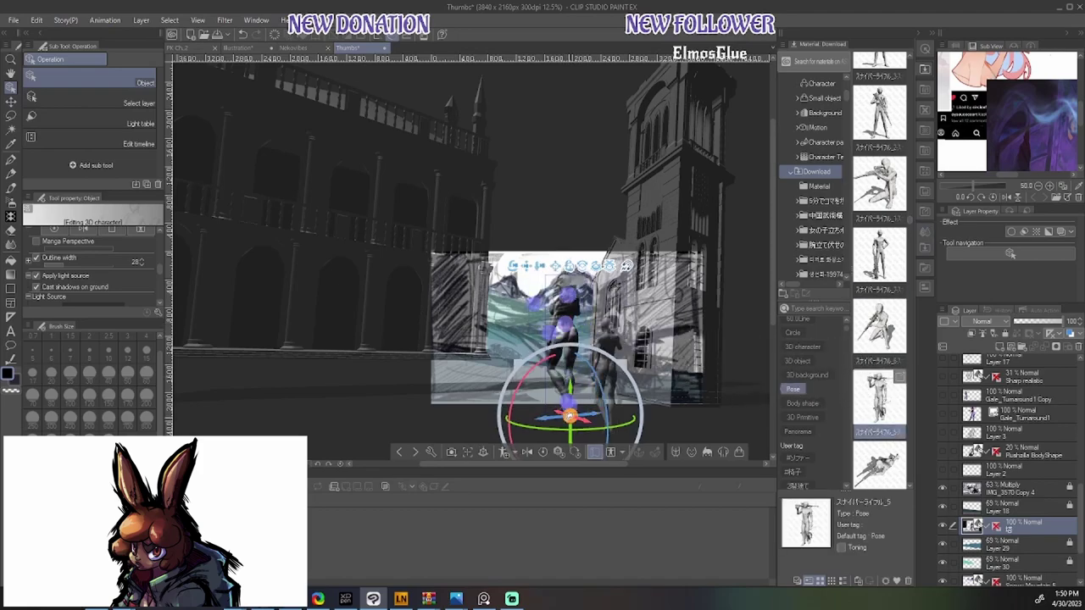
Move and rotate the posed Muscle Female character so it stands in the foreground close beside the other figure
click(568, 428)
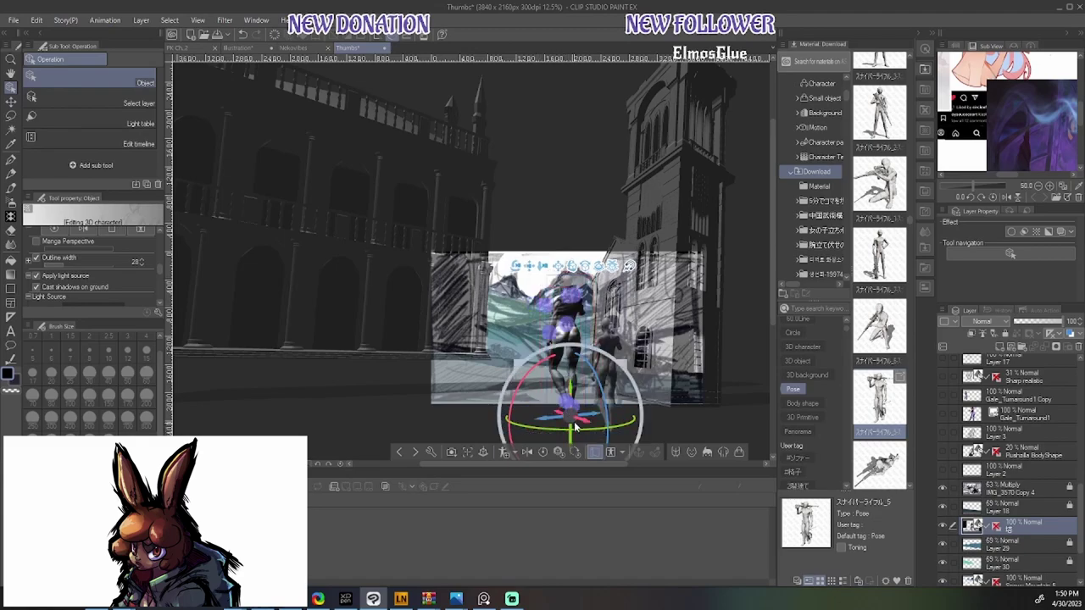
click(575, 401)
click(576, 403)
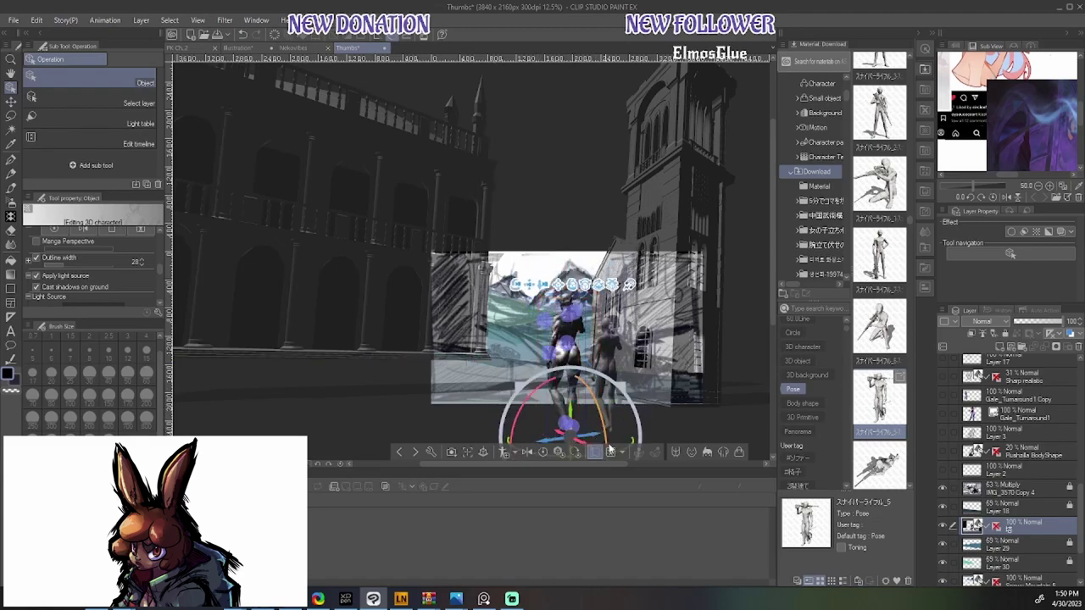
drag(603, 441, 642, 432)
click(617, 422)
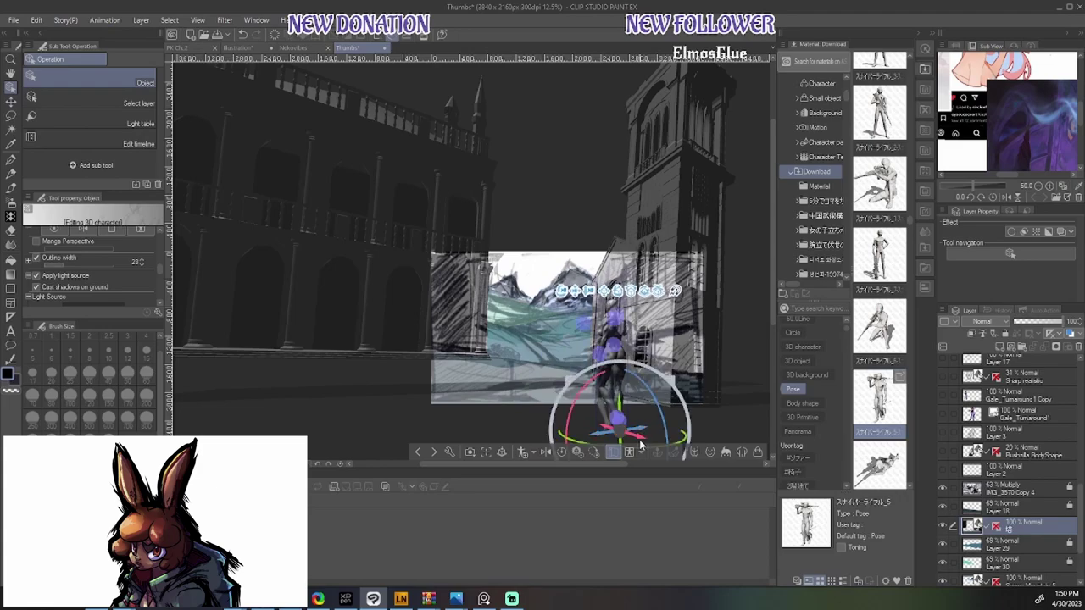
drag(623, 396, 581, 420)
click(627, 415)
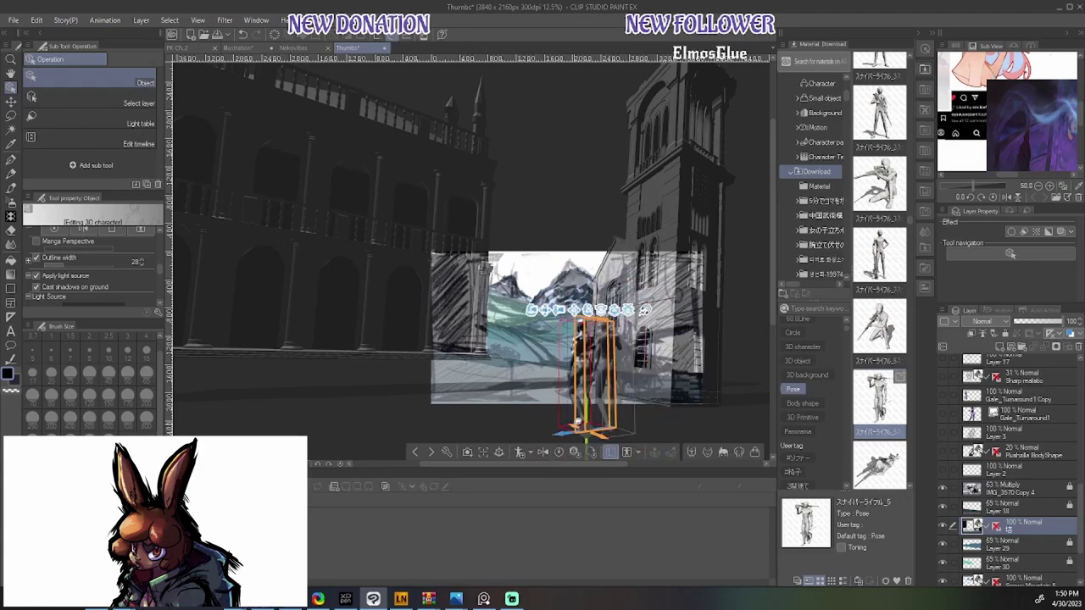
click(577, 422)
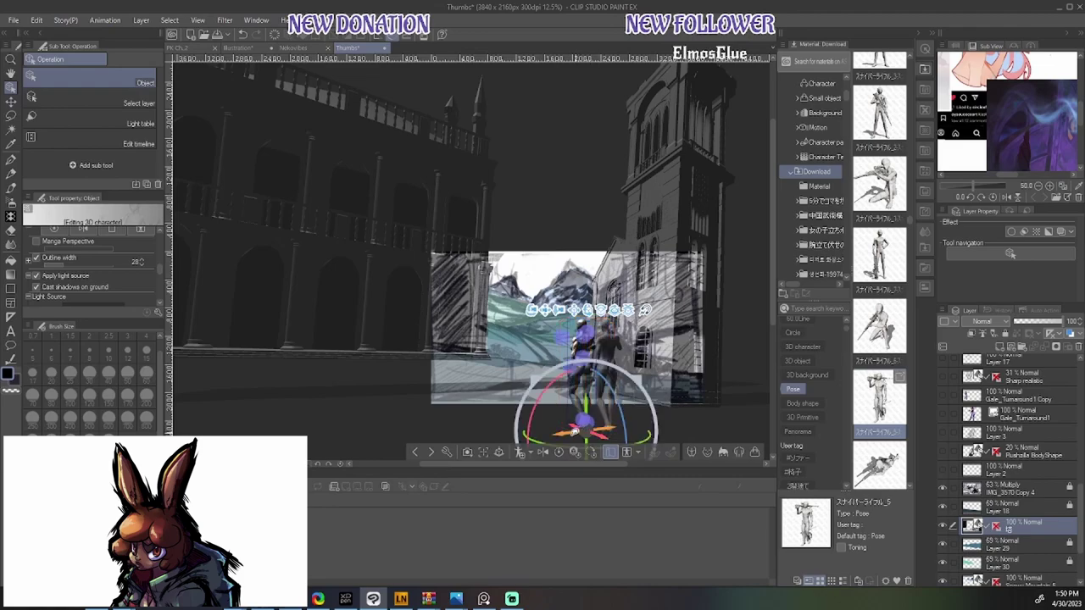
click(533, 436)
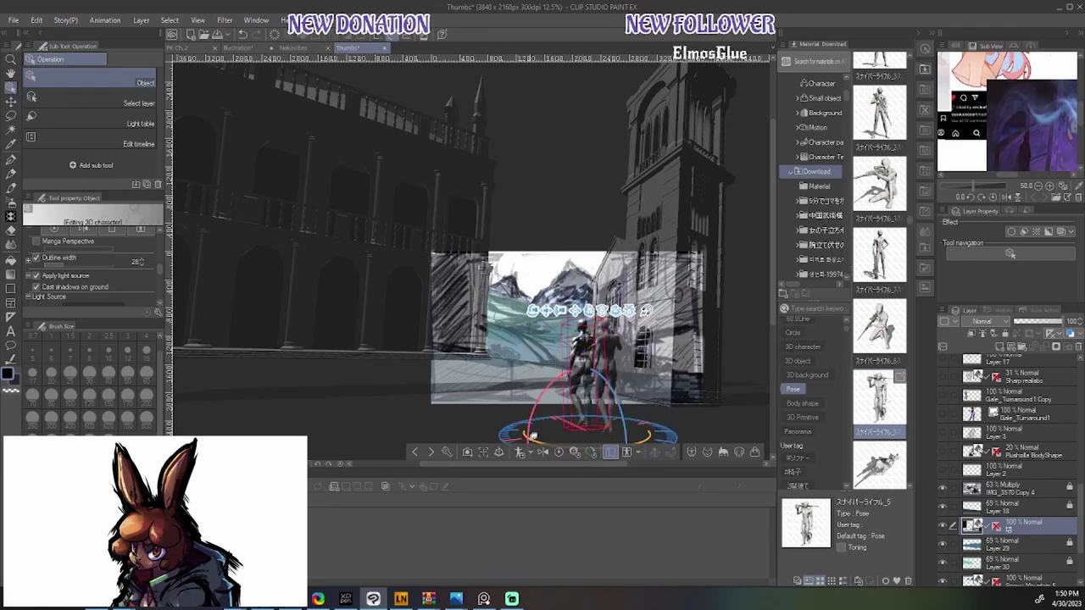
mouse_move(600, 432)
mouse_down()
mouse_move(610, 436)
mouse_move(589, 430)
mouse_up()
click(610, 437)
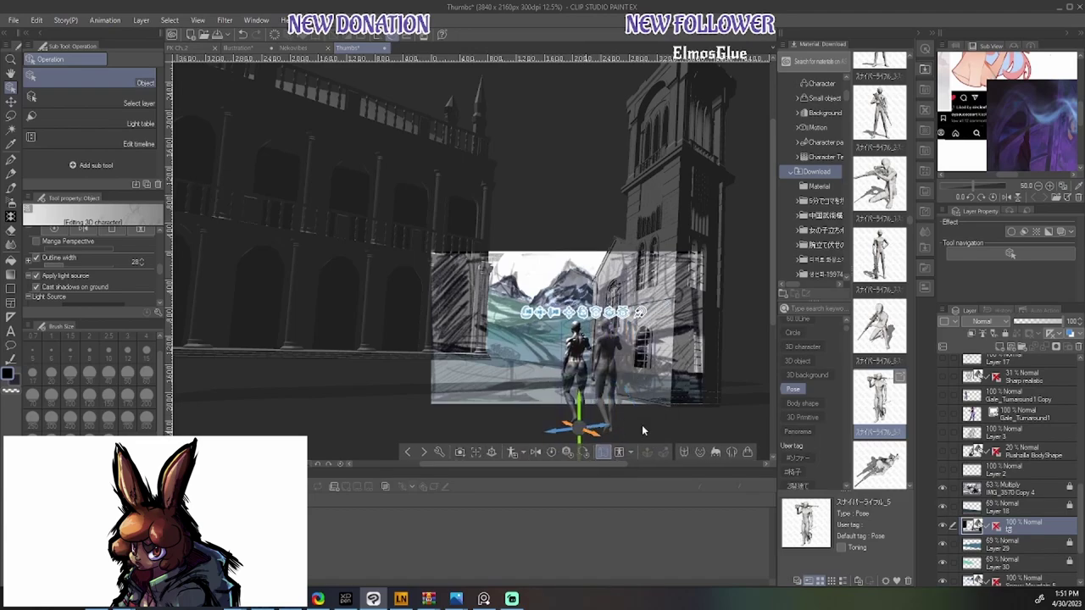
Hide the IMG_3570 Copy 4 sketch layer to view the color and 3D layers alone
click(1040, 505)
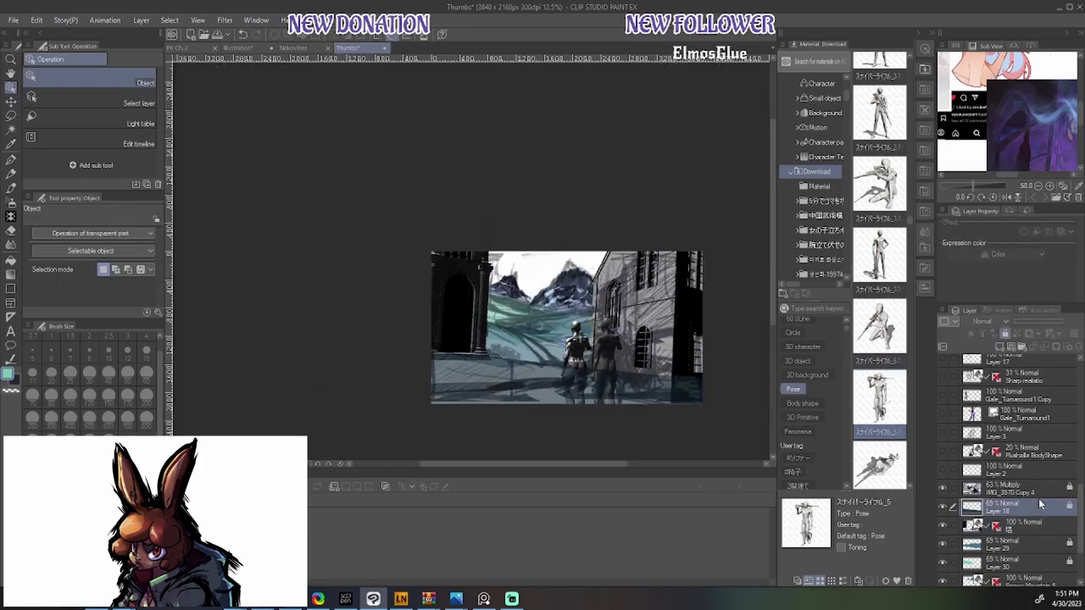
click(1008, 489)
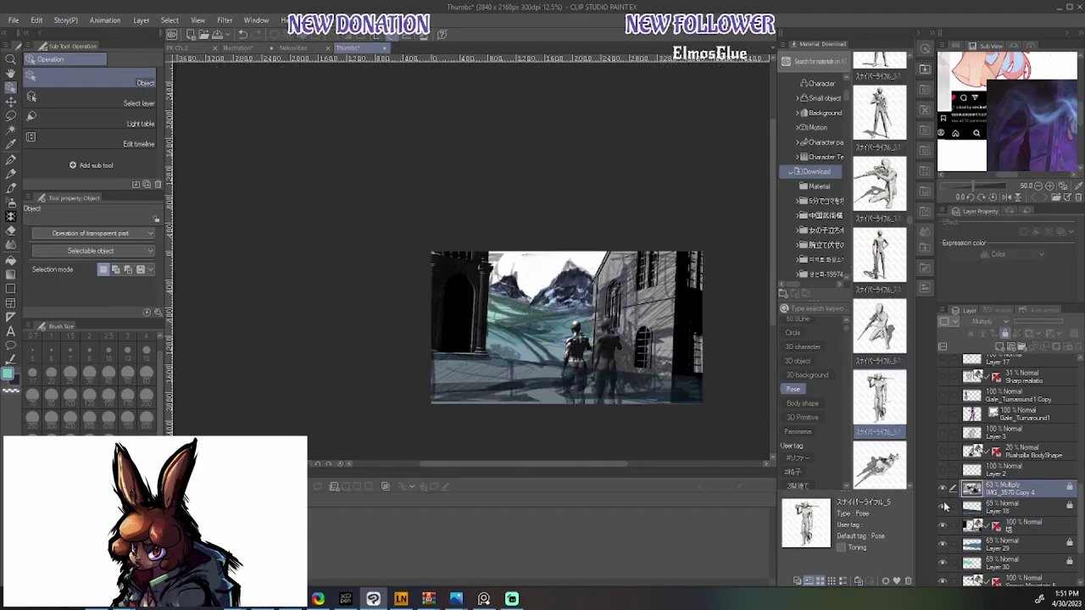
click(944, 490)
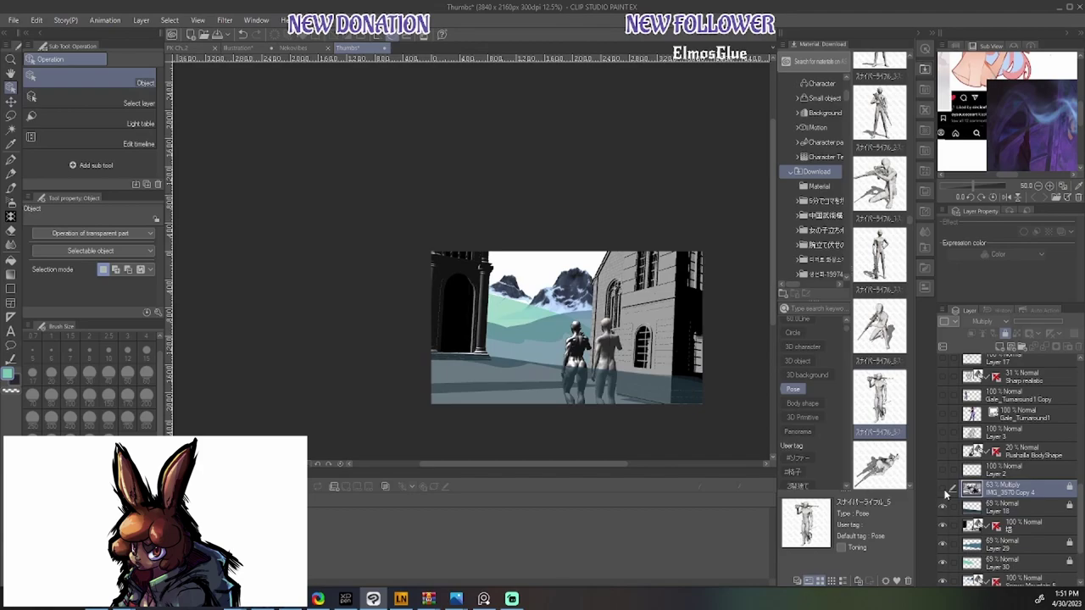
Unlock Layer 18, the foreground ground color, and set its opacity to 76%
click(1020, 547)
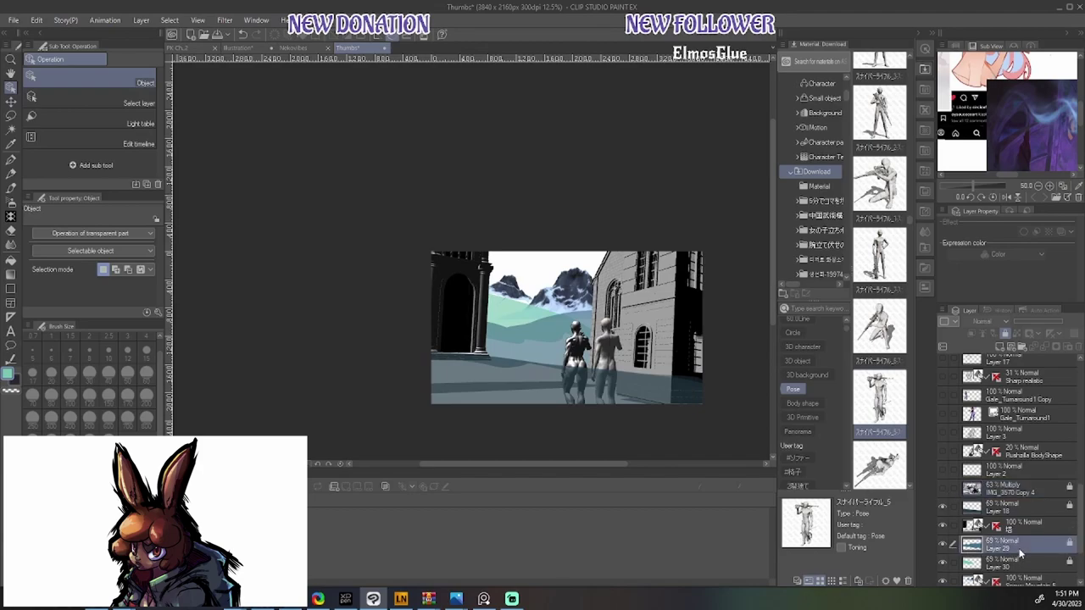
click(1037, 507)
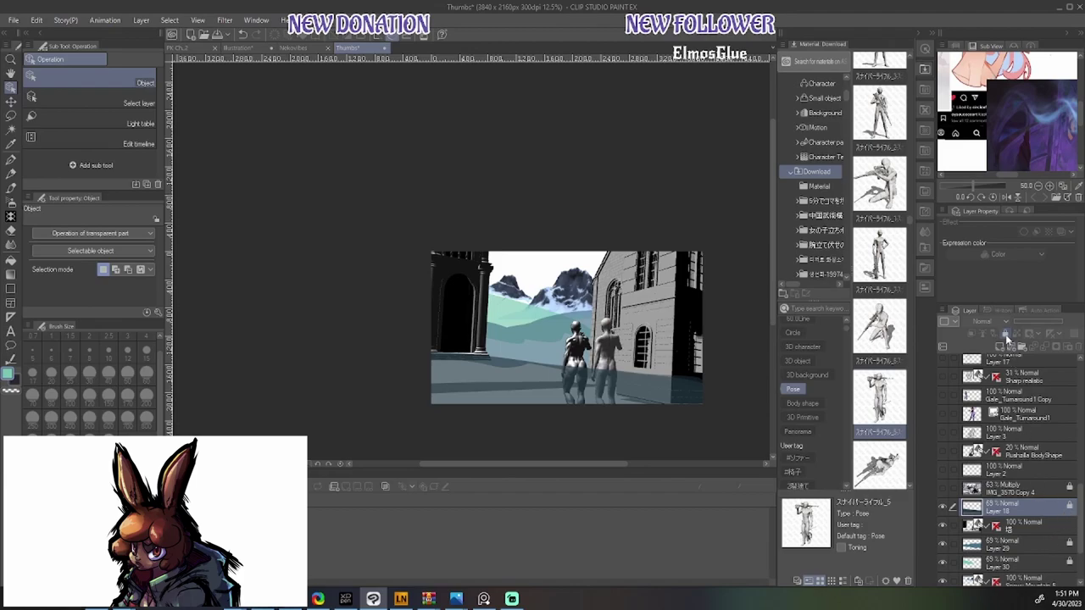
drag(1045, 327, 1066, 326)
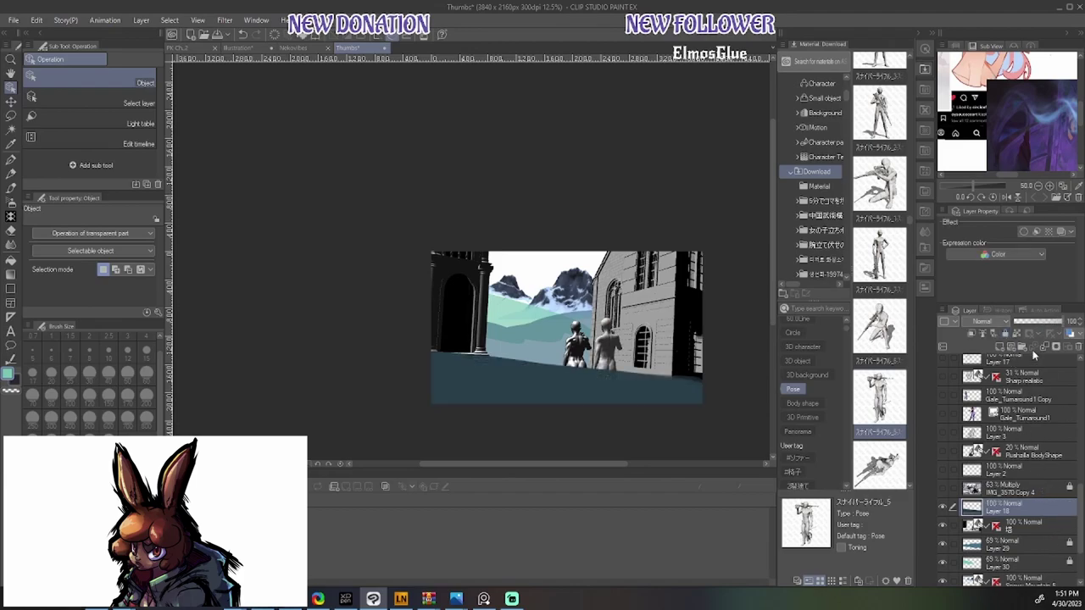
click(1031, 525)
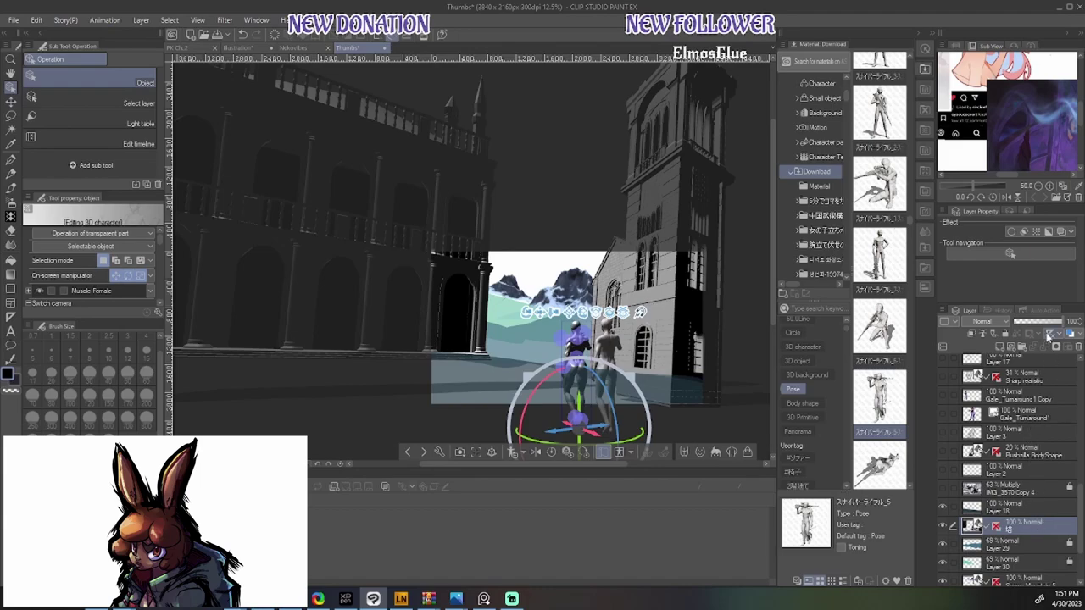
click(1044, 507)
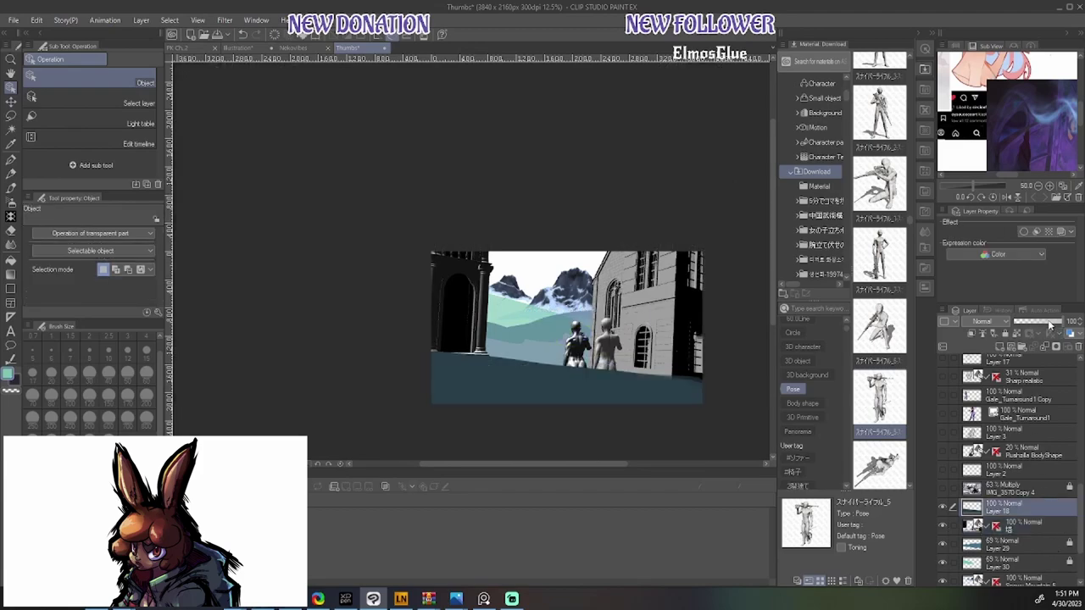
click(1052, 322)
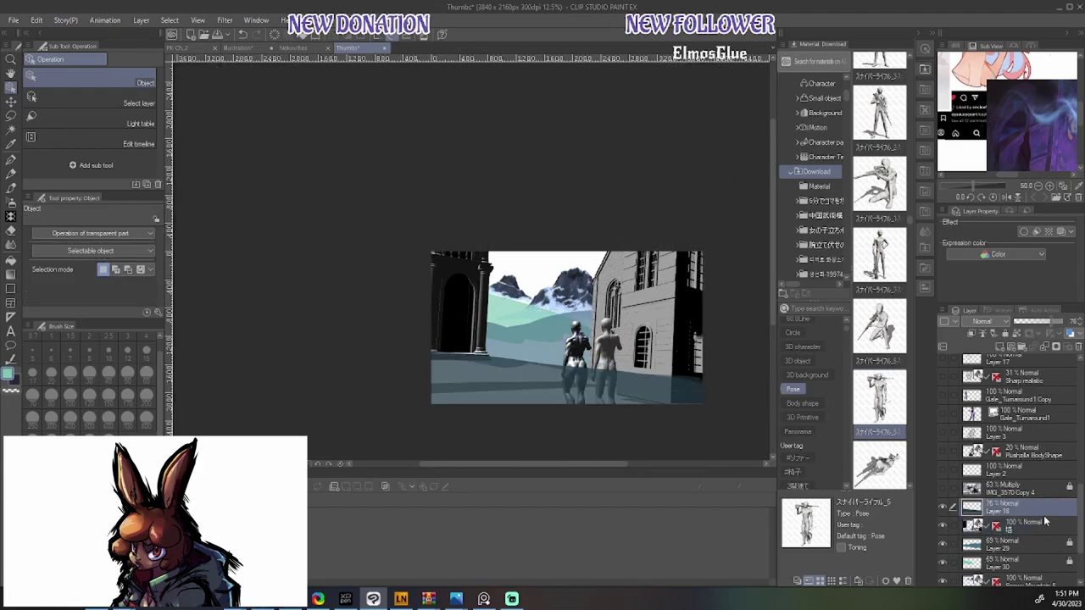
Unlock Layer 29 and Layer 30 and set both to 100% opacity
click(1053, 550)
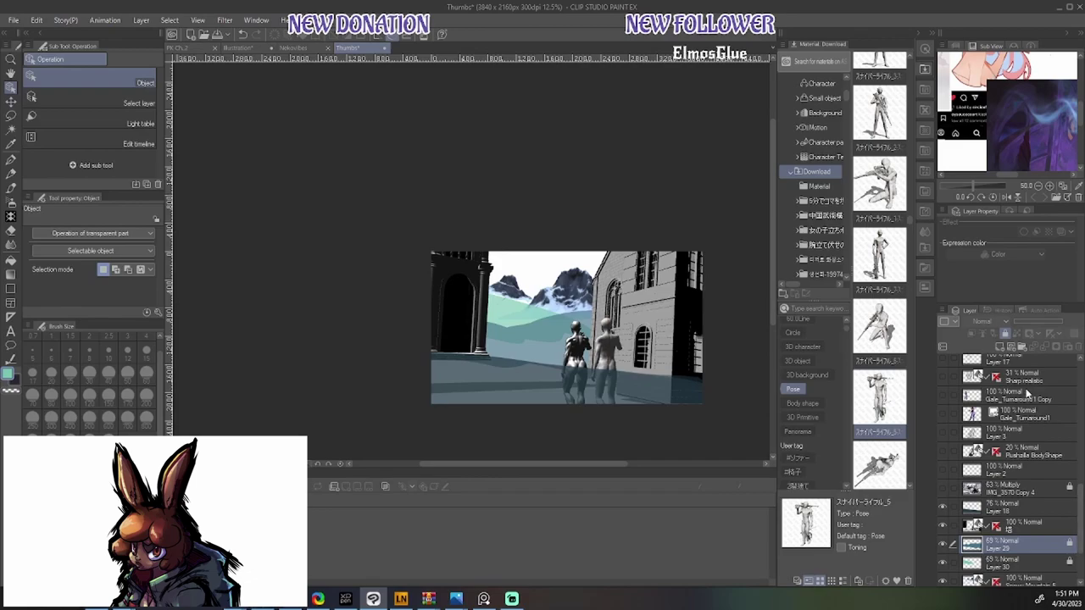
click(1065, 322)
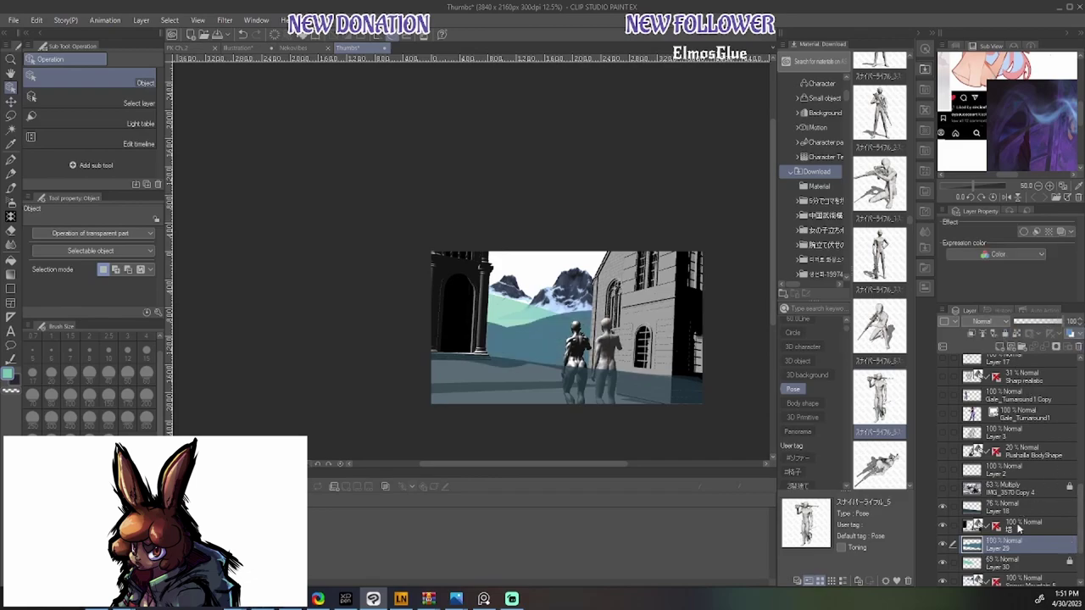
click(1025, 563)
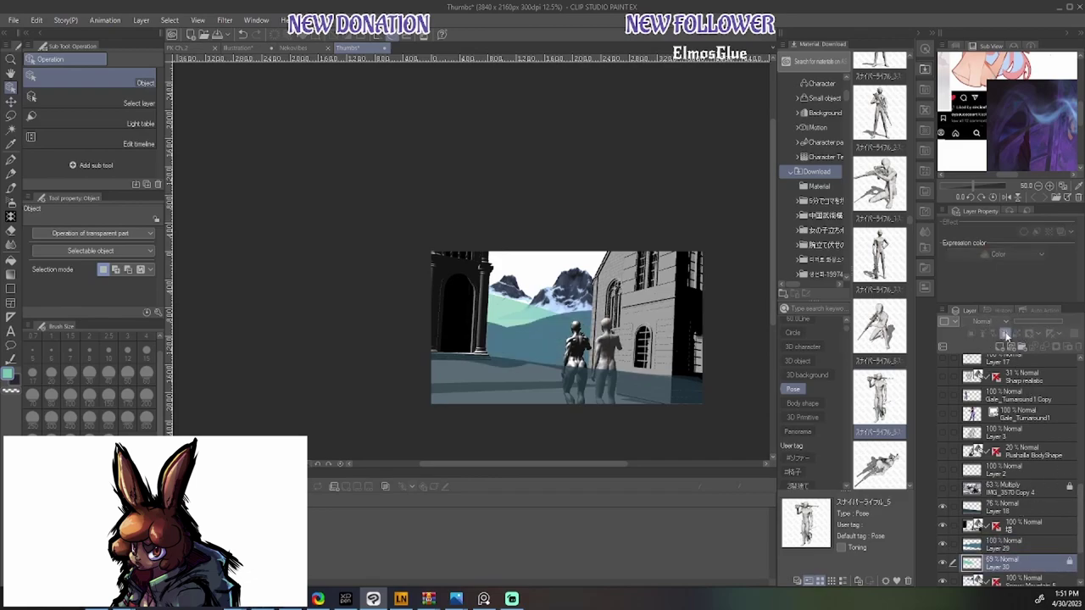
click(1066, 322)
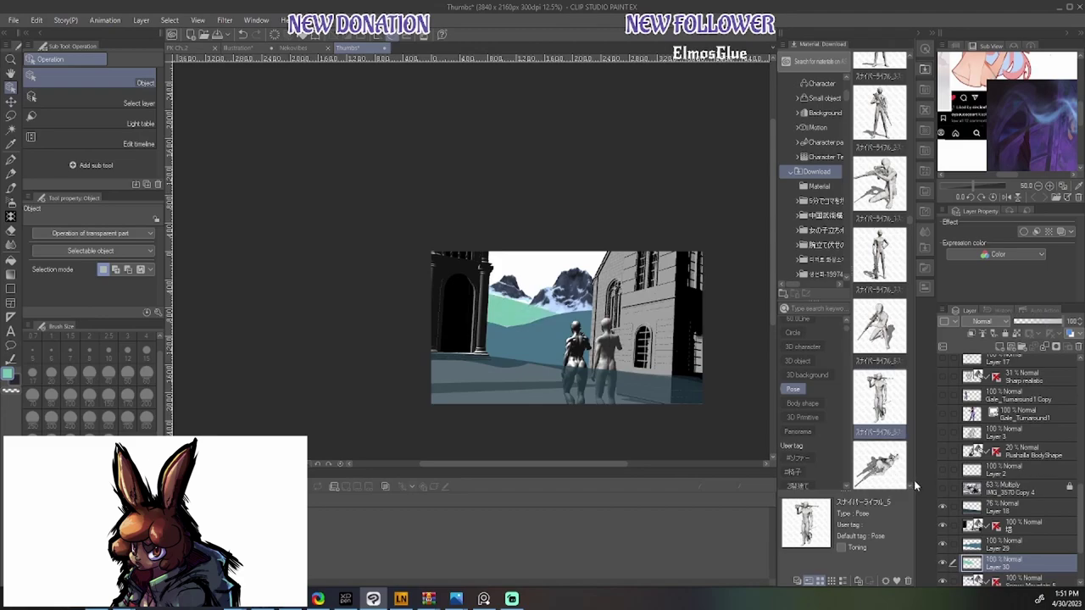
Show the IMG_3570 Copy 4 sketch layer, unlock it, and set its opacity to 100%
scroll(667, 364, down, 1)
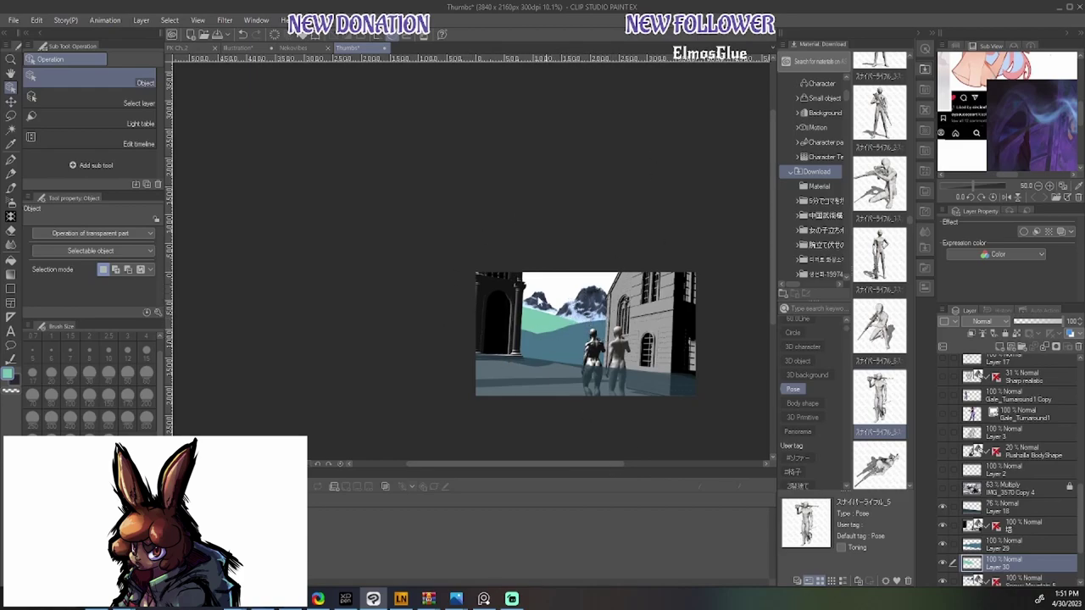
click(942, 490)
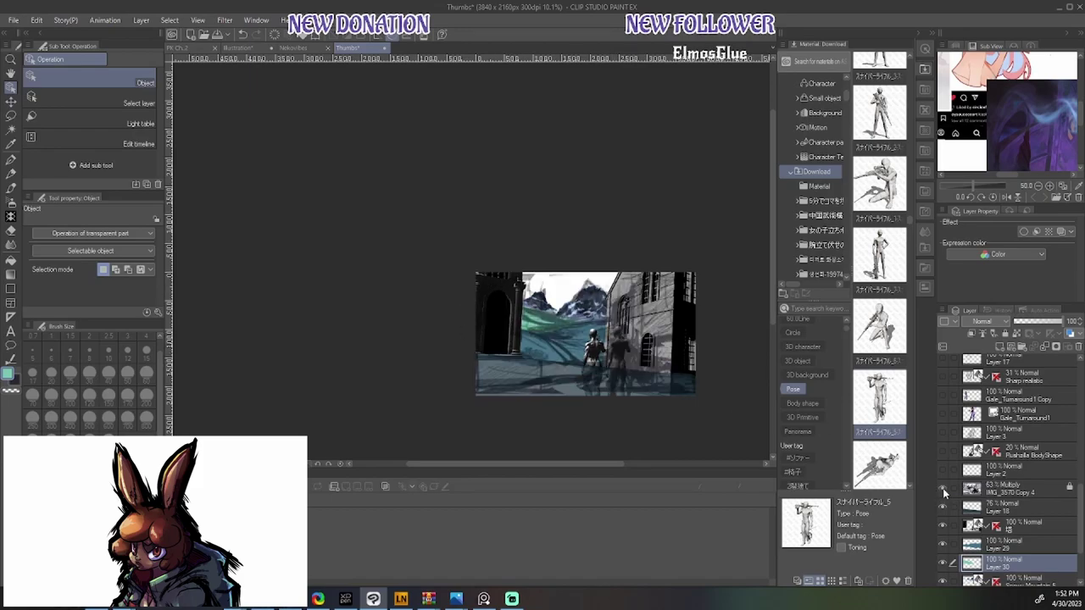
click(1025, 489)
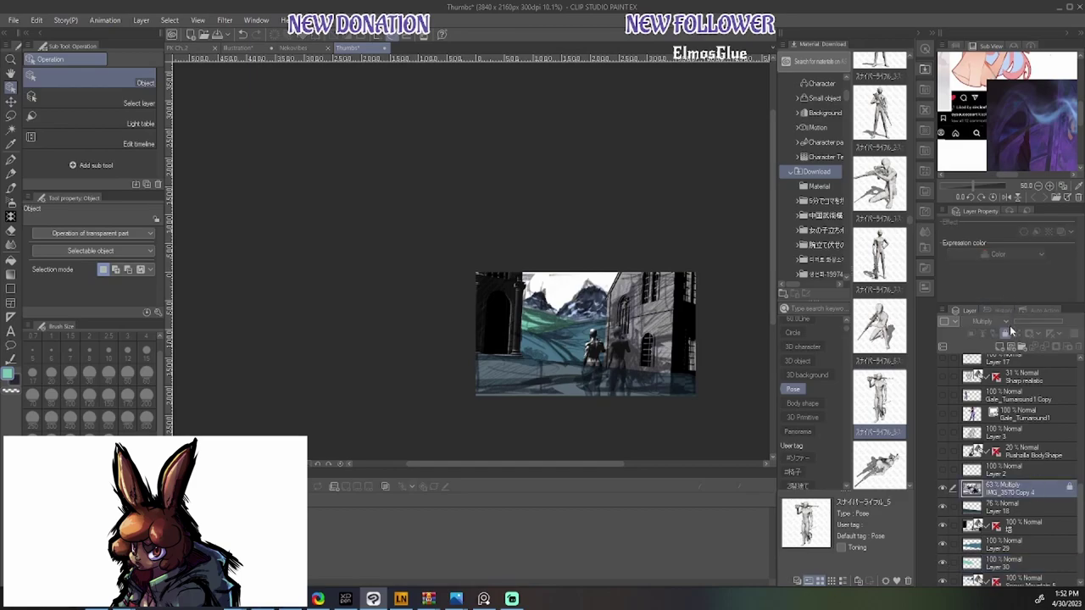
drag(1041, 322, 1072, 322)
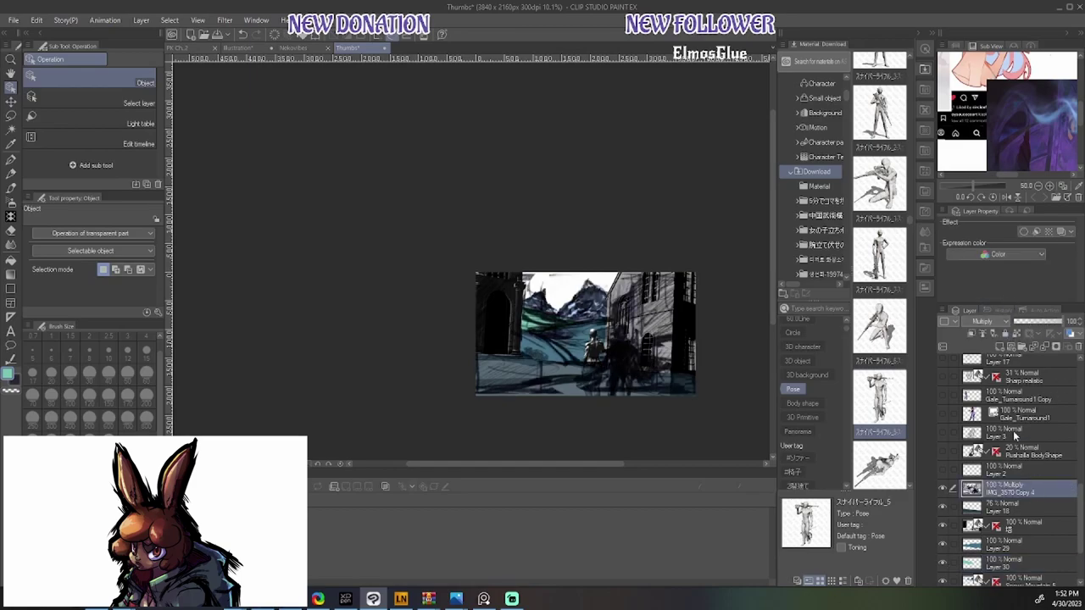
Compare the original sketch with the color and 3D layers by toggling their visibility
scroll(963, 445, down, 3)
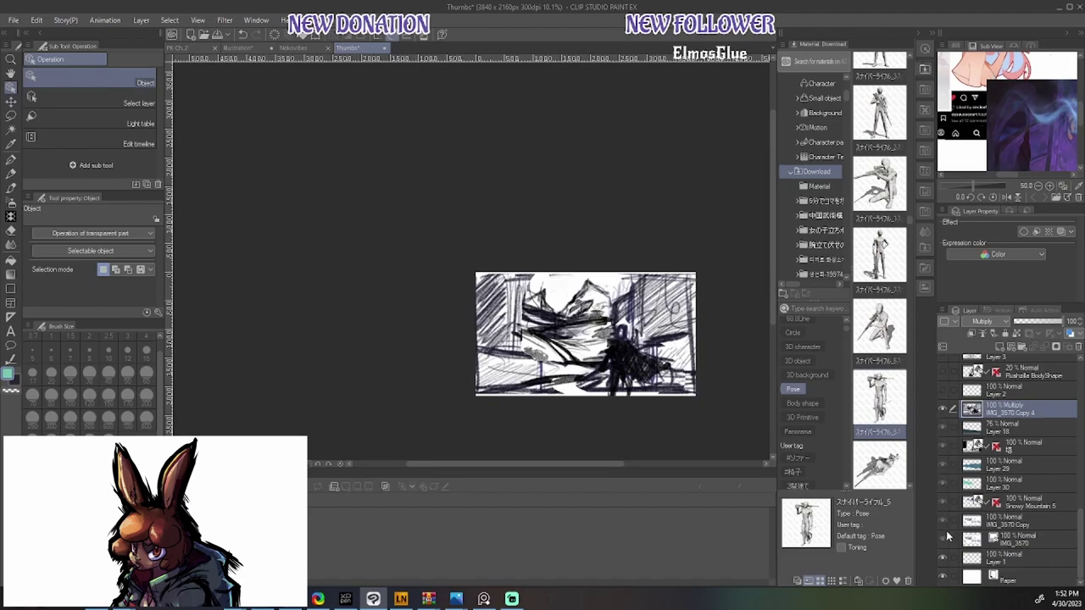
drag(939, 544, 941, 427)
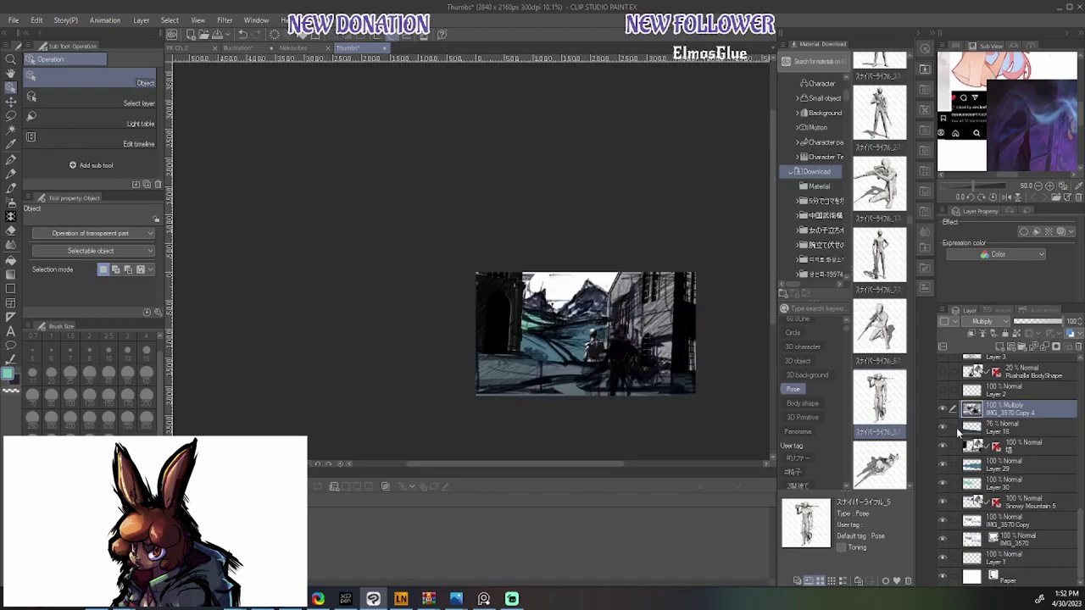
click(941, 408)
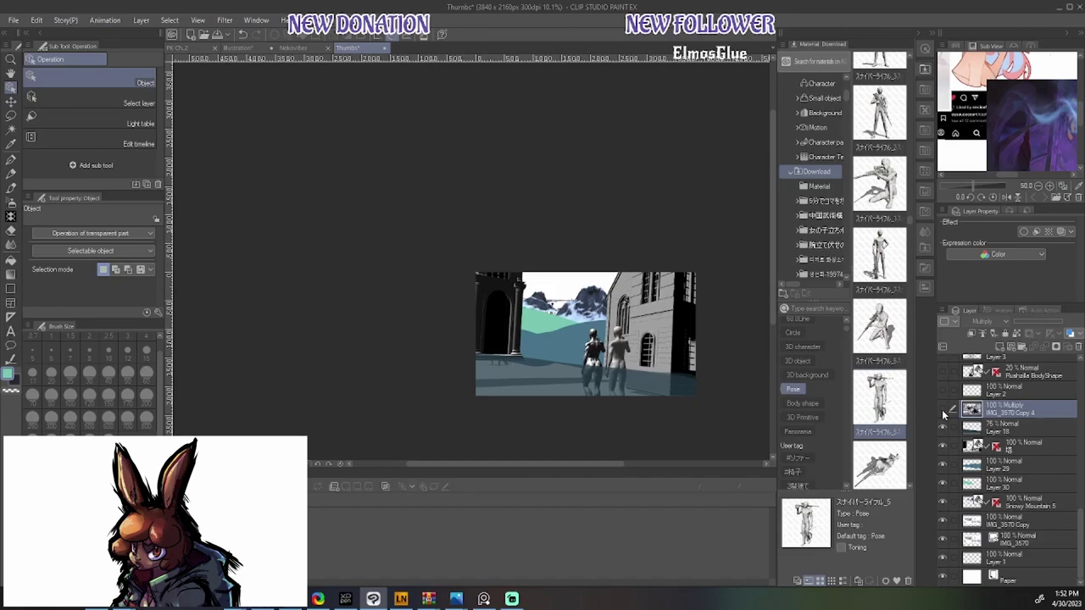
View the layer conversion commands for the 3D building layer, and show the IMG_3570 Copy 4 sketch layer again
right_click(1051, 446)
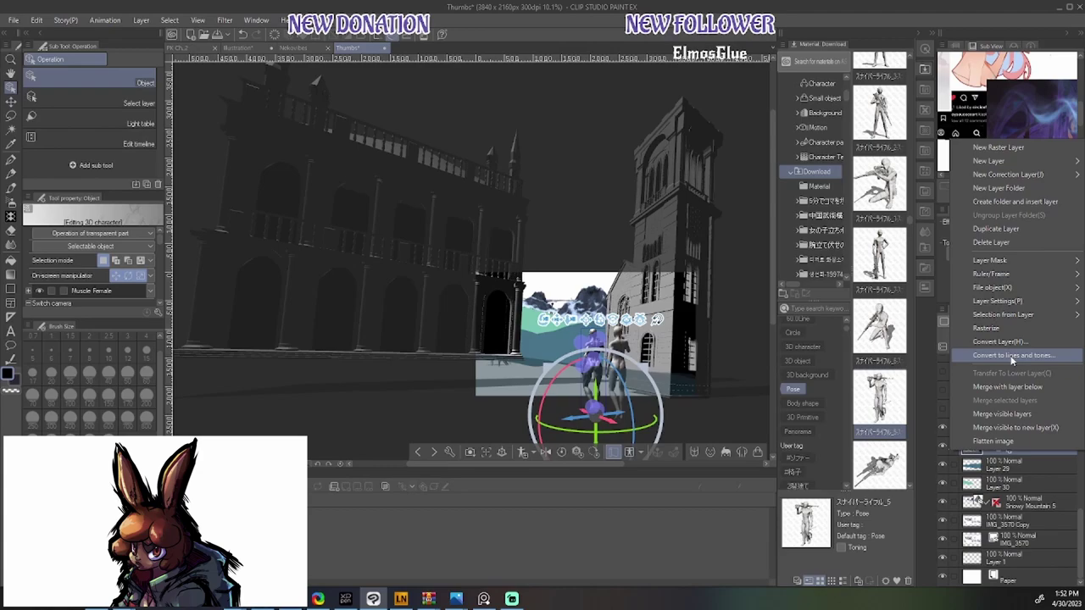
click(726, 555)
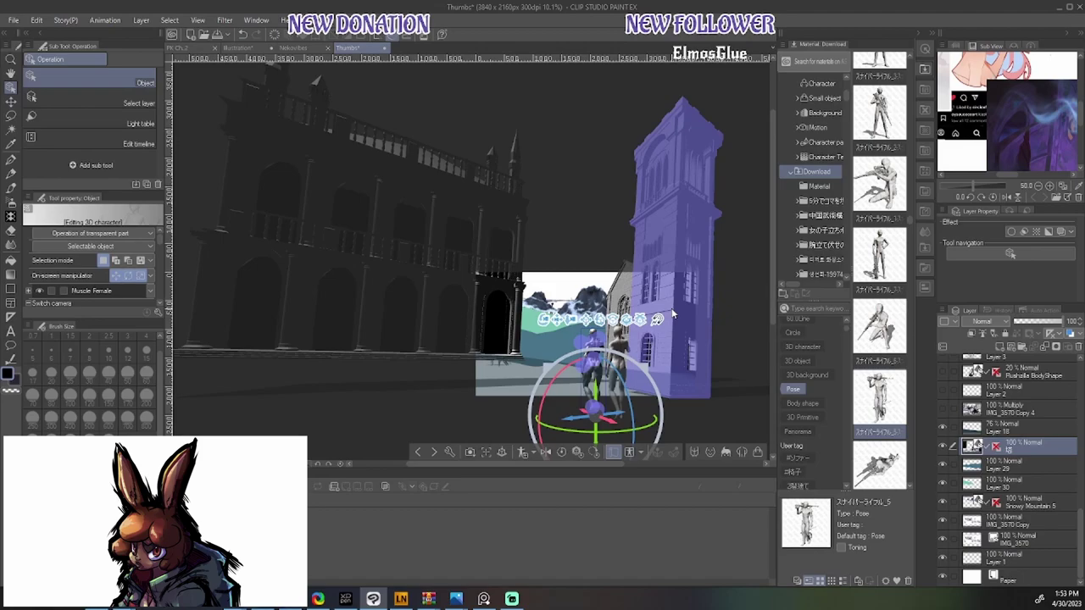
click(1028, 428)
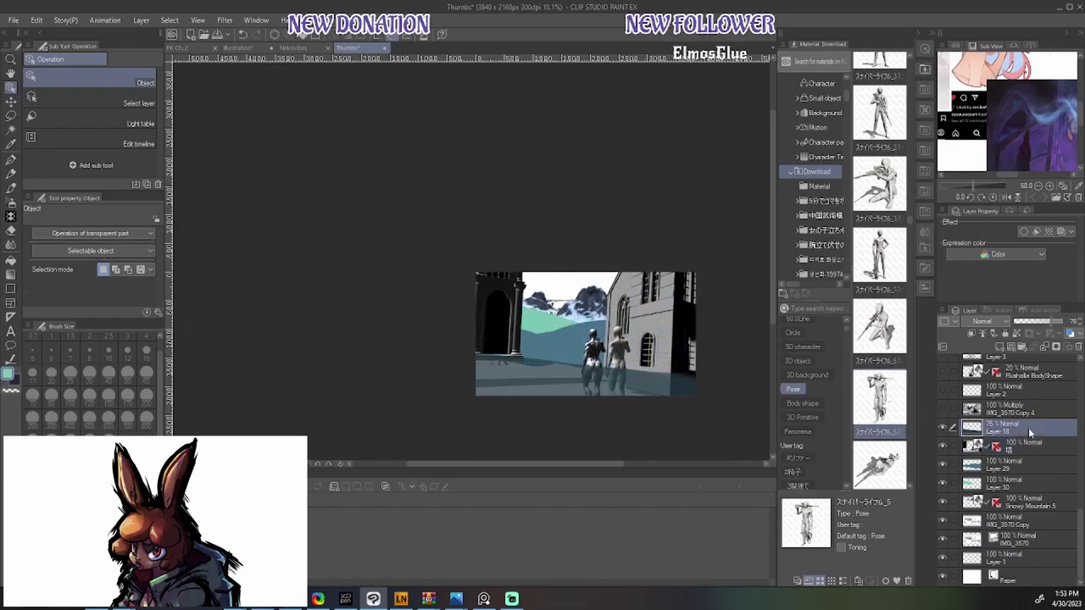
click(943, 408)
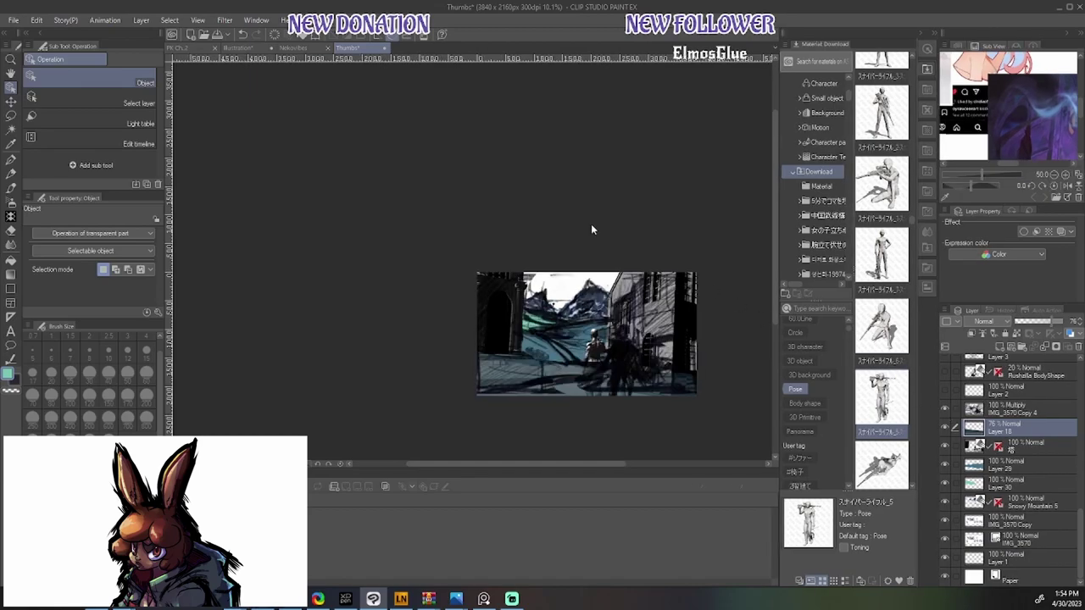
Switch to the Illustration document and compare its 3D scenes by toggling the visibility of the アイリッシュパブ(バー) layer
click(293, 47)
click(251, 47)
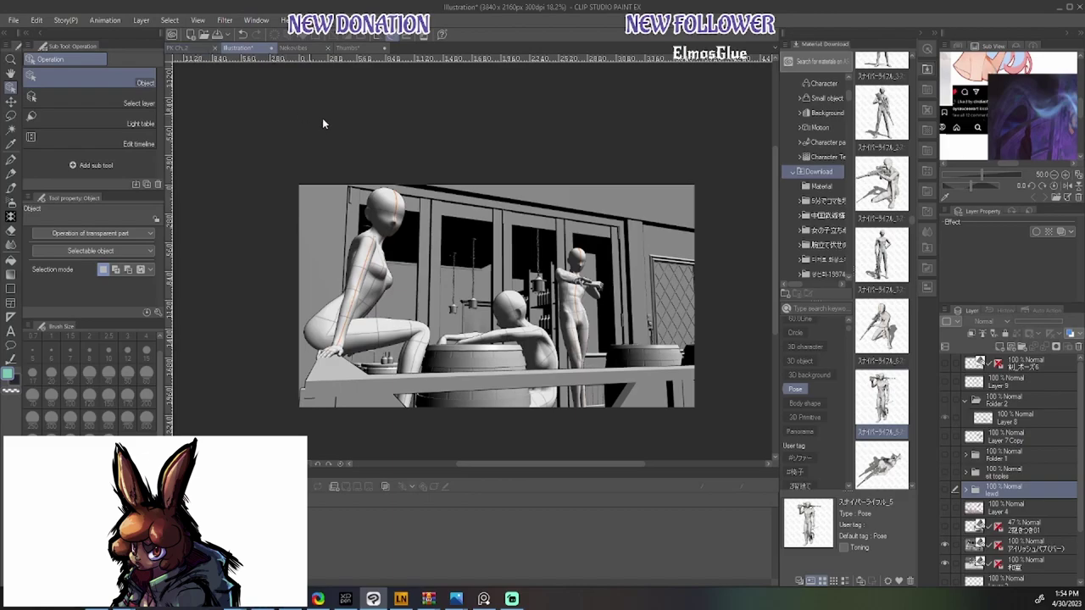
click(947, 547)
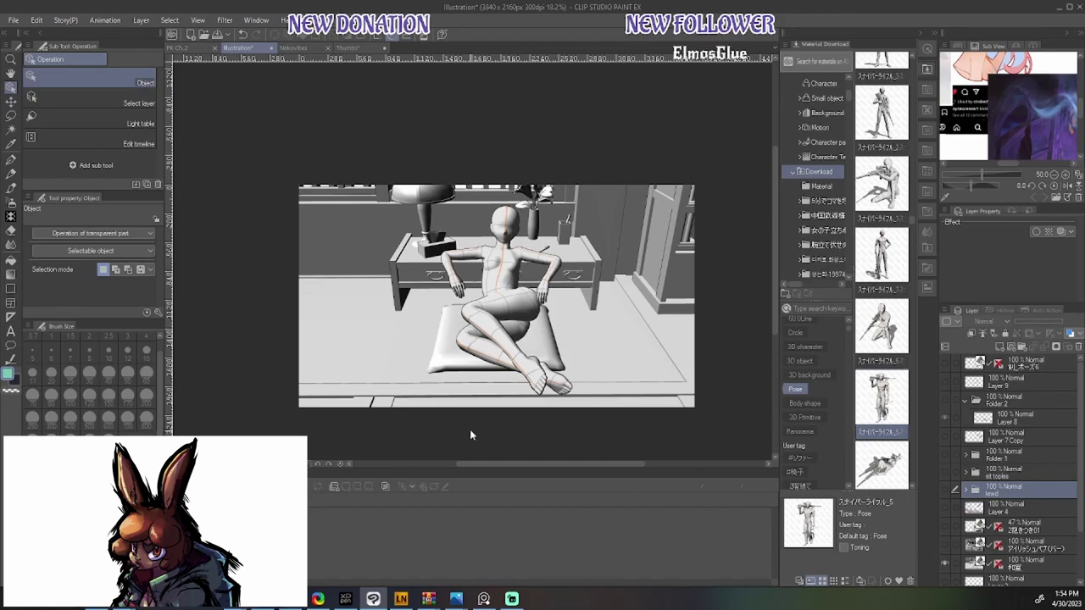
click(947, 547)
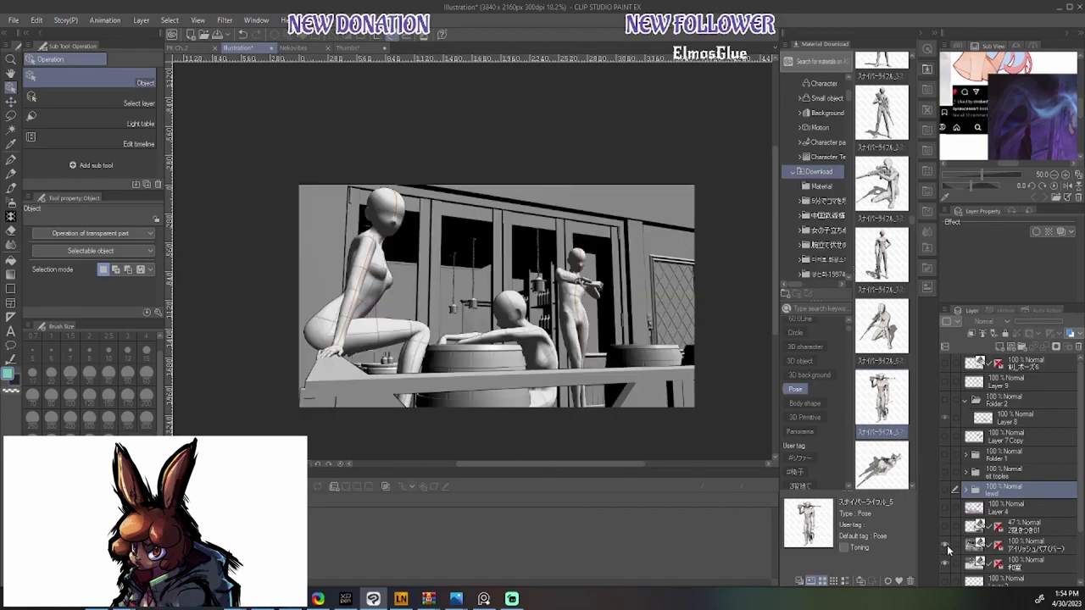